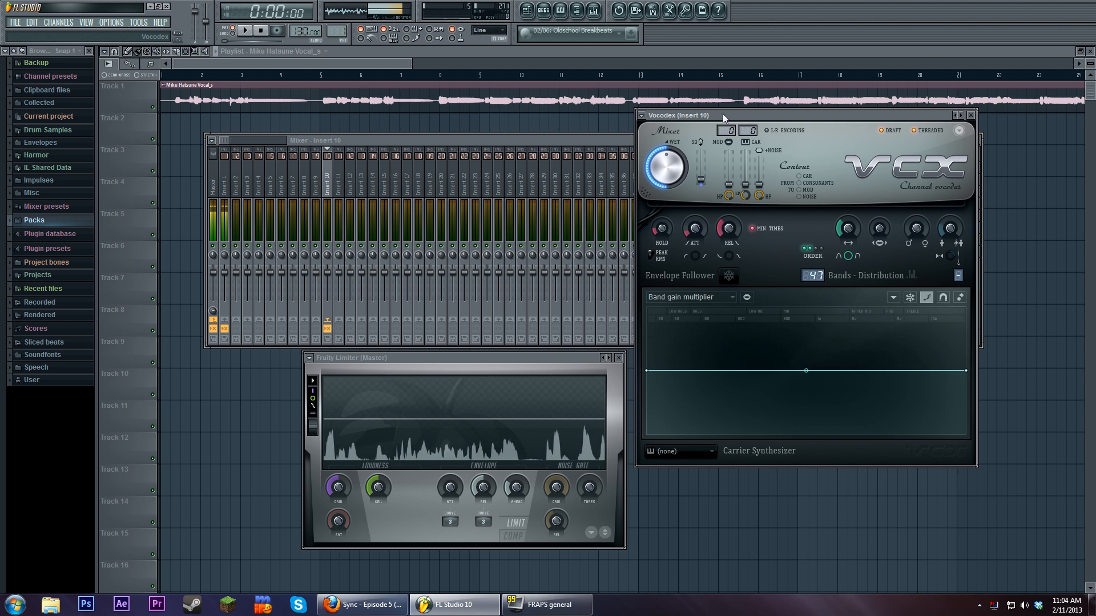
# - Close the Vocodex, Fruity Limiter and Mixer windows that cover the playlist
pyautogui.click(730, 297)
pyautogui.click(730, 298)
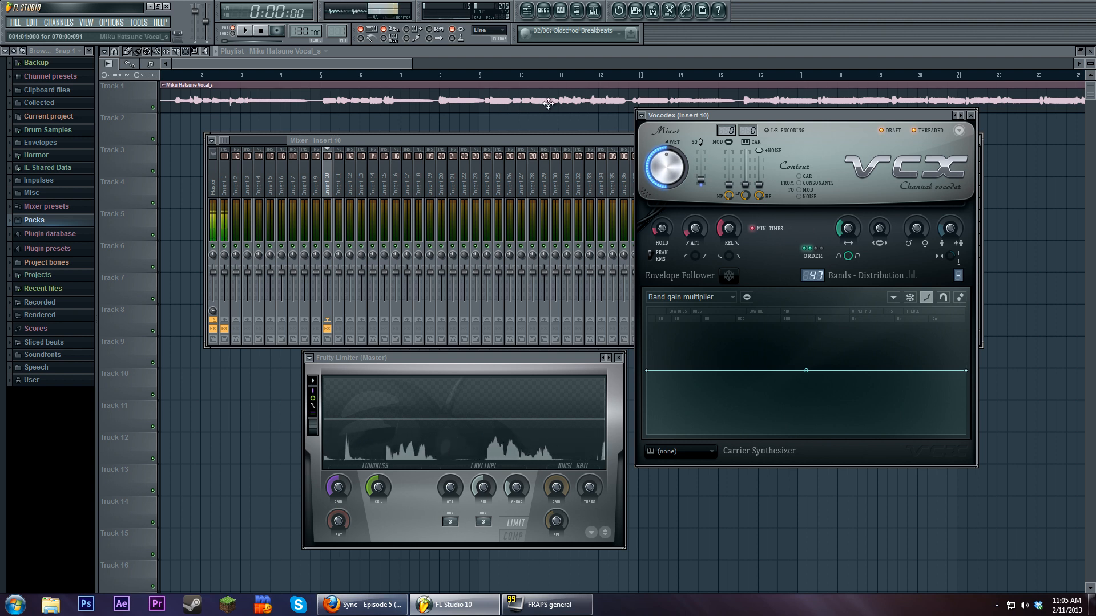
pyautogui.moveTo(536, 138); pyautogui.dragTo(507, 152)
pyautogui.press('F6')
pyautogui.press('F12')
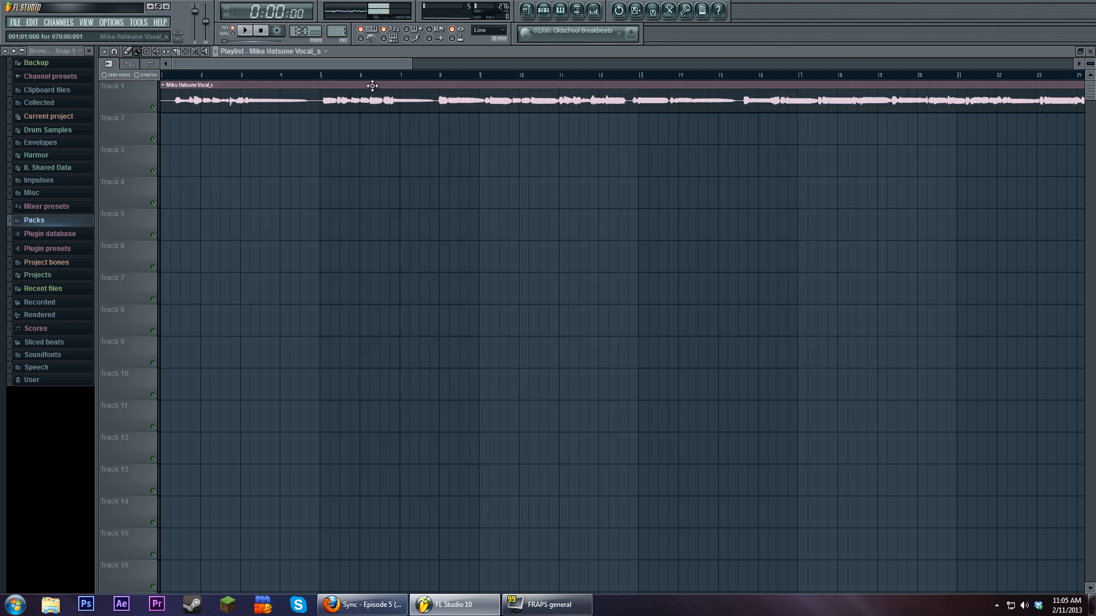
# - Examine the Miku Hatsune Vocal samples in the DATA folder of the Misc demo project samples, and collapse the Misc folder
pyautogui.click(69, 194)
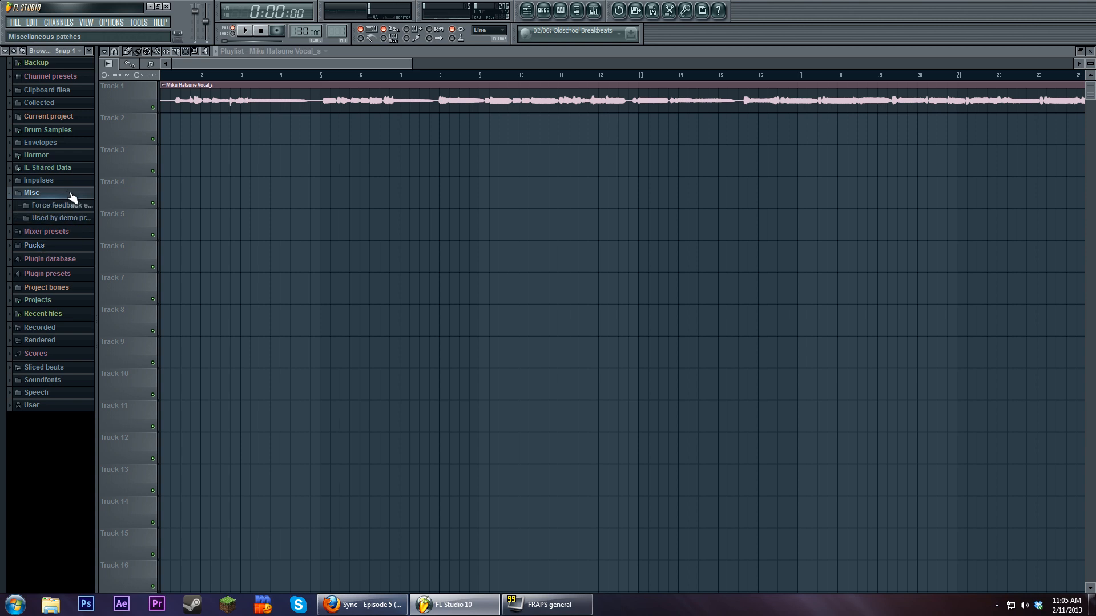
pyautogui.click(74, 218)
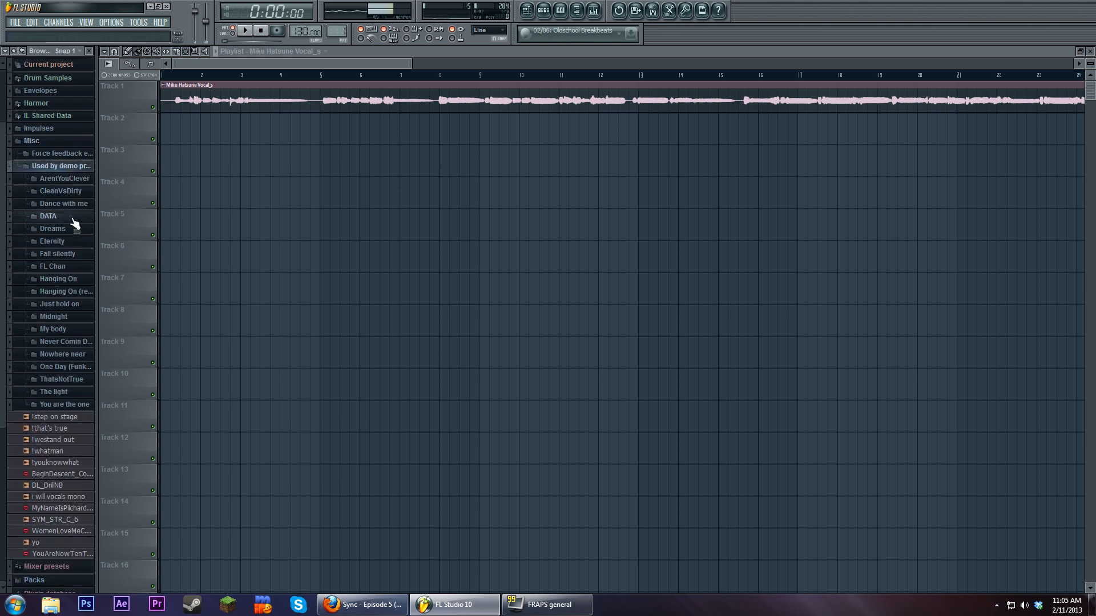
pyautogui.click(81, 215)
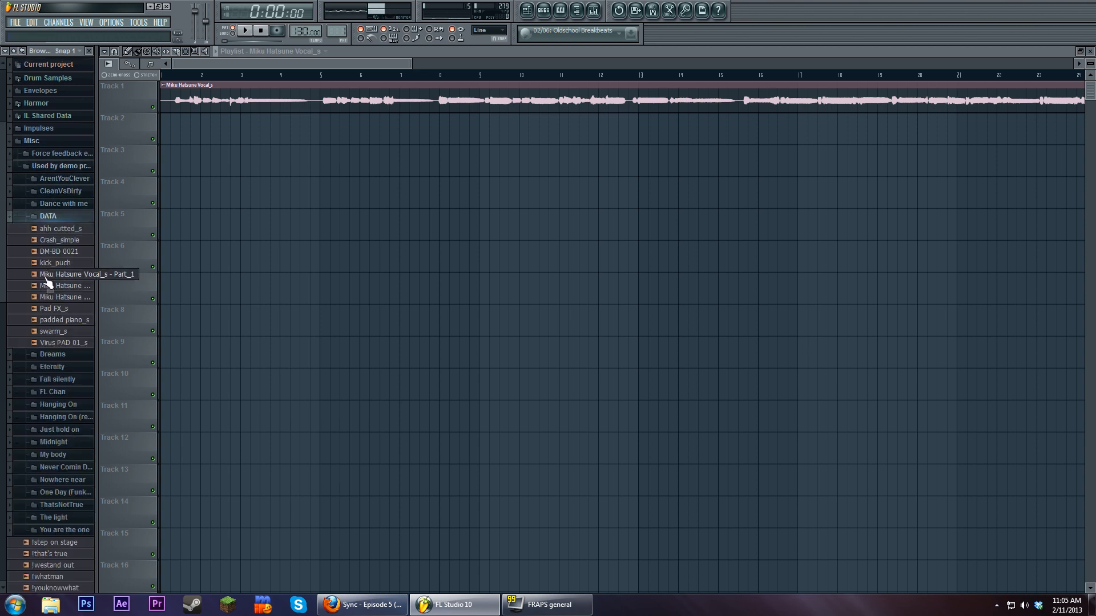
pyautogui.click(34, 141)
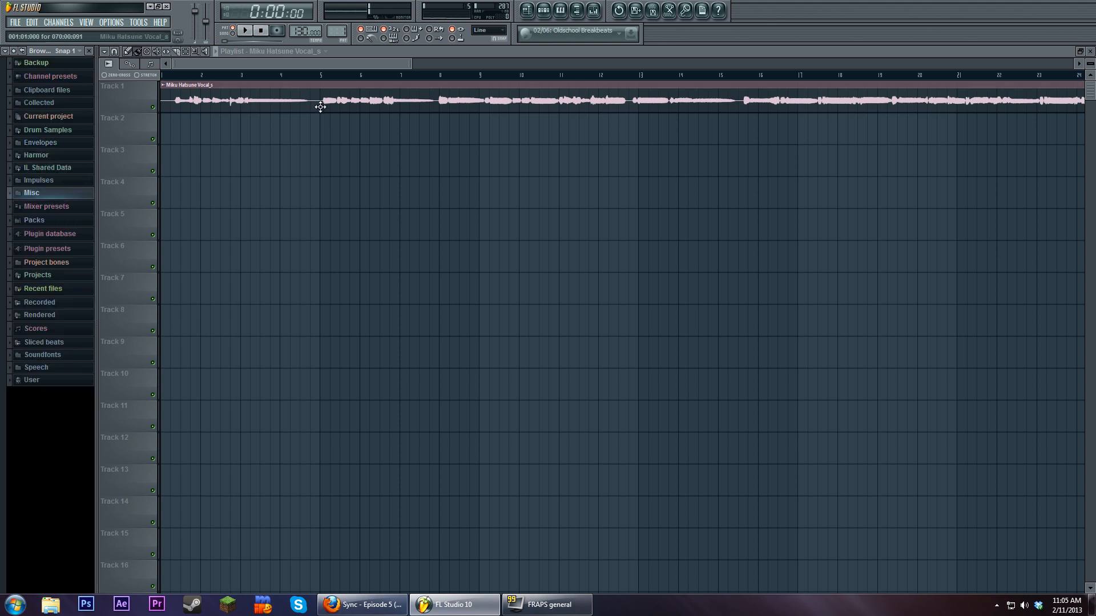
# - Place the playback position just after the start of bar 8 and open the vocal clip's channel settings
pyautogui.click(449, 75)
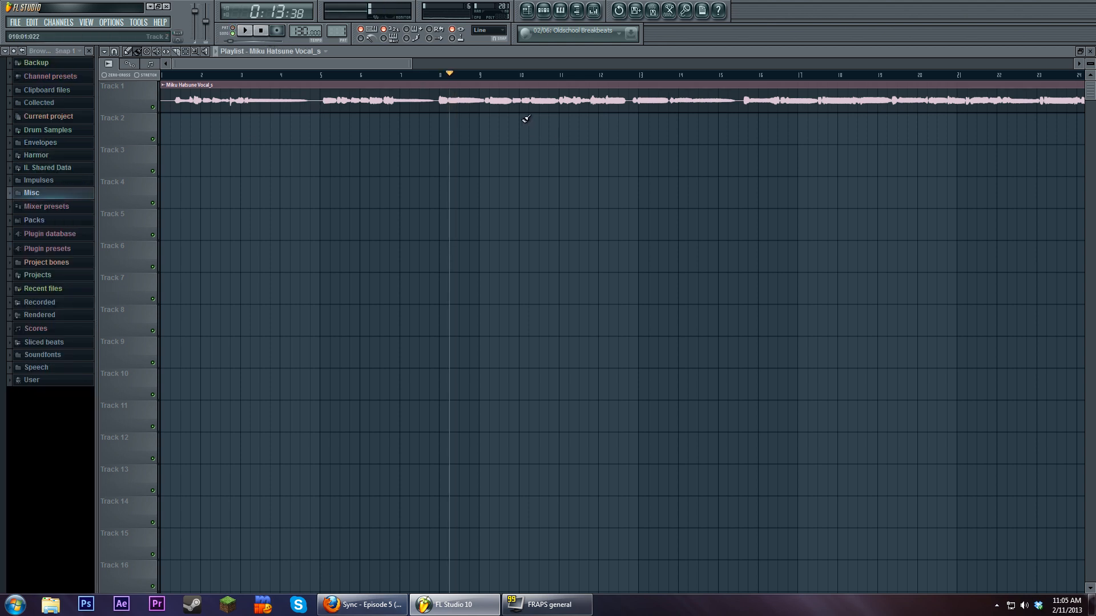
pyautogui.click(594, 10)
pyautogui.doubleClick(451, 94)
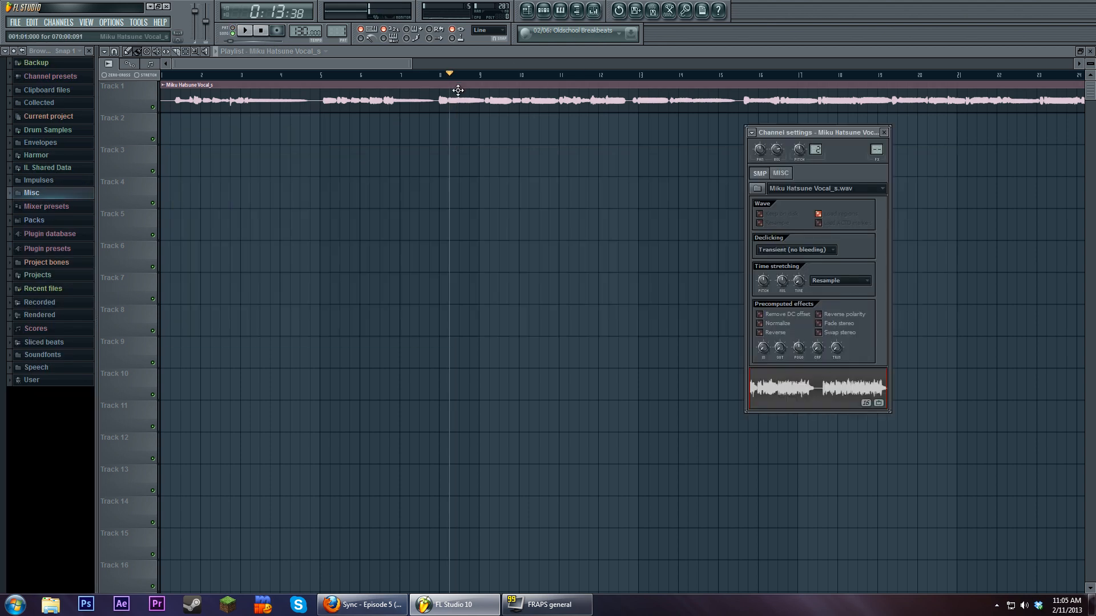
# - Open the Harmor synth from the channel rack and arrange its window and the rack so both can be seen
pyautogui.click(544, 11)
pyautogui.click(324, 191)
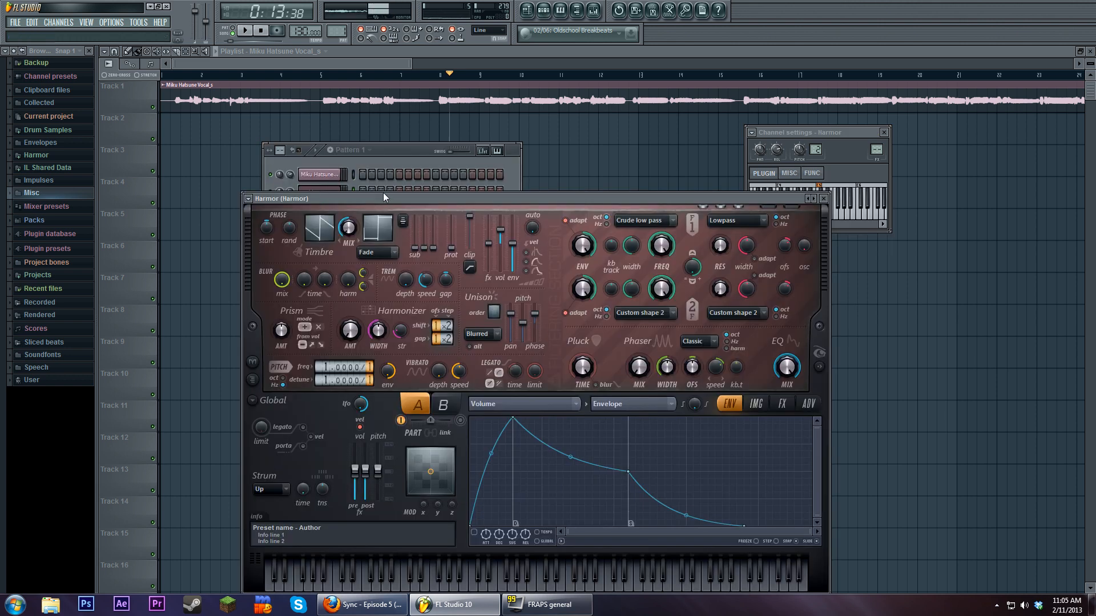
pyautogui.moveTo(383, 193); pyautogui.dragTo(385, 102)
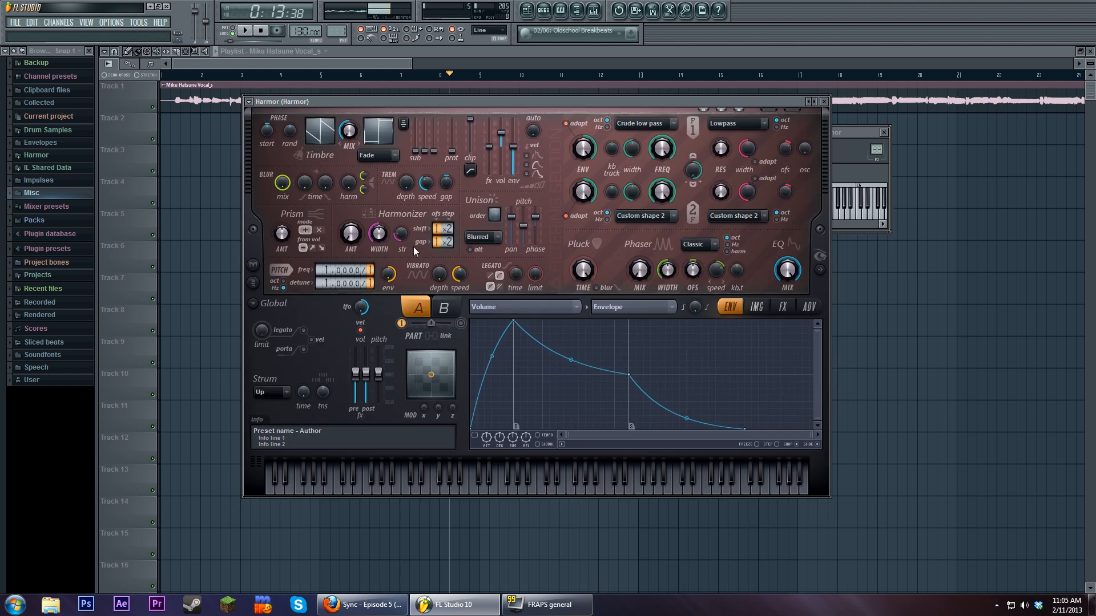
pyautogui.moveTo(458, 101); pyautogui.dragTo(461, 159)
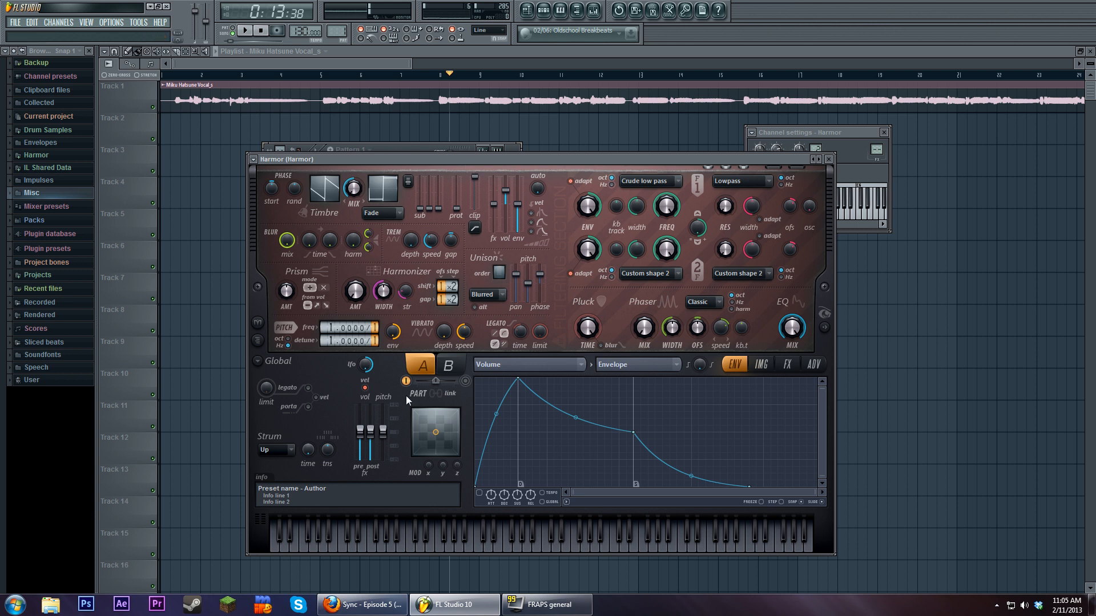
pyautogui.moveTo(484, 163); pyautogui.dragTo(478, 195)
pyautogui.moveTo(399, 151); pyautogui.dragTo(381, 129)
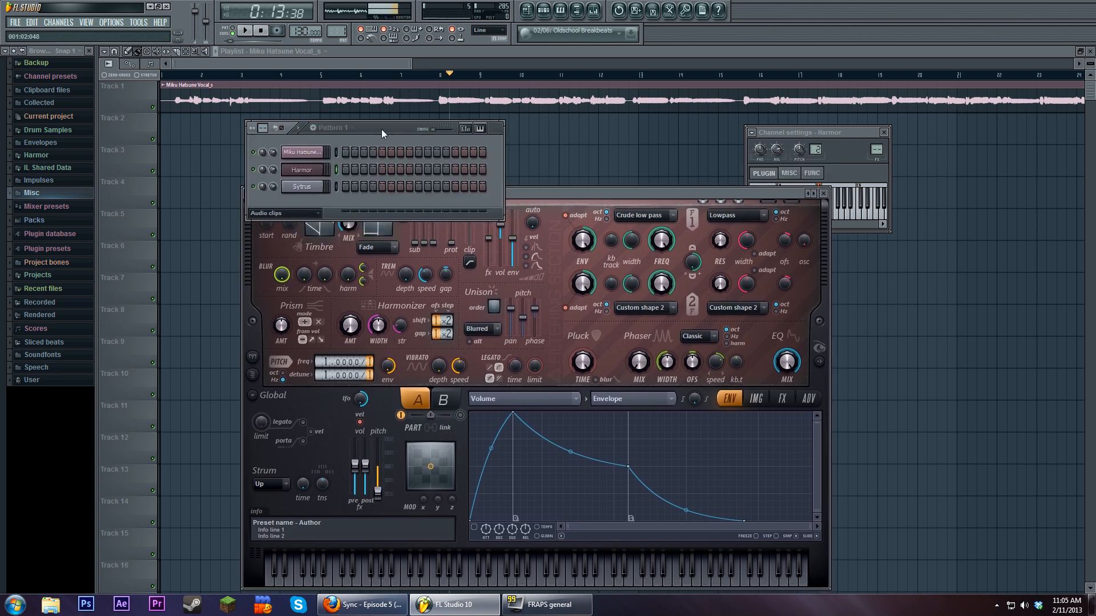
# - Look at the Sytrus and Harmor channels and bring up the mixer track linked to Harmor
pyautogui.click(326, 186)
pyautogui.click(312, 171)
pyautogui.moveTo(431, 202); pyautogui.dragTo(424, 161)
pyautogui.click(815, 149)
pyautogui.doubleClick(815, 149)
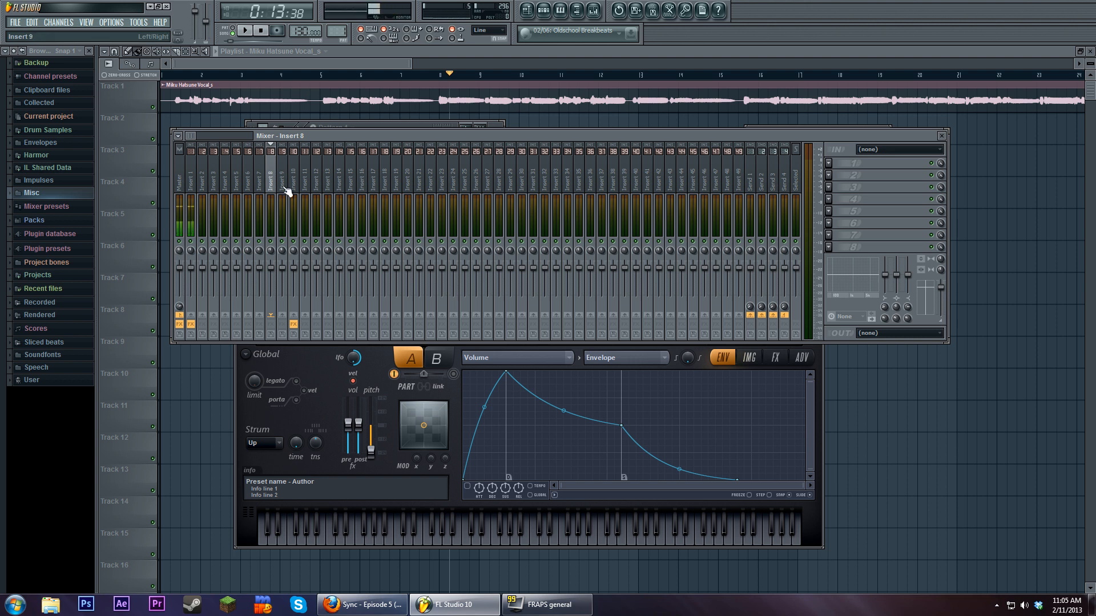
# - Show the mixer track linked to the vocal clip, Insert 9, and inspect the neighbouring Inserts 10 and 8
pyautogui.doubleClick(345, 106)
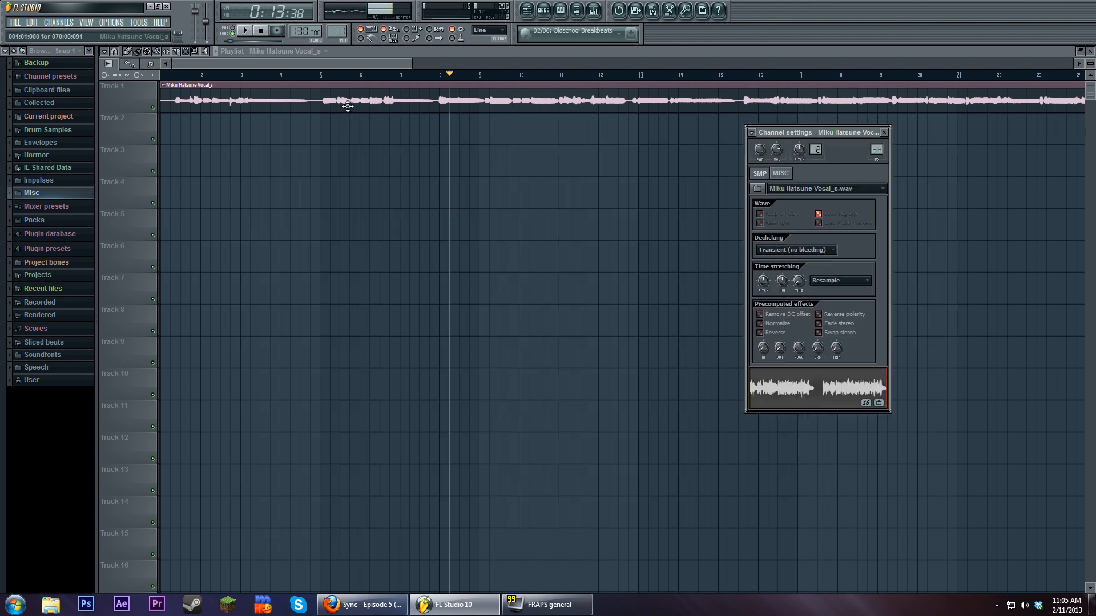
pyautogui.doubleClick(876, 150)
pyautogui.moveTo(224, 177); pyautogui.dragTo(282, 177)
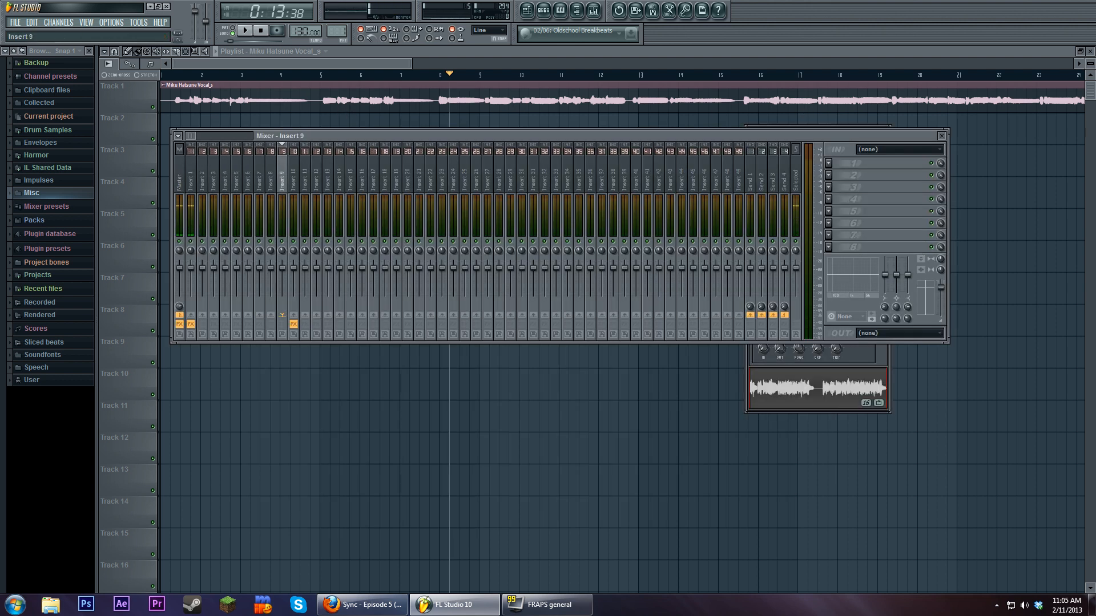
pyautogui.click(293, 177)
pyautogui.click(272, 183)
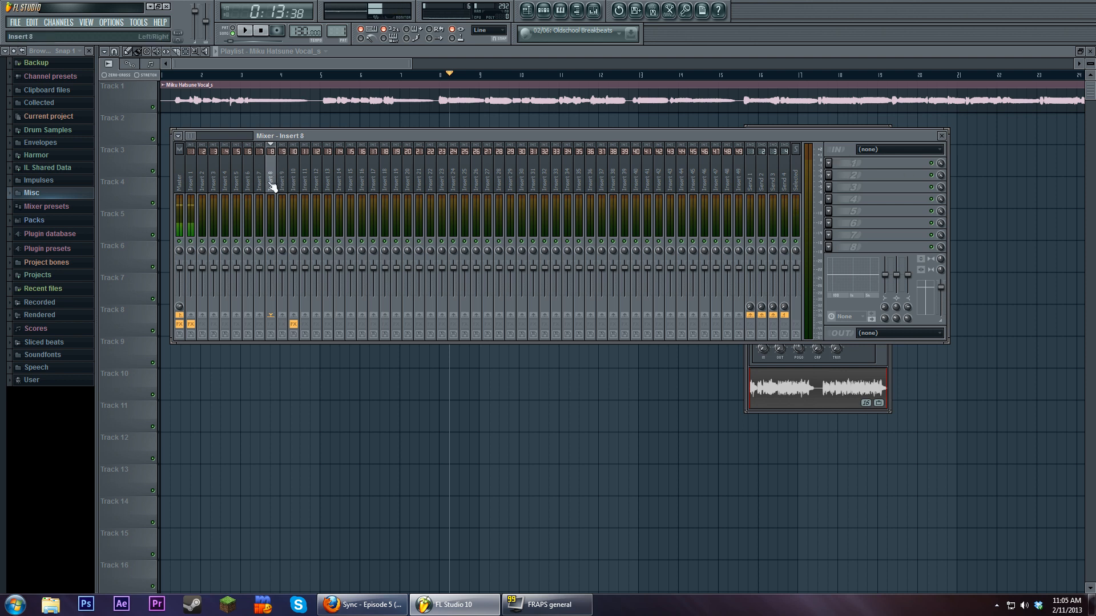
# - Reopen Harmor from the channel rack and raise its unison pitch setting
pyautogui.press('F6')
pyautogui.click(317, 173)
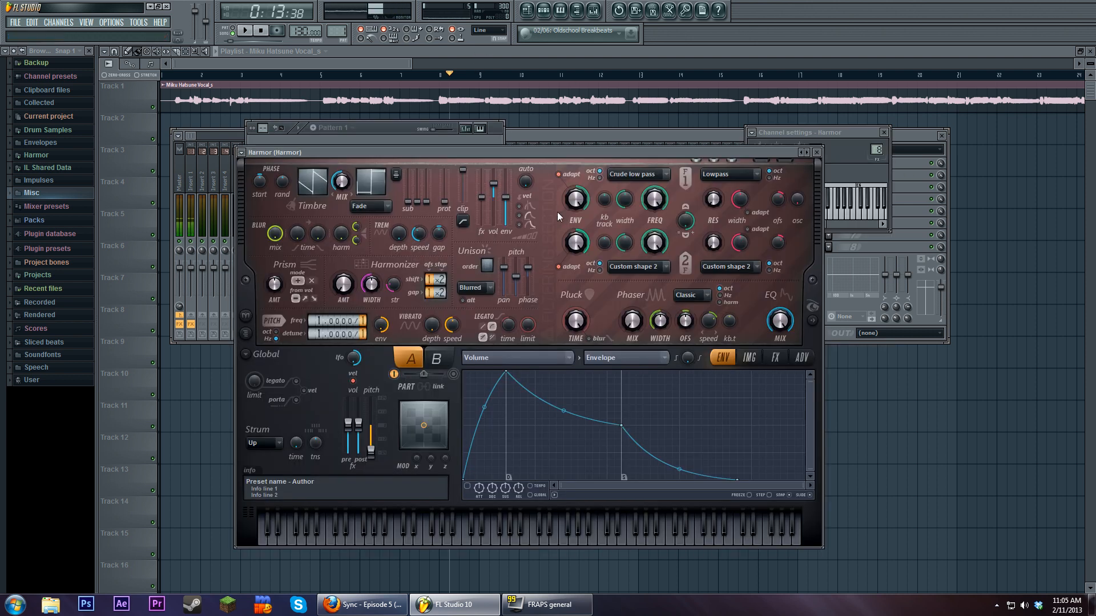
pyautogui.moveTo(500, 153); pyautogui.dragTo(505, 149)
pyautogui.moveTo(508, 264)
pyautogui.mouseDown()
pyautogui.moveTo(527, 295)
pyautogui.moveTo(522, 264)
pyautogui.mouseUp()
# - Switch Harmor's envelope editor to Harmonic unison pitch and shape the curve with two raised points
pyautogui.click(547, 358)
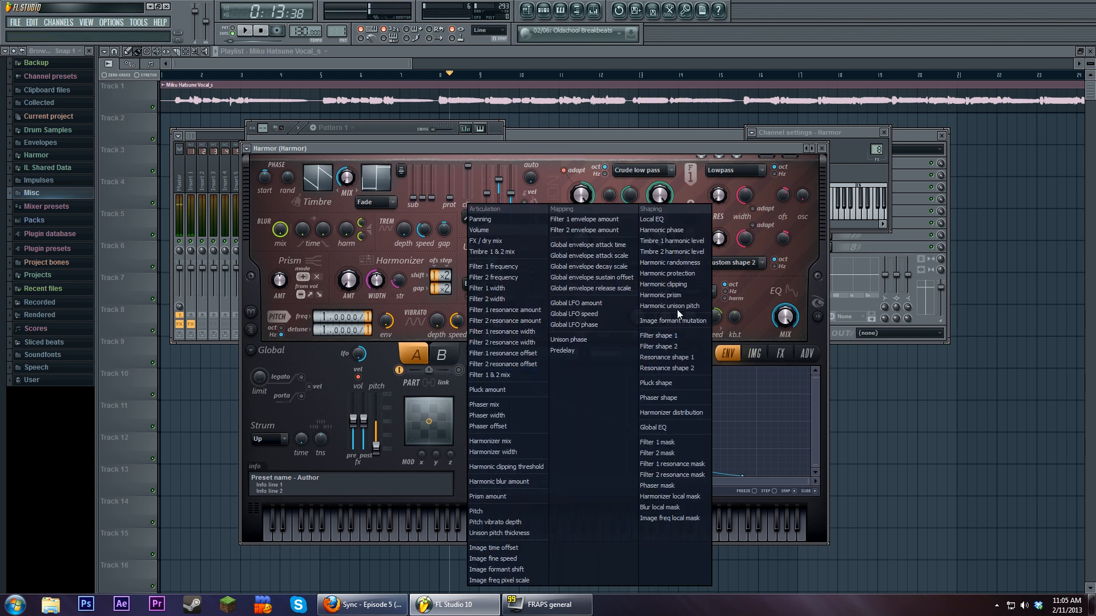
pyautogui.click(677, 310)
pyautogui.moveTo(737, 422); pyautogui.dragTo(736, 416)
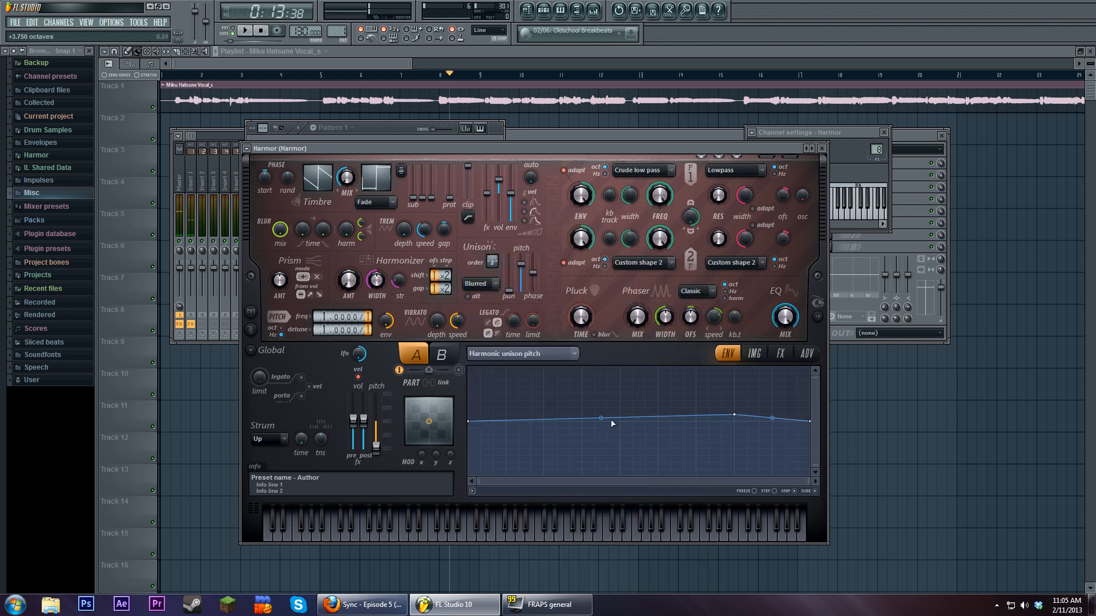
pyautogui.rightClick(645, 415)
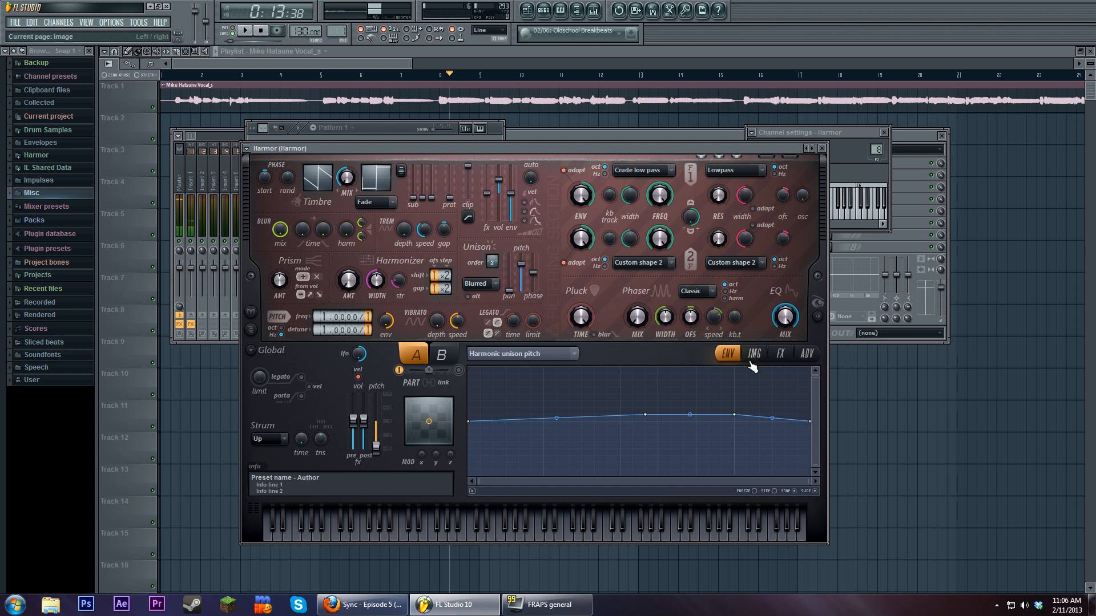
# - Switch Harmor's envelope editor to Harmonic prism and flatten the sine-shaped curve to a level line
pyautogui.click(555, 354)
pyautogui.click(703, 286)
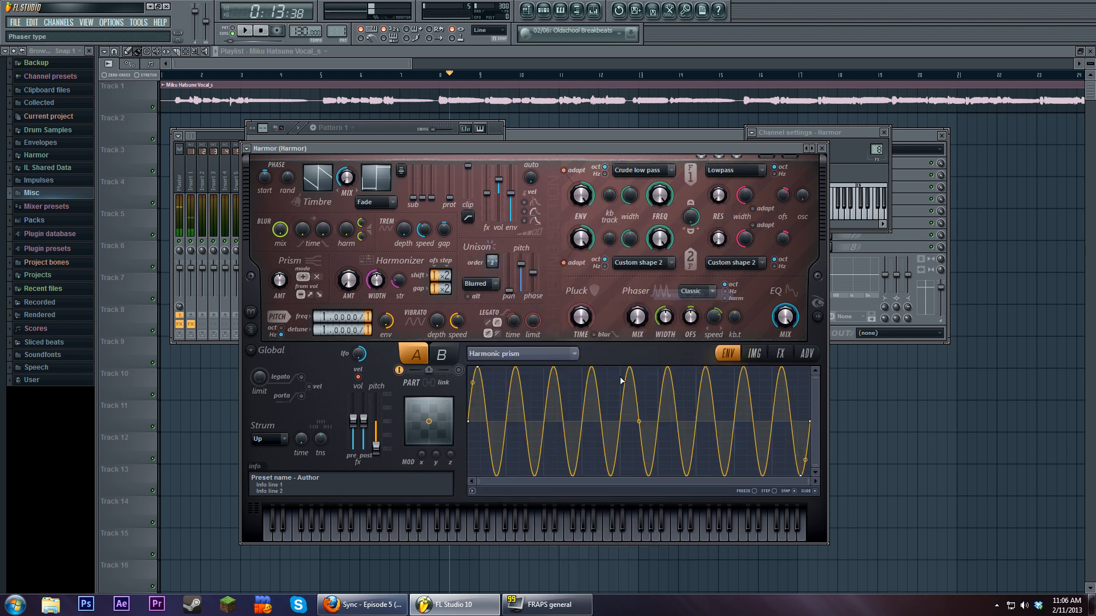
pyautogui.click(794, 491)
pyautogui.click(774, 492)
pyautogui.moveTo(726, 476); pyautogui.dragTo(1038, 428)
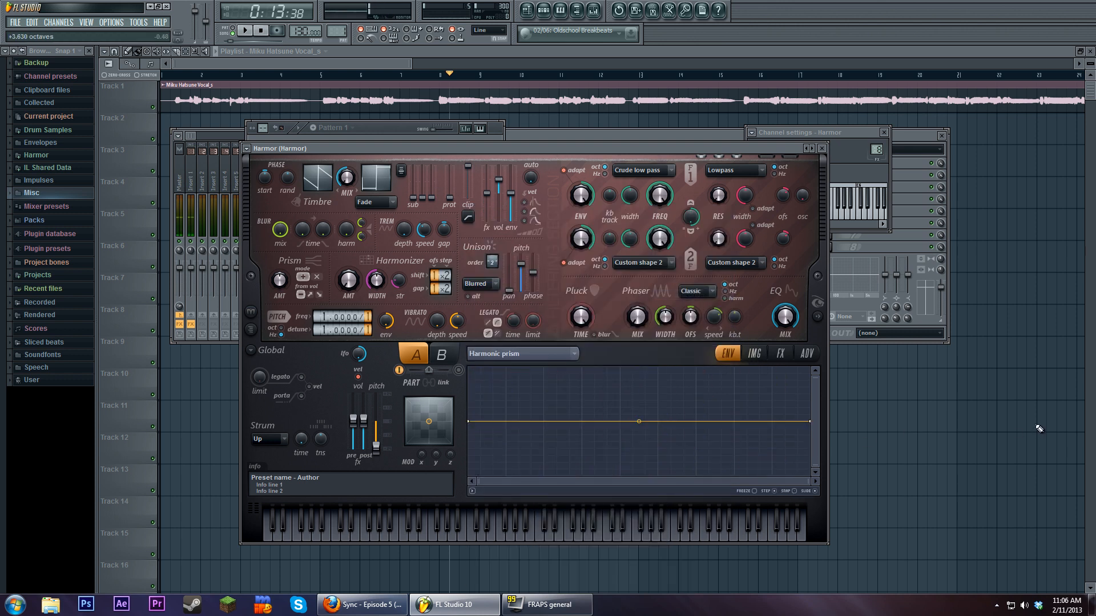
# - Load the "alright prism" state file into the harmonic prism envelope and set Harmor's prism amount to 39%
pyautogui.click(472, 492)
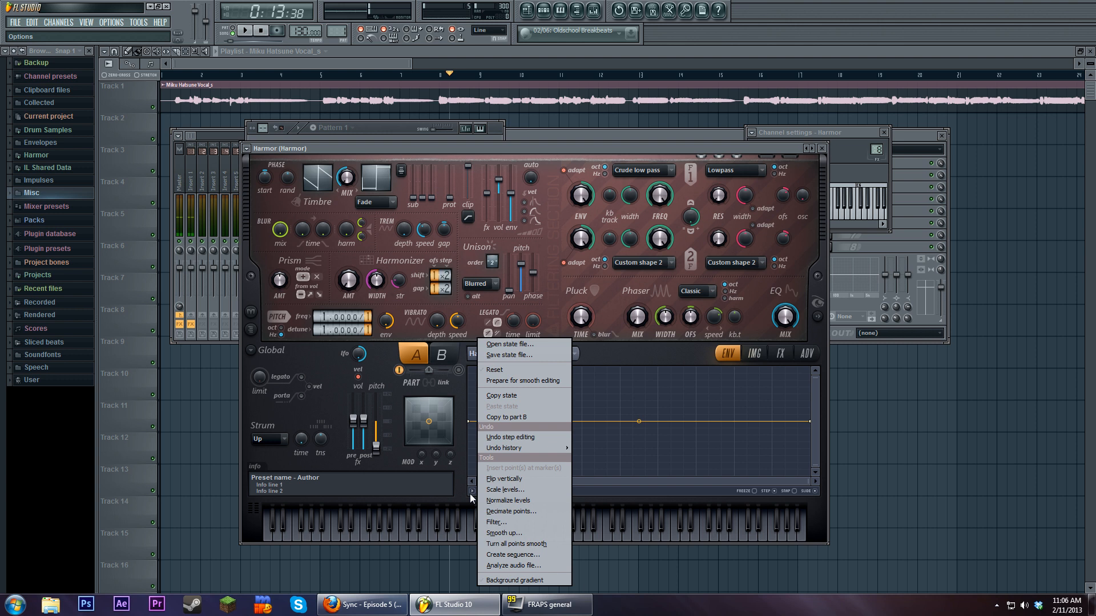
pyautogui.click(534, 350)
pyautogui.doubleClick(404, 134)
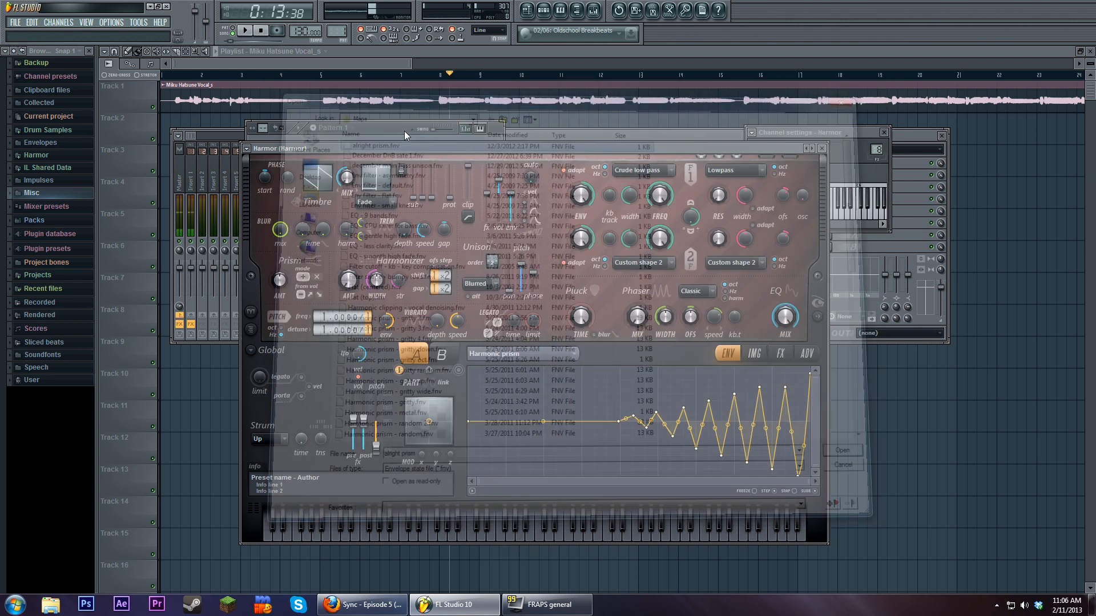
pyautogui.moveTo(279, 280); pyautogui.dragTo(279, 269)
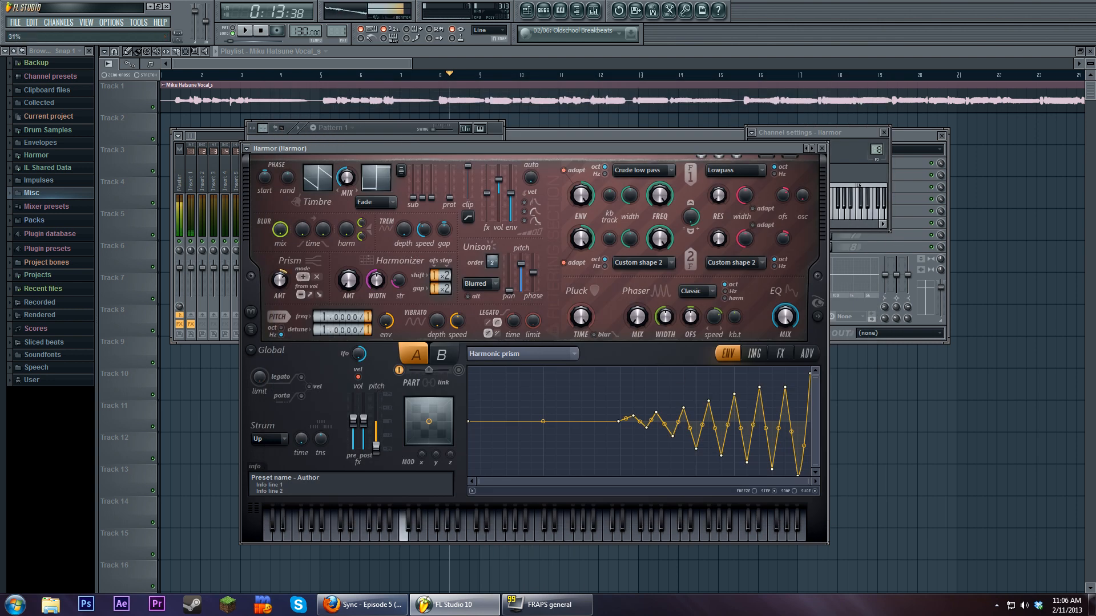
# - Show Harmor's effects page and route mixer Inserts 8 and 9 only to Insert 10
pyautogui.click(780, 353)
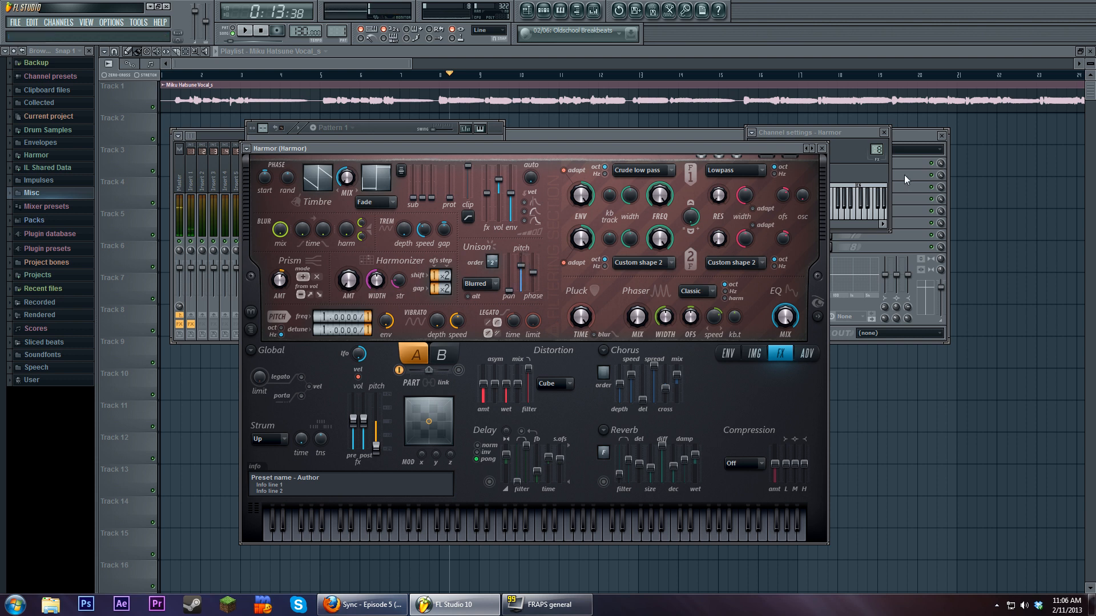
pyautogui.doubleClick(877, 149)
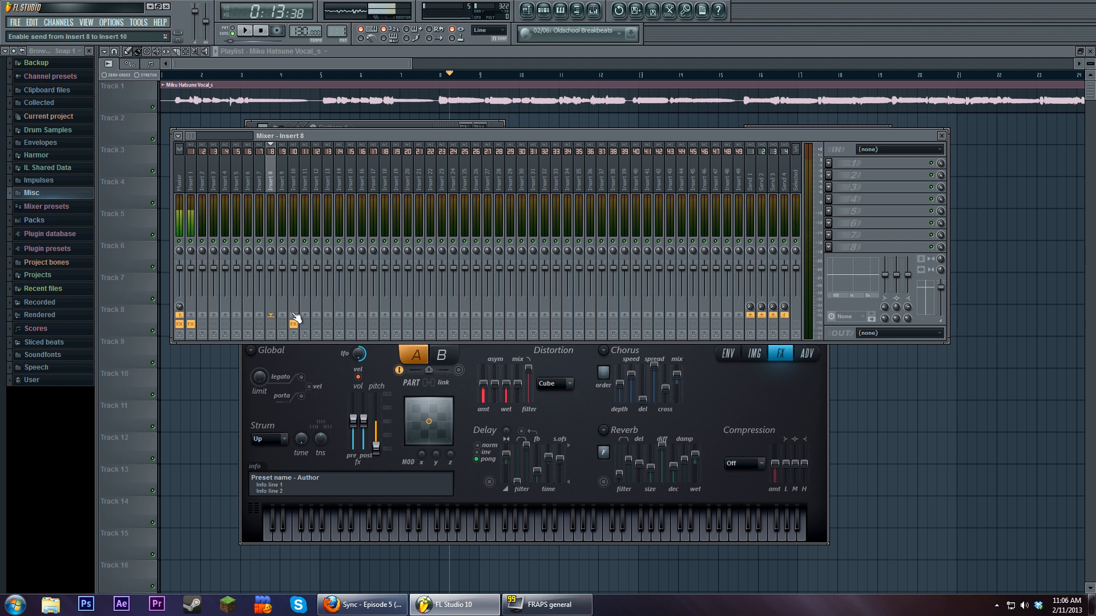
pyautogui.press('Right')
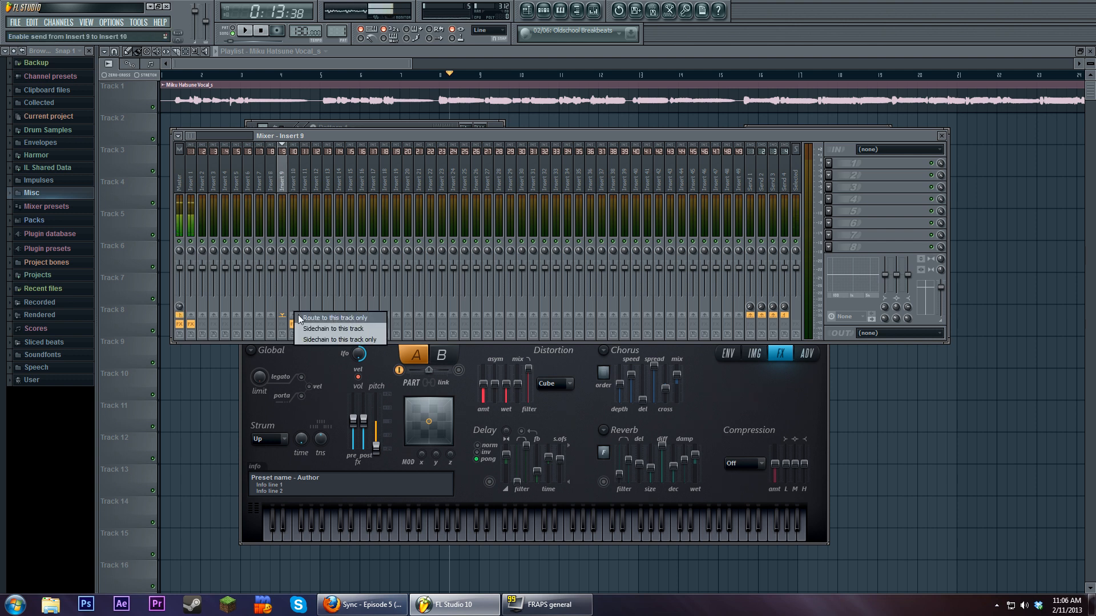
pyautogui.click(294, 315)
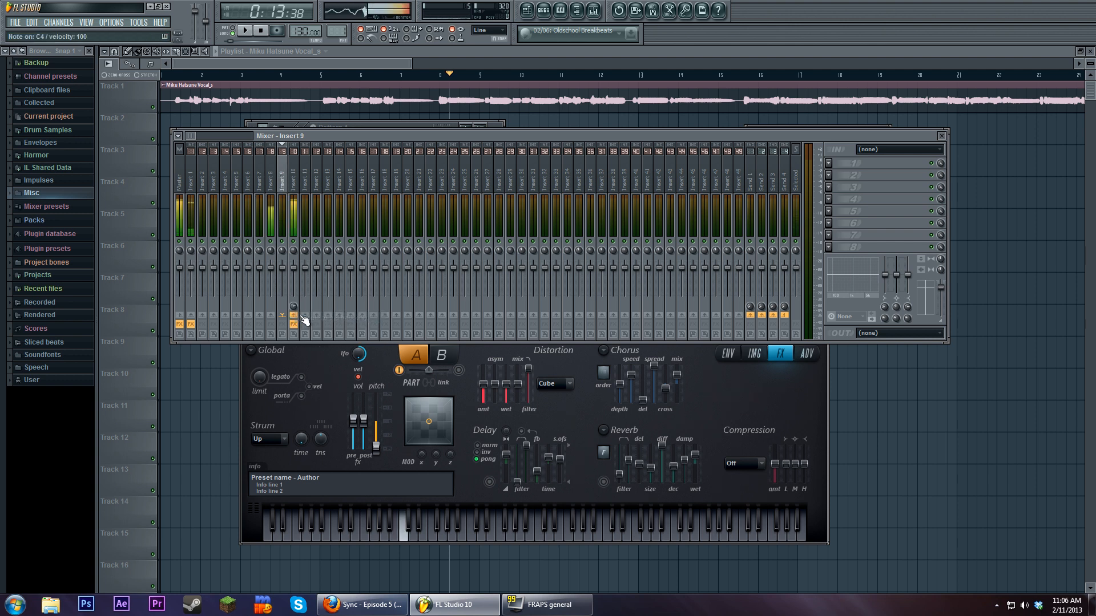
# - Open the Vocodex effect on mixer Insert 10 and position its window over the middle of the mixer
pyautogui.click(294, 172)
pyautogui.click(889, 164)
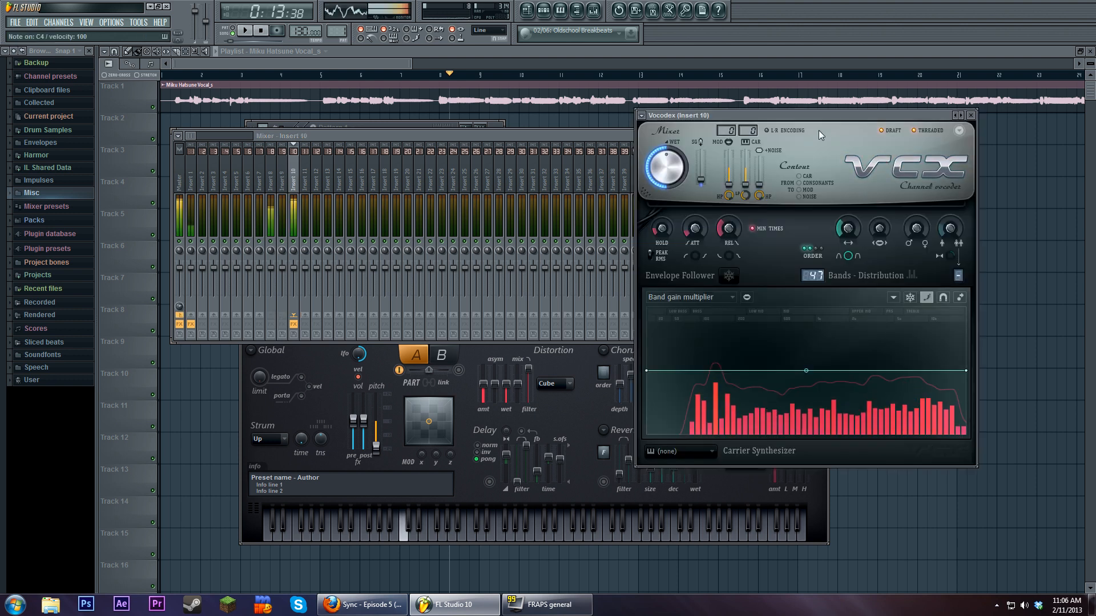
pyautogui.moveTo(789, 116); pyautogui.dragTo(584, 131)
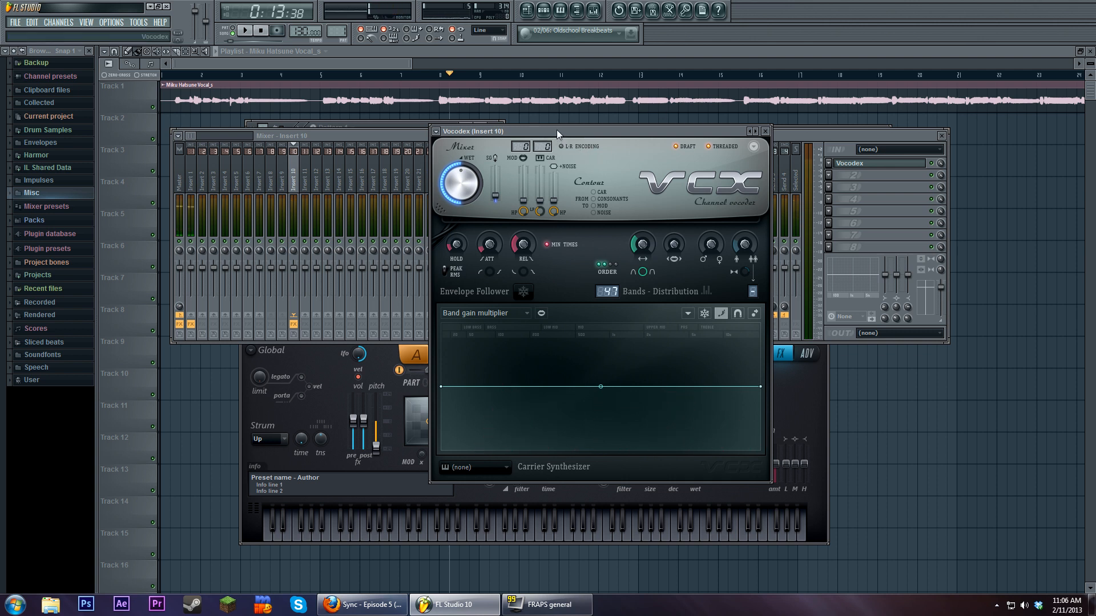
pyautogui.click(280, 185)
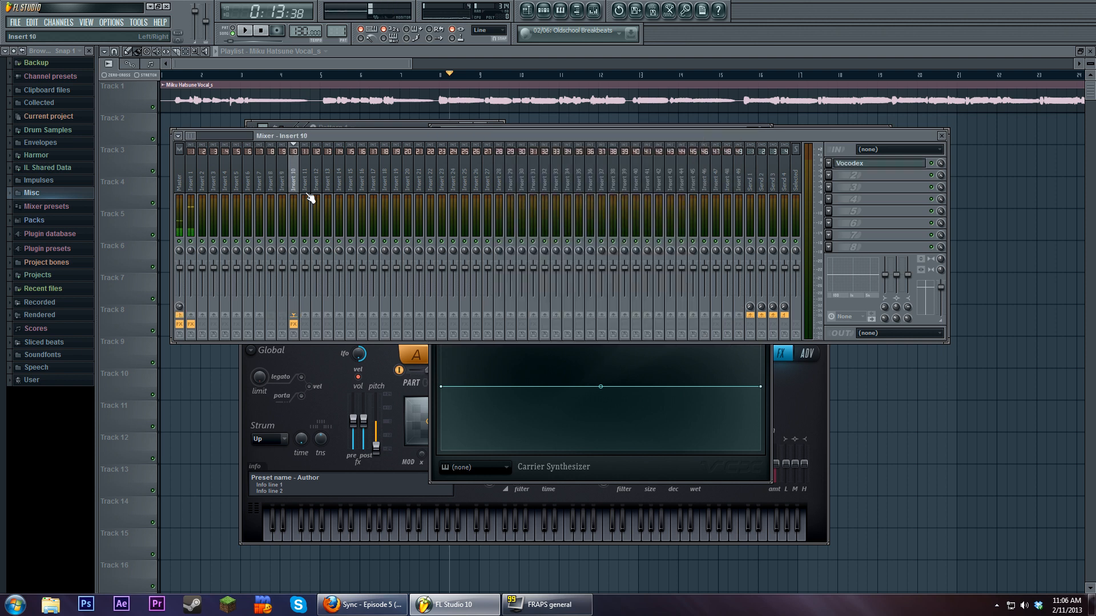
pyautogui.click(430, 357)
pyautogui.moveTo(581, 131); pyautogui.dragTo(609, 147)
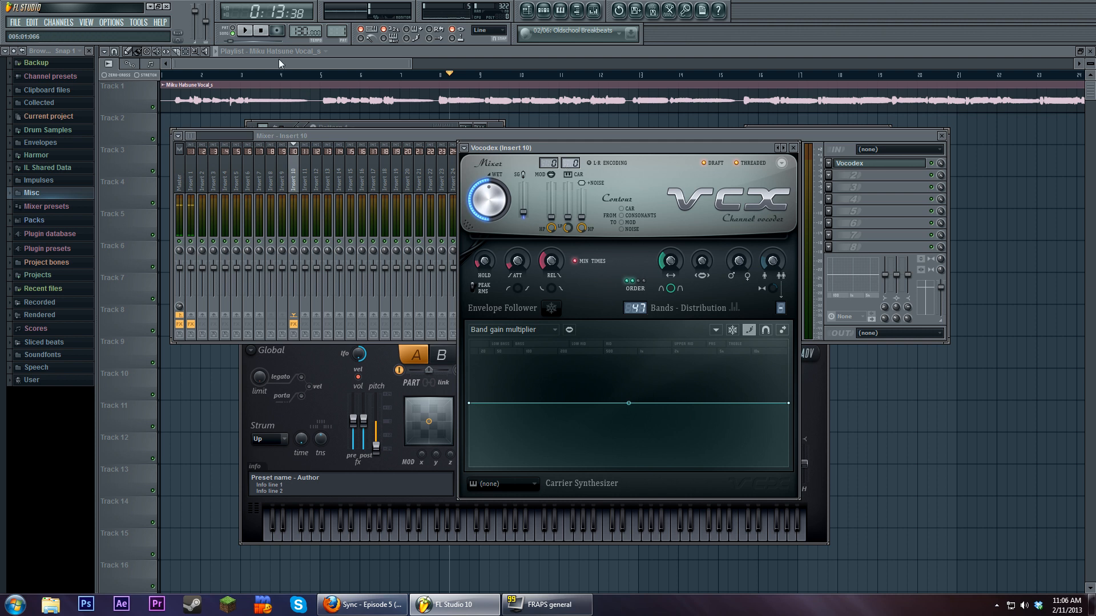
pyautogui.press('space')
pyautogui.press('space')
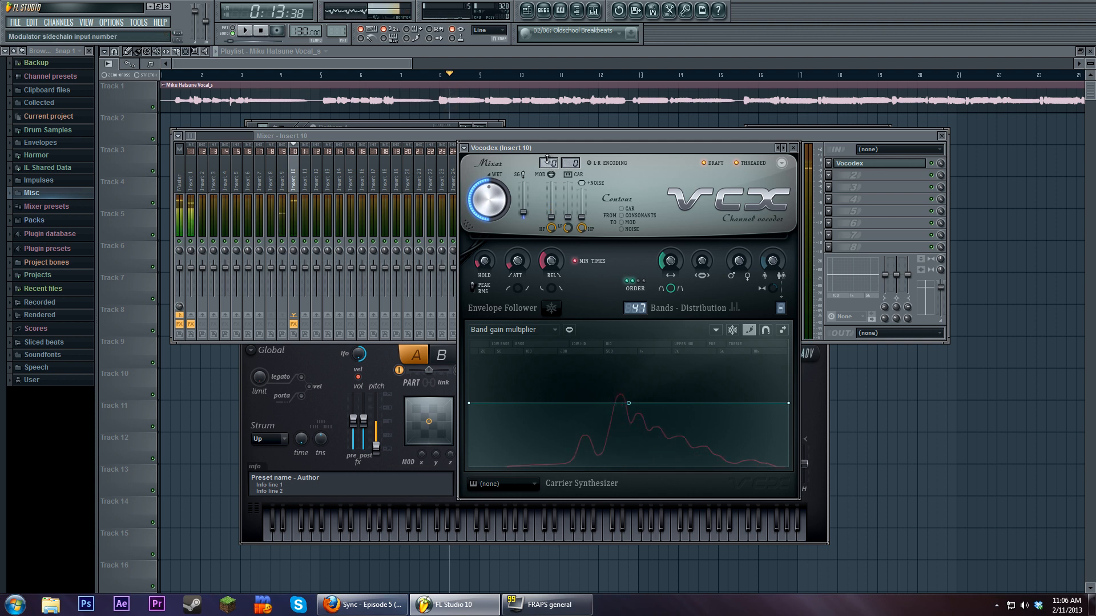
pyautogui.scroll(10, 548, 162)
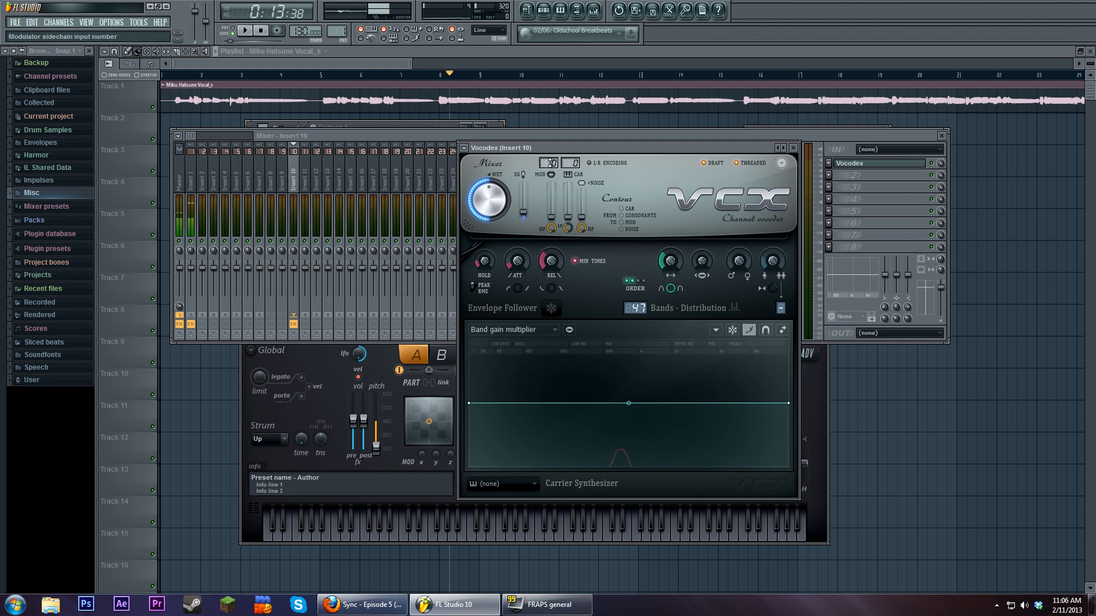
pyautogui.scroll(-10, 550, 162)
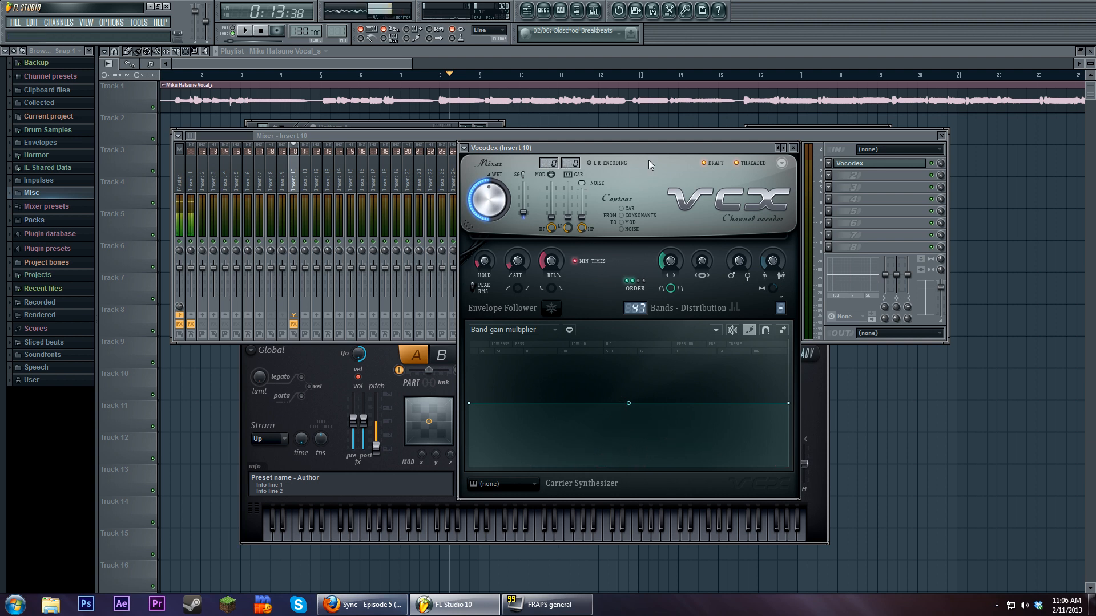
pyautogui.click(550, 163)
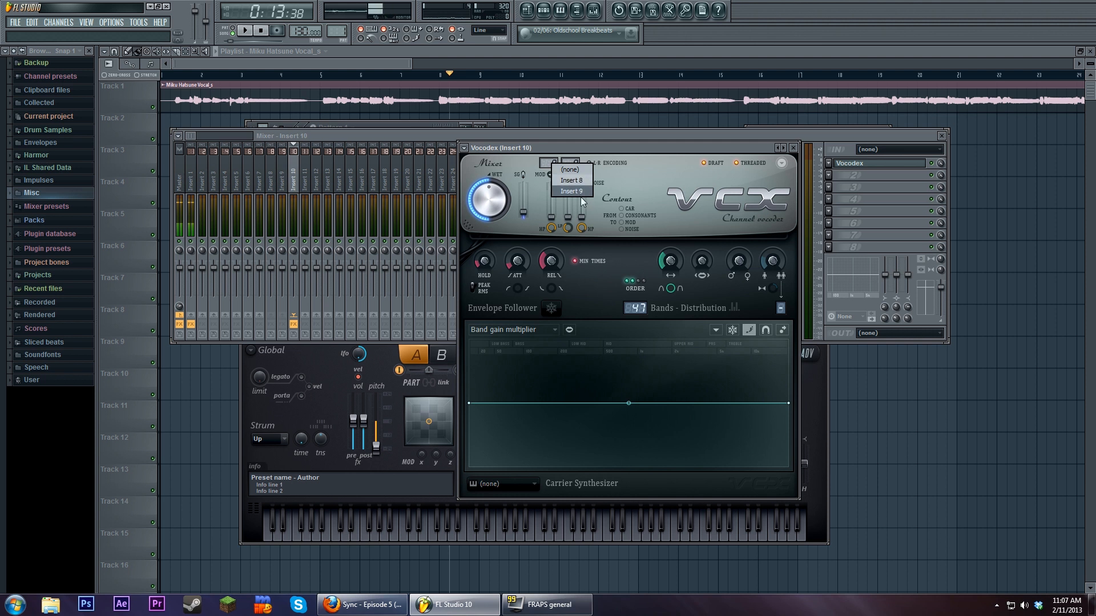
pyautogui.click(597, 188)
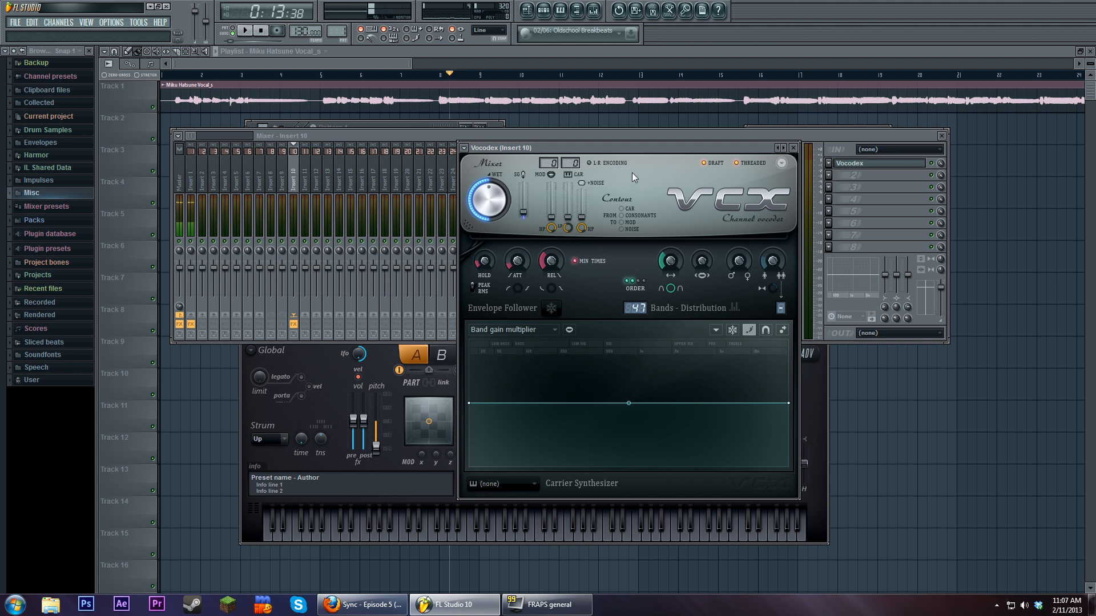
# - Assign Insert 9 as Vocodex's modulator and Insert 8 as its carrier, and enable L-R encoding
pyautogui.click(553, 164)
pyautogui.click(575, 193)
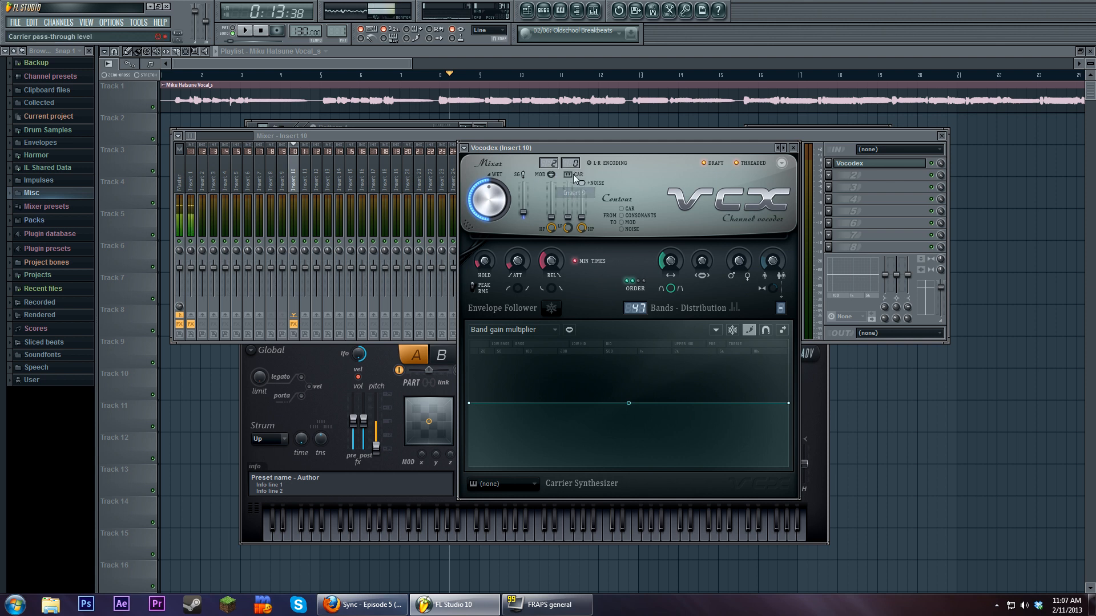
pyautogui.click(570, 163)
pyautogui.click(590, 183)
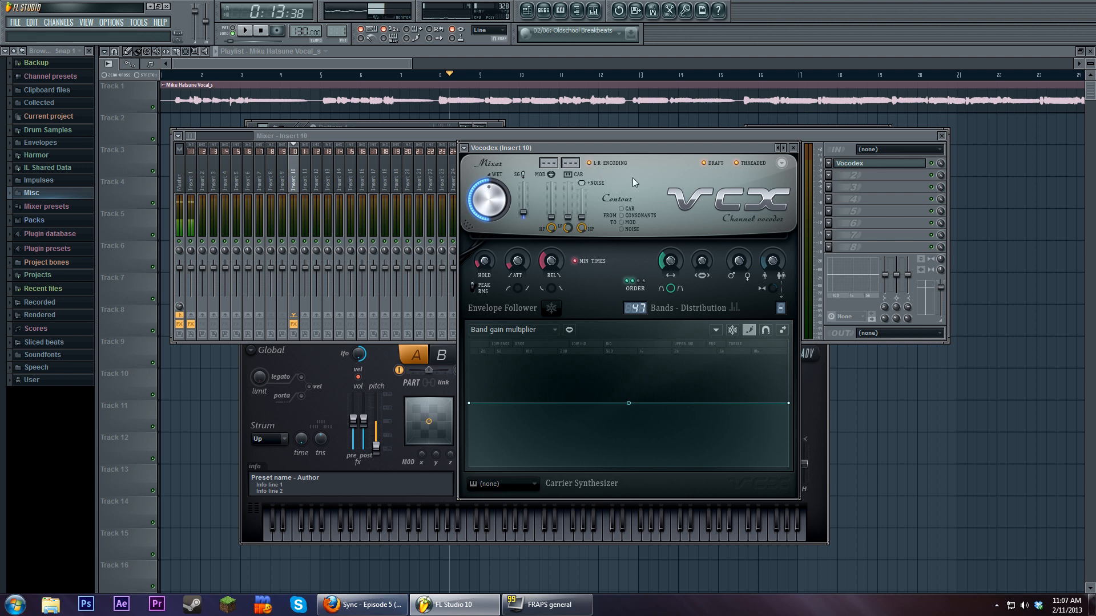
# - Select mixer Insert 9 and play the song briefly to check the vocal clip's level on it
pyautogui.click(279, 255)
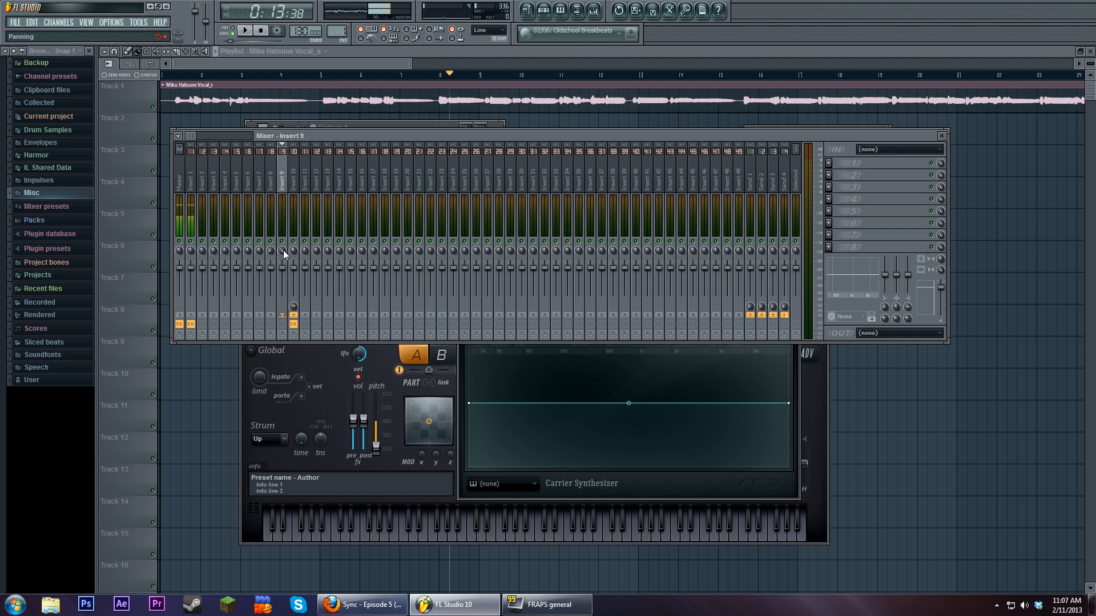
pyautogui.click(247, 31)
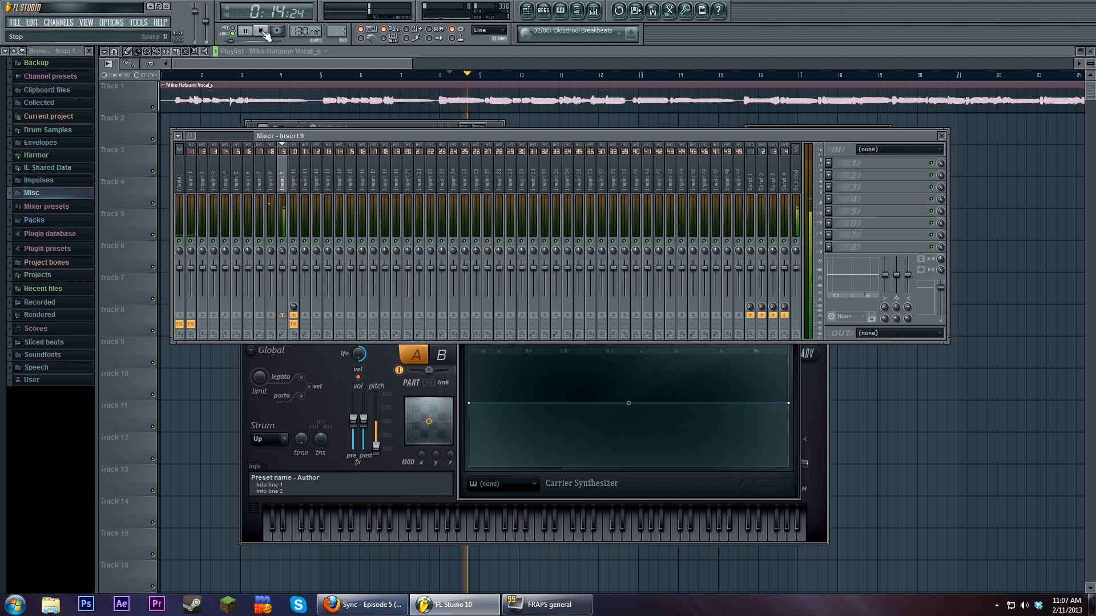
pyautogui.click(363, 68)
# - Open Harmor's piano roll and draw a one-bar F#2 note at the start of the pattern
pyautogui.click(543, 11)
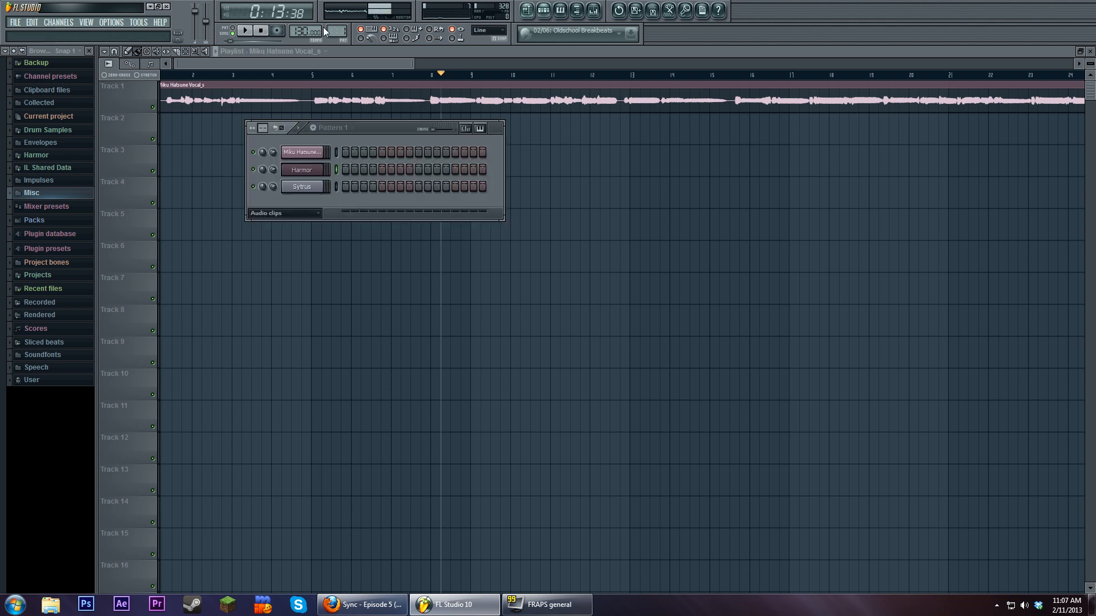
pyautogui.rightClick(320, 165)
pyautogui.click(342, 170)
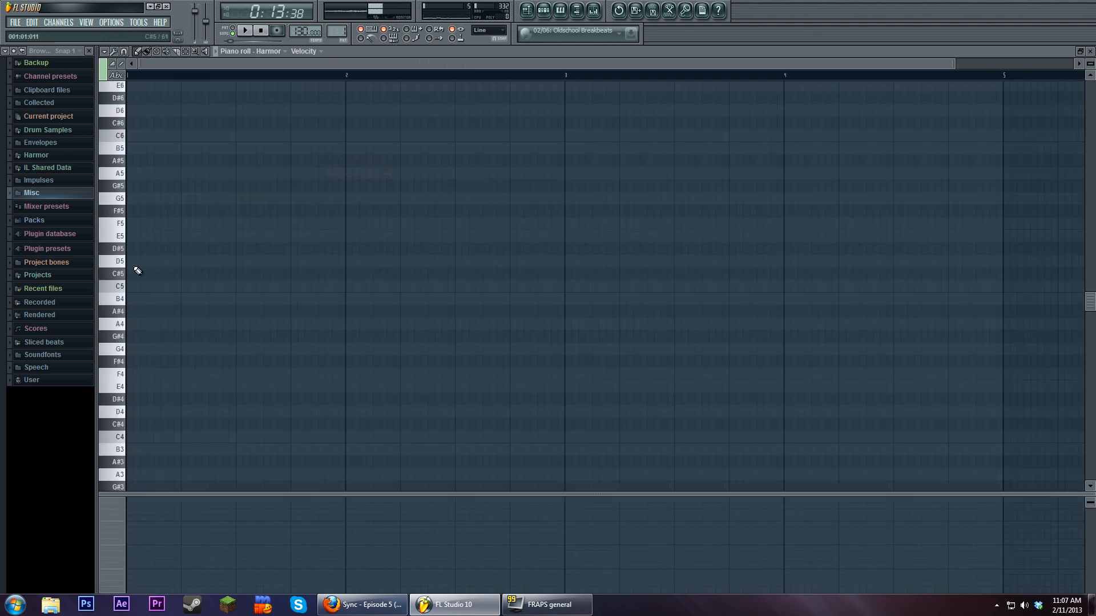
pyautogui.click(543, 10)
pyautogui.click(316, 175)
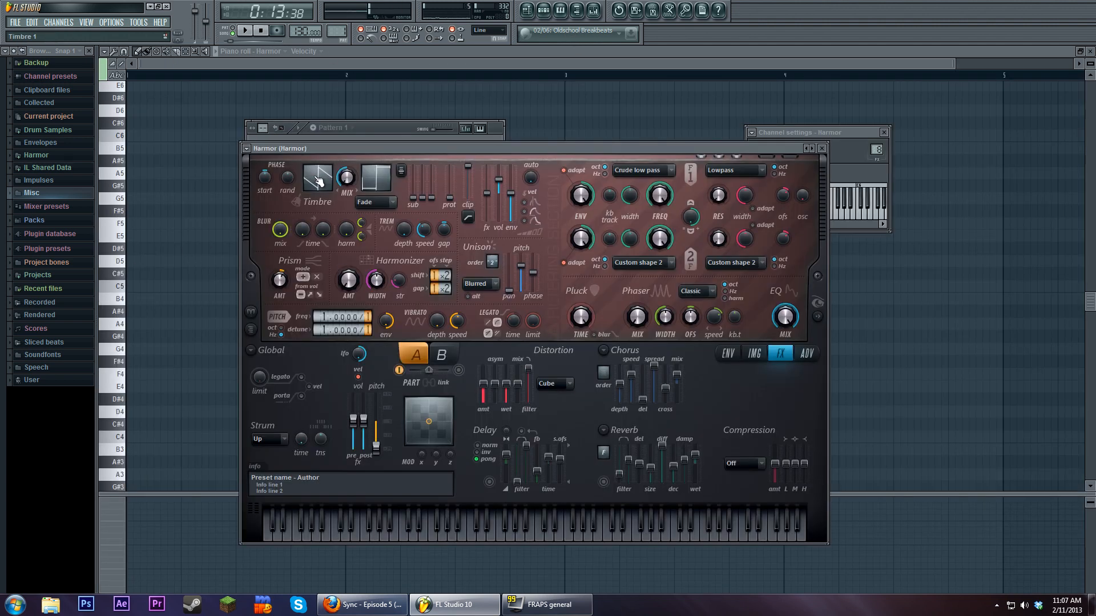
pyautogui.click(188, 305)
pyautogui.scroll(-5, 190, 311)
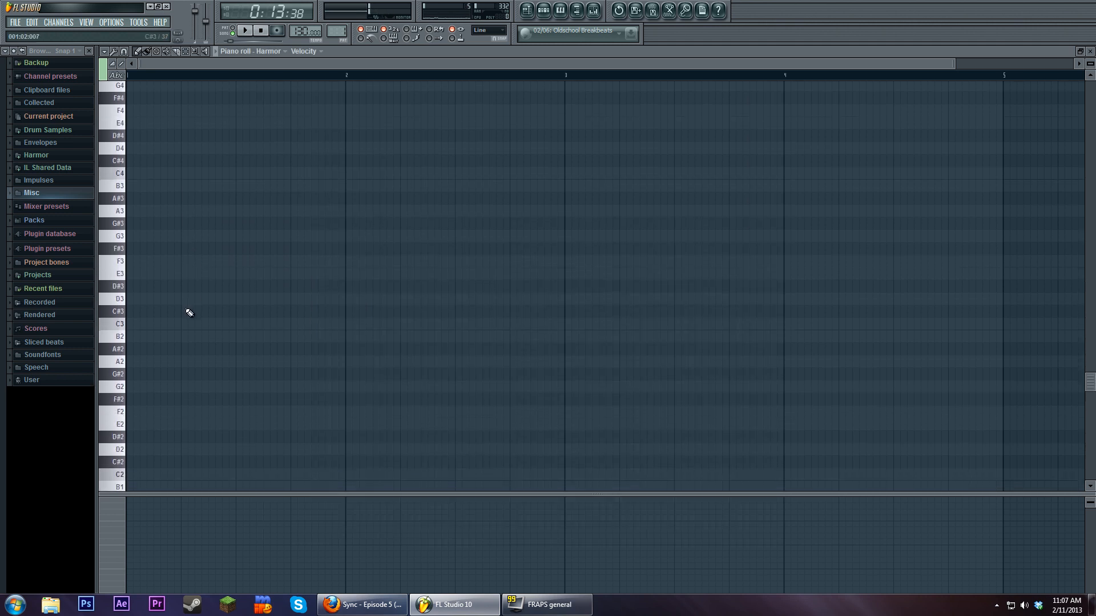
pyautogui.click(135, 422)
pyautogui.moveTo(136, 424); pyautogui.dragTo(348, 401)
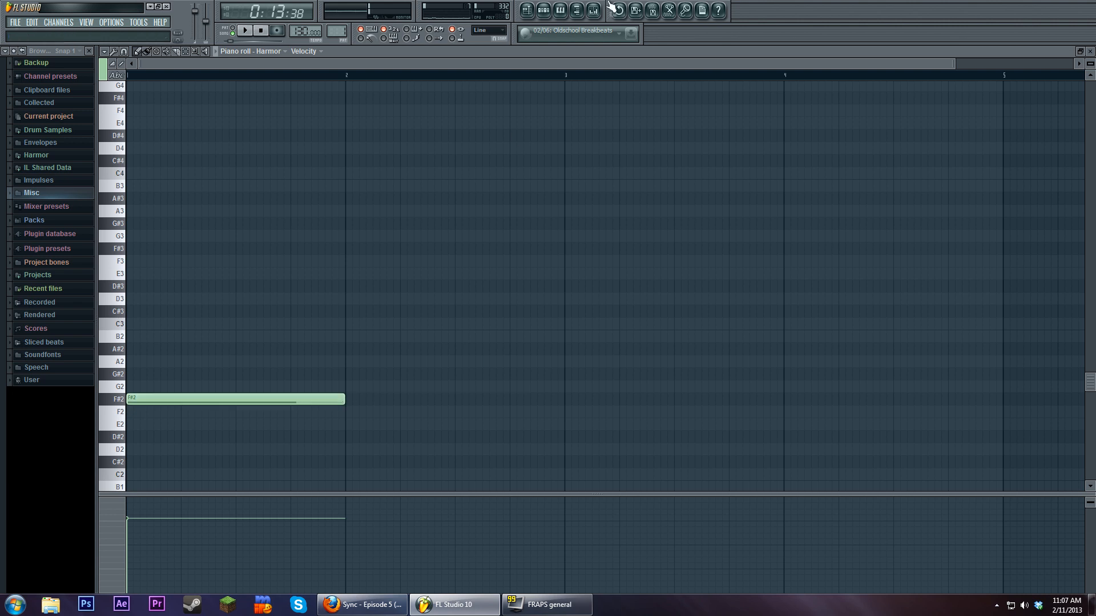
# - Place Pattern 1 on playlist Track 2 at bar 8 and play it together with the vocal clip
pyautogui.click(526, 11)
pyautogui.rightClick(439, 122)
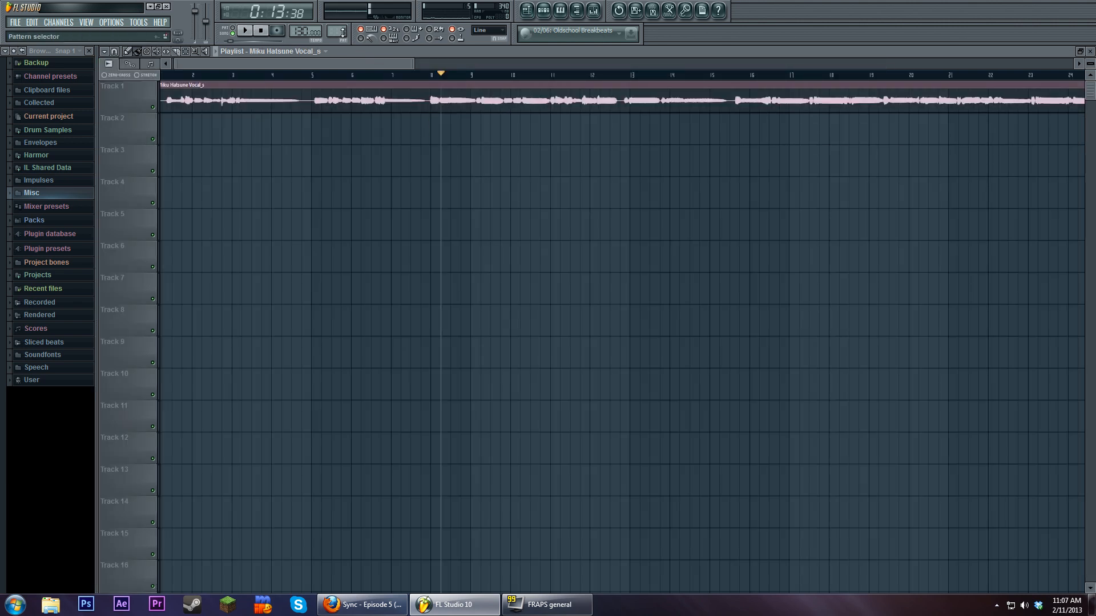
pyautogui.click(440, 121)
pyautogui.press('space')
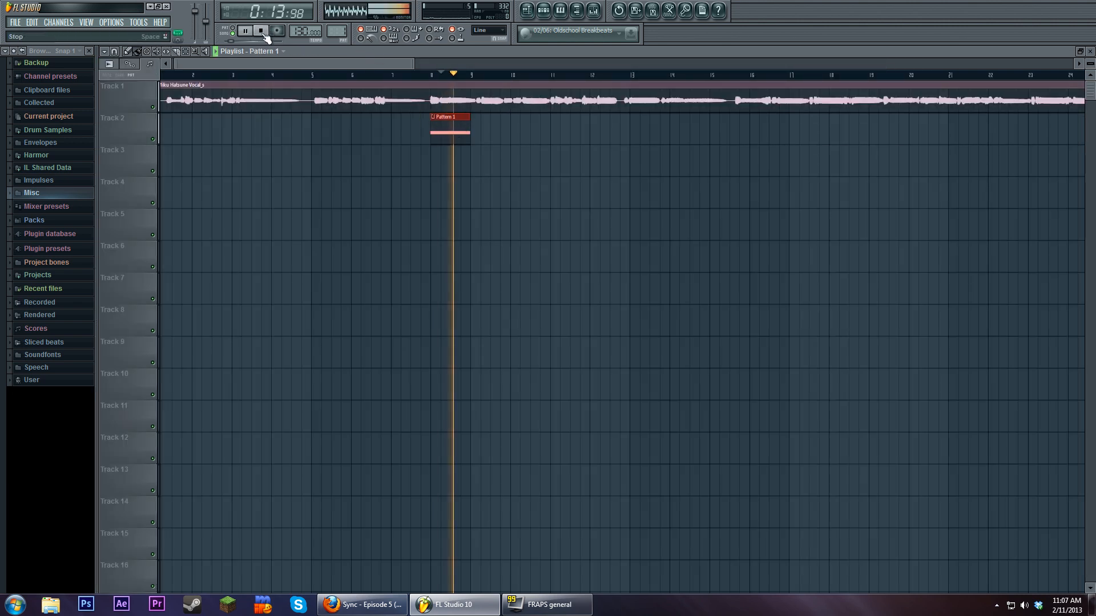
pyautogui.press('space')
# - Select the playlist time range from bar 8 to bar 9 for looping and audition it
pyautogui.moveTo(432, 74); pyautogui.dragTo(470, 74)
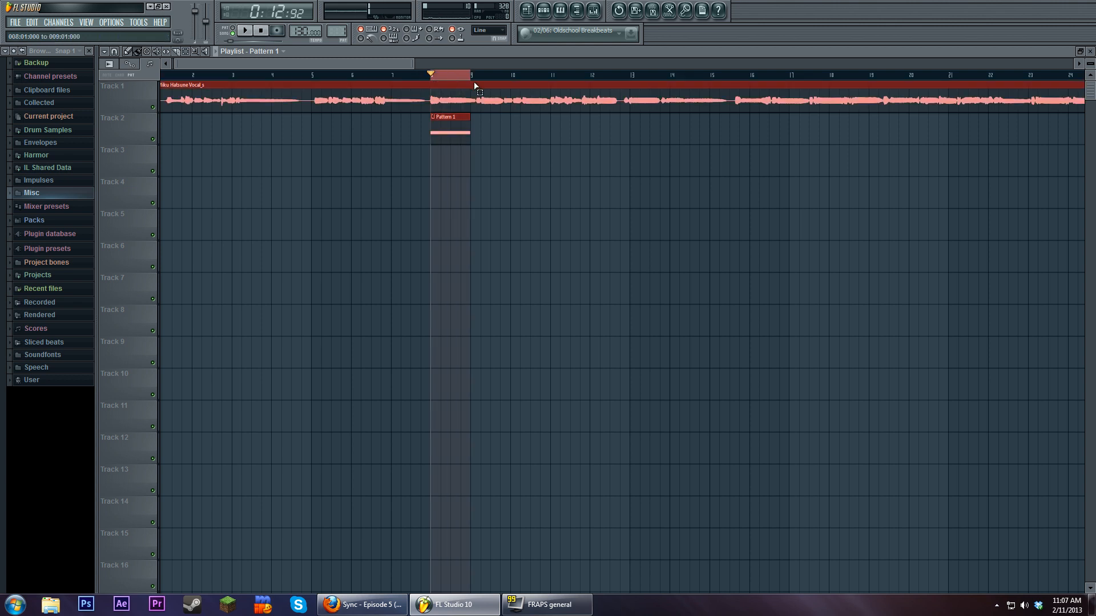
pyautogui.click(245, 30)
pyautogui.click(261, 31)
# - Show the mixer and rename Insert 8 to "Bass"
pyautogui.click(593, 10)
pyautogui.click(305, 174)
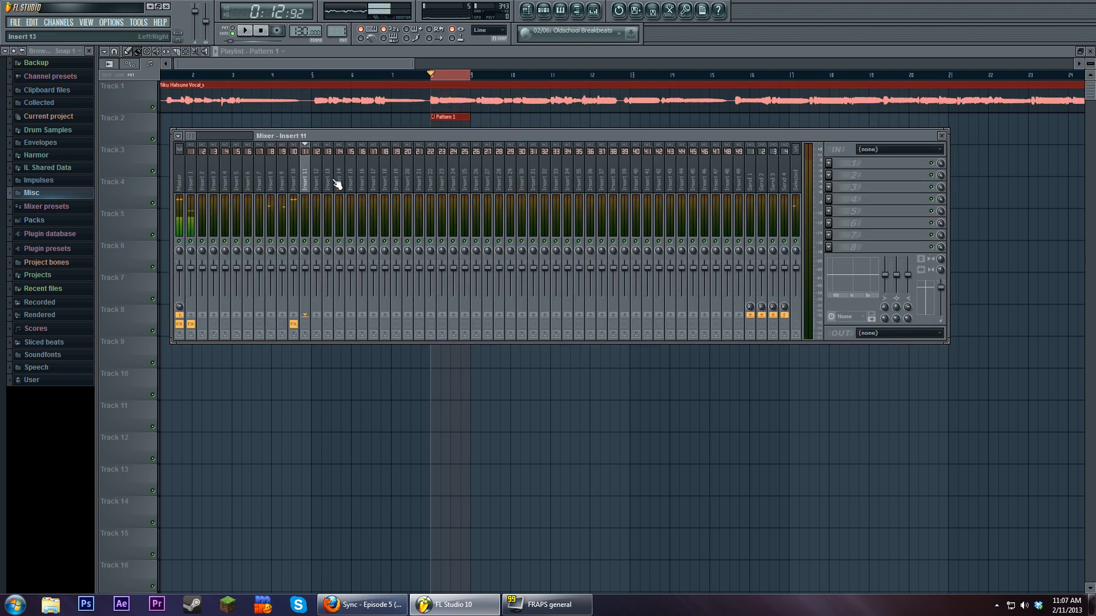
pyautogui.click(296, 178)
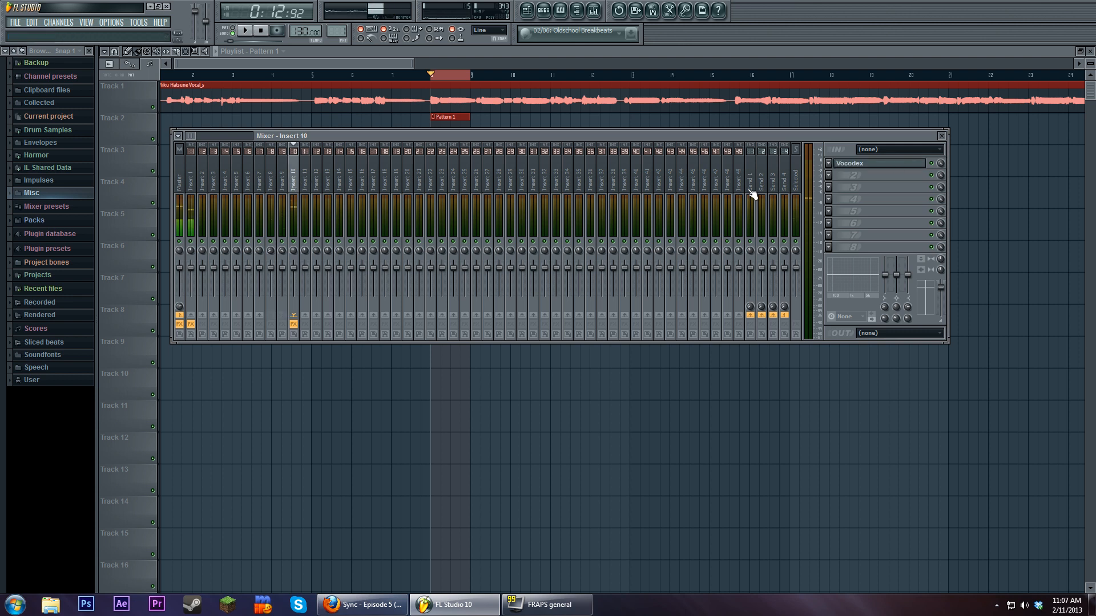
pyautogui.moveTo(286, 252); pyautogui.dragTo(285, 274)
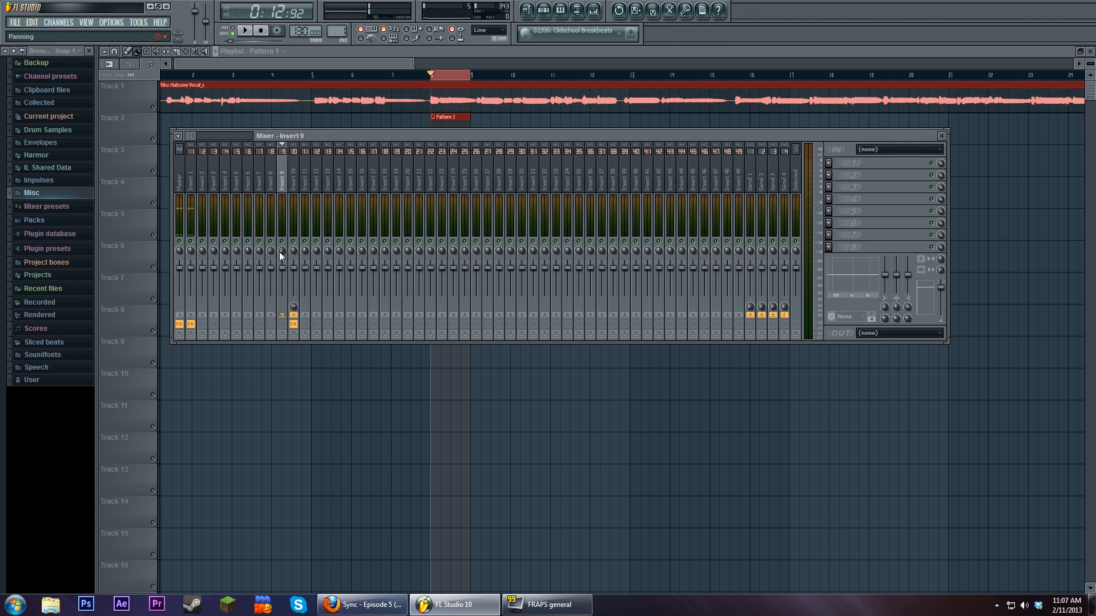
pyautogui.click(273, 221)
pyautogui.doubleClick(273, 186)
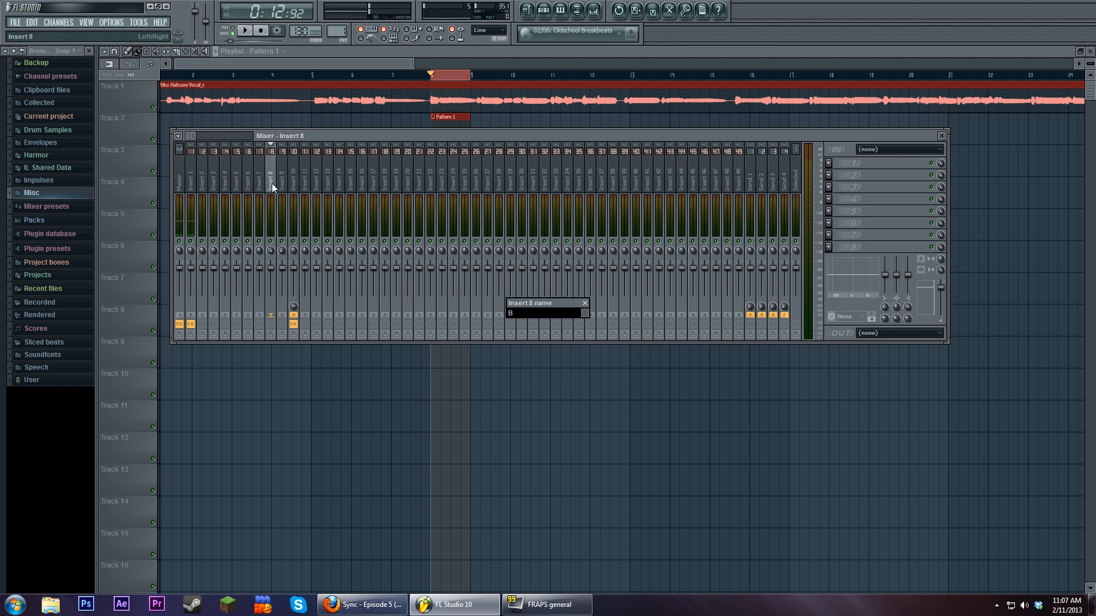
pyautogui.write('Bass')
pyautogui.press('Return')
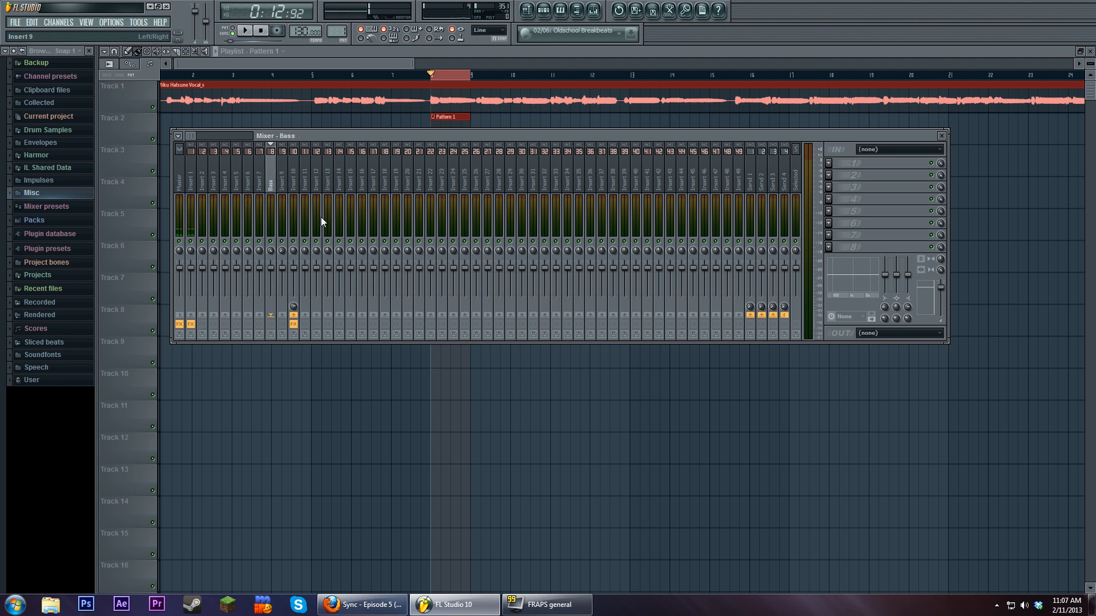
# - Go to the vocal clip's mixer track, rename Insert 9 to "Vocal", and rename Insert 10 to "Vocoder"
pyautogui.doubleClick(663, 108)
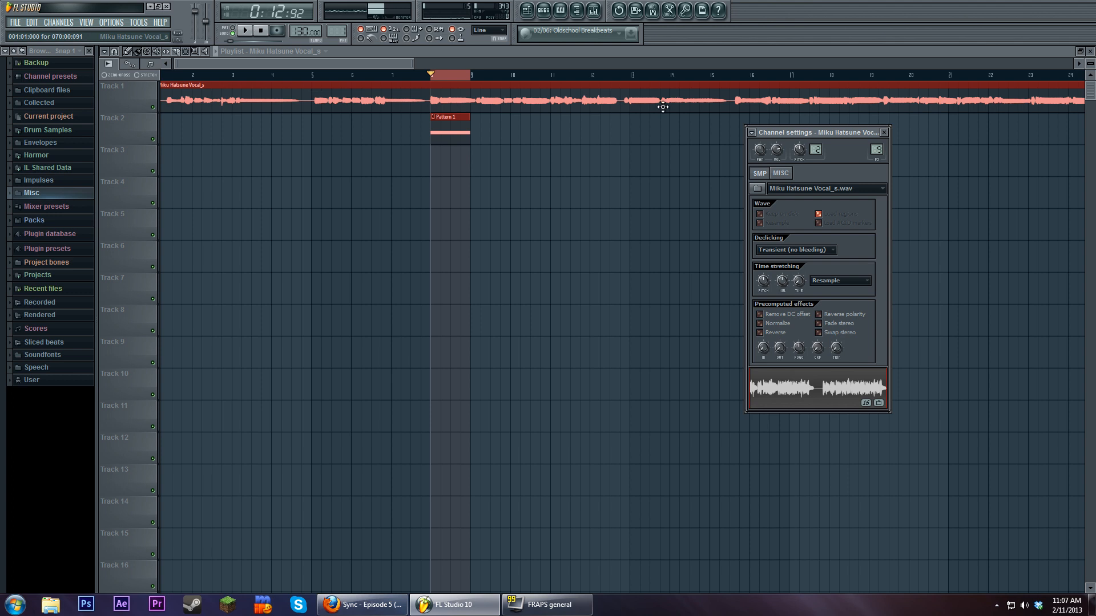
pyautogui.doubleClick(880, 149)
pyautogui.press('F2')
pyautogui.write('Vocal')
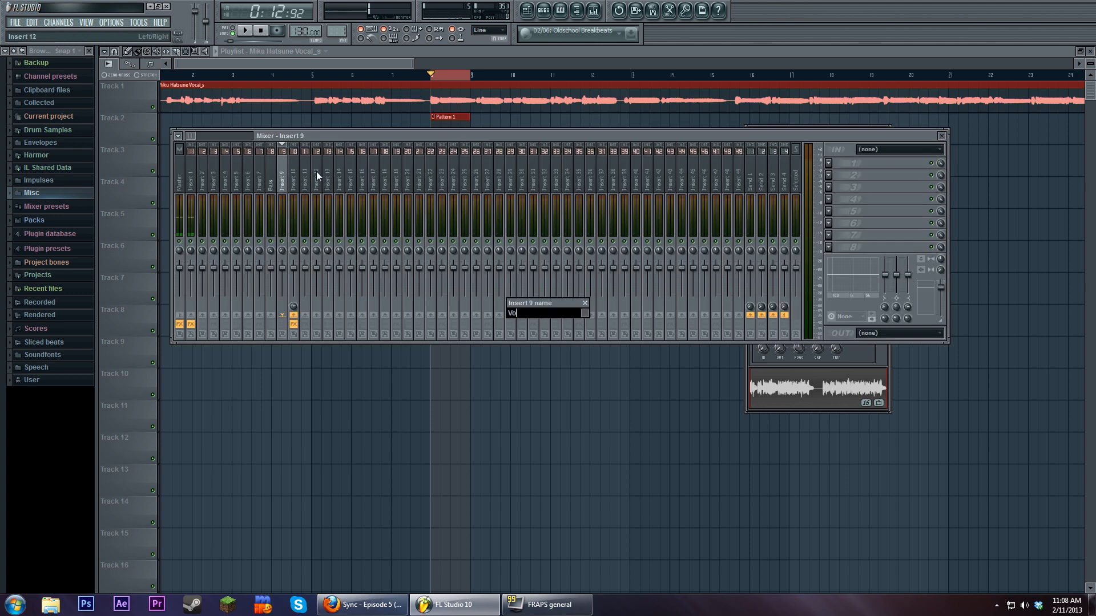
pyautogui.press('Tab')
pyautogui.write('Vocoder')
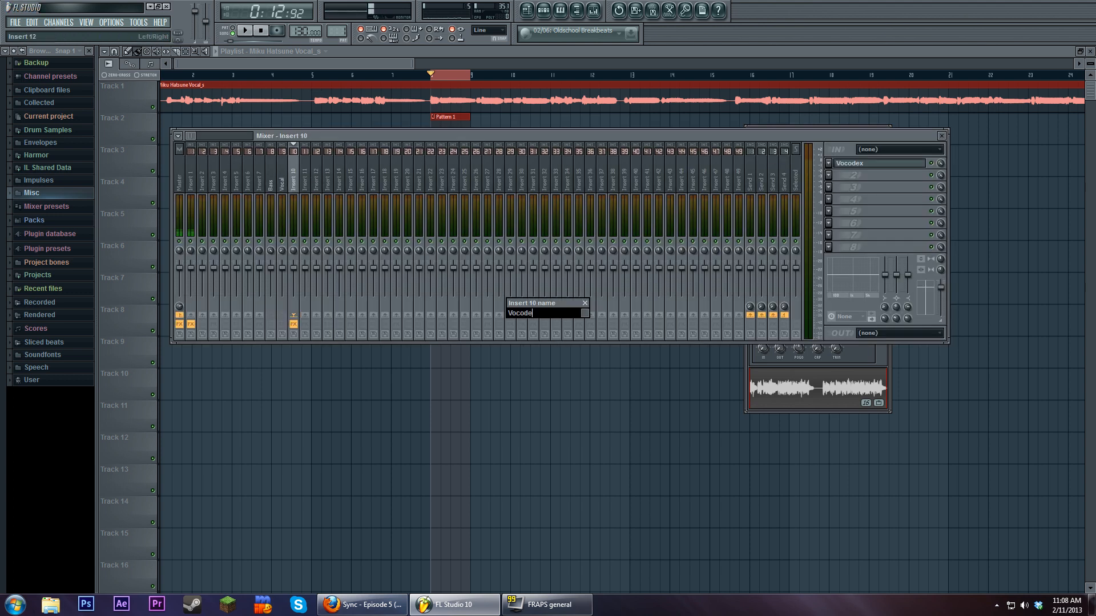
pyautogui.press('Return')
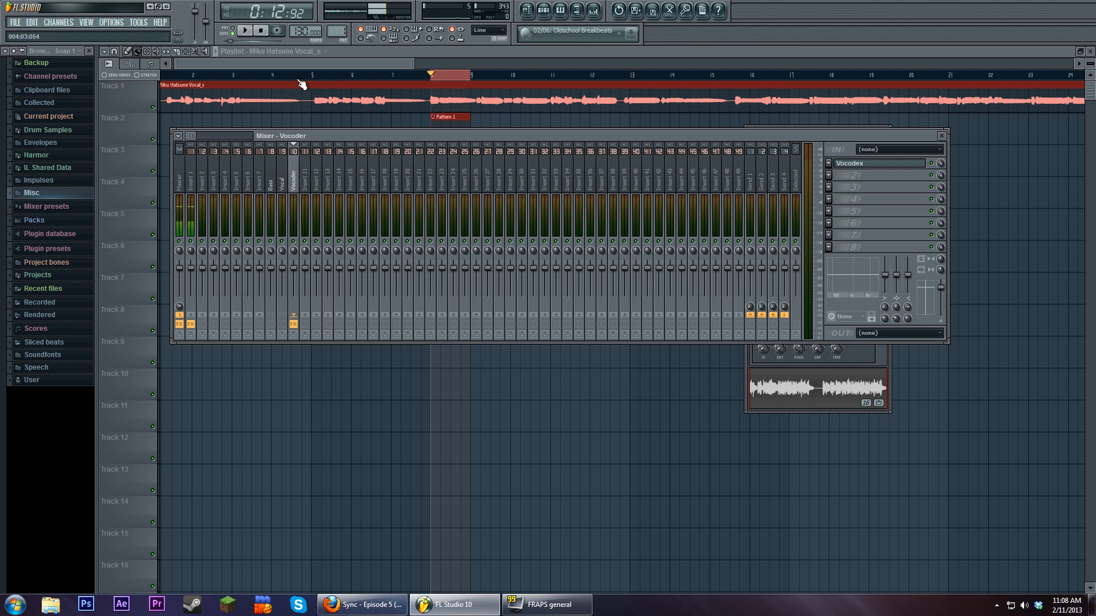
# - Audition the looped bar with the Vocoder track selected, and turn off L-R encoding in its Vocodex effect
pyautogui.click(245, 31)
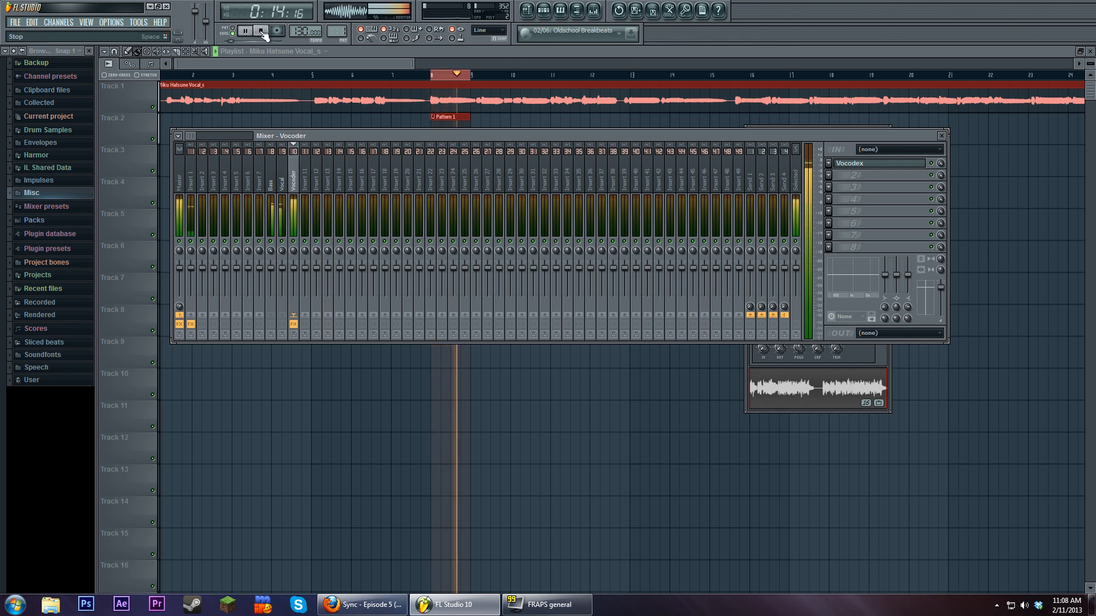
pyautogui.click(261, 31)
pyautogui.click(862, 163)
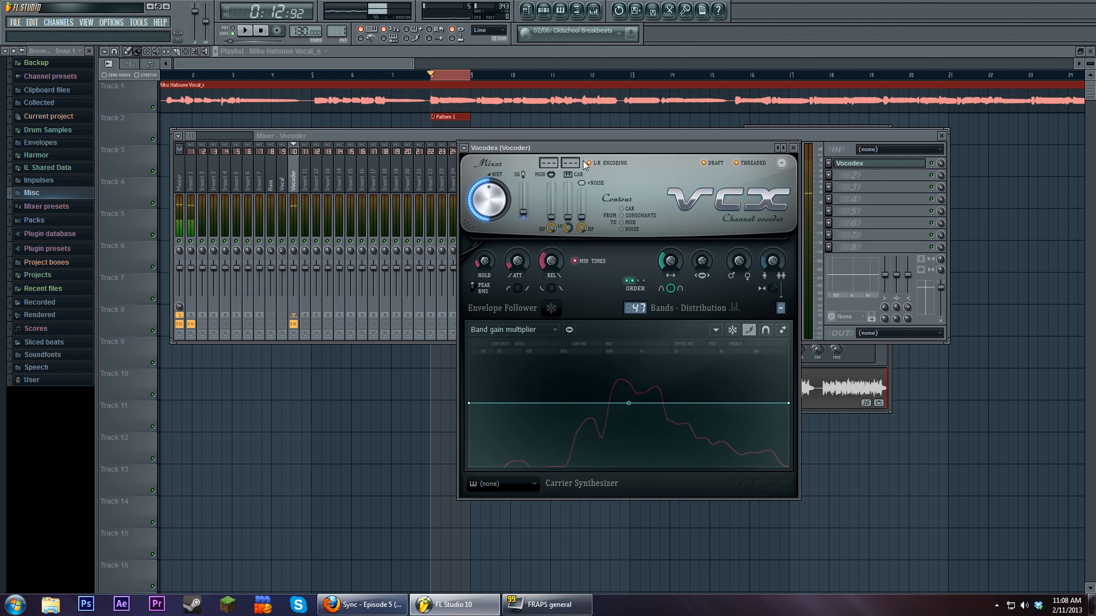
pyautogui.click(615, 169)
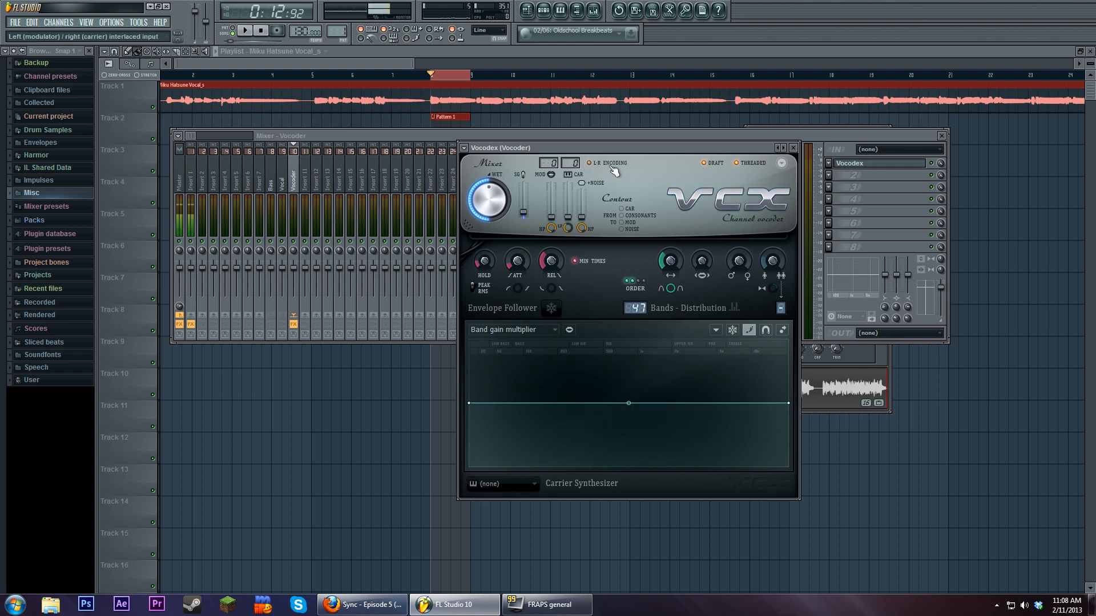
# - Assign the Vocal track as Vocodex's modulator input and the Bass track as its carrier input
pyautogui.click(283, 251)
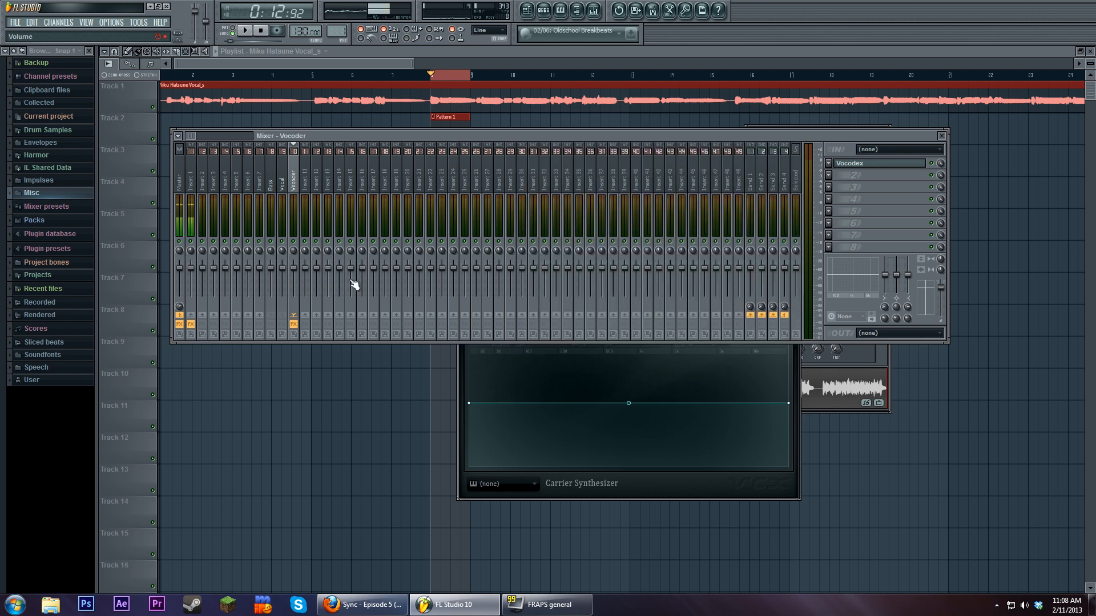
pyautogui.click(462, 357)
pyautogui.click(547, 164)
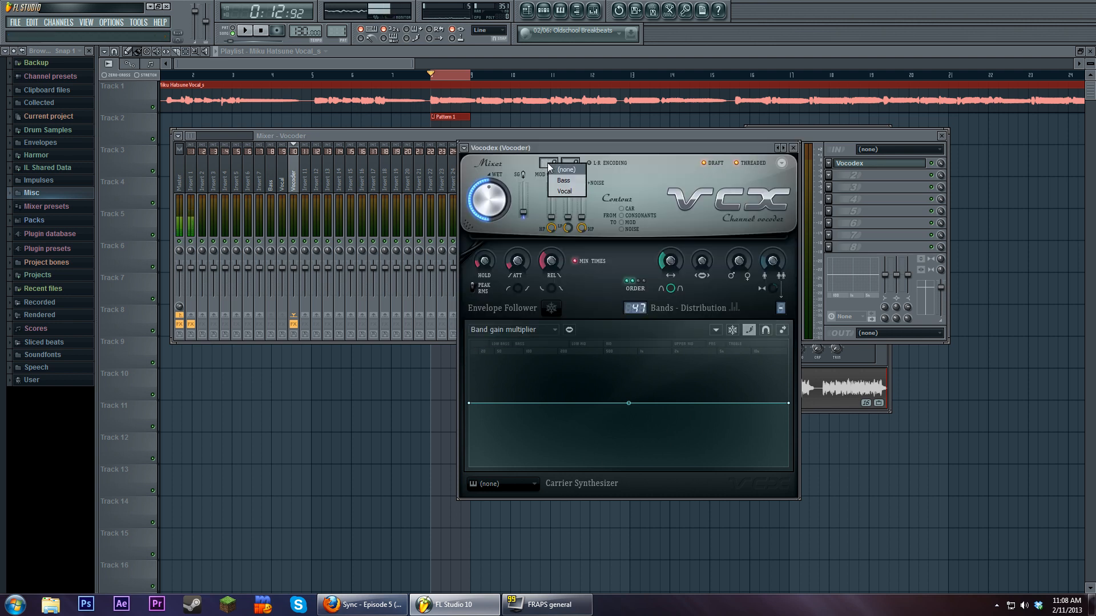
pyautogui.click(563, 181)
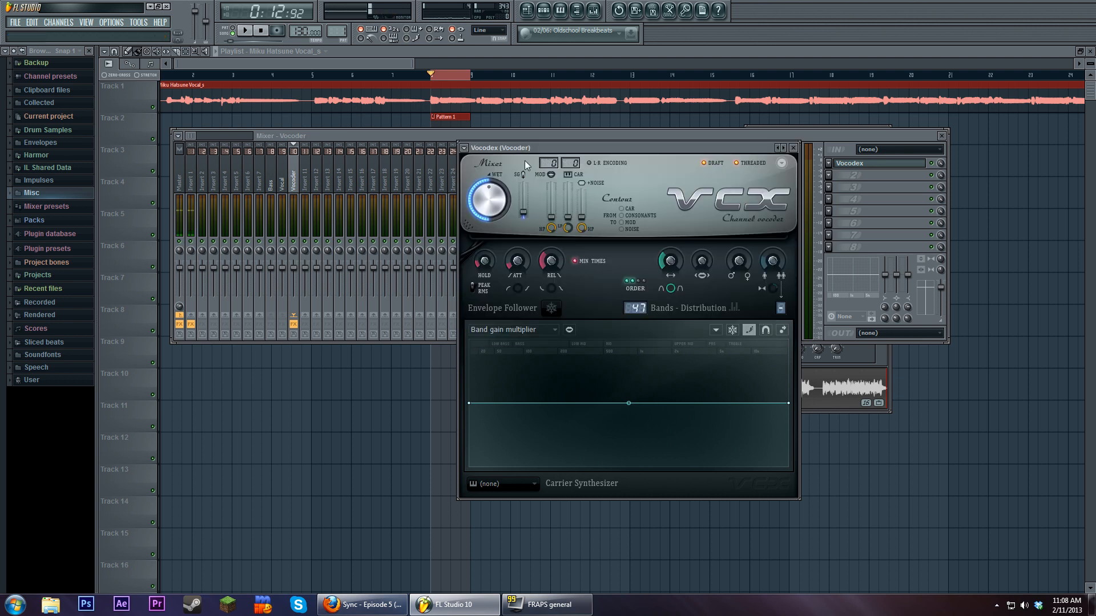
pyautogui.click(569, 164)
pyautogui.click(597, 178)
# - Reposition the Vocodex window over the centre of the mixer so the mixer tracks on both sides stay visible
pyautogui.moveTo(600, 147); pyautogui.dragTo(578, 161)
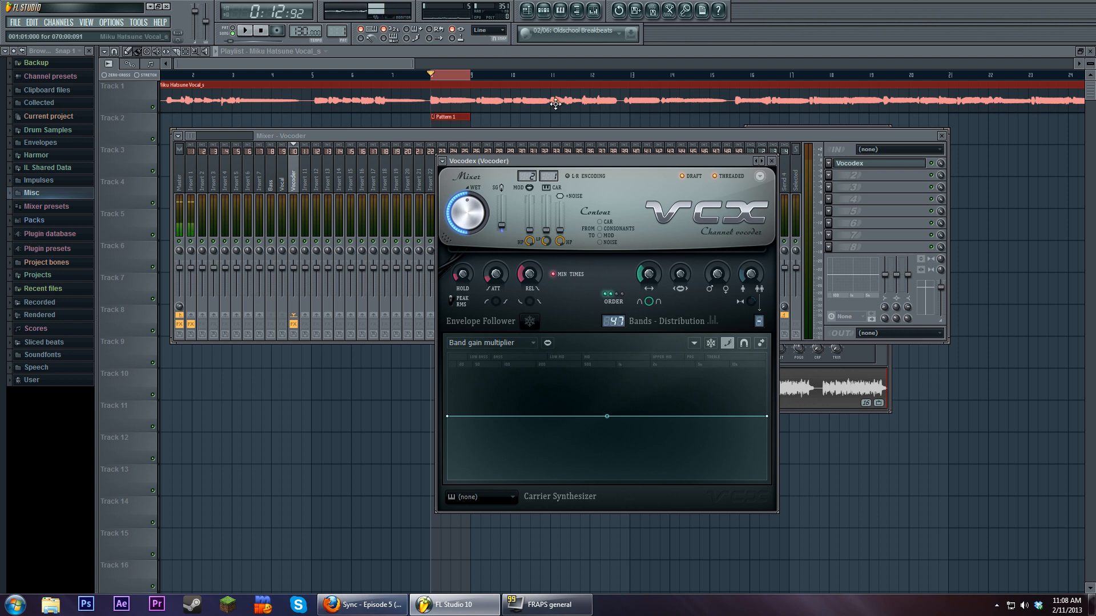
pyautogui.moveTo(546, 159); pyautogui.dragTo(509, 158)
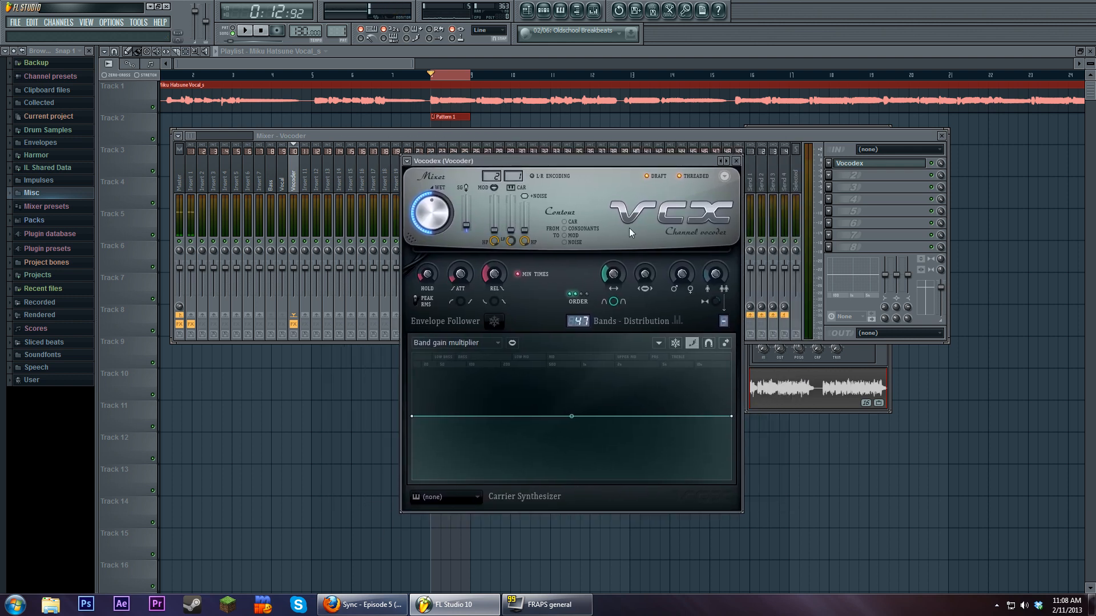
pyautogui.moveTo(594, 163); pyautogui.dragTo(597, 167)
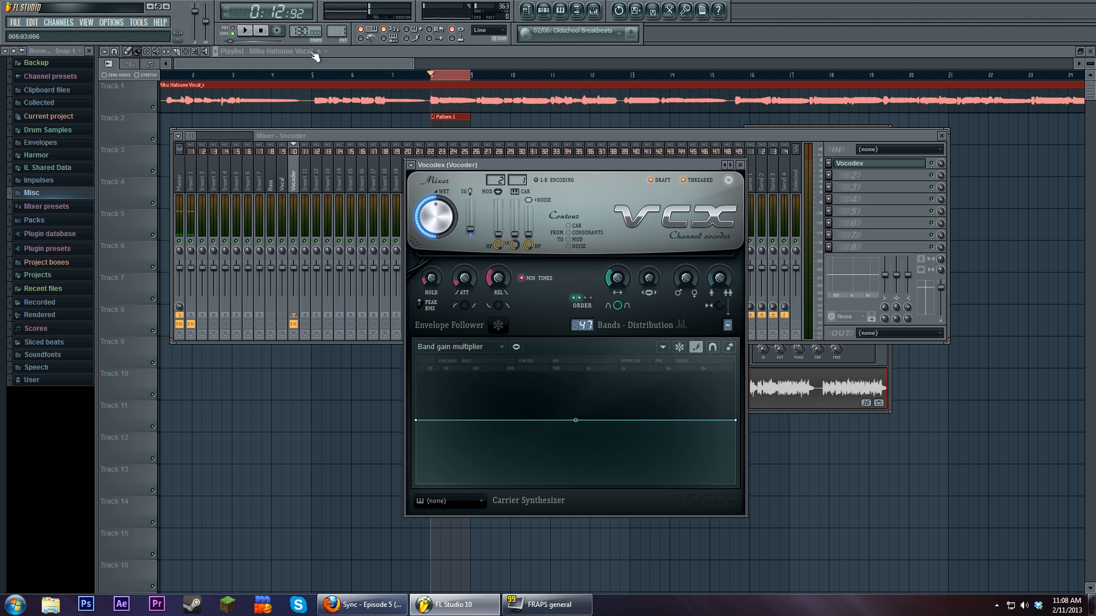
# - Audition the current one-bar loop, and add Pattern 1 clips on Track 2 at bars 5, 6 and 7
pyautogui.click(245, 30)
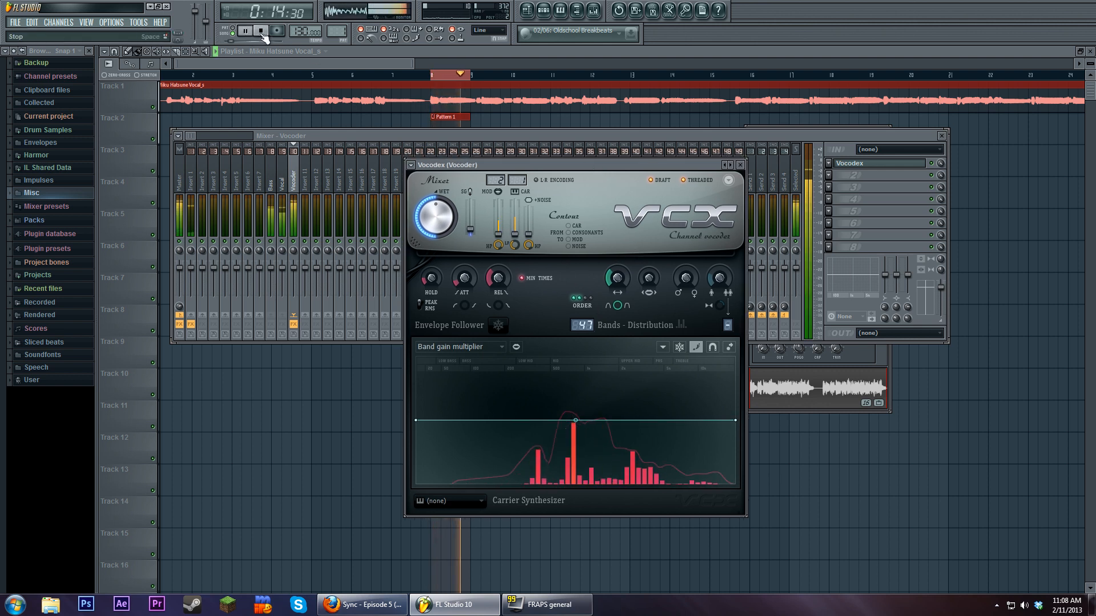
pyautogui.click(400, 116)
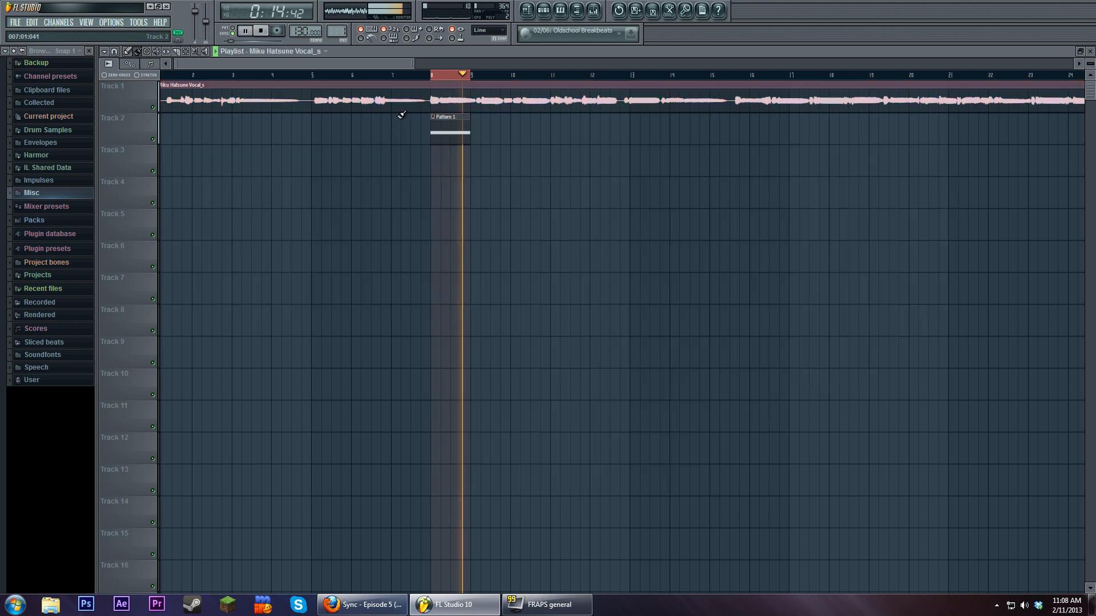
pyautogui.click(443, 124)
pyautogui.press('space')
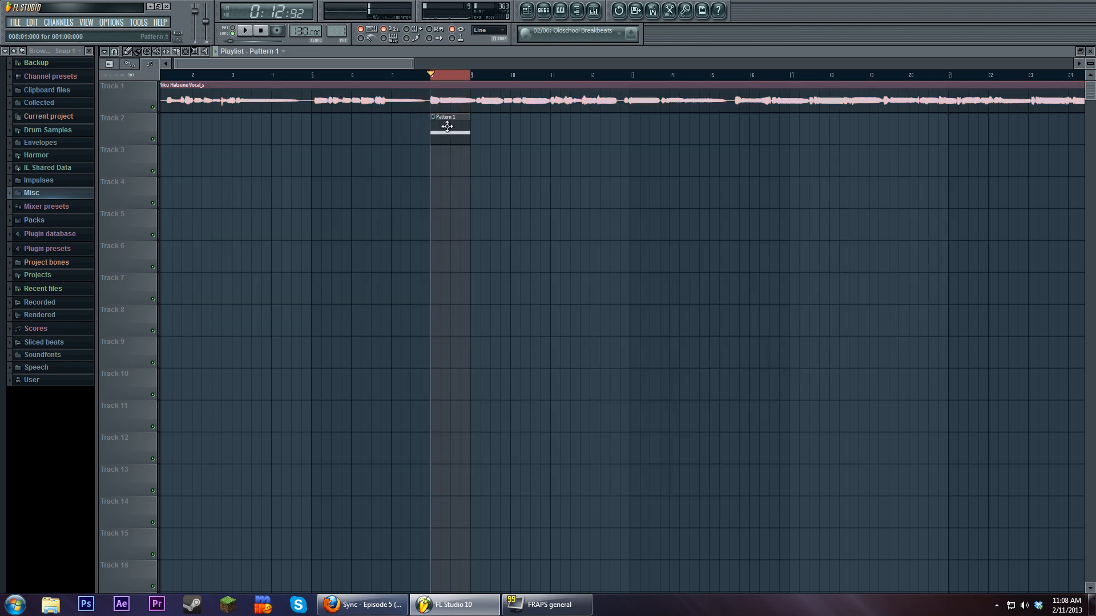
pyautogui.moveTo(447, 126)
pyautogui.mouseDown()
pyautogui.moveTo(328, 126)
pyautogui.moveTo(454, 128)
pyautogui.mouseUp()
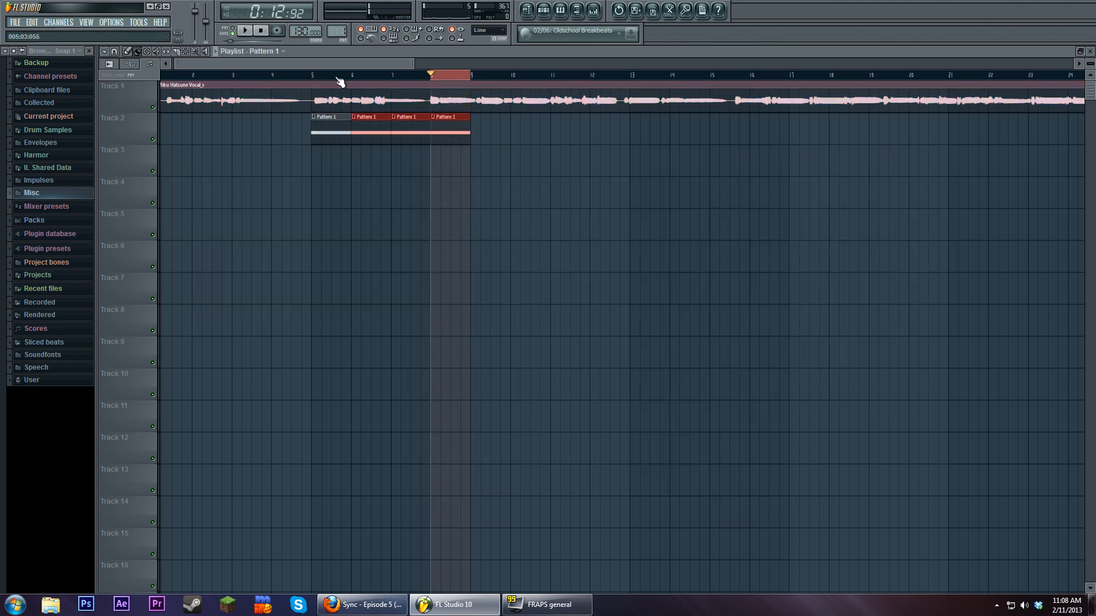
# - Loop bars 5 to 8 in the playlist and play them while watching Vocodex on the Vocoder track
pyautogui.moveTo(313, 75); pyautogui.dragTo(470, 85)
pyautogui.click(313, 76)
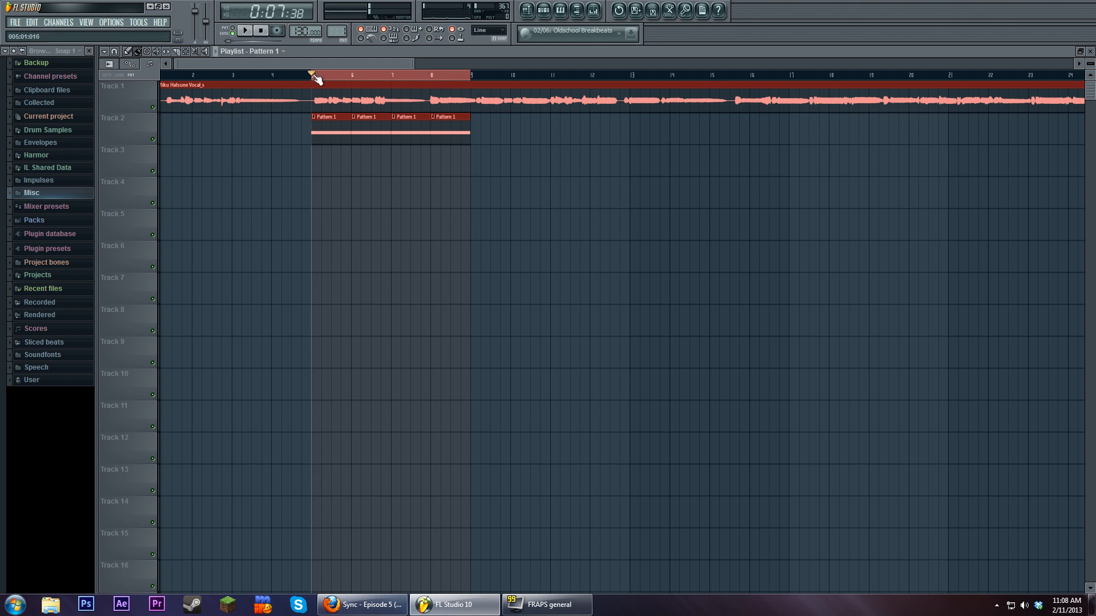
pyautogui.press('space')
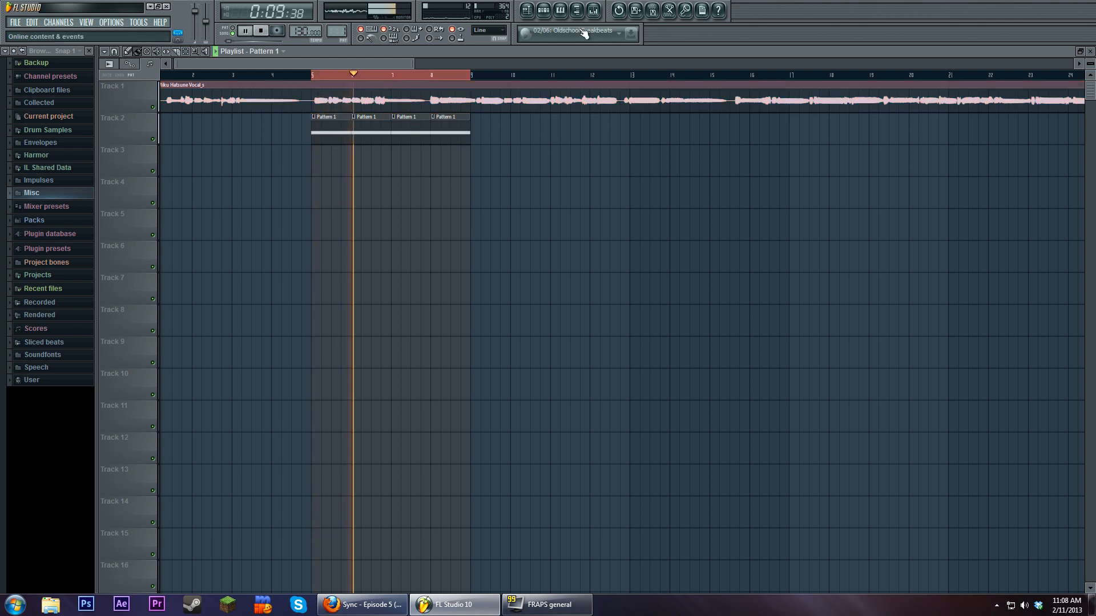
pyautogui.click(593, 10)
pyautogui.click(850, 163)
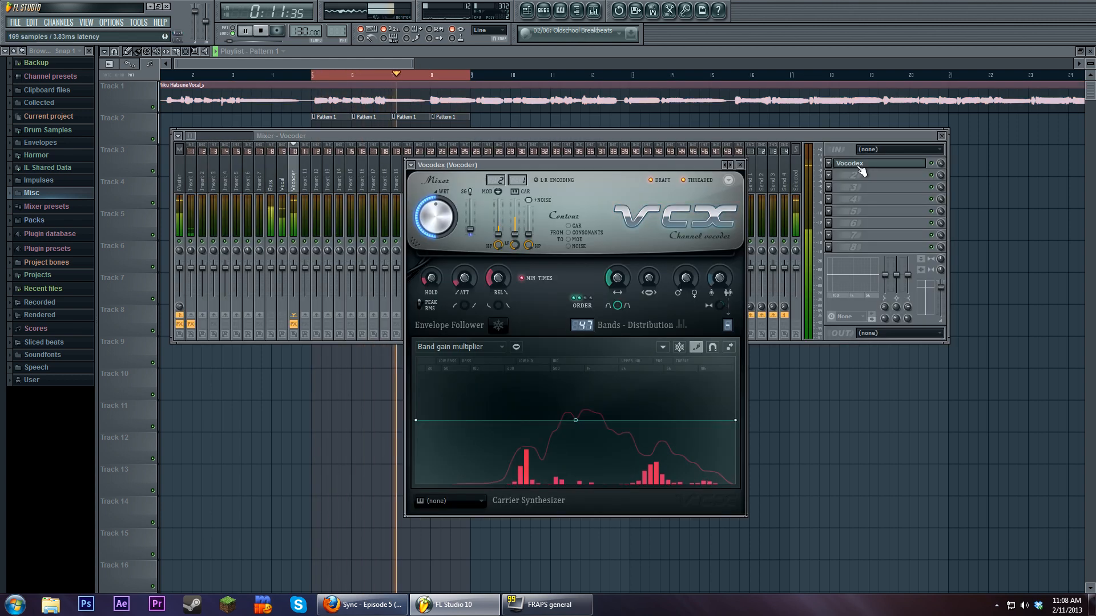
pyautogui.click(264, 31)
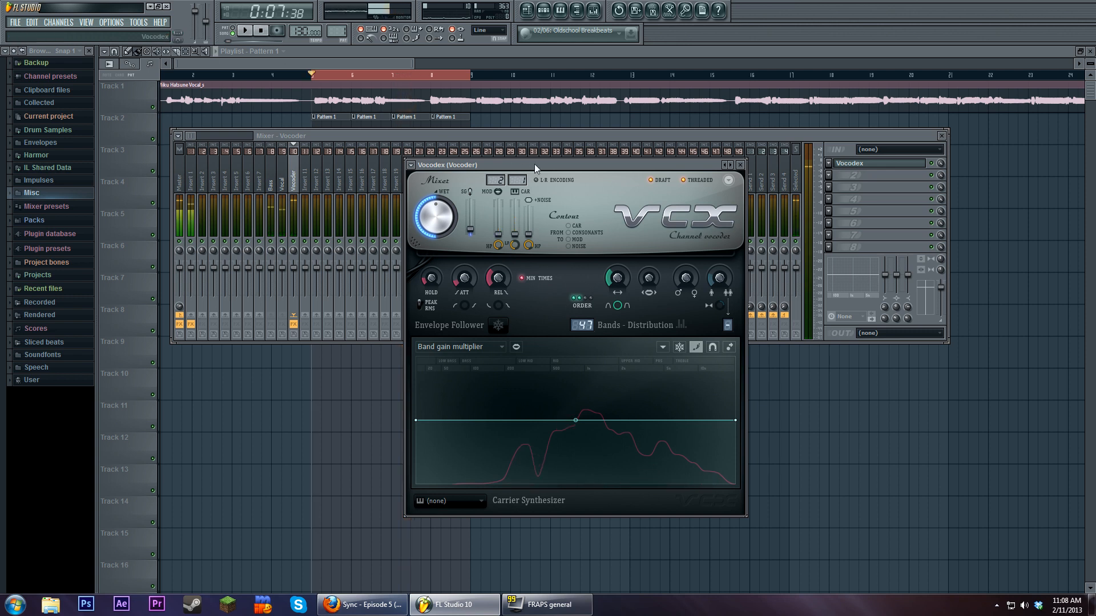
# - Shift the Vocodex window slightly within the mixer and briefly audition the four-bar loop
pyautogui.moveTo(535, 163)
pyautogui.mouseDown()
pyautogui.moveTo(582, 119)
pyautogui.moveTo(525, 161)
pyautogui.mouseUp()
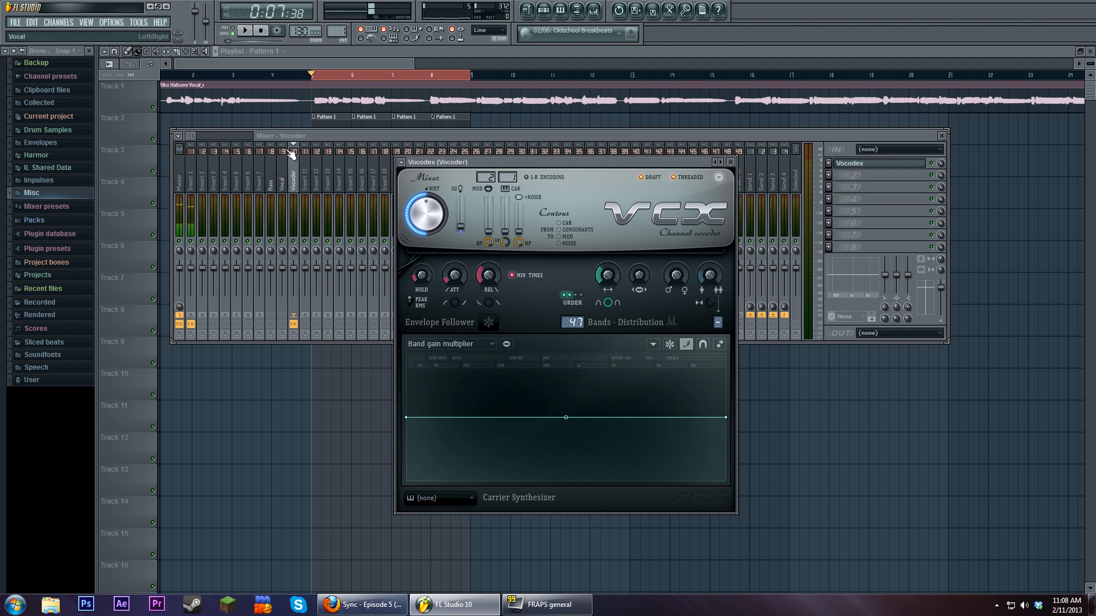
pyautogui.moveTo(510, 167); pyautogui.dragTo(516, 176)
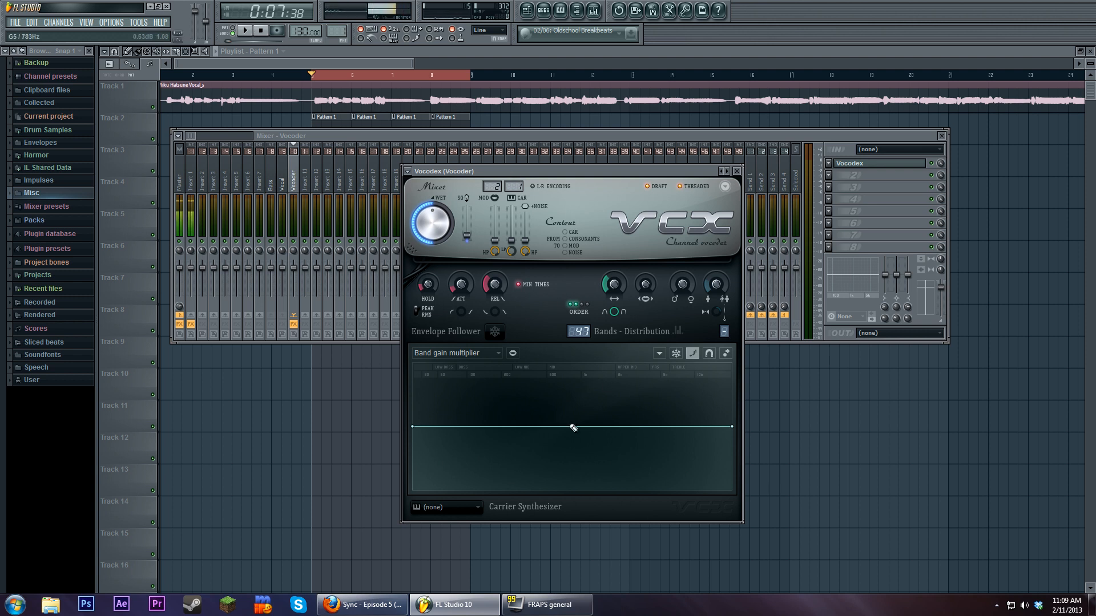
pyautogui.click(246, 32)
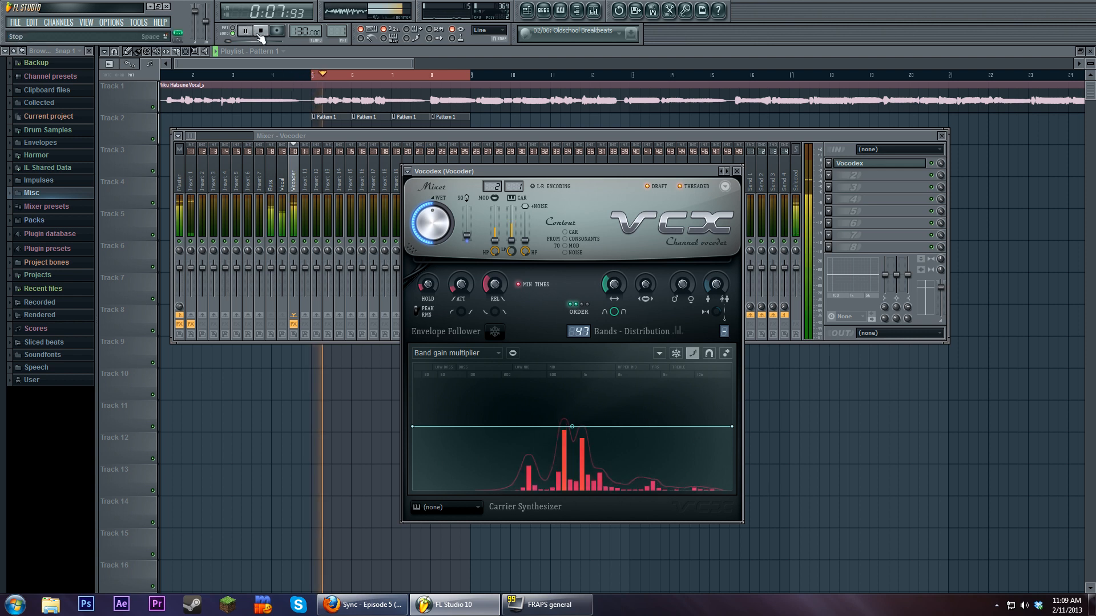
pyautogui.press('space')
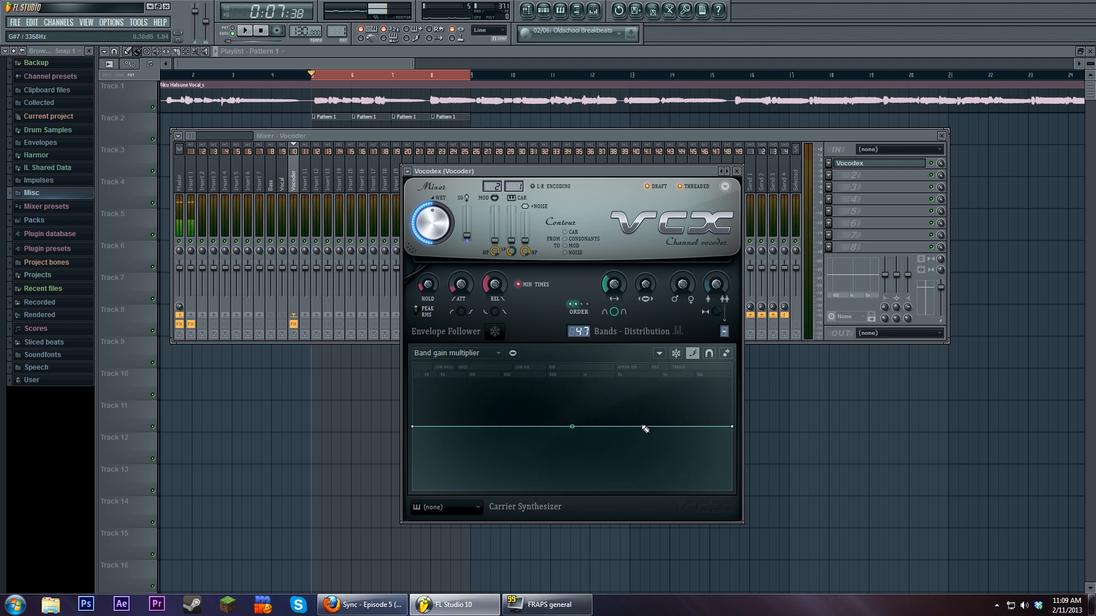
# - Add Fruity Parametric EQ 2 to the Vocal track's first effect slot and move its window over the mixer's centre
pyautogui.click(284, 183)
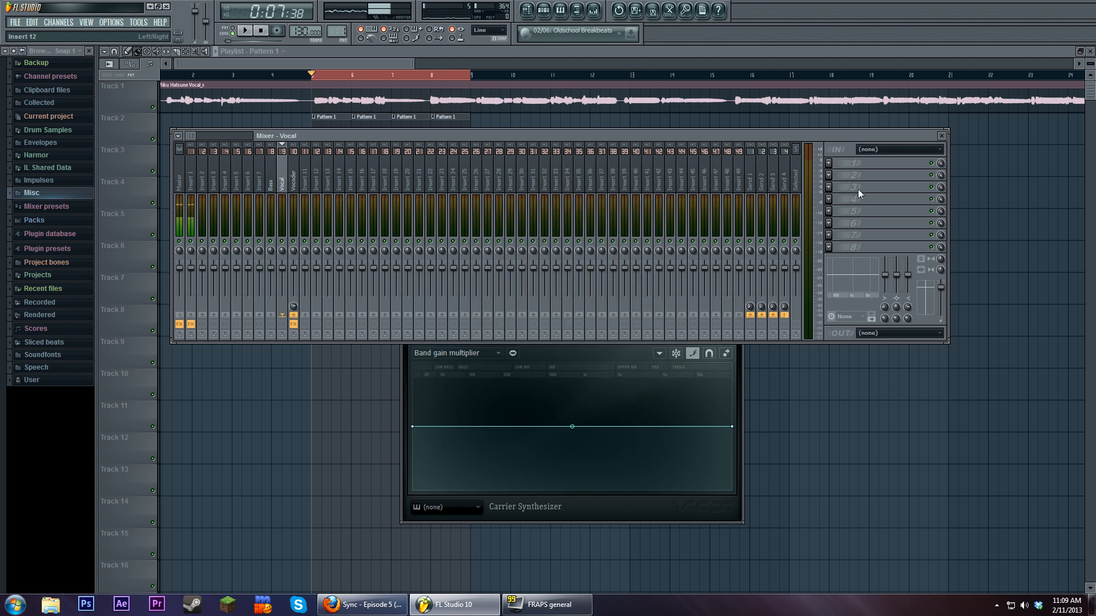
pyautogui.click(829, 164)
pyautogui.click(959, 428)
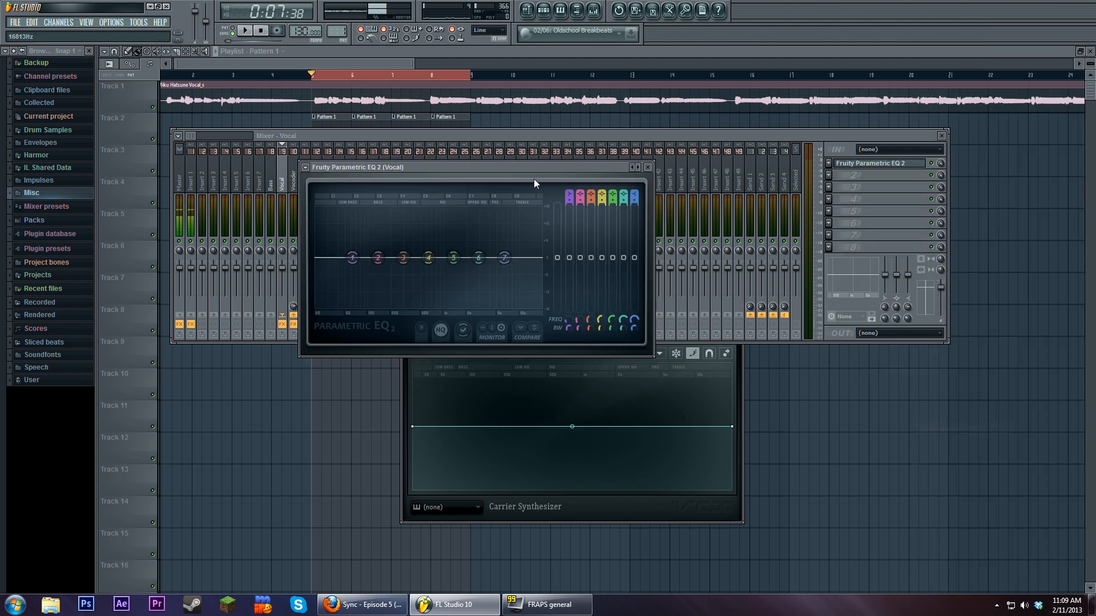
pyautogui.moveTo(534, 168); pyautogui.dragTo(628, 129)
# - Play the loop to examine the vocal's frequency content in the equalizer, and close the equalizer
pyautogui.click(245, 31)
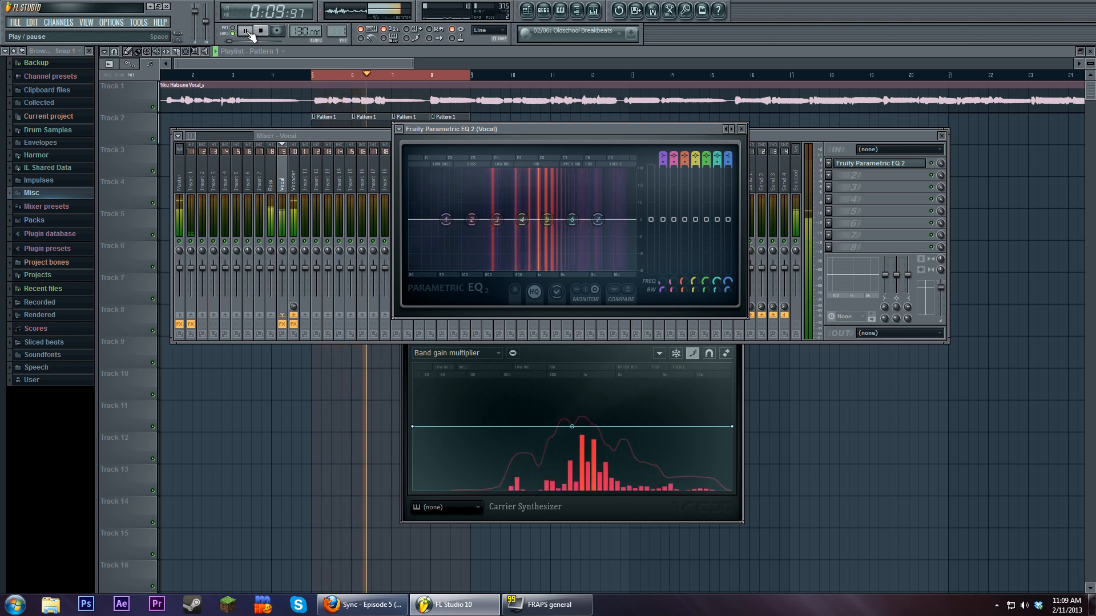
pyautogui.click(261, 31)
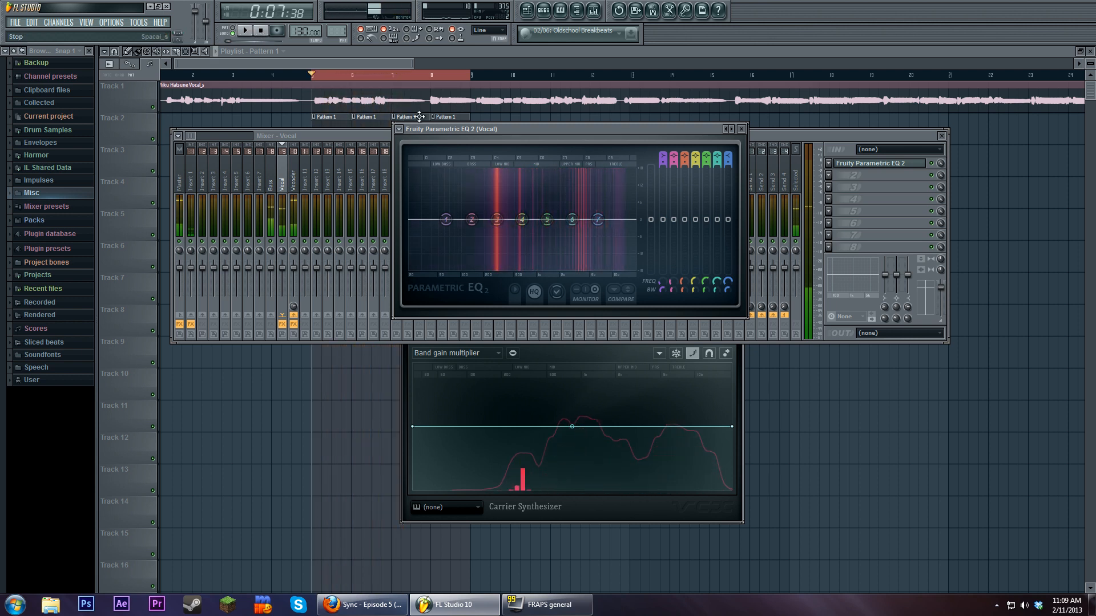
pyautogui.click(741, 129)
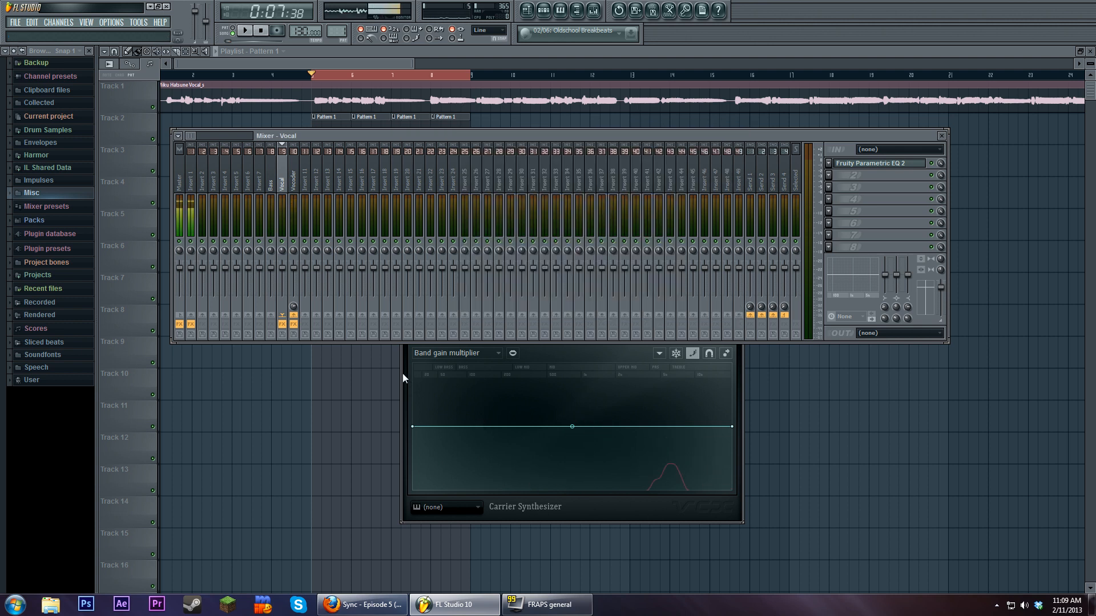
# - Bring the Vocoder track's Vocodex window back to the front and move it higher over the mixer
pyautogui.click(402, 373)
pyautogui.moveTo(549, 169)
pyautogui.mouseDown()
pyautogui.moveTo(549, 190)
pyautogui.moveTo(536, 159)
pyautogui.mouseUp()
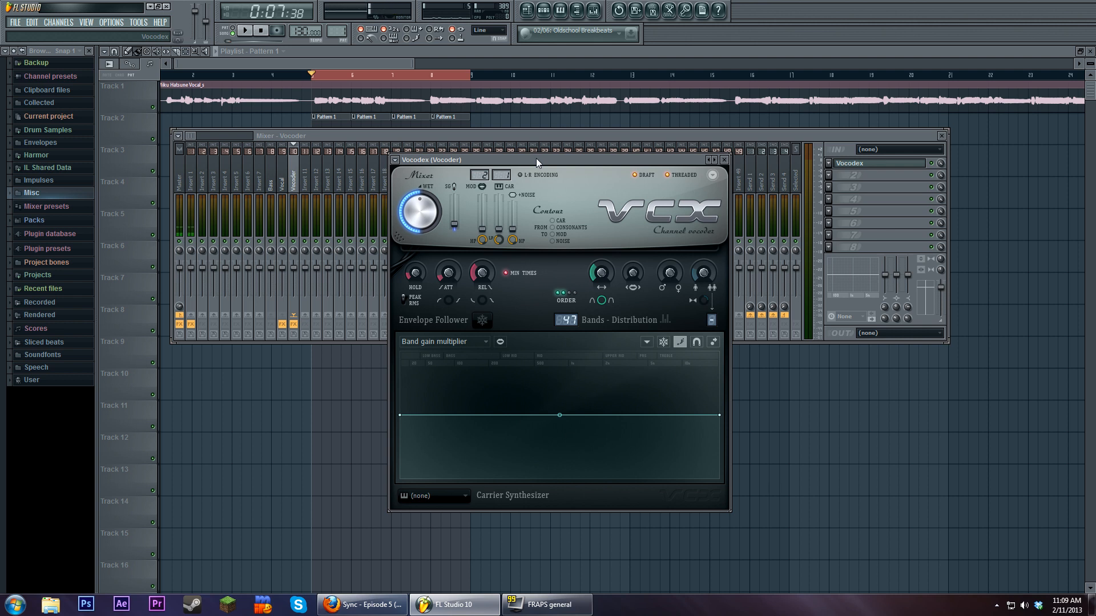
pyautogui.moveTo(536, 158); pyautogui.dragTo(550, 120)
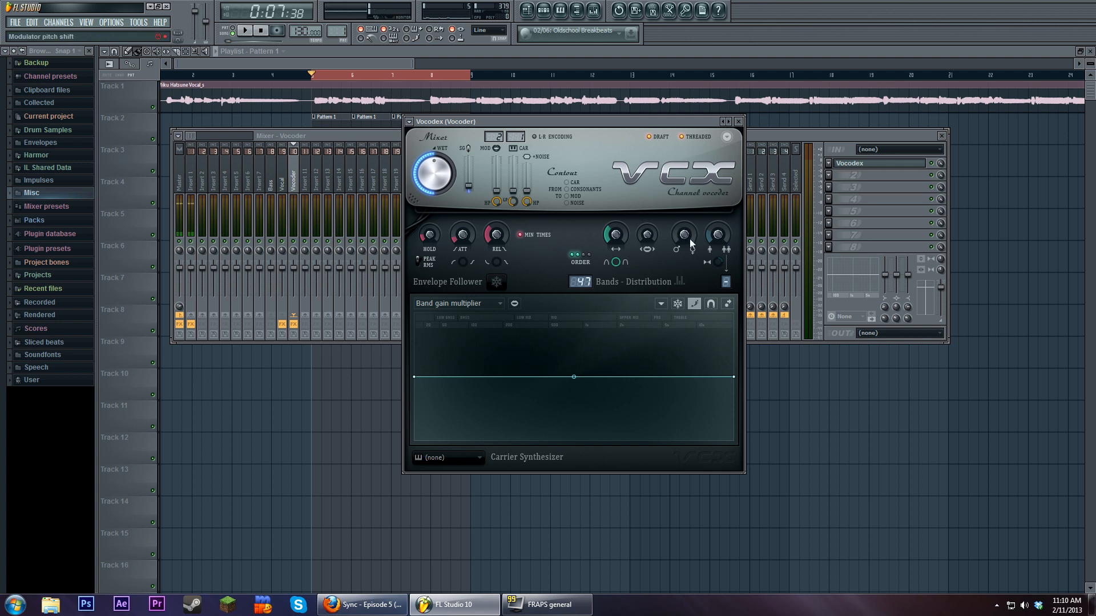
# - Try lowering Vocodex's modulator pitch shift while auditioning the loop, and reset it to 0 cents
pyautogui.moveTo(684, 234); pyautogui.dragTo(688, 237)
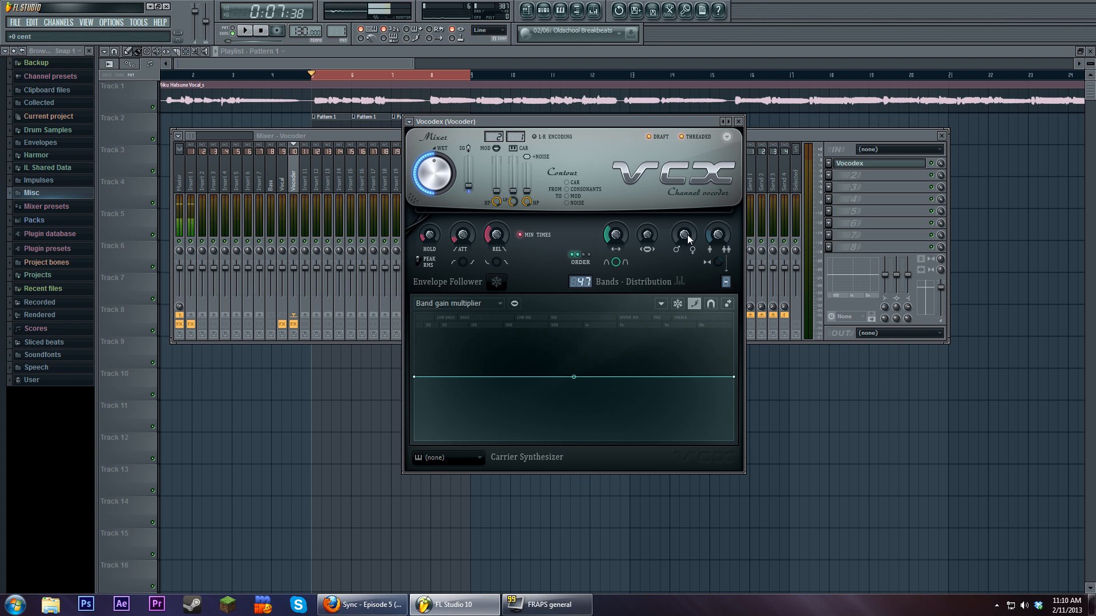
pyautogui.press('space')
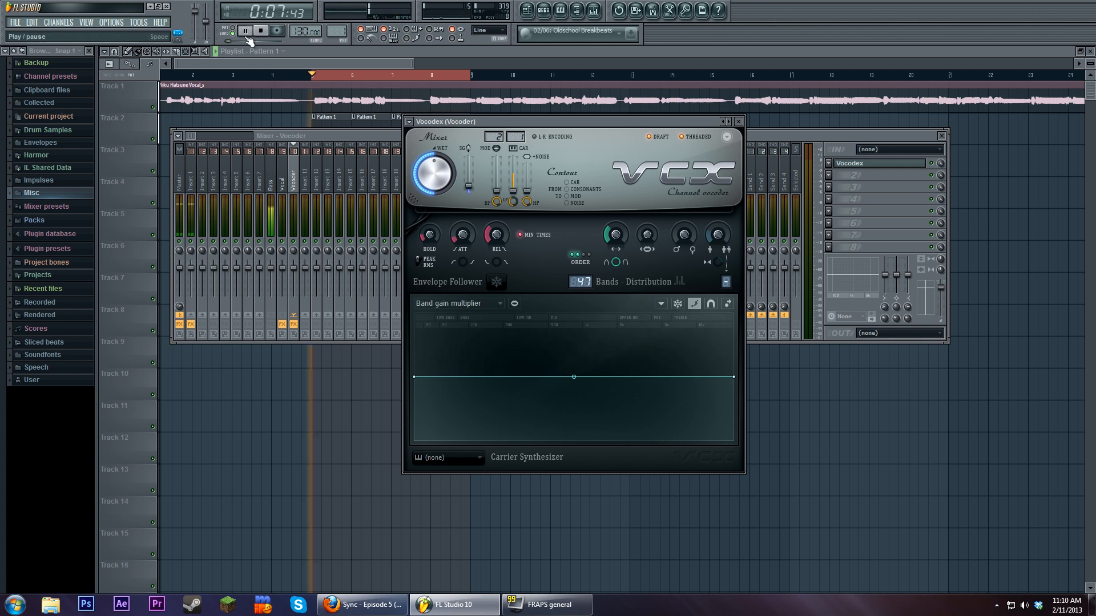
pyautogui.moveTo(690, 233)
pyautogui.mouseDown()
pyautogui.moveTo(690, 269)
pyautogui.moveTo(692, 249)
pyautogui.mouseUp()
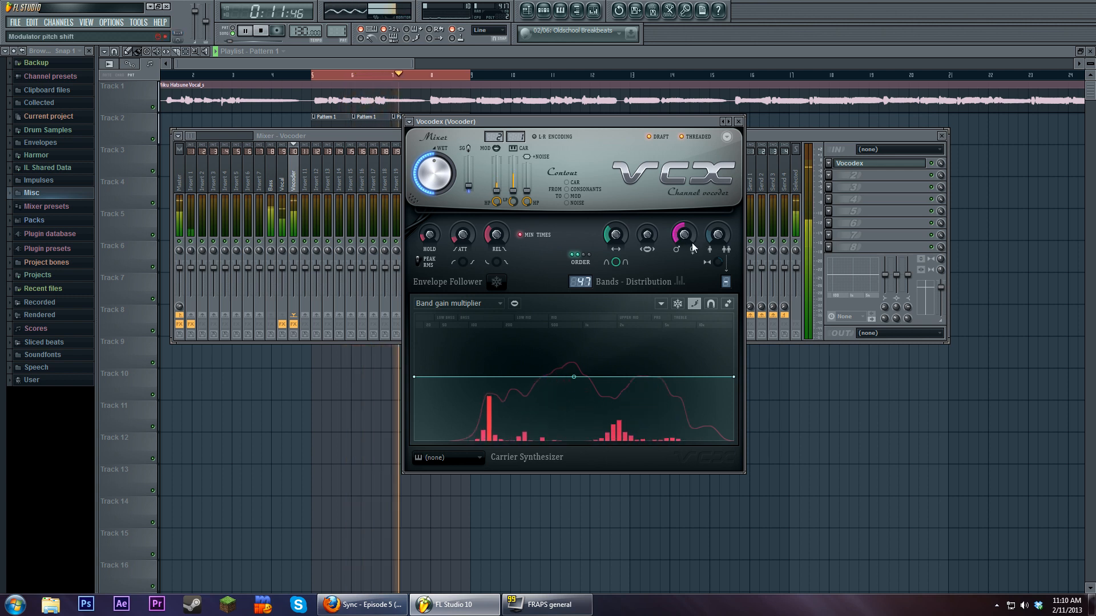
pyautogui.click(261, 31)
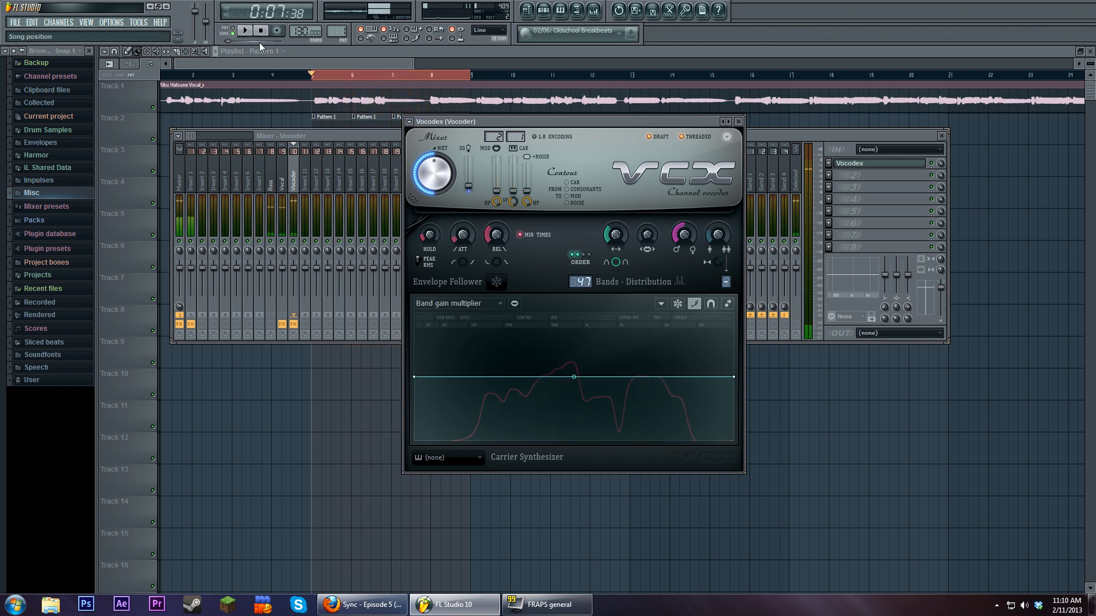
pyautogui.moveTo(676, 238); pyautogui.dragTo(677, 239)
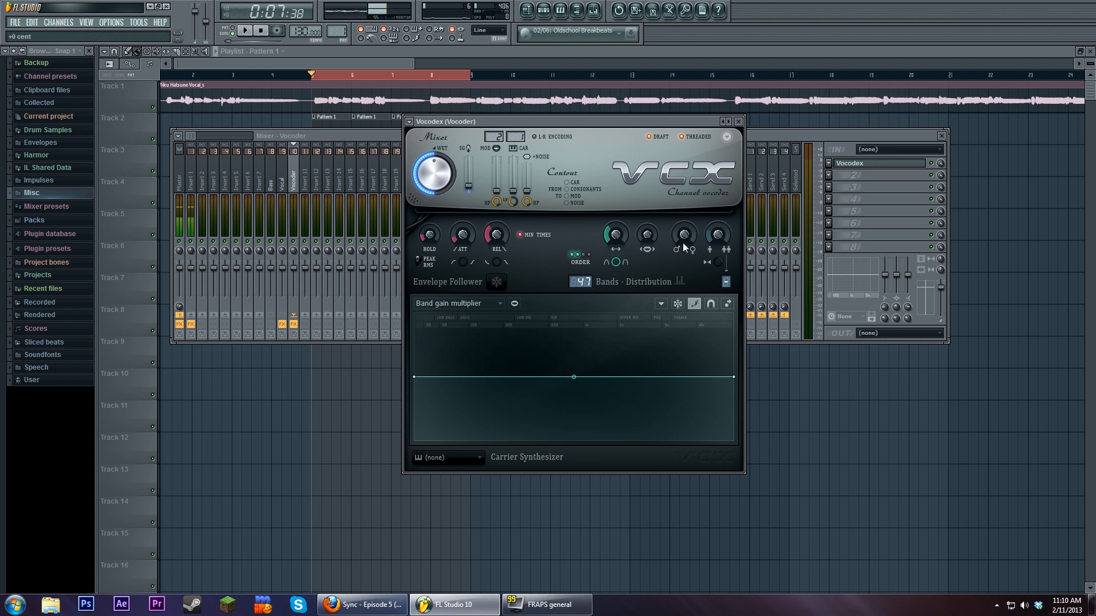
pyautogui.moveTo(686, 238); pyautogui.dragTo(686, 228)
# - Switch Vocodex's envelope editor from Band gain multiplier to Modulator pitch shift
pyautogui.click(474, 306)
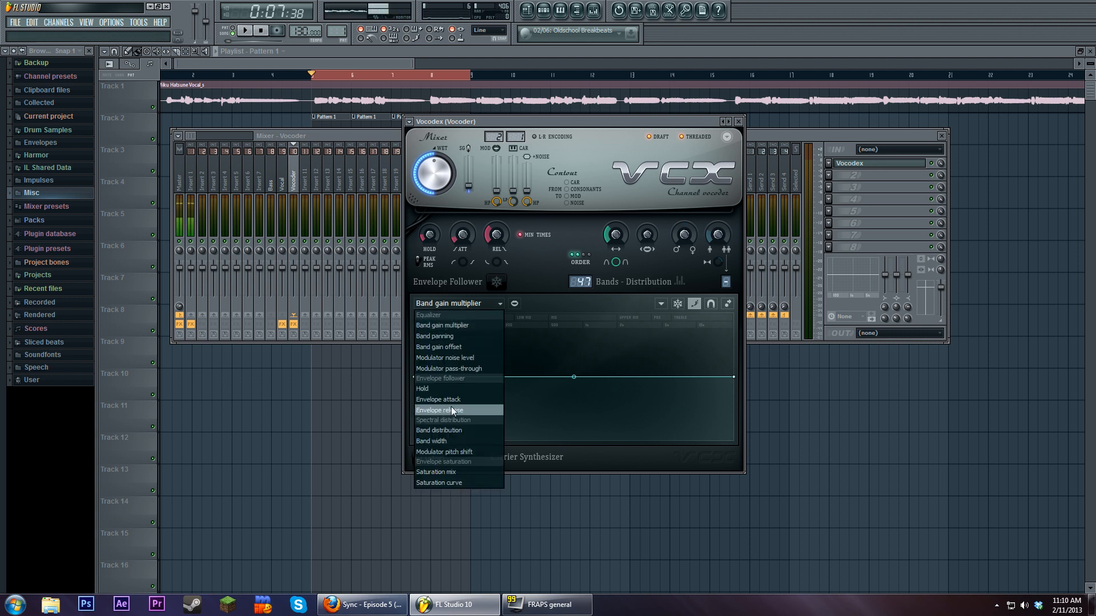
pyautogui.click(468, 454)
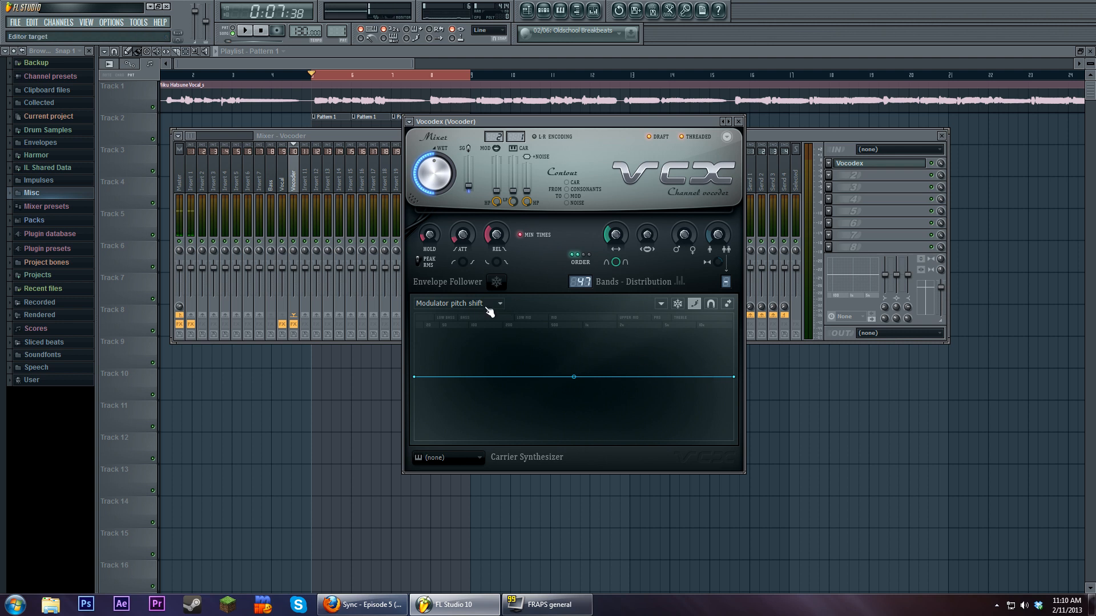
pyautogui.click(459, 308)
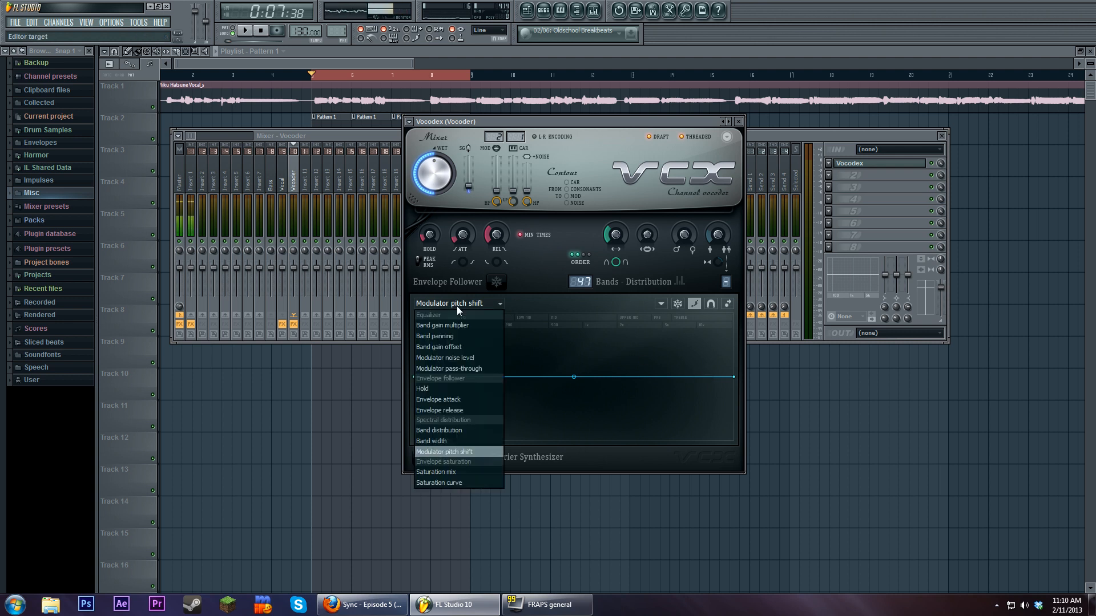
pyautogui.click(457, 306)
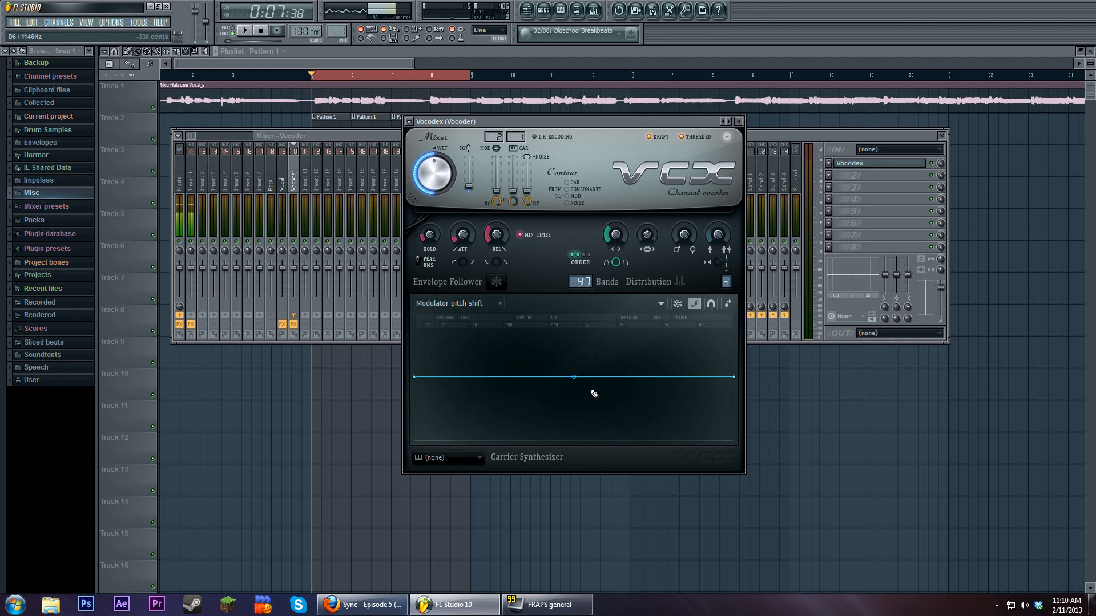
# - Try a modulator pitch shift curve with a midrange dip and raised high bands, audition it, and flatten the curve
pyautogui.moveTo(599, 378)
pyautogui.mouseDown()
pyautogui.moveTo(603, 407)
pyautogui.moveTo(623, 388)
pyautogui.moveTo(585, 382)
pyautogui.moveTo(614, 409)
pyautogui.moveTo(565, 377)
pyautogui.moveTo(643, 379)
pyautogui.moveTo(553, 380)
pyautogui.moveTo(590, 435)
pyautogui.moveTo(589, 377)
pyautogui.moveTo(543, 384)
pyautogui.moveTo(702, 349)
pyautogui.mouseUp()
pyautogui.press('space')
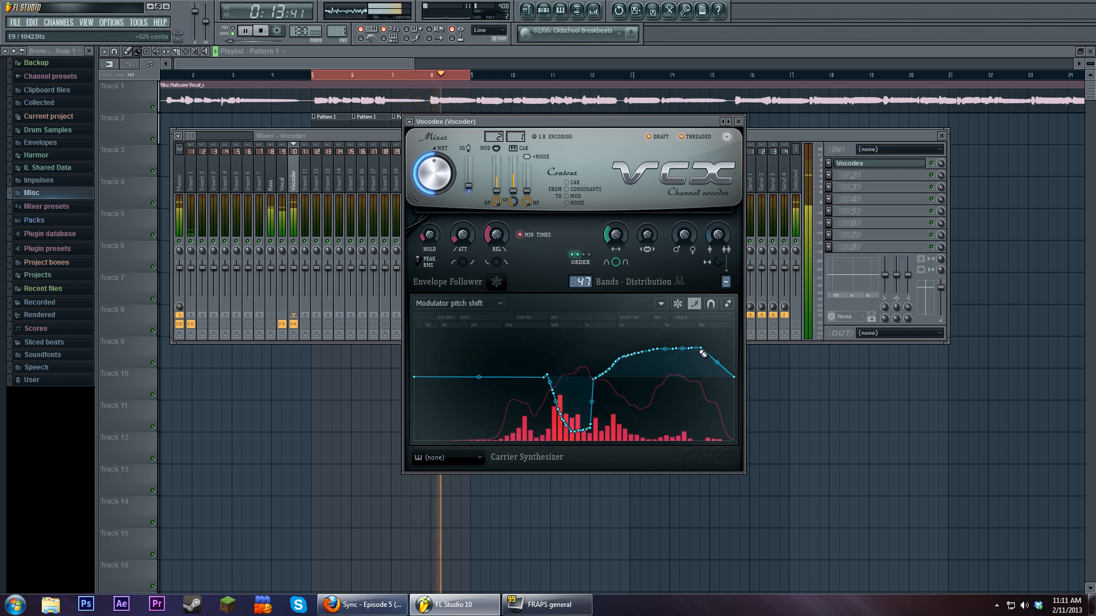
pyautogui.click(261, 31)
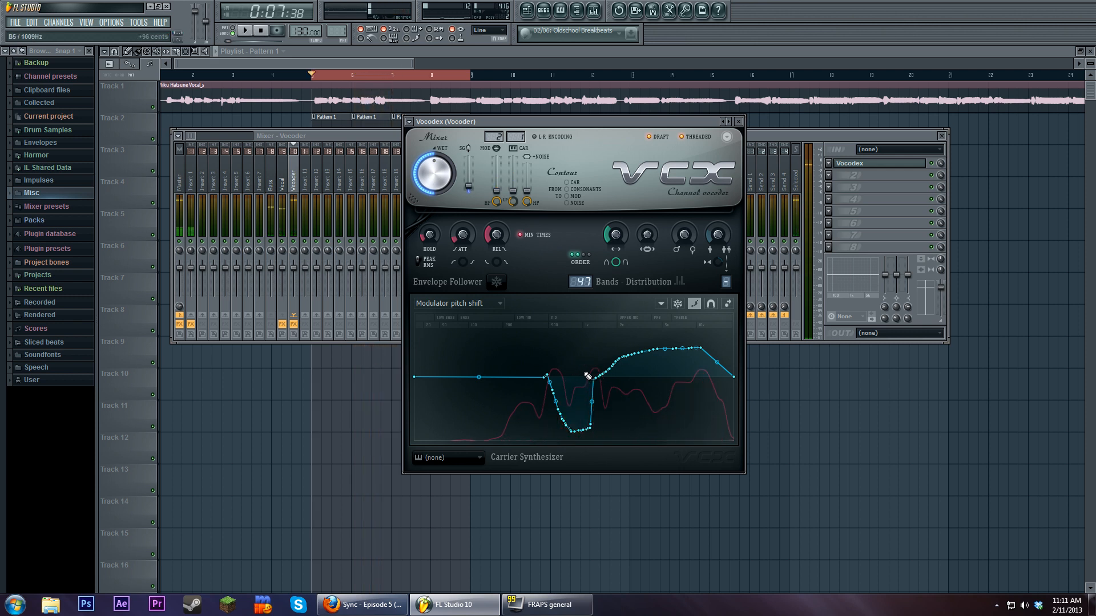
pyautogui.moveTo(533, 379); pyautogui.dragTo(746, 379)
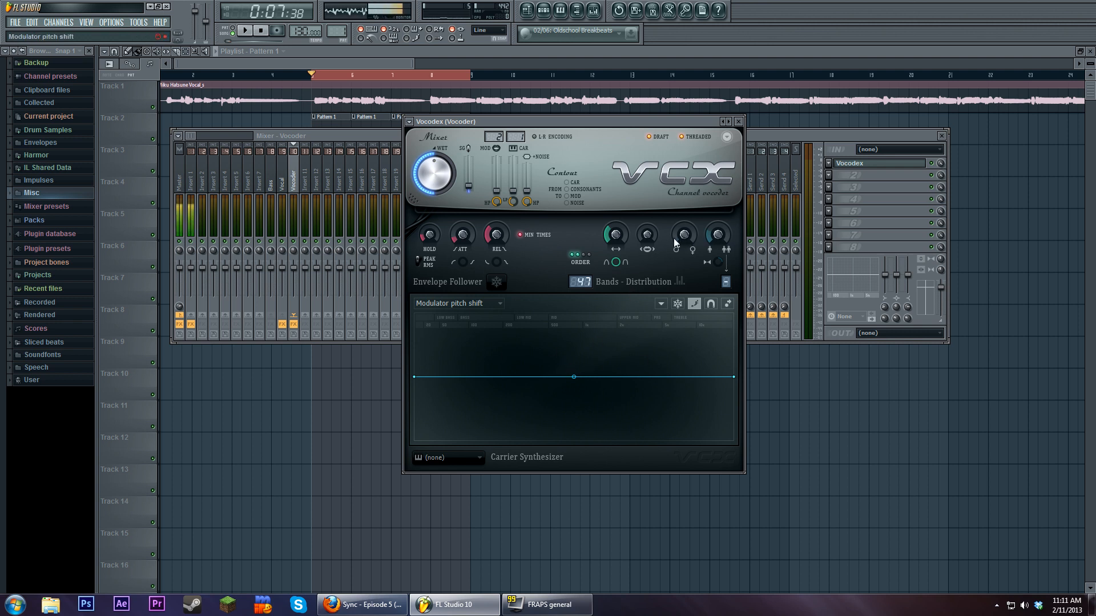
# - Lower the overall modulator pitch shift, audition it, and draw a pitch shift curve with a narrow midrange dip and gently raised highs
pyautogui.moveTo(683, 232); pyautogui.dragTo(683, 260)
pyautogui.click(245, 30)
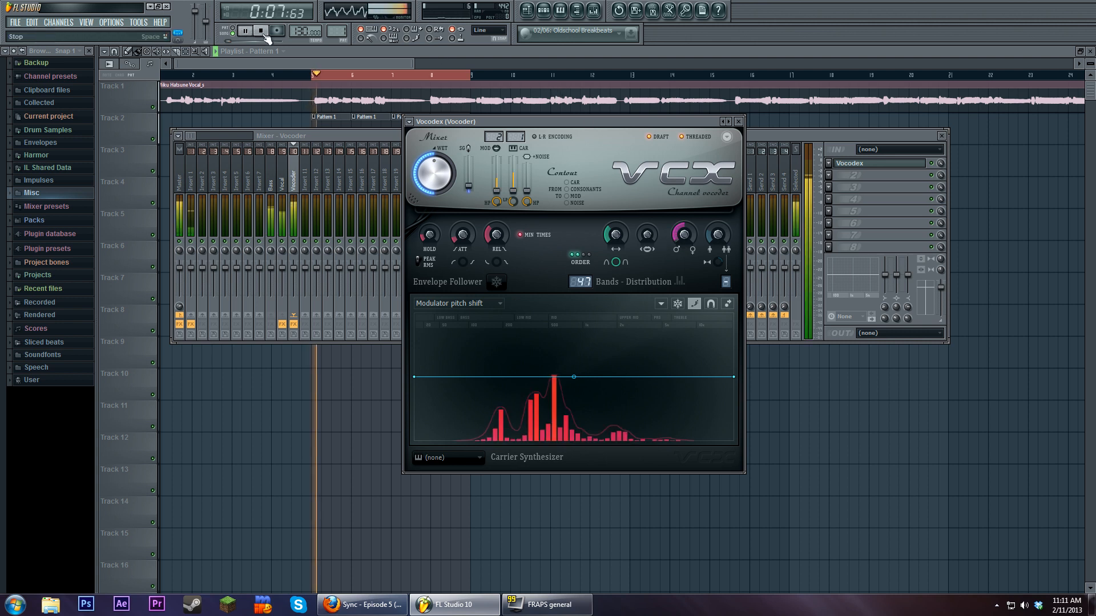
pyautogui.click(262, 32)
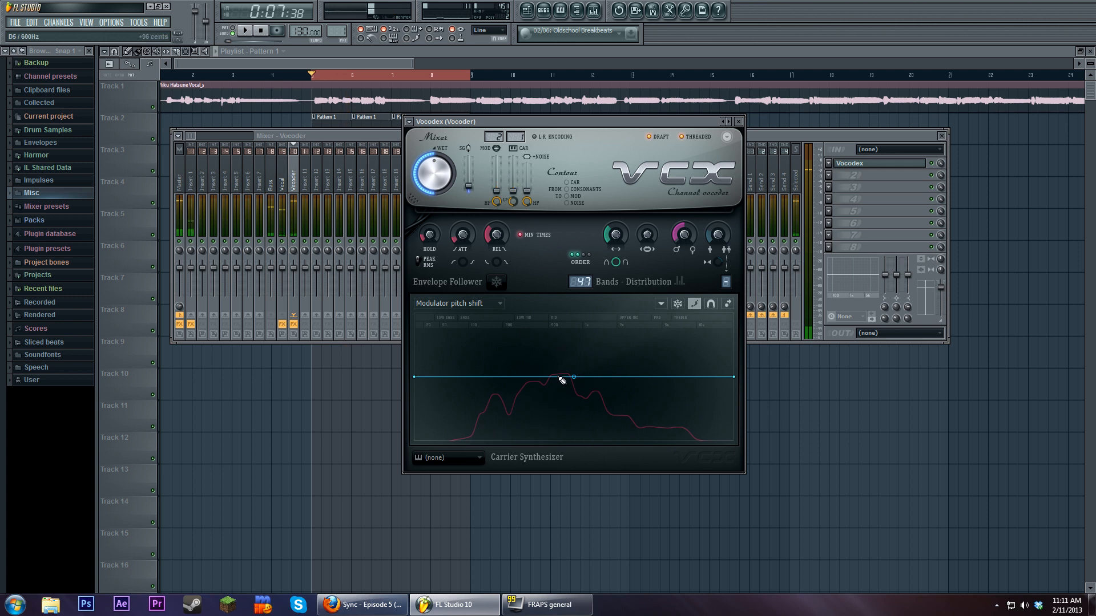
pyautogui.moveTo(546, 395)
pyautogui.mouseDown()
pyautogui.moveTo(563, 421)
pyautogui.moveTo(540, 379)
pyautogui.moveTo(702, 367)
pyautogui.mouseUp()
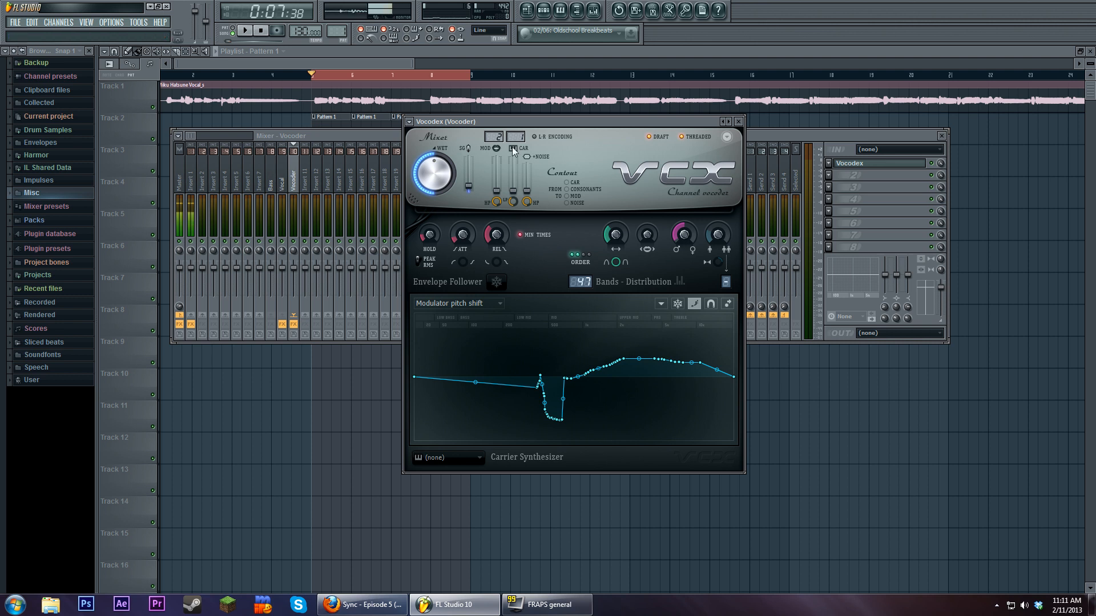
# - Review the Vocal track's Parametric EQ 2 and the Bass mixer track with the loop playing, and return to Vocodex
pyautogui.click(282, 186)
pyautogui.click(872, 165)
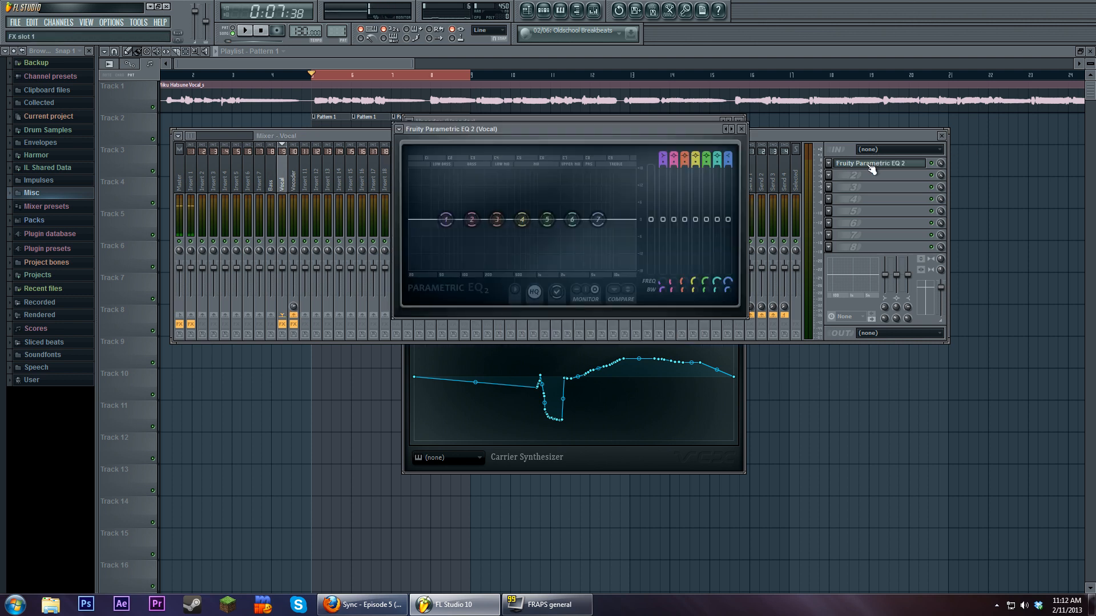
pyautogui.click(282, 180)
pyautogui.press('Left')
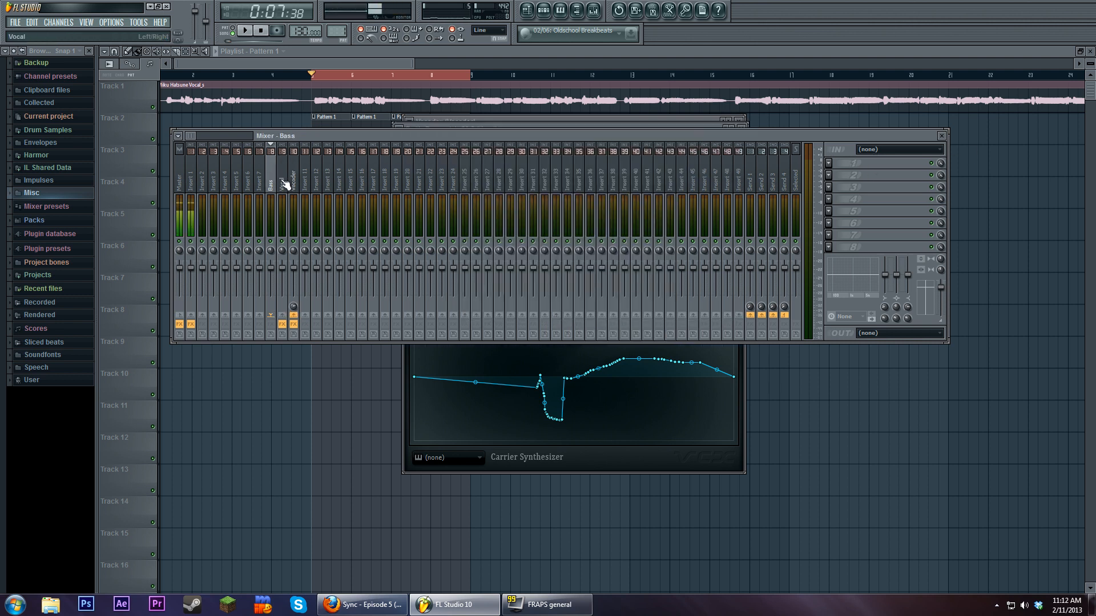
pyautogui.click(279, 187)
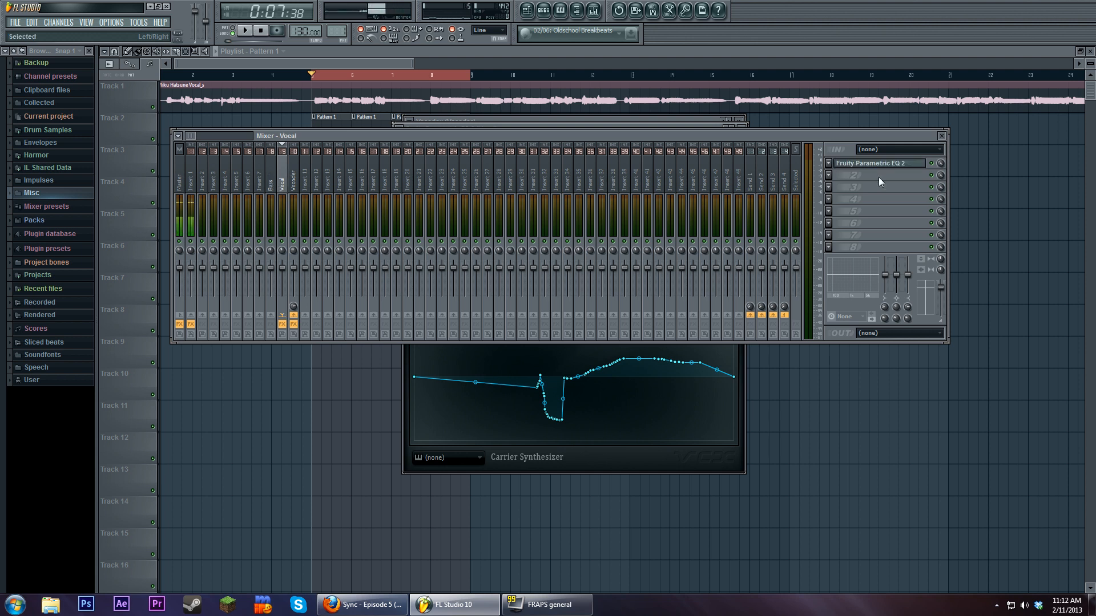
pyautogui.click(892, 164)
pyautogui.click(247, 31)
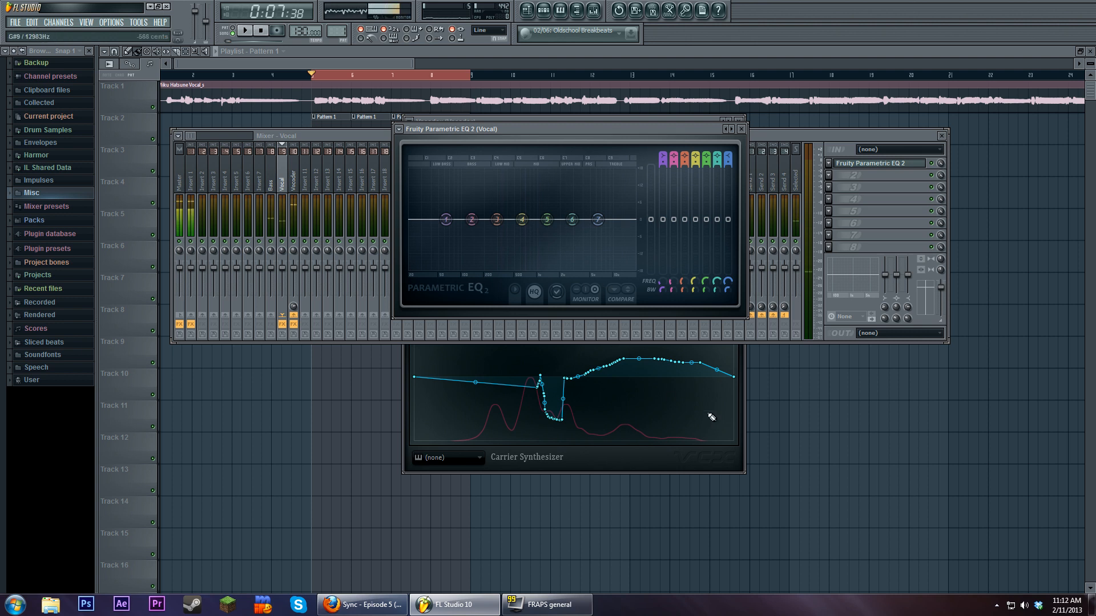
pyautogui.click(270, 191)
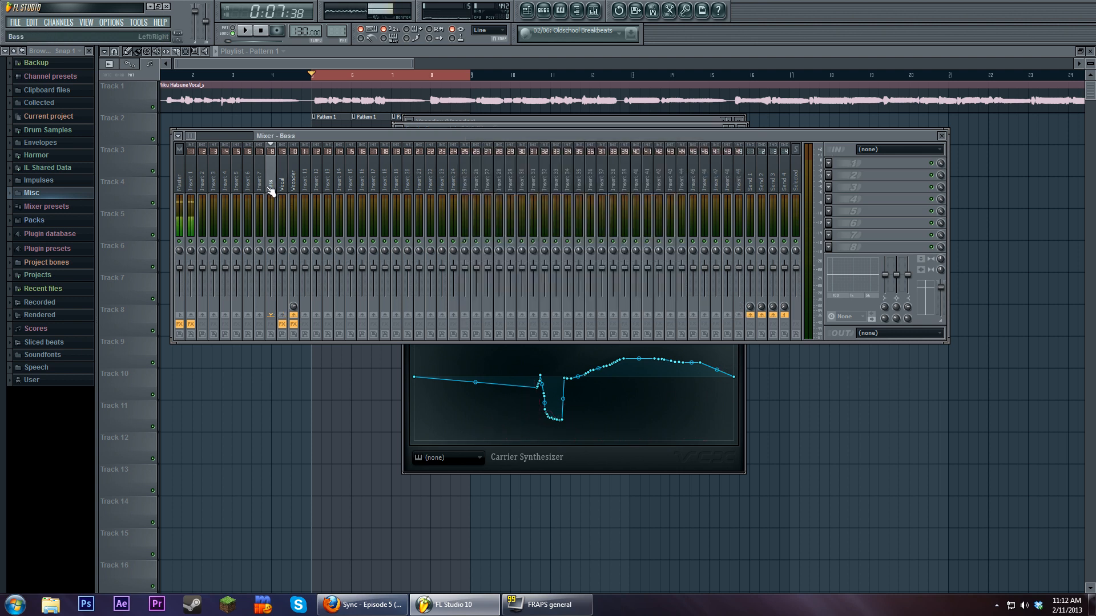
pyautogui.click(649, 468)
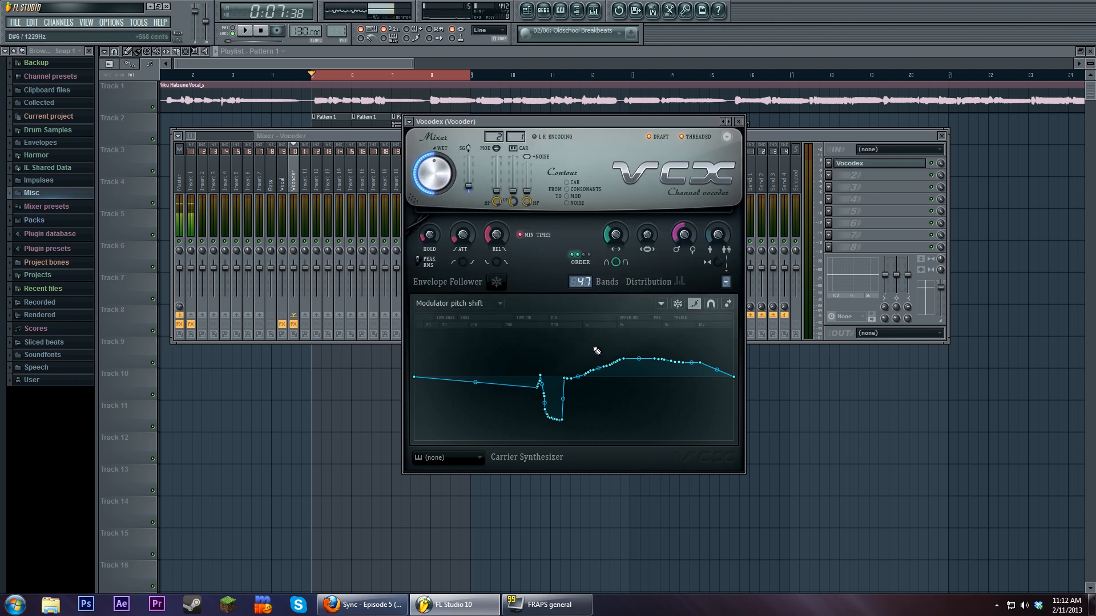
# - Redraw the highs of the modulator pitch shift curve as a steady rise that levels off at the top, and audition the loop
pyautogui.click(446, 303)
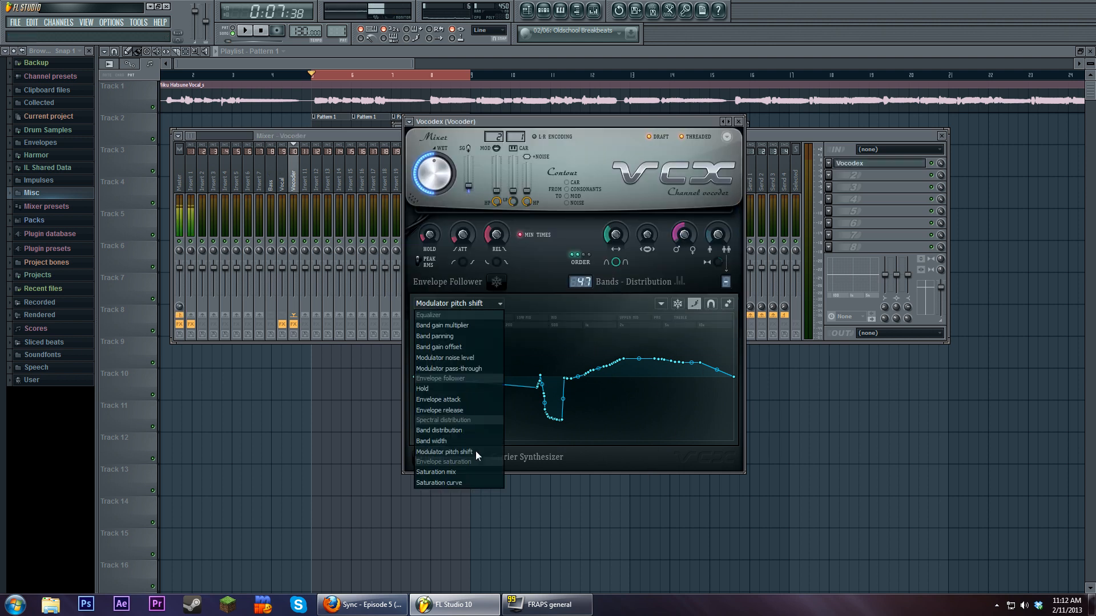
pyautogui.click(482, 313)
pyautogui.moveTo(594, 379)
pyautogui.mouseDown()
pyautogui.moveTo(731, 343)
pyautogui.moveTo(725, 361)
pyautogui.moveTo(514, 390)
pyautogui.mouseUp()
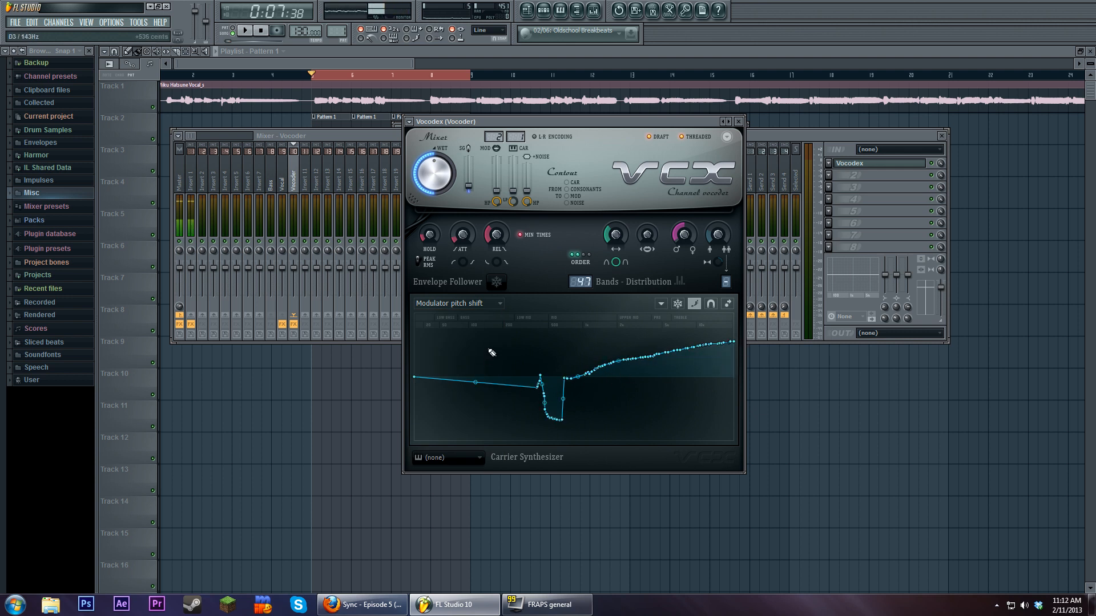
pyautogui.press('space')
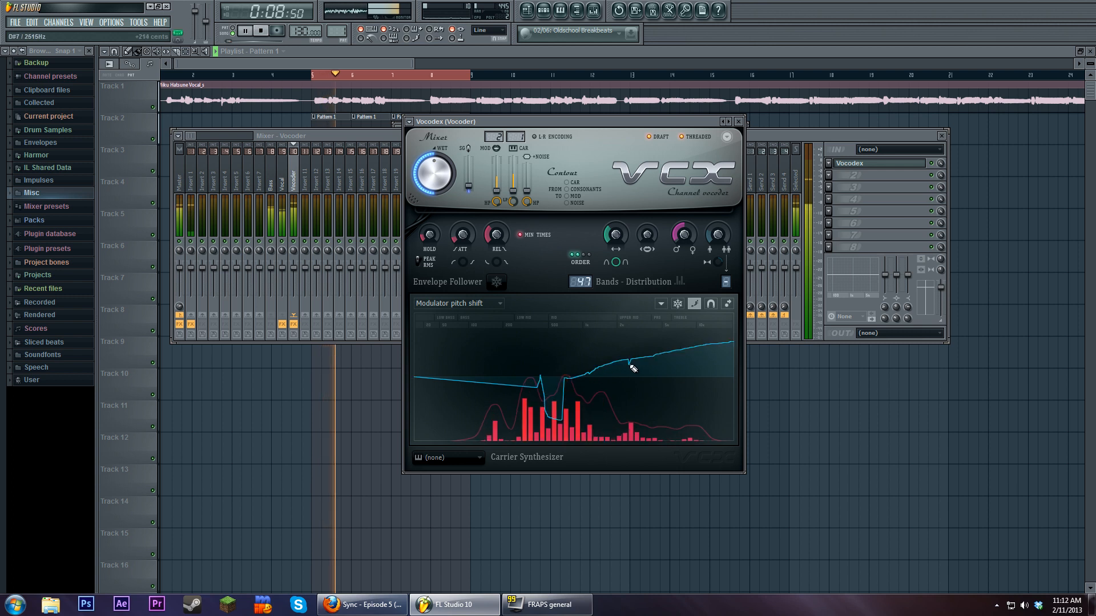
pyautogui.moveTo(657, 349); pyautogui.dragTo(738, 349)
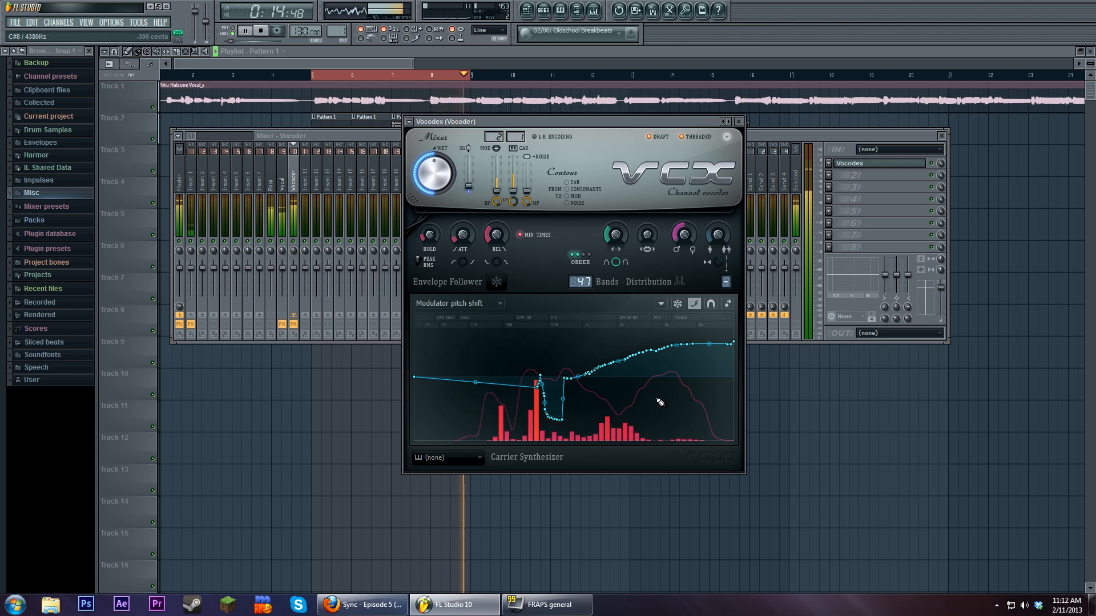
pyautogui.click(261, 31)
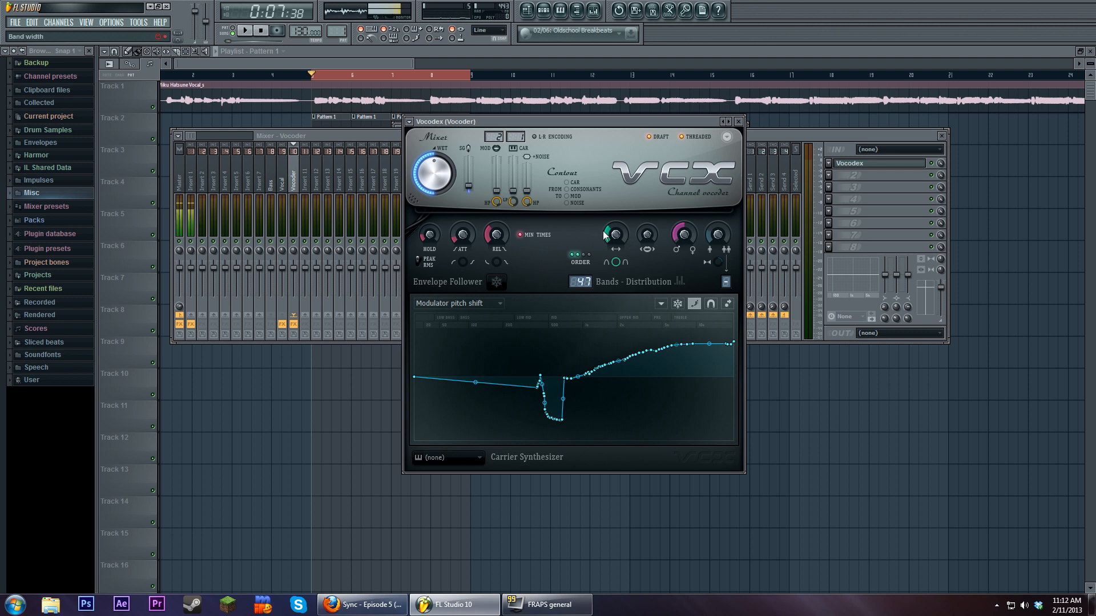
# - Raise Vocodex's band width as far as 396% while auditioning the loop, and settle it at 172%
pyautogui.moveTo(511, 199); pyautogui.dragTo(511, 183)
pyautogui.moveTo(615, 234); pyautogui.dragTo(608, 180)
pyautogui.click(246, 31)
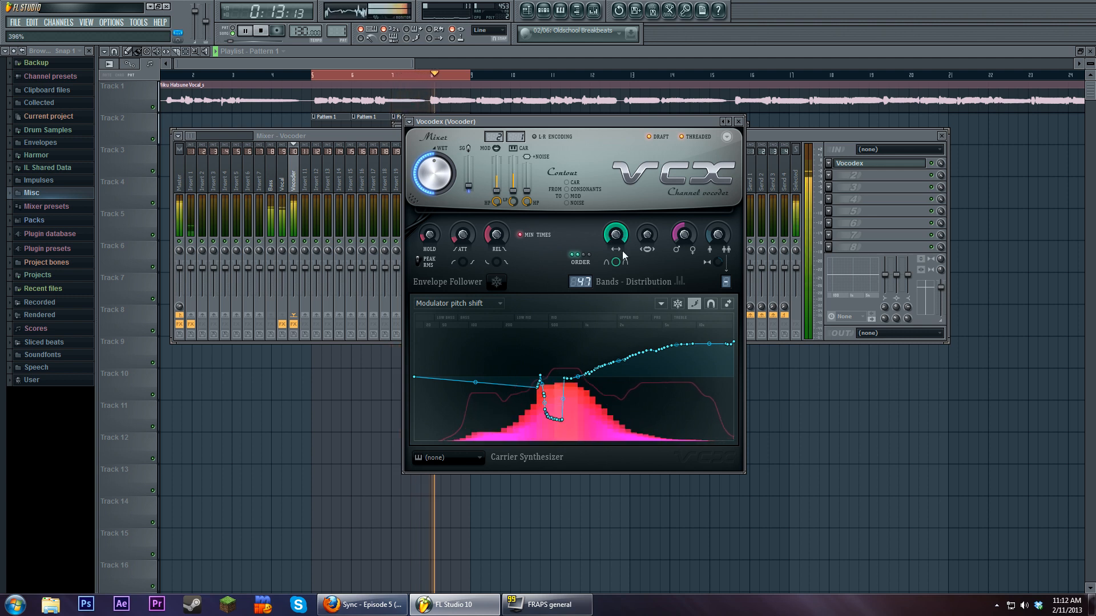
pyautogui.moveTo(615, 234); pyautogui.dragTo(614, 237)
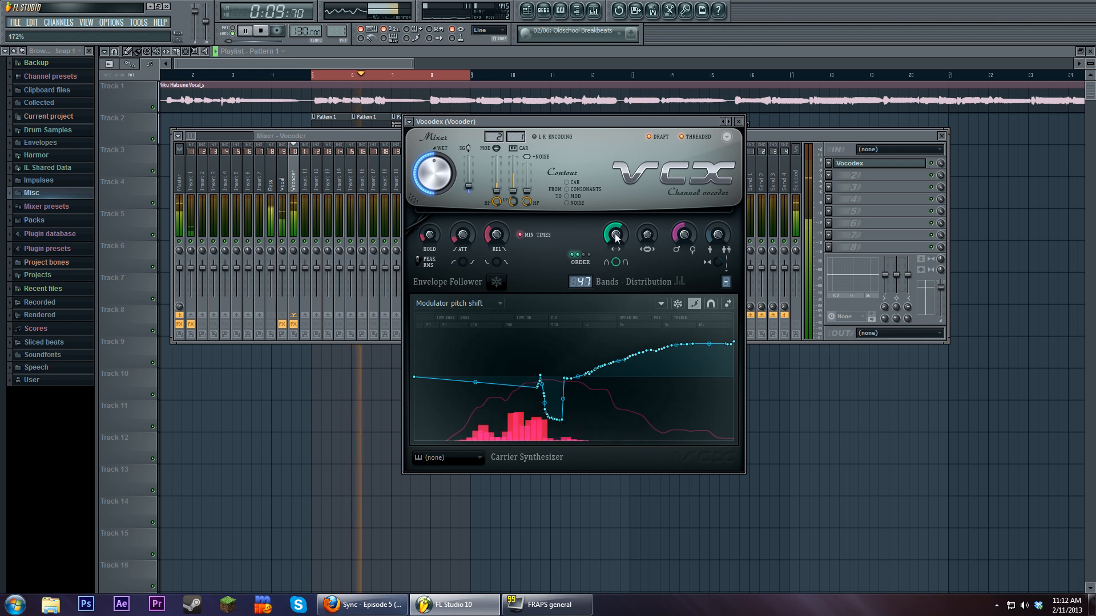
pyautogui.click(261, 32)
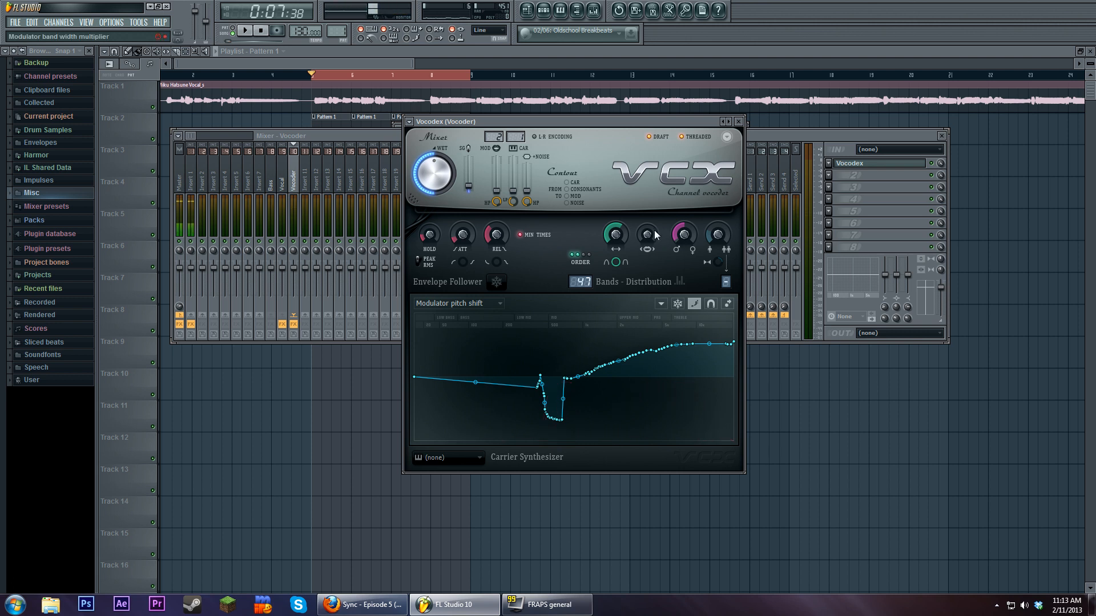
# - Try modulator band width multipliers of x4.000 and x0.250 while auditioning the loop, and settle on x0.343
pyautogui.moveTo(649, 235); pyautogui.dragTo(649, 226)
pyautogui.moveTo(644, 243); pyautogui.dragTo(644, 246)
pyautogui.moveTo(646, 234); pyautogui.dragTo(646, 232)
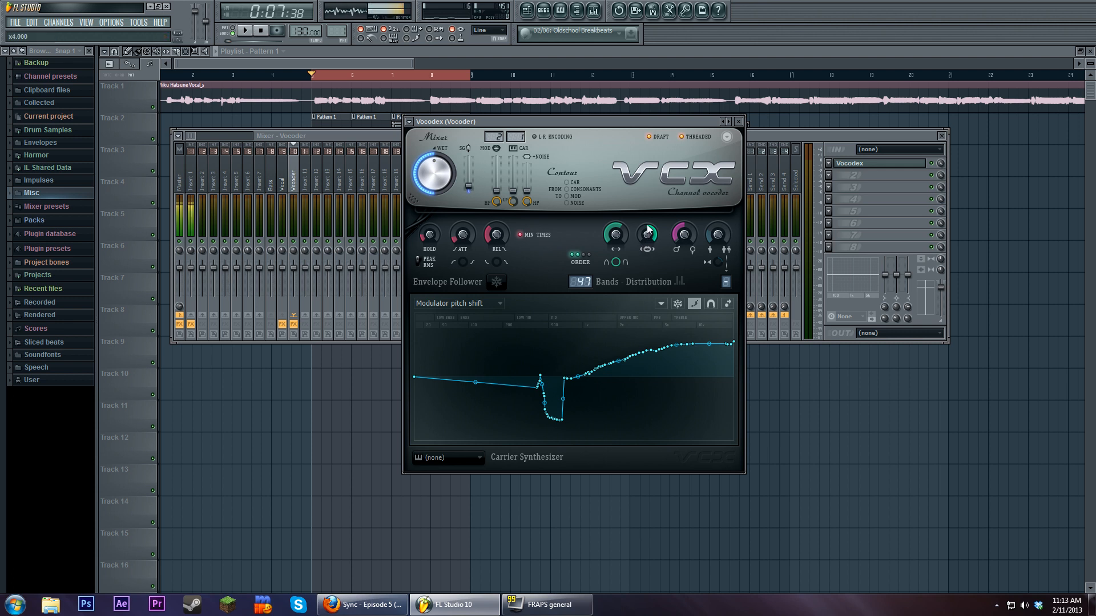
pyautogui.click(244, 30)
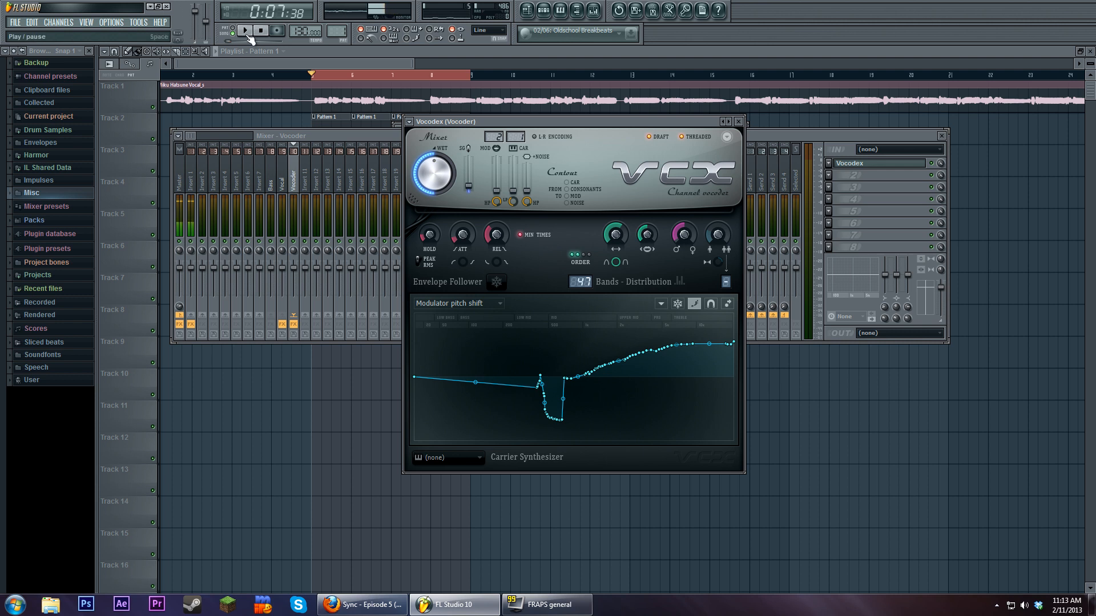
pyautogui.moveTo(647, 236); pyautogui.dragTo(647, 172)
pyautogui.moveTo(647, 239); pyautogui.dragTo(647, 309)
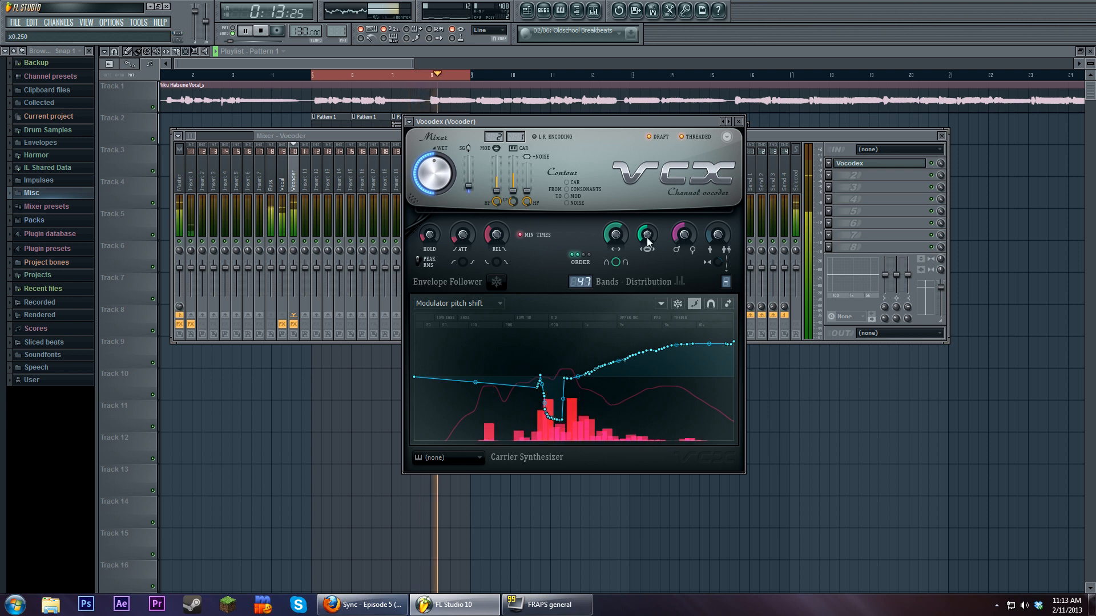
pyautogui.moveTo(648, 245); pyautogui.dragTo(645, 242)
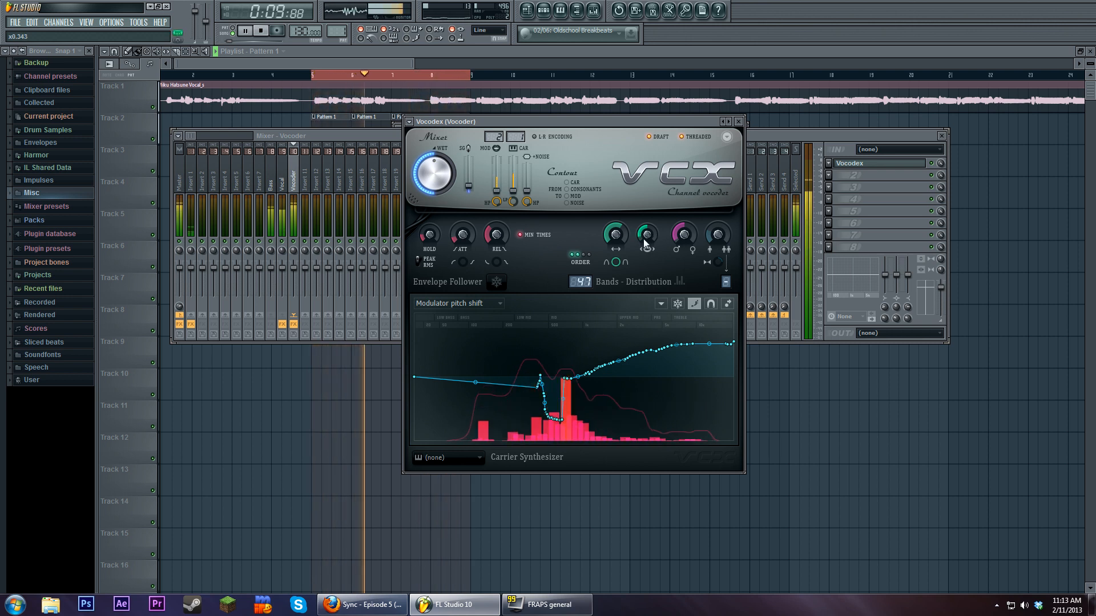
pyautogui.click(261, 33)
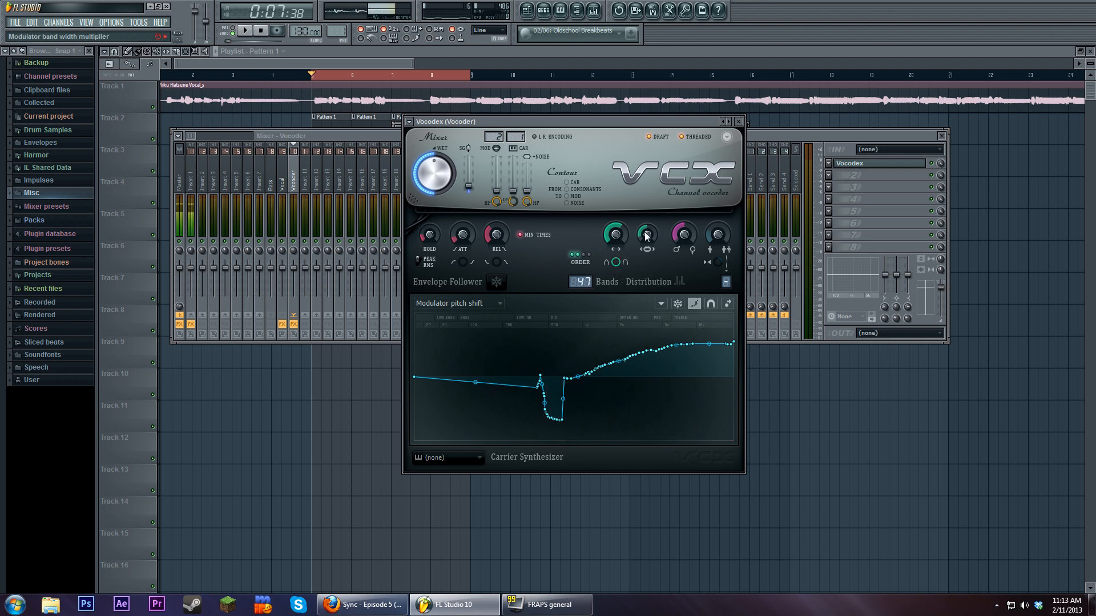
# - Try lowering the band shape setting beneath the band width knob to 15%, restore it, and audition the loop
pyautogui.click(245, 31)
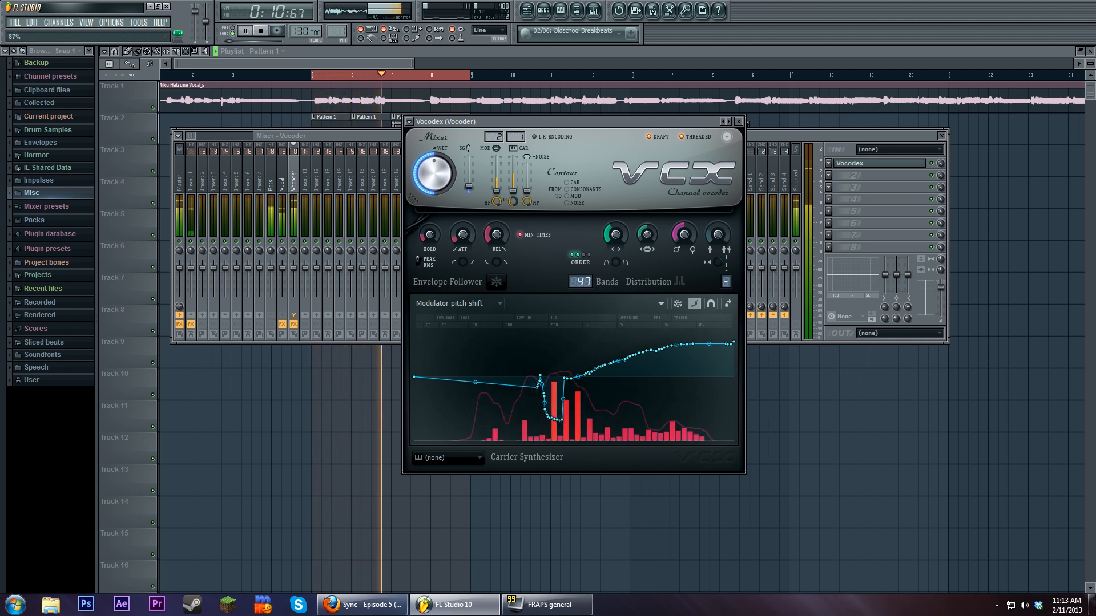
pyautogui.press('space')
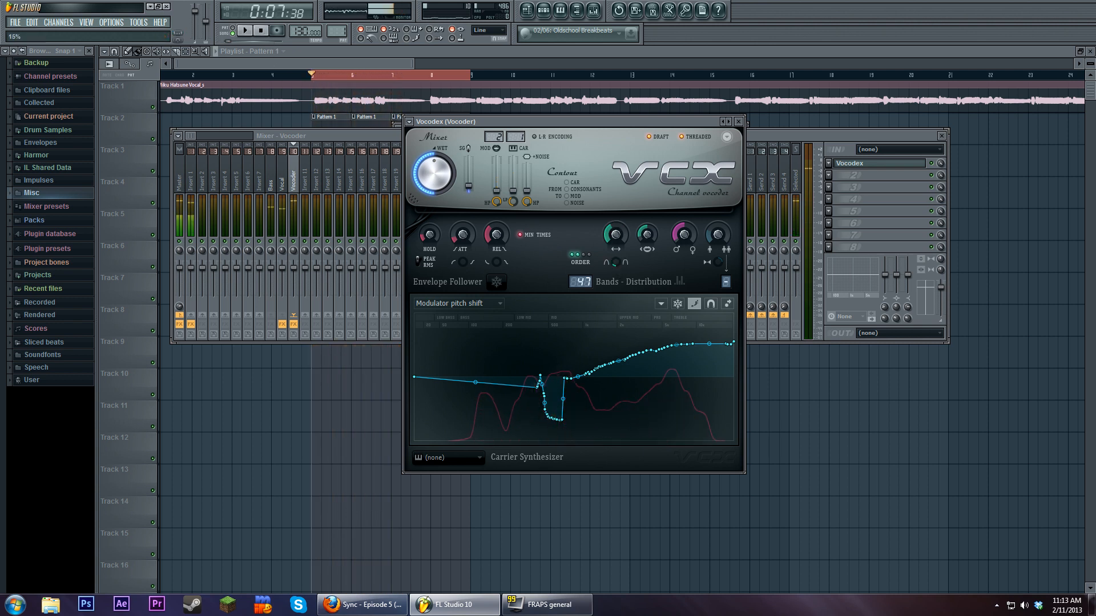
pyautogui.click(245, 31)
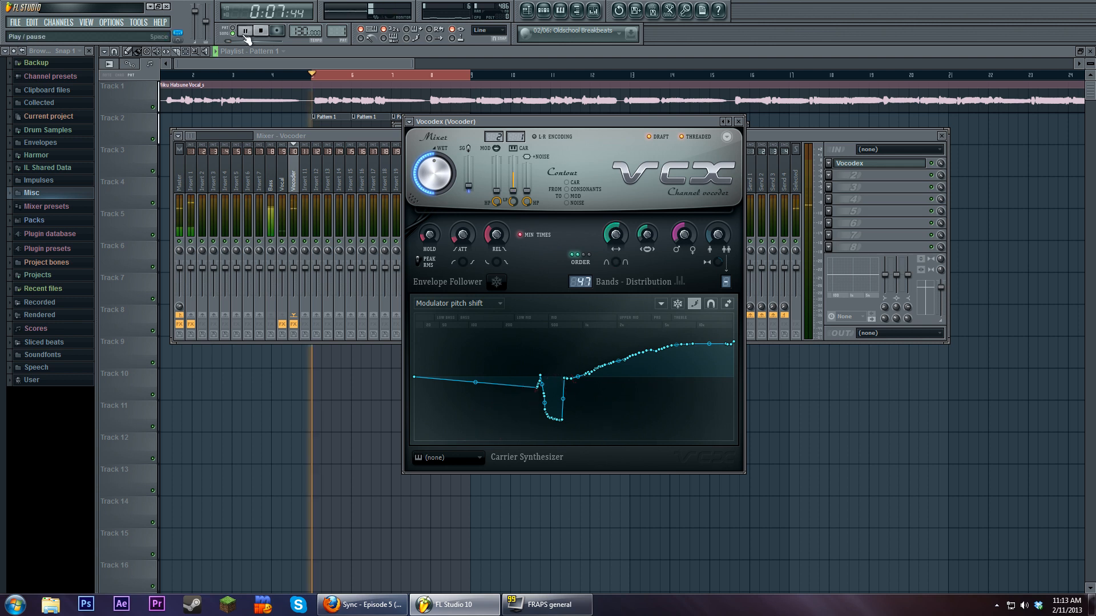
pyautogui.click(266, 33)
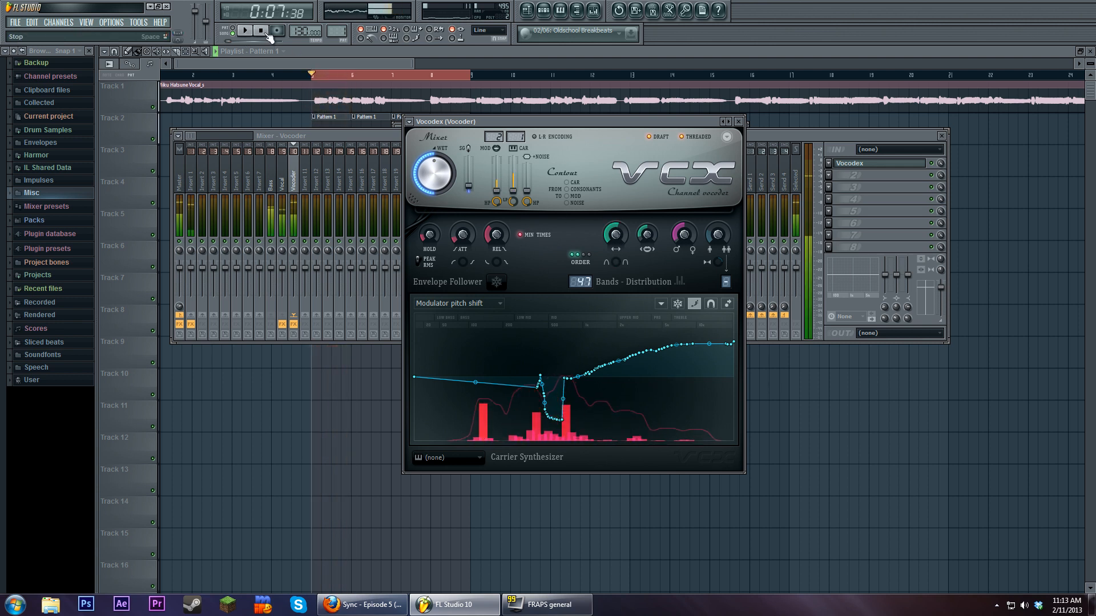
# - Raise the band filter order to four, audition band shape at 11% before restoring it, and set the band width to 178%
pyautogui.moveTo(616, 262); pyautogui.dragTo(616, 237)
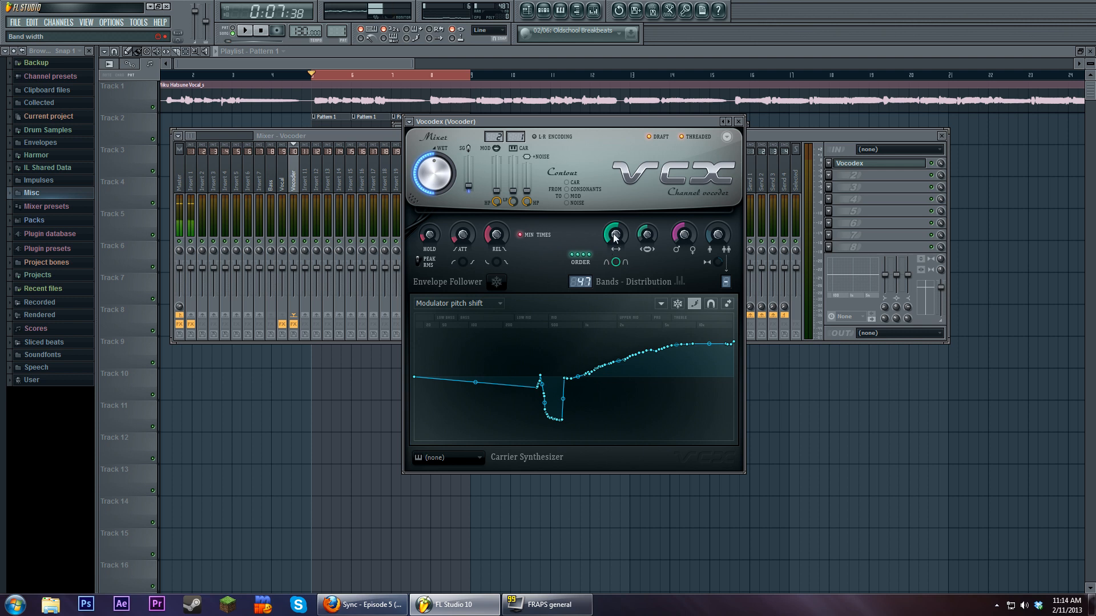
pyautogui.click(245, 30)
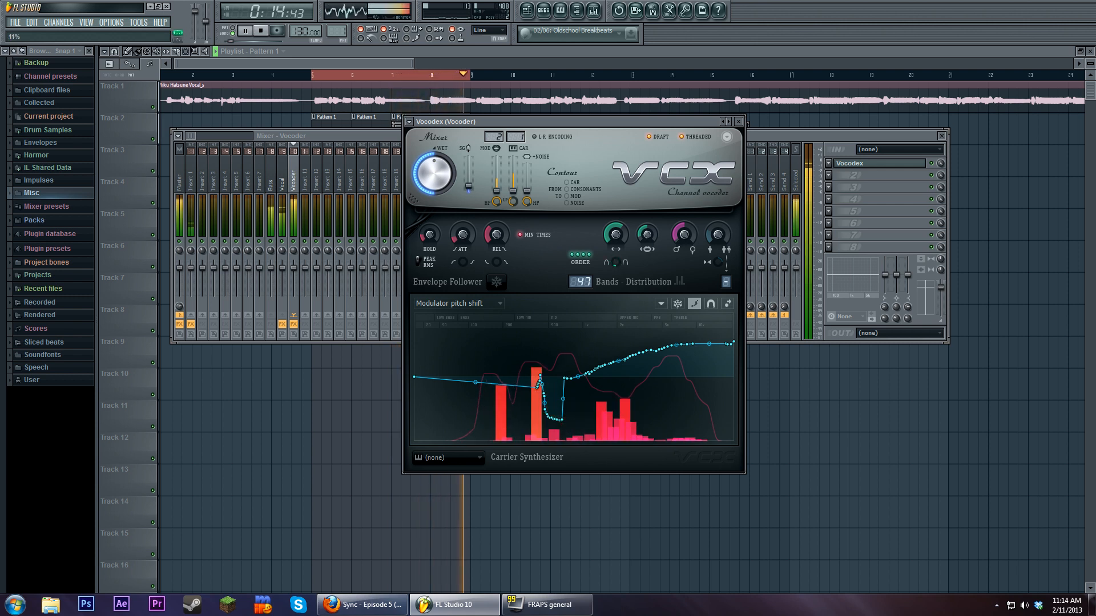
pyautogui.moveTo(619, 263); pyautogui.dragTo(621, 243)
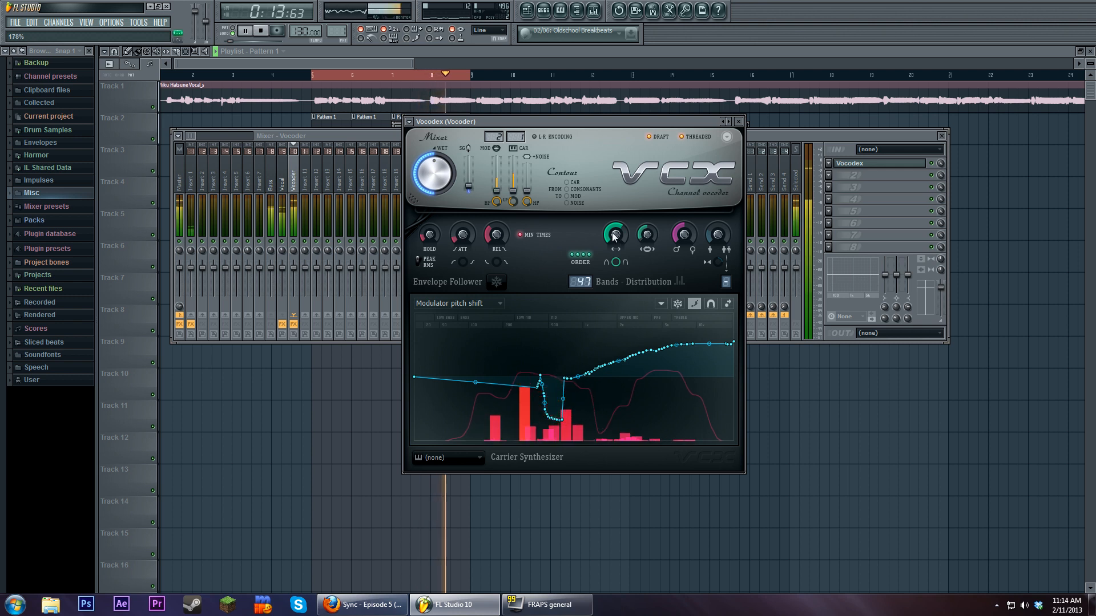
pyautogui.click(260, 30)
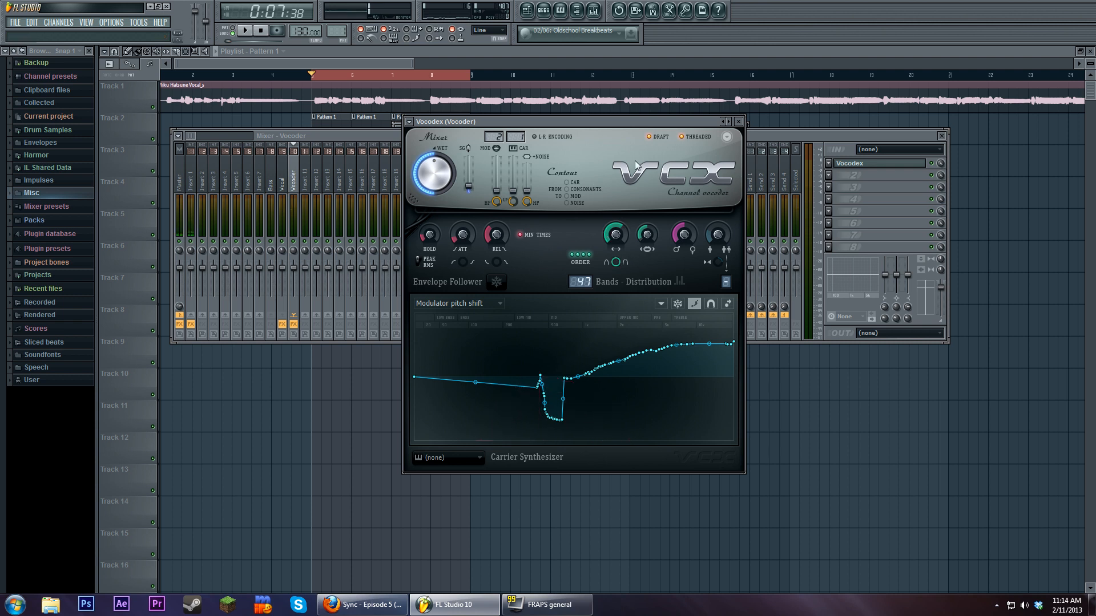
# - Turn off Vocodex's Draft mode and reposition the plugin window
pyautogui.click(656, 137)
pyautogui.moveTo(613, 122); pyautogui.dragTo(598, 135)
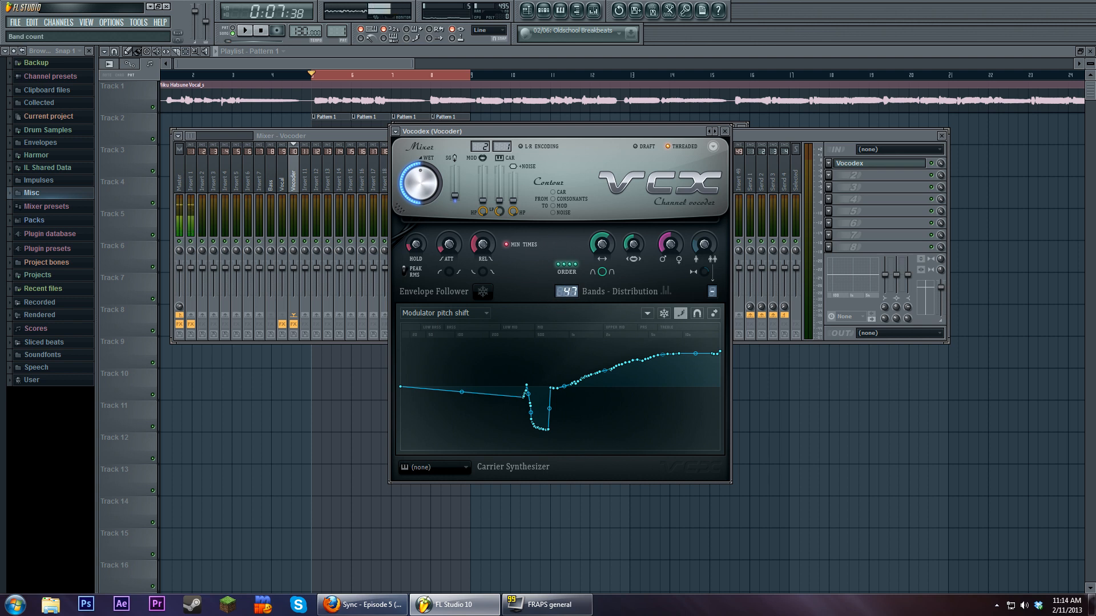
# - Audition the loop with Vocodex's band count raised to 69 and 92, and slightly raise the Vocal mixer track's volume
pyautogui.click(245, 30)
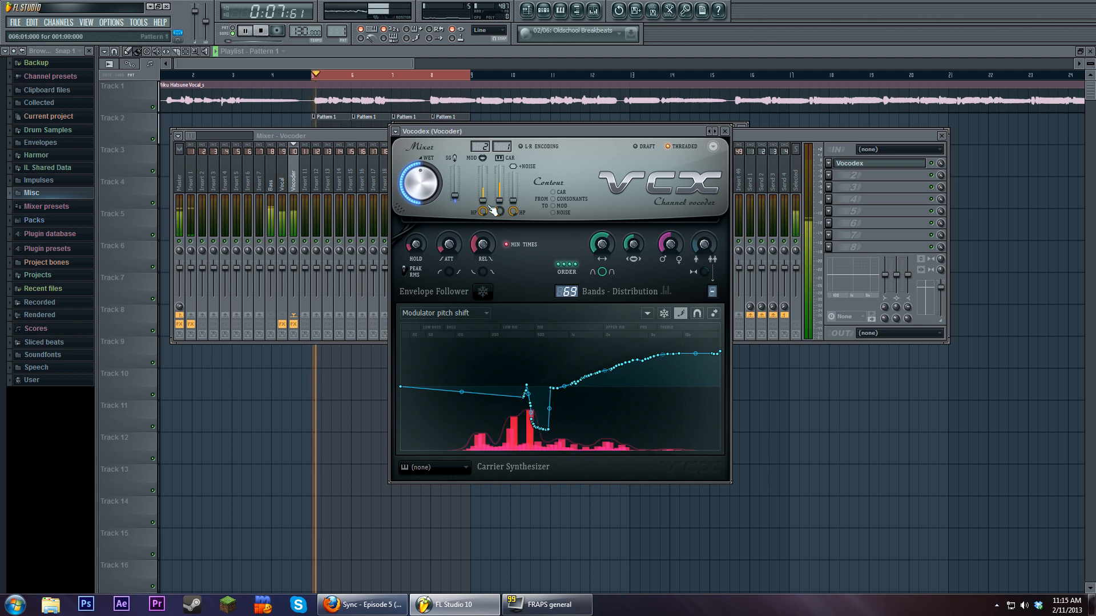
pyautogui.scroll(11, 567, 292)
pyautogui.scroll(12, 567, 292)
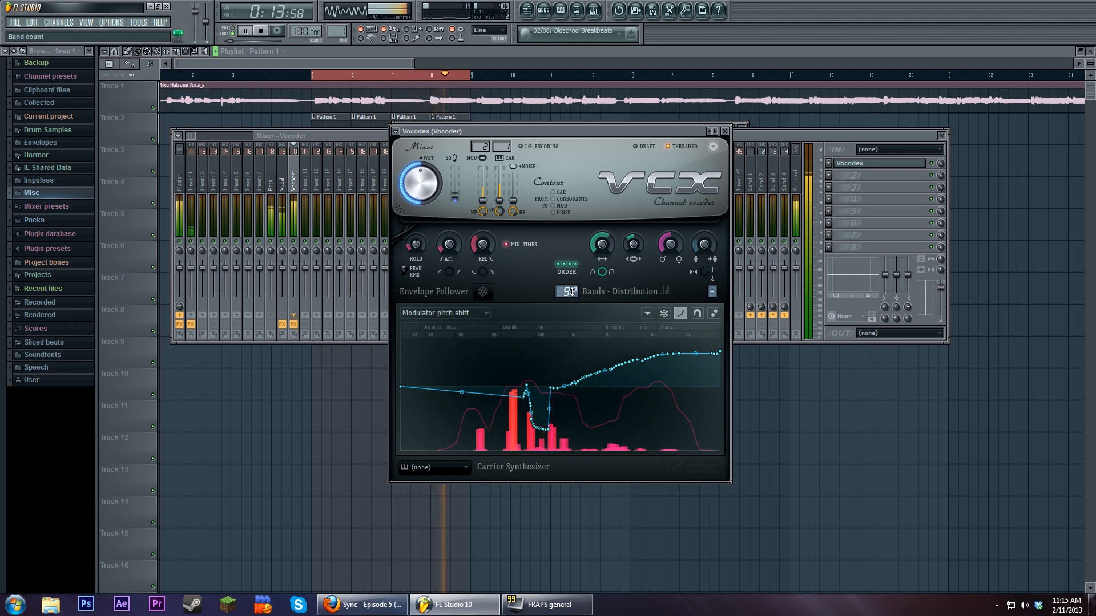
pyautogui.click(283, 267)
pyautogui.click(392, 376)
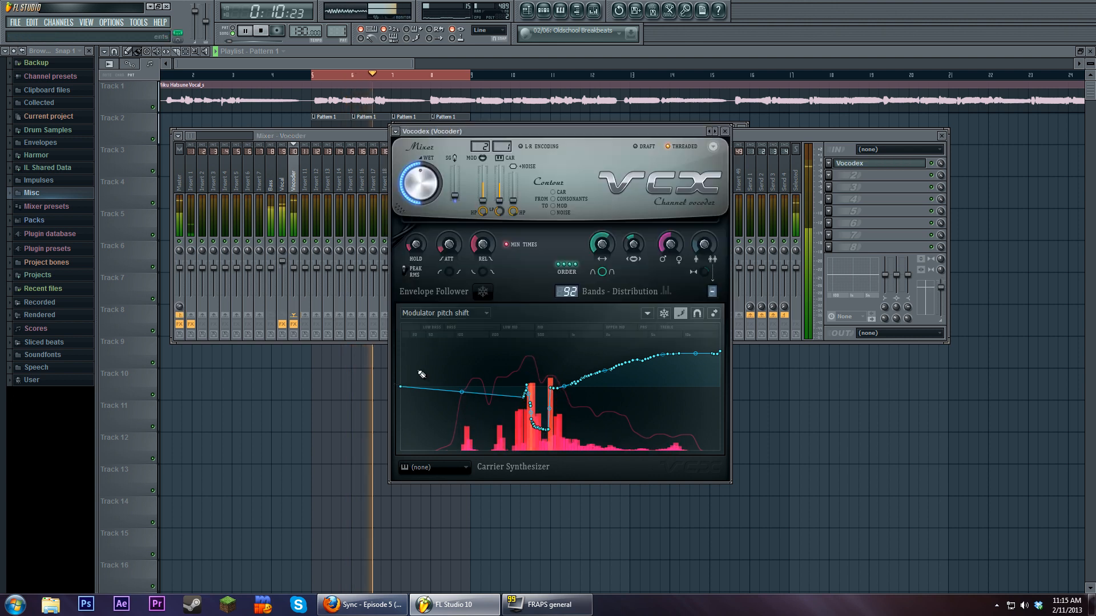
# - Try a band count of 35 while auditioning the loop, and set the count to 47
pyautogui.moveTo(568, 292); pyautogui.dragTo(575, 304)
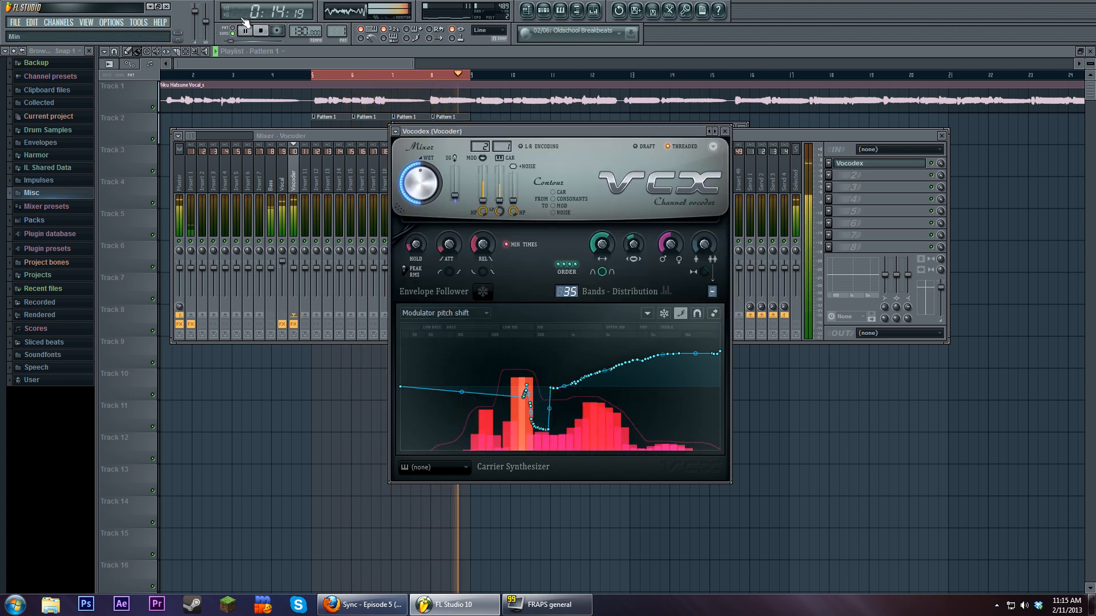
pyautogui.press('space')
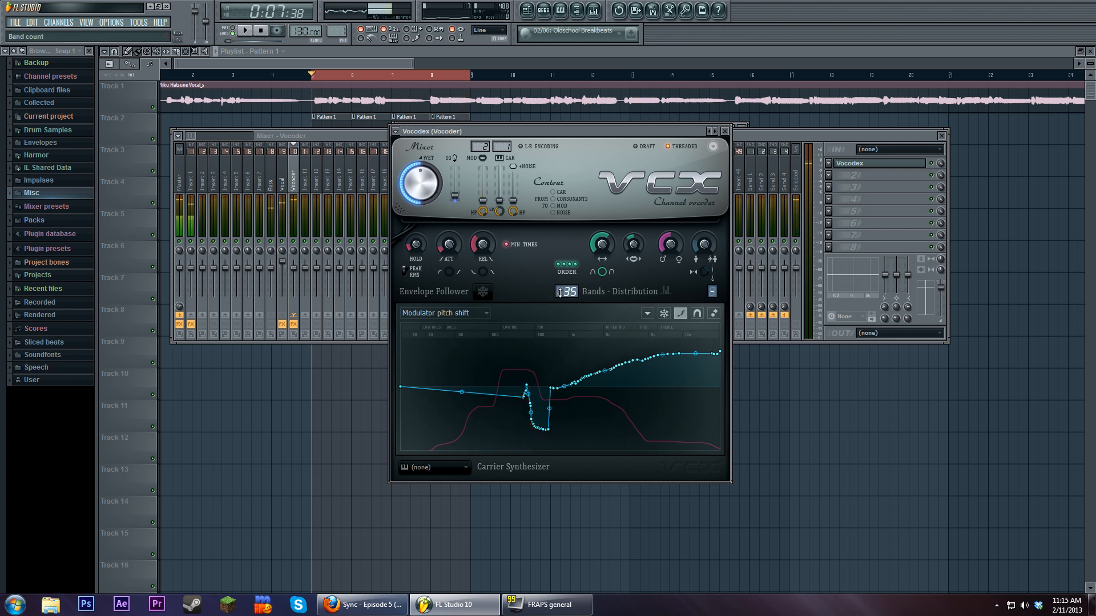
pyautogui.moveTo(562, 296); pyautogui.dragTo(562, 289)
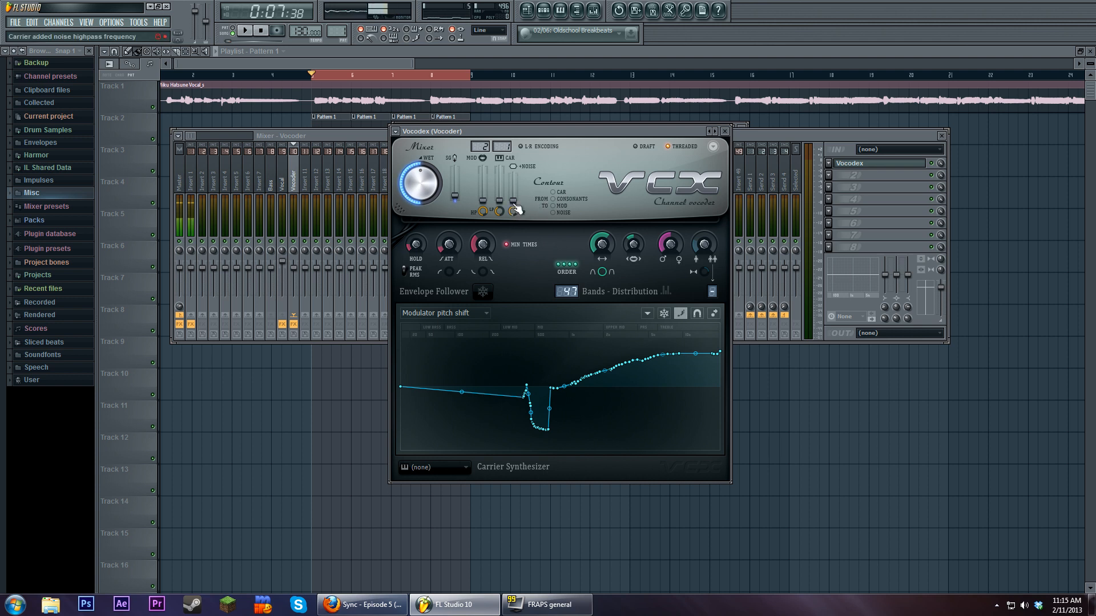
# - Raise Vocodex's carrier pass-through level, leaving added noise at 0%, and audition the loop
pyautogui.moveTo(513, 200)
pyautogui.mouseDown()
pyautogui.moveTo(514, 180)
pyautogui.moveTo(519, 205)
pyautogui.mouseUp()
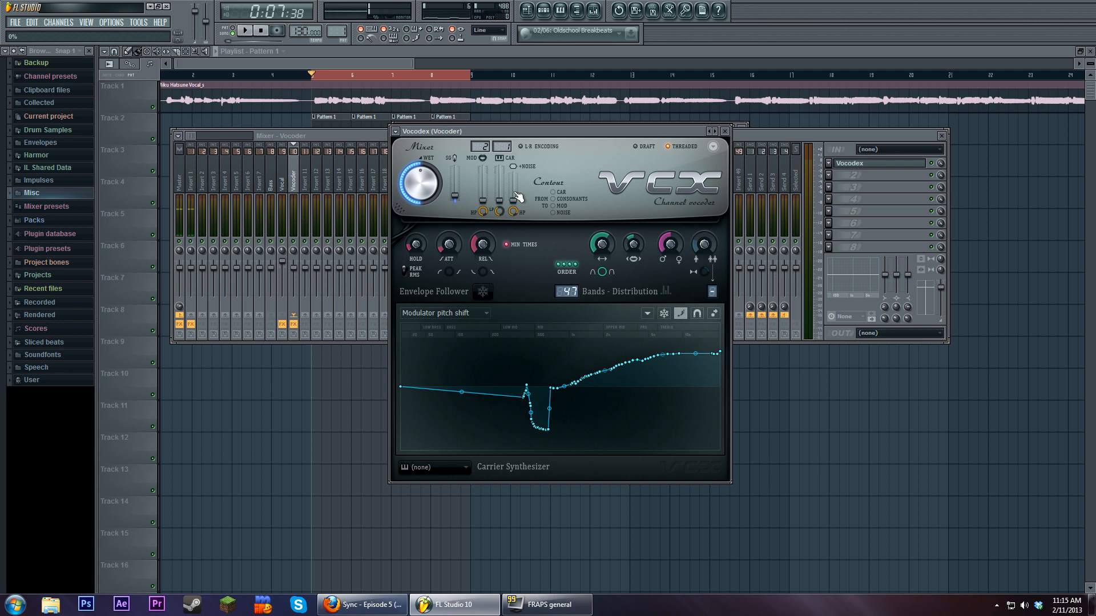
pyautogui.moveTo(500, 201); pyautogui.dragTo(500, 179)
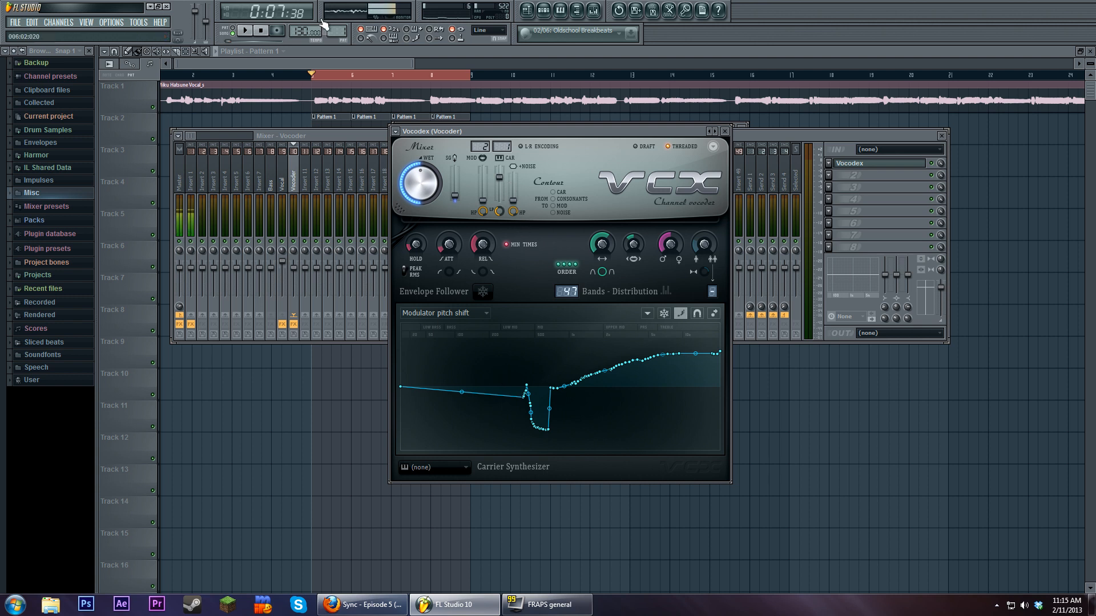
pyautogui.click(250, 34)
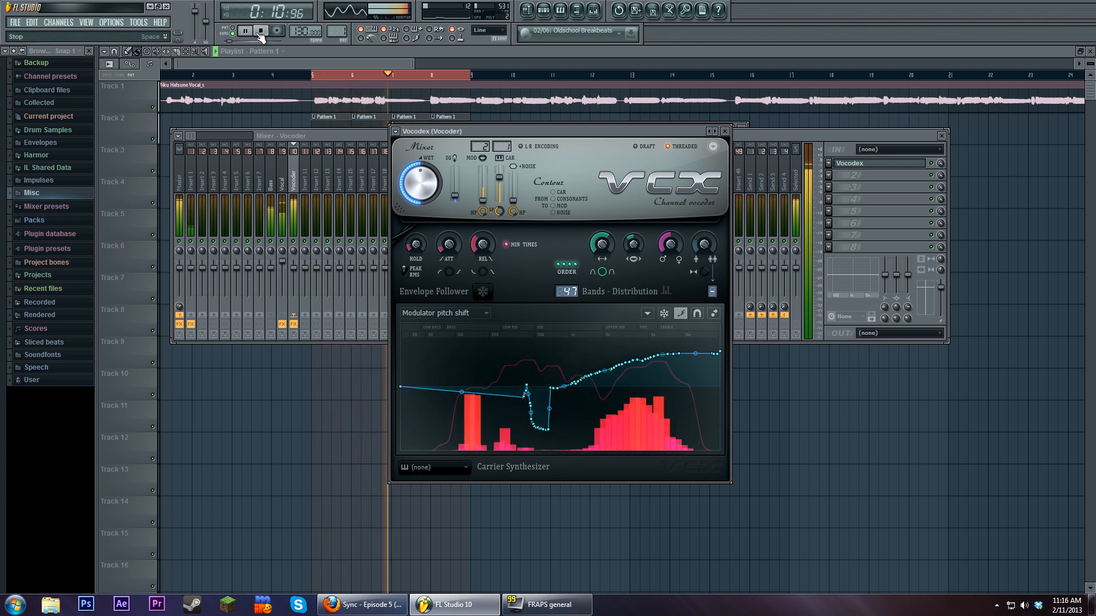
pyautogui.click(260, 33)
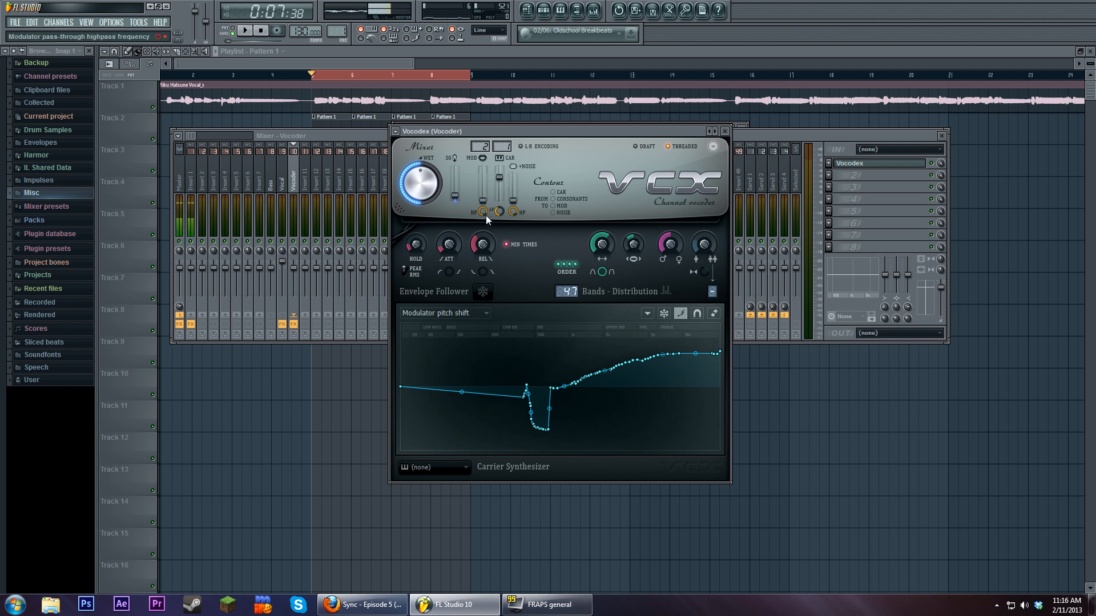
# - Audition the loop with Vocodex's modulator pass-through level raised, and again with it returned to minimum
pyautogui.moveTo(484, 201); pyautogui.dragTo(483, 178)
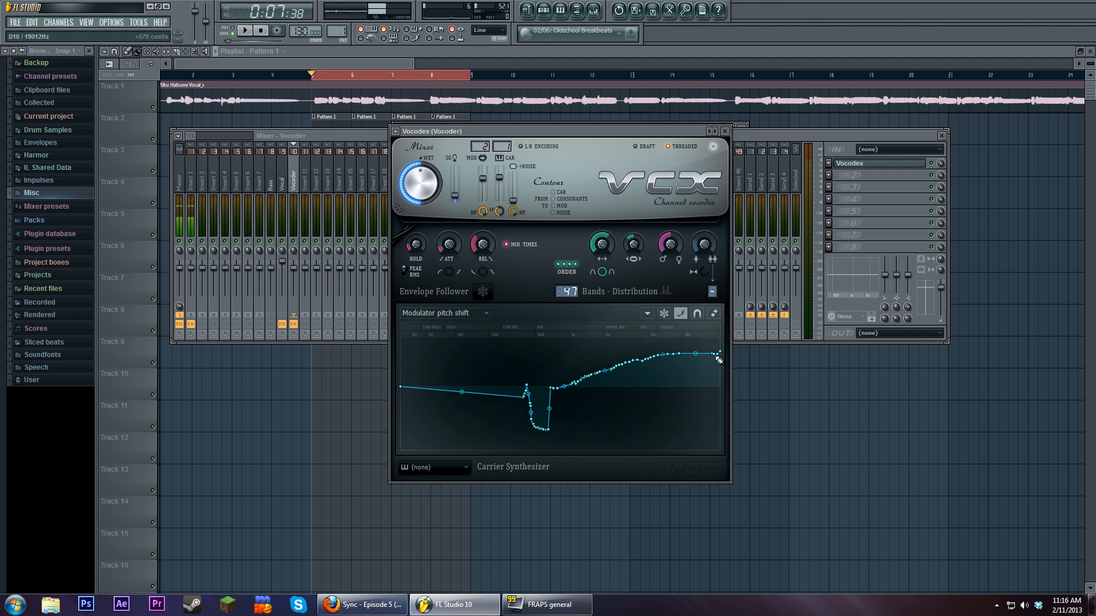
pyautogui.click(245, 30)
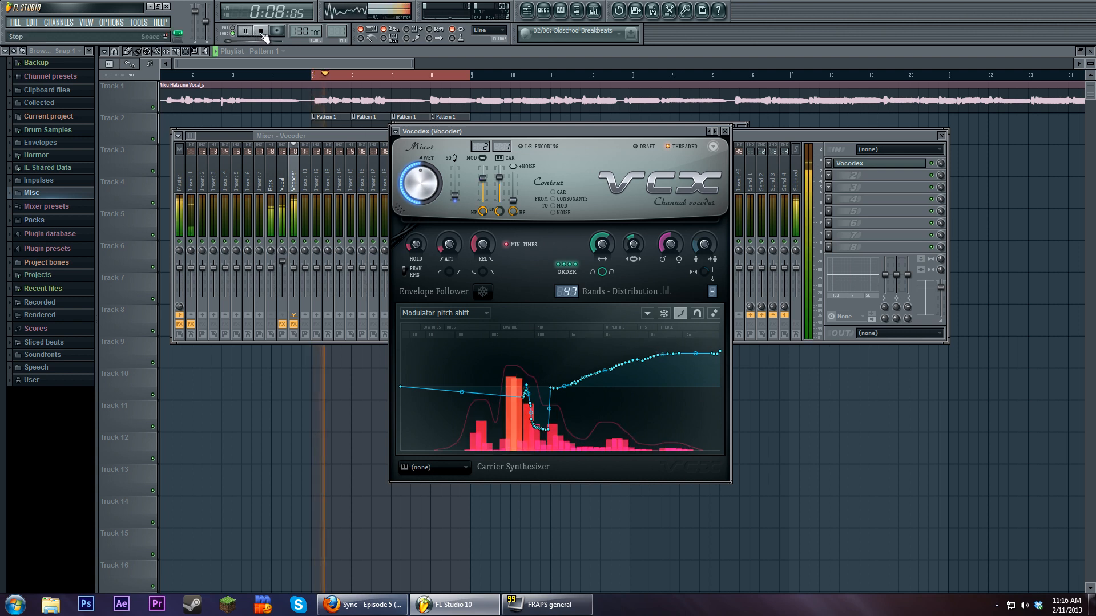
pyautogui.press('space')
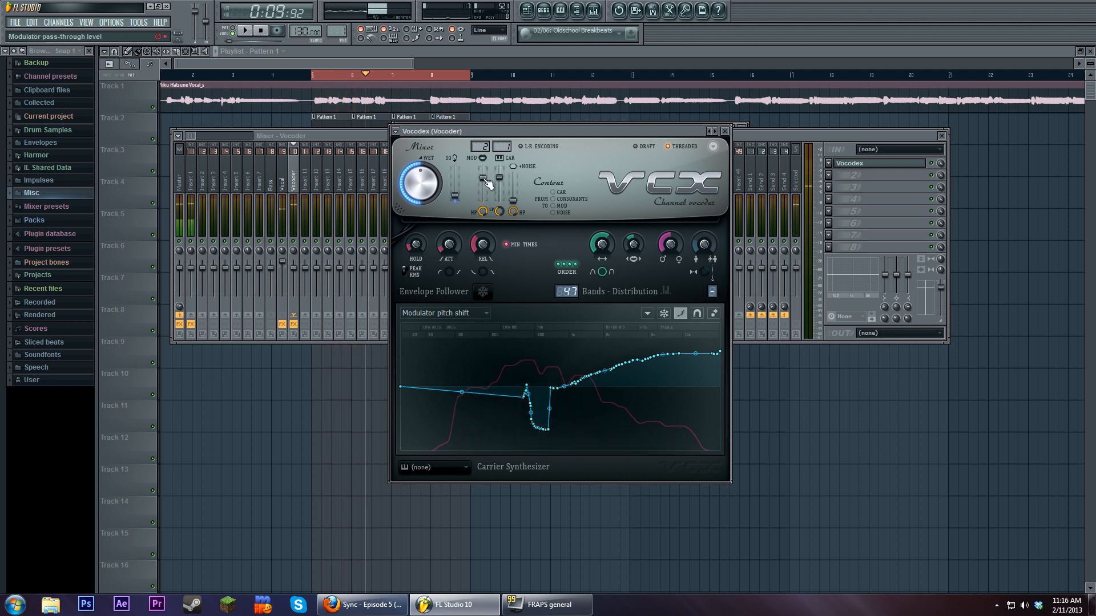
pyautogui.moveTo(484, 180); pyautogui.dragTo(484, 201)
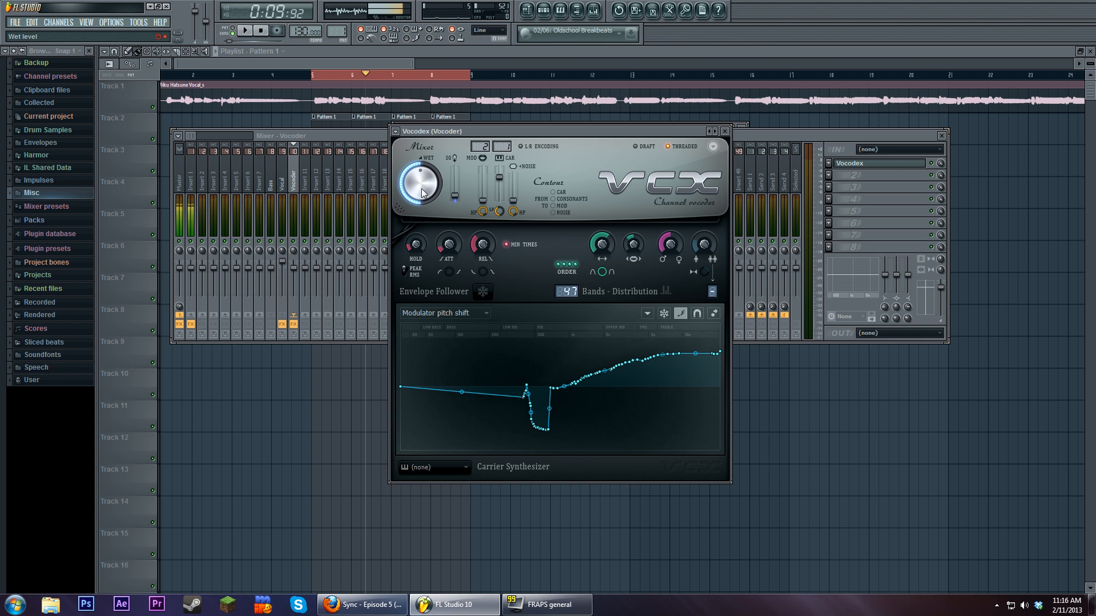
pyautogui.press('space')
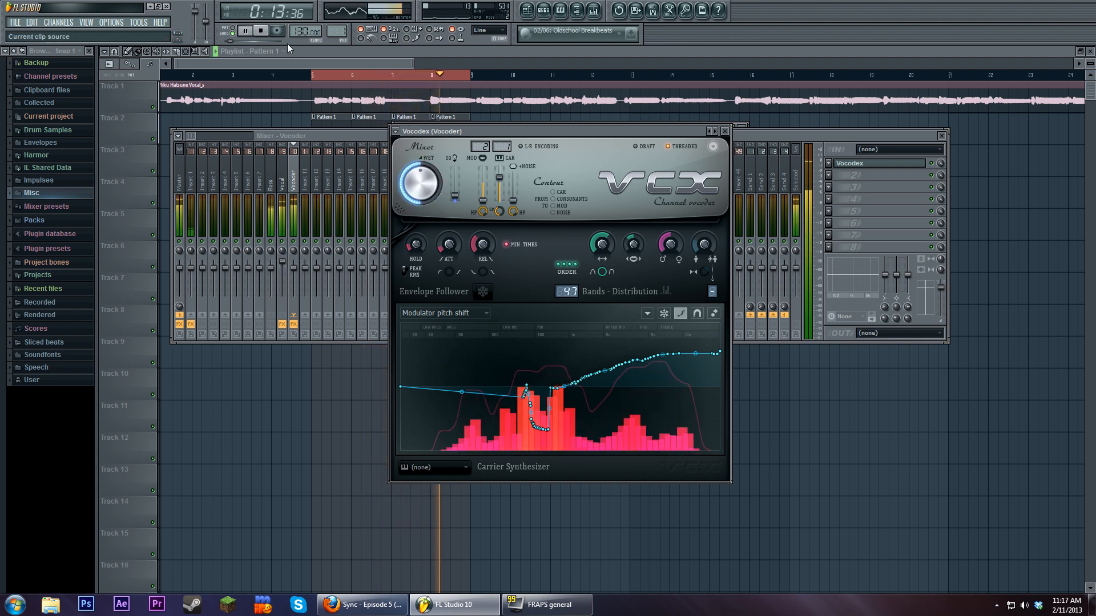
pyautogui.click(261, 31)
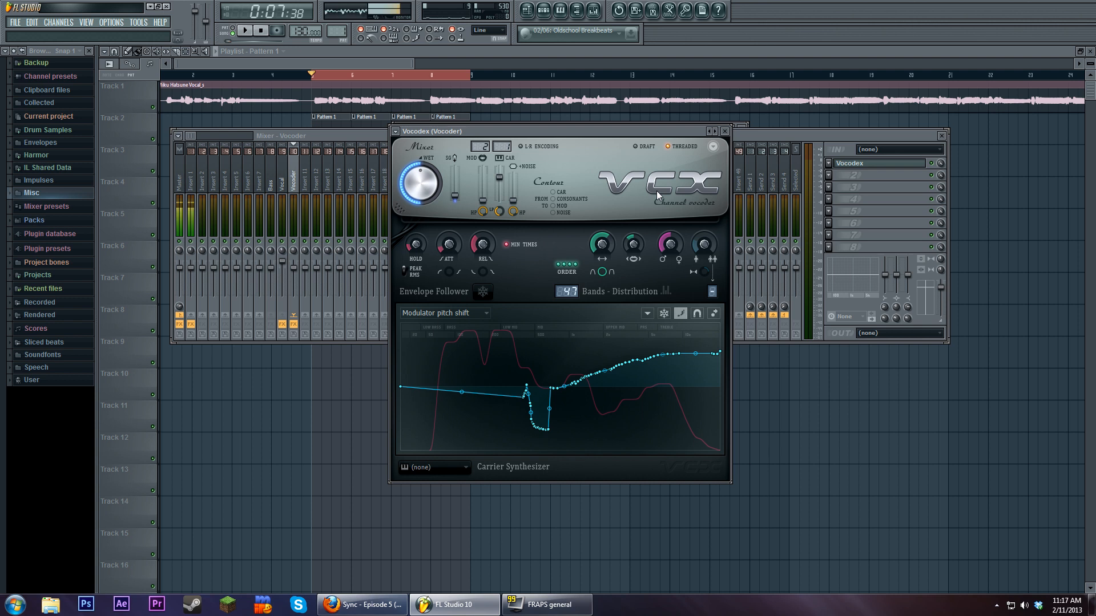
# - Open Pattern 1's Harmor notes in the piano roll and audition the bass pattern with Vocodex in view
pyautogui.doubleClick(326, 117)
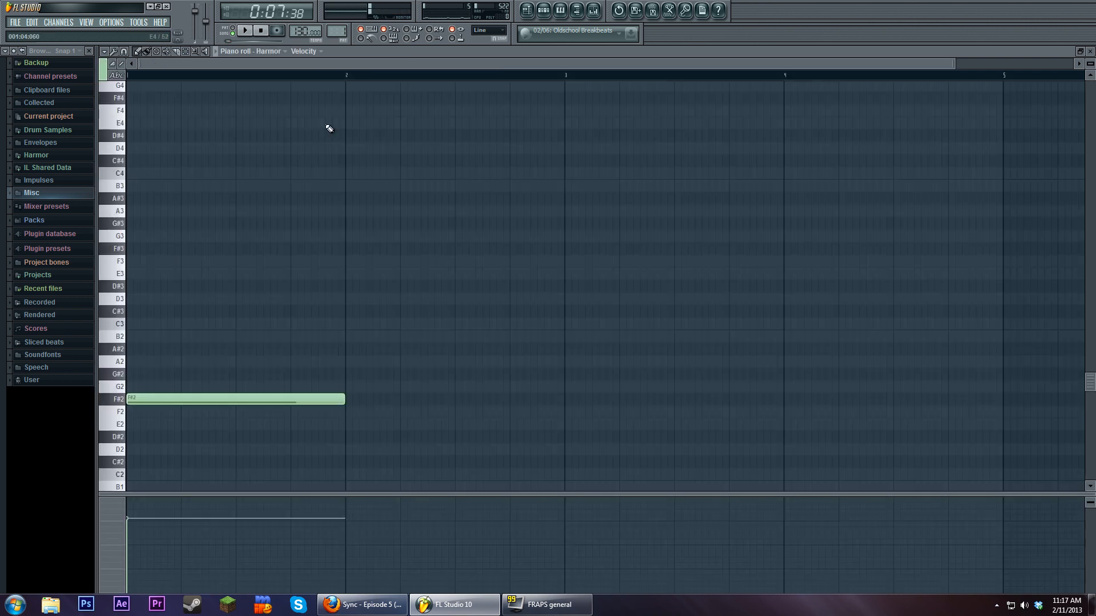
pyautogui.click(244, 30)
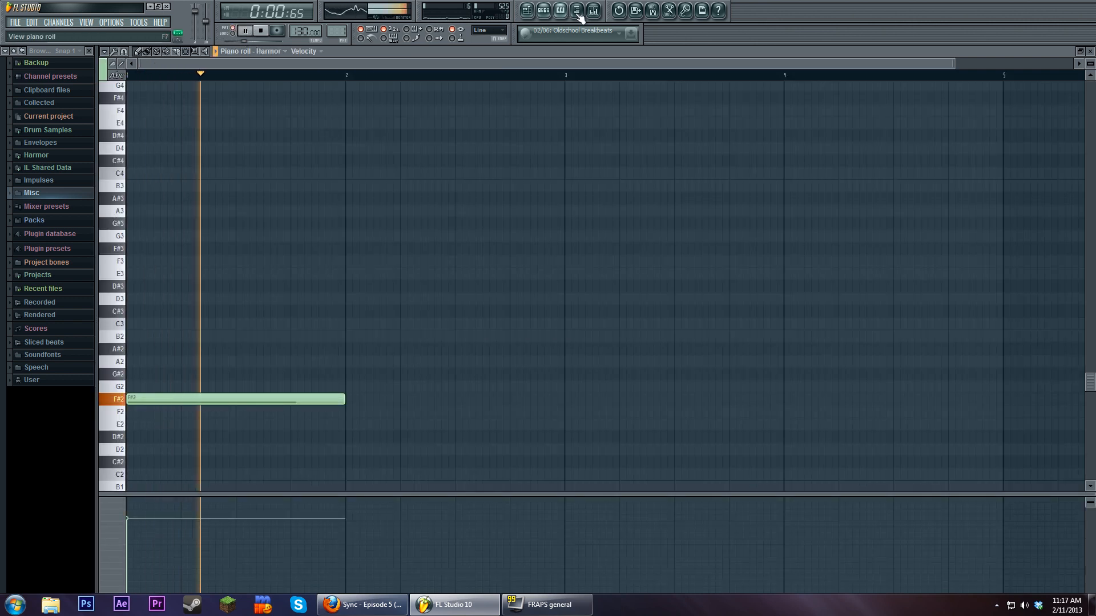
pyautogui.press('F9')
pyautogui.click(853, 163)
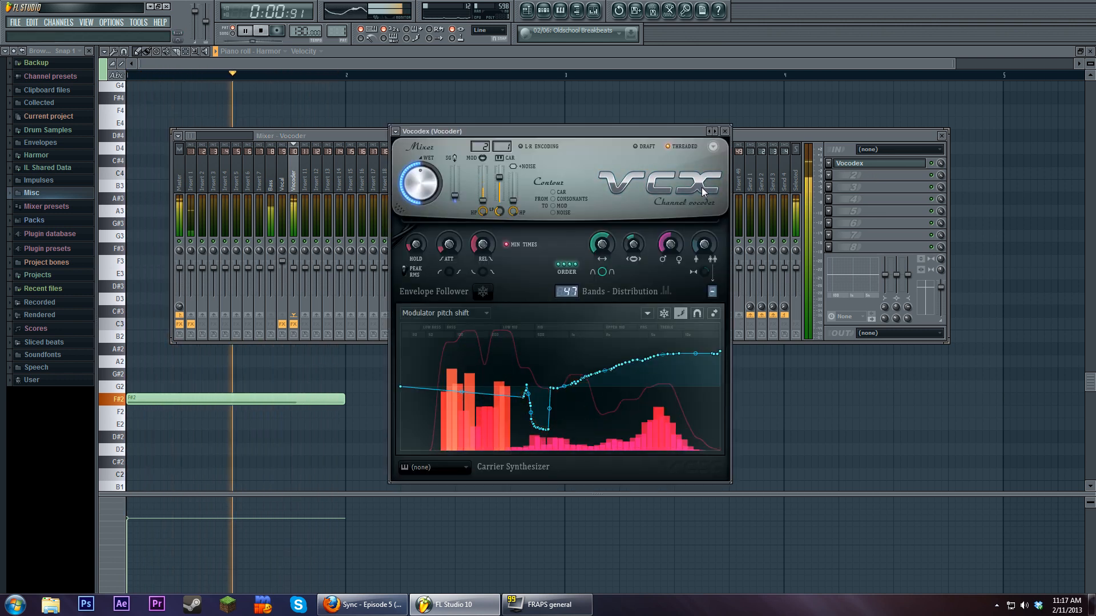
pyautogui.press('space')
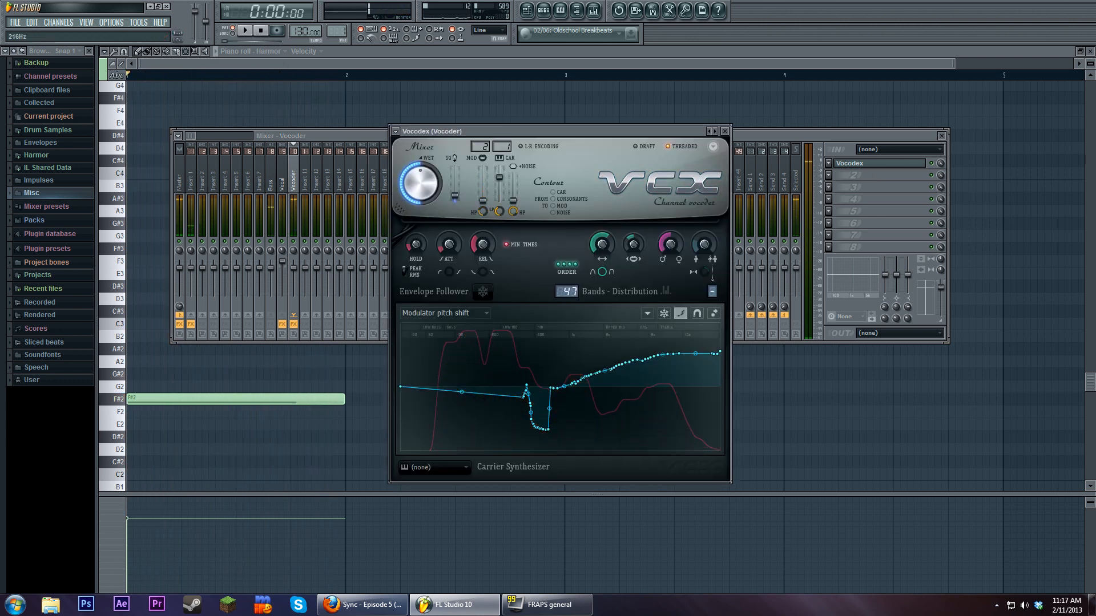
pyautogui.moveTo(482, 200)
pyautogui.mouseDown()
pyautogui.moveTo(482, 166)
pyautogui.moveTo(487, 186)
pyautogui.mouseUp()
# - Return to the playlist, audition the loop in song mode, and reopen Vocodex from the Vocoder mixer track
pyautogui.press('F5')
pyautogui.click(543, 11)
pyautogui.click(543, 10)
pyautogui.click(245, 30)
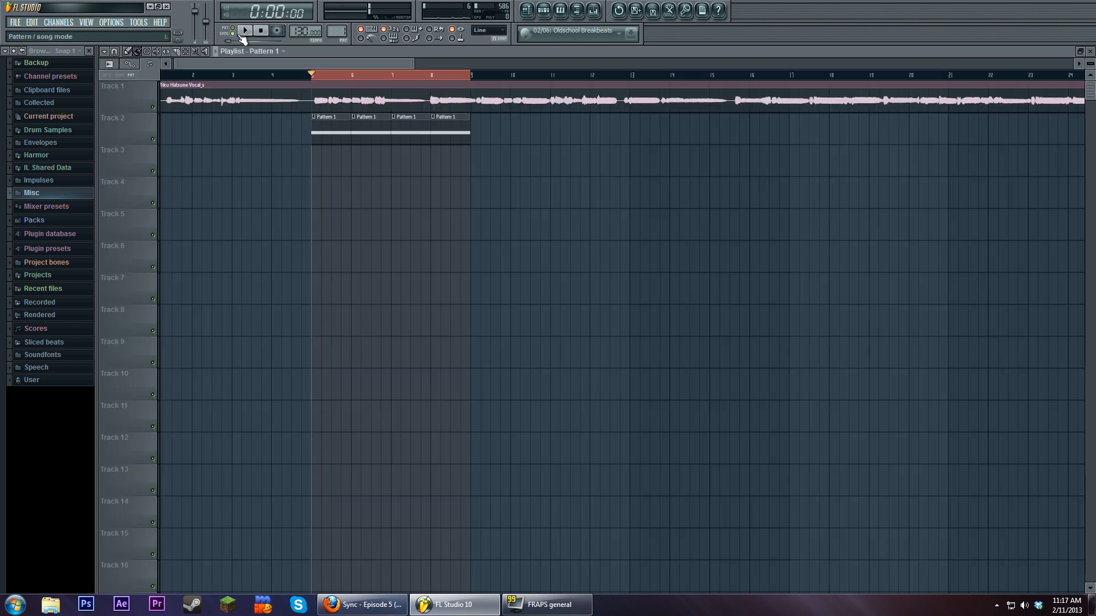
pyautogui.click(593, 10)
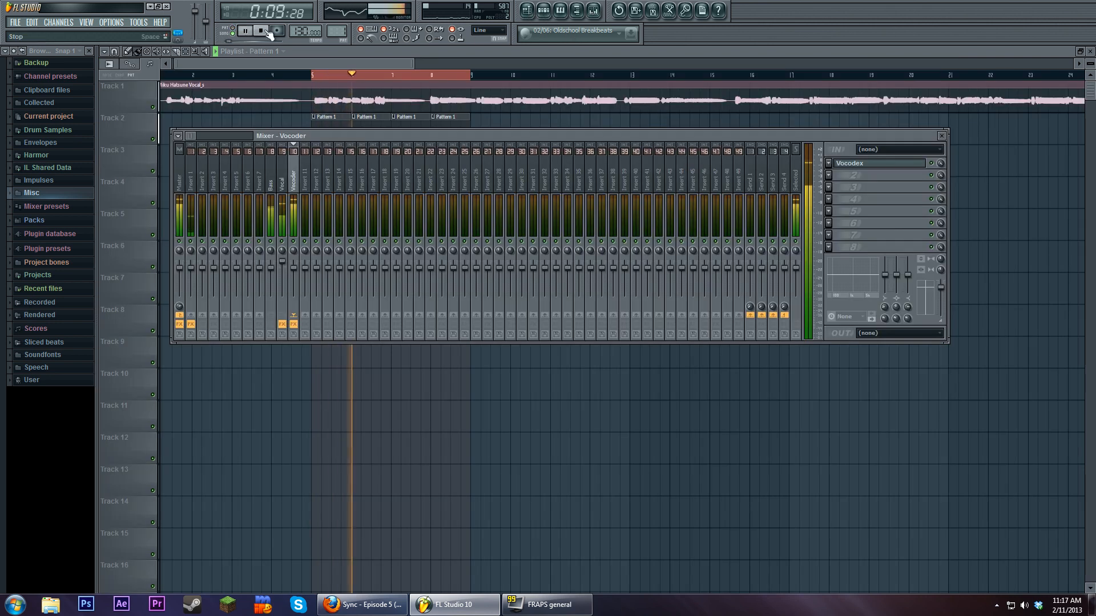
pyautogui.press('space')
pyautogui.click(879, 164)
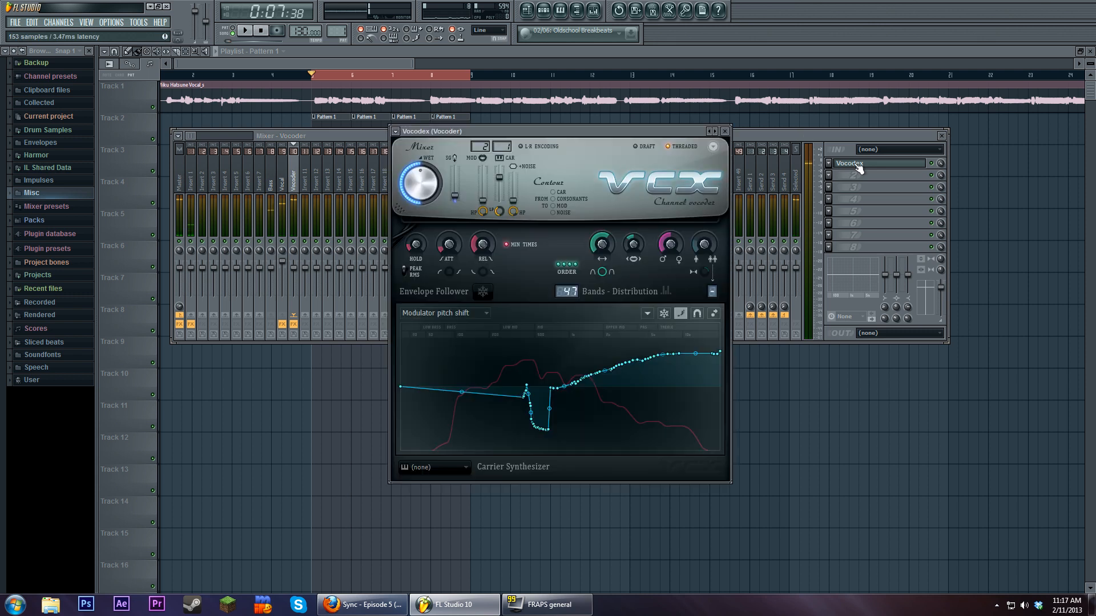
# - Draw a Band gain multiplier curve with slightly boosted lows, a dip in the upper mids and raised highs while the loop plays
pyautogui.click(464, 313)
pyautogui.click(445, 336)
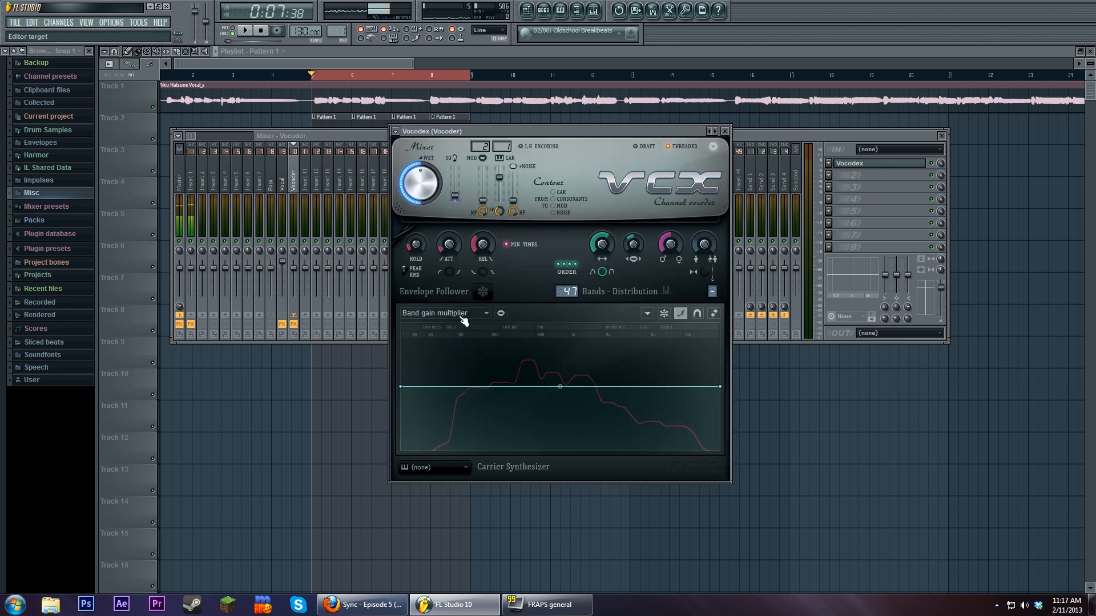
pyautogui.click(457, 312)
pyautogui.click(458, 312)
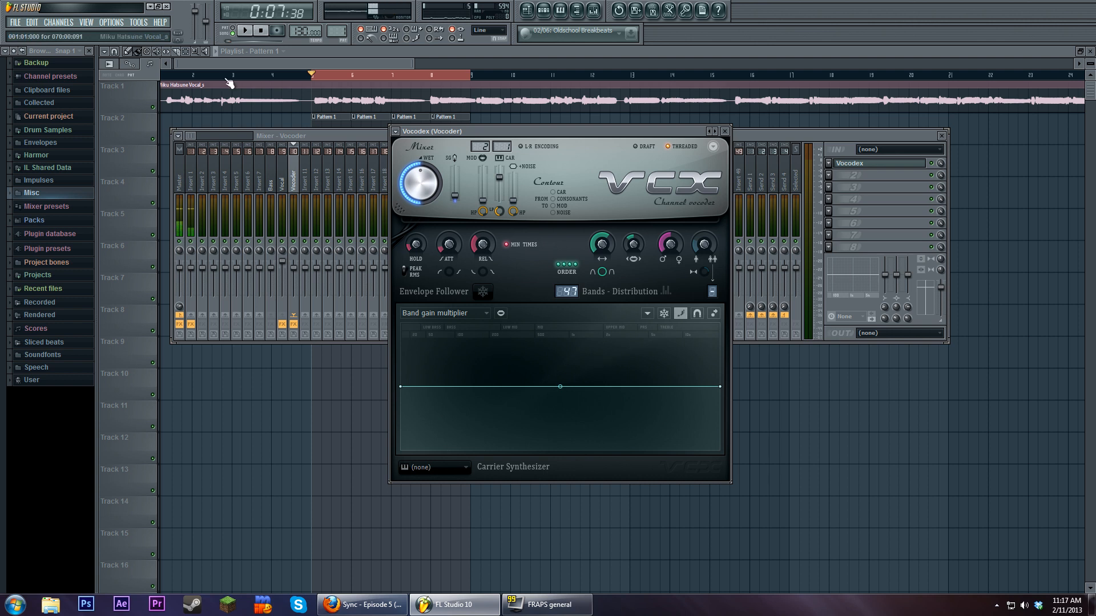
pyautogui.press('space')
pyautogui.moveTo(560, 386)
pyautogui.mouseDown()
pyautogui.moveTo(596, 411)
pyautogui.moveTo(721, 342)
pyautogui.mouseUp()
pyautogui.moveTo(562, 400)
pyautogui.mouseDown()
pyautogui.moveTo(588, 384)
pyautogui.moveTo(607, 421)
pyautogui.moveTo(688, 365)
pyautogui.mouseUp()
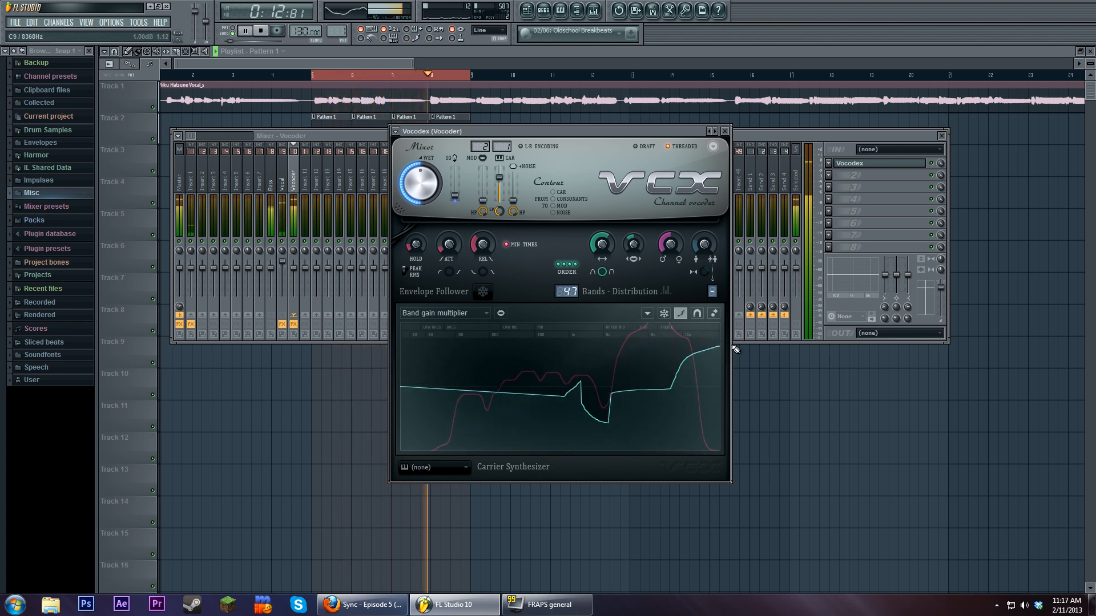
pyautogui.moveTo(481, 392); pyautogui.dragTo(489, 380)
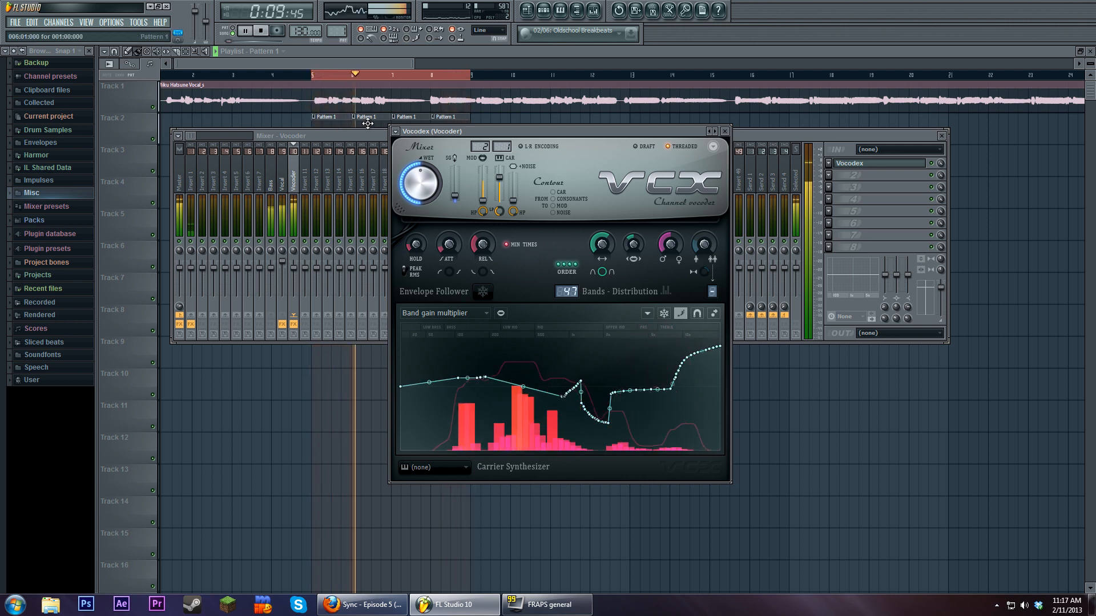
pyautogui.press('space')
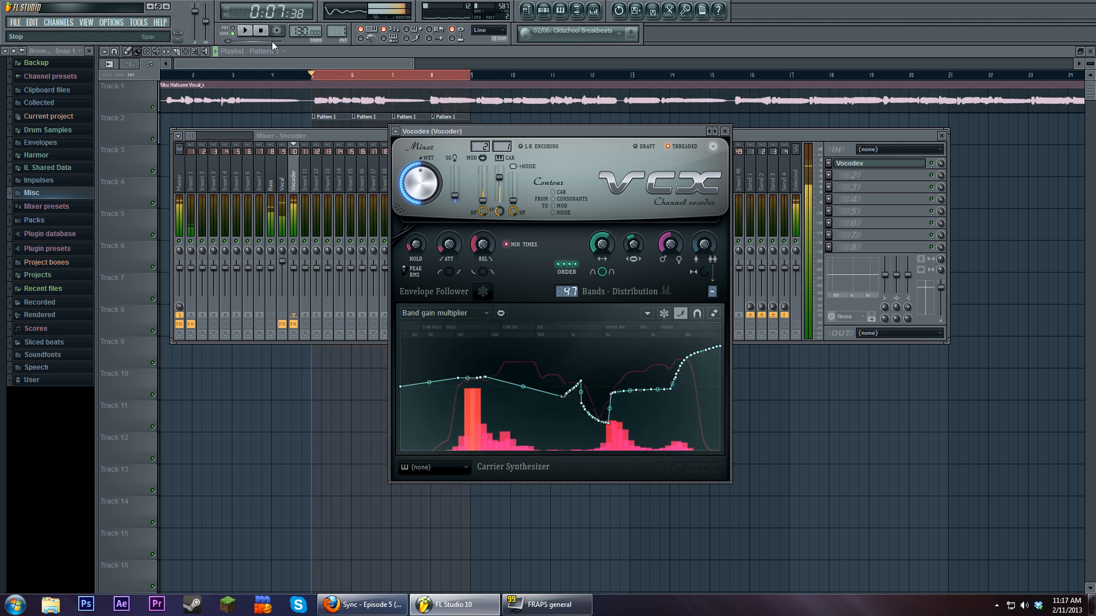
# - Audition a zigzag Band panning curve over the loop, and flatten the curve back to centre
pyautogui.click(492, 313)
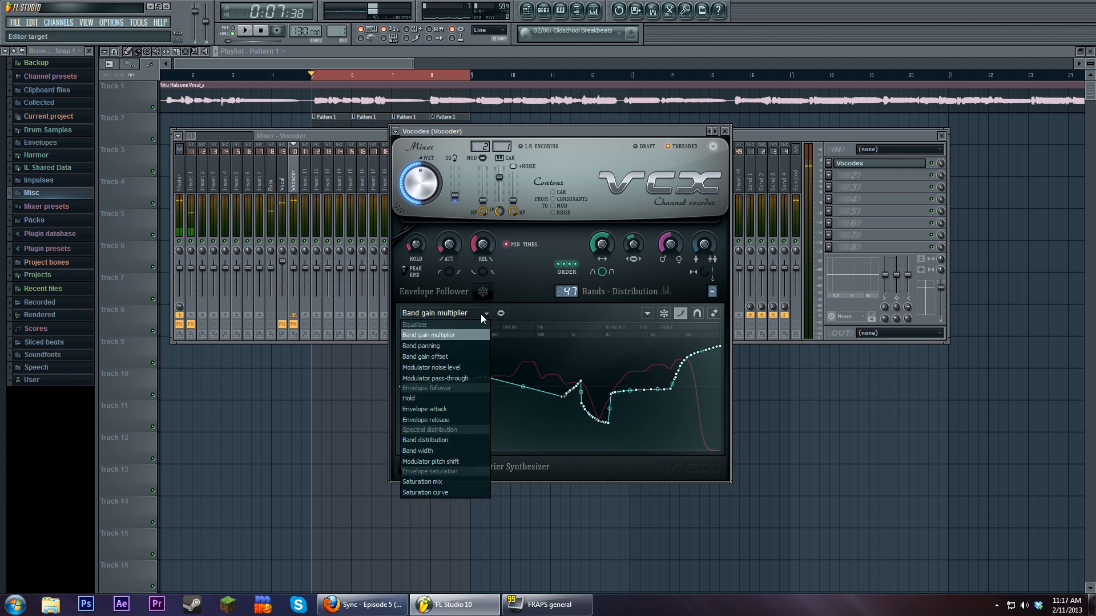
pyautogui.click(475, 346)
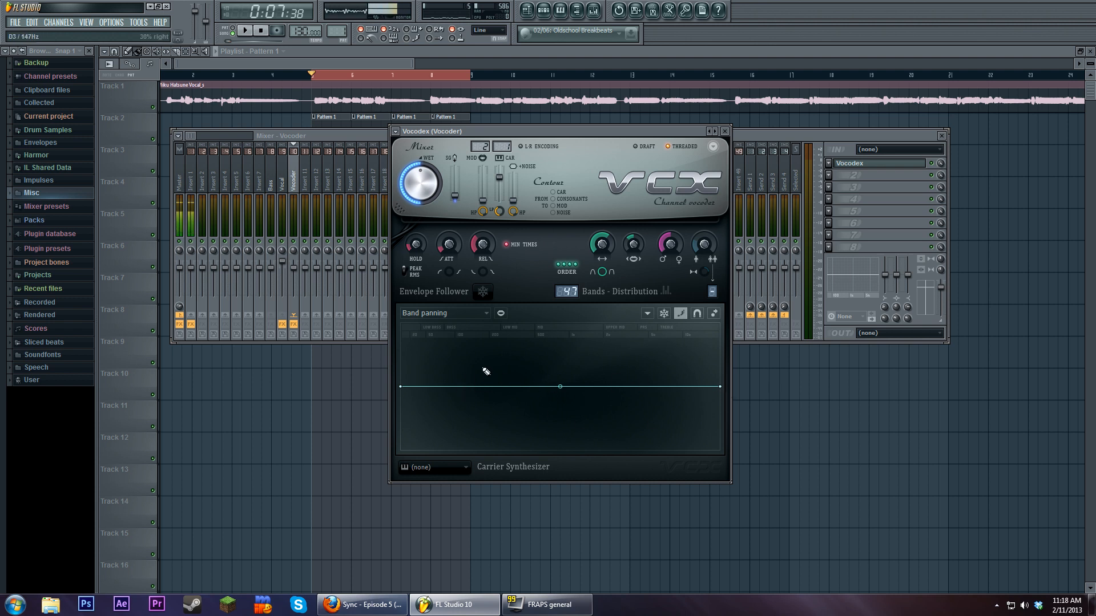
pyautogui.press('space')
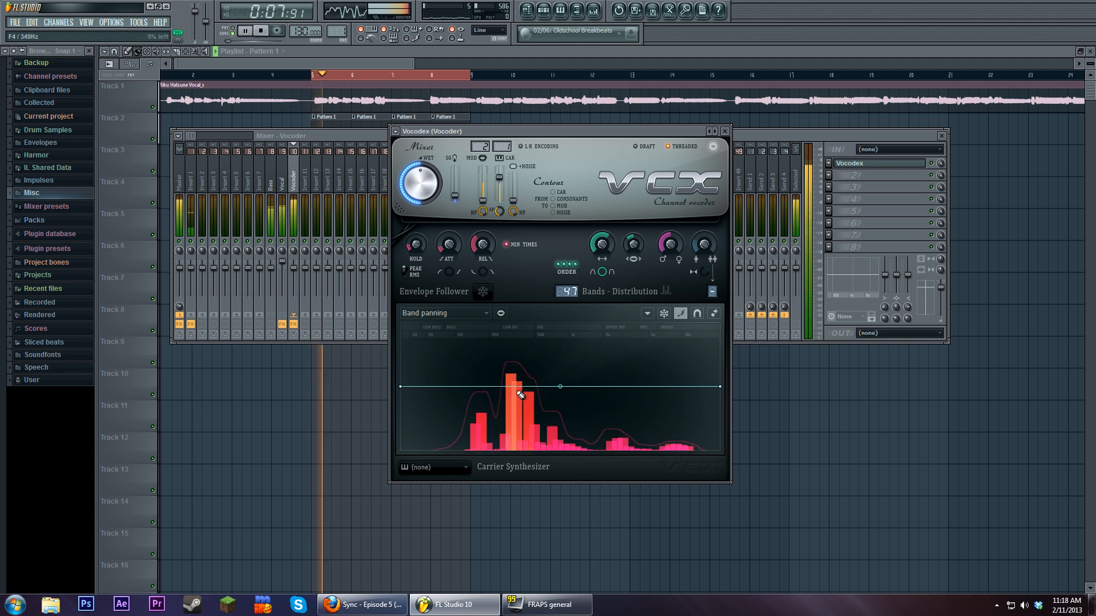
pyautogui.moveTo(501, 389)
pyautogui.mouseDown()
pyautogui.moveTo(592, 422)
pyautogui.moveTo(656, 388)
pyautogui.moveTo(778, 453)
pyautogui.mouseUp()
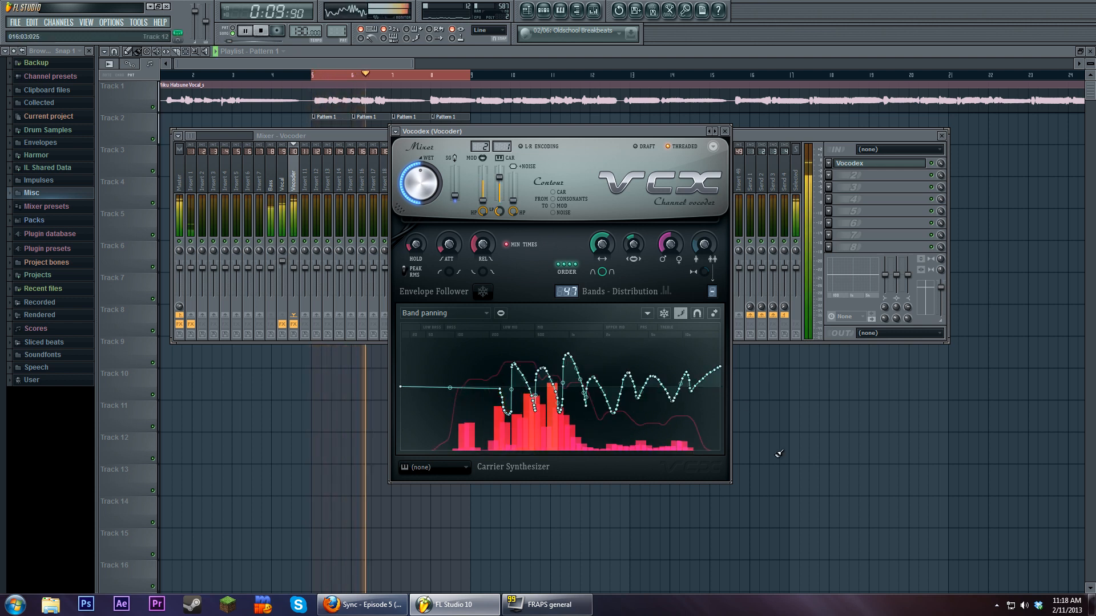
pyautogui.click(262, 31)
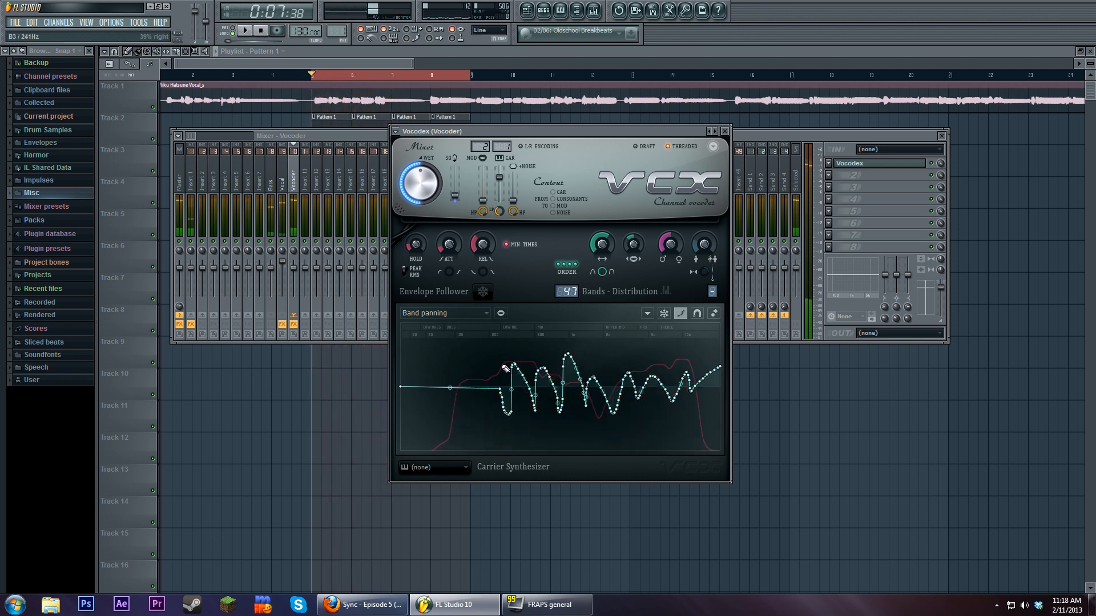
pyautogui.moveTo(403, 387)
pyautogui.mouseDown()
pyautogui.moveTo(580, 371)
pyautogui.moveTo(790, 378)
pyautogui.mouseUp()
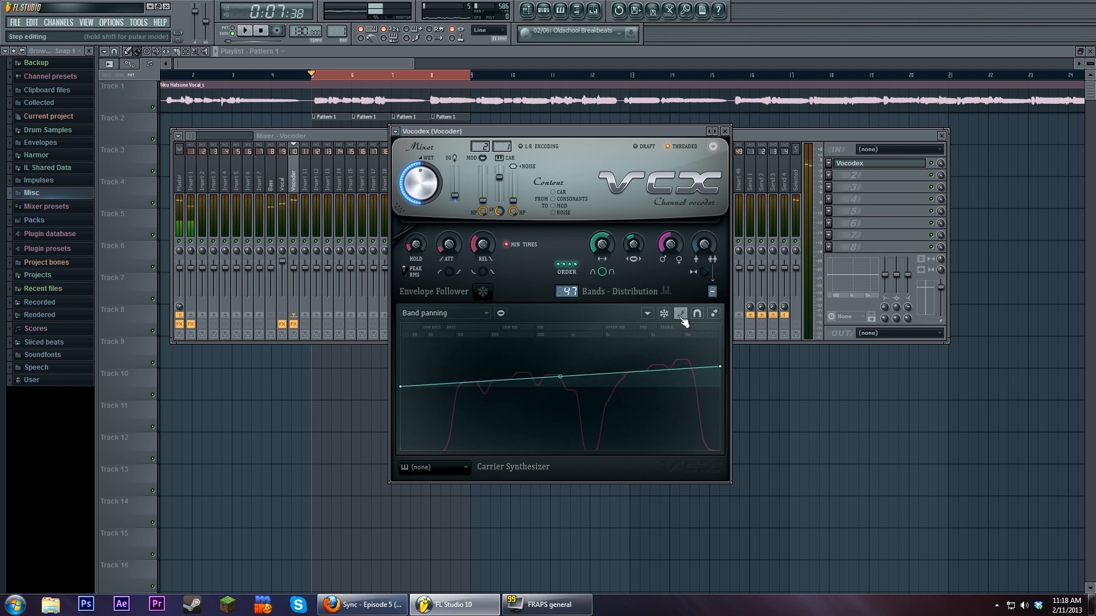
pyautogui.moveTo(723, 364); pyautogui.dragTo(724, 387)
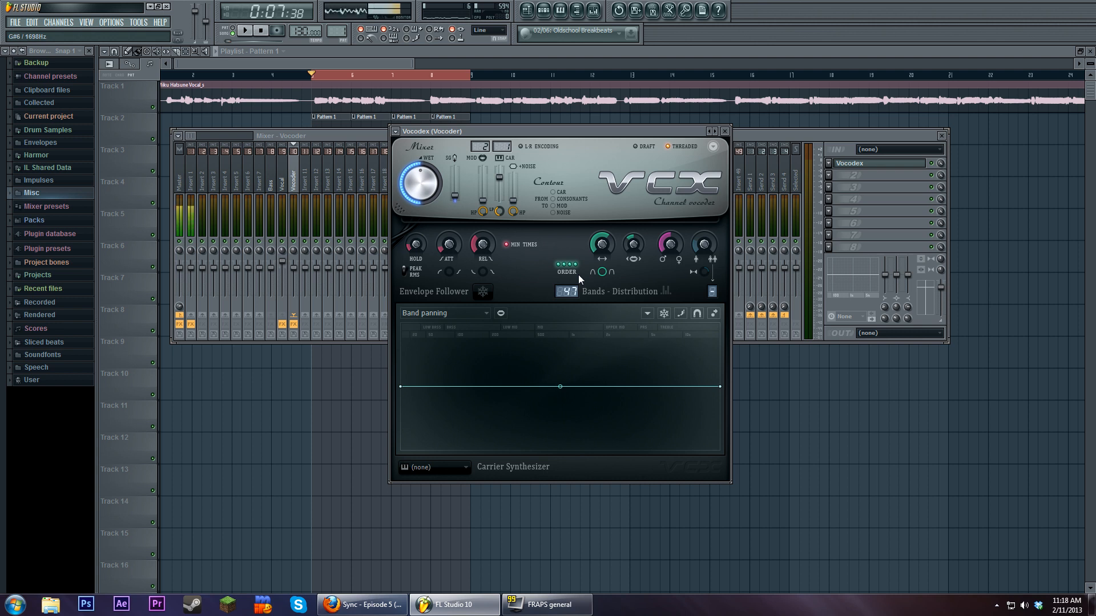
# - Audition a Band gain offset curve with cut lows and boosted highs, and flatten it back to the centre line
pyautogui.click(472, 315)
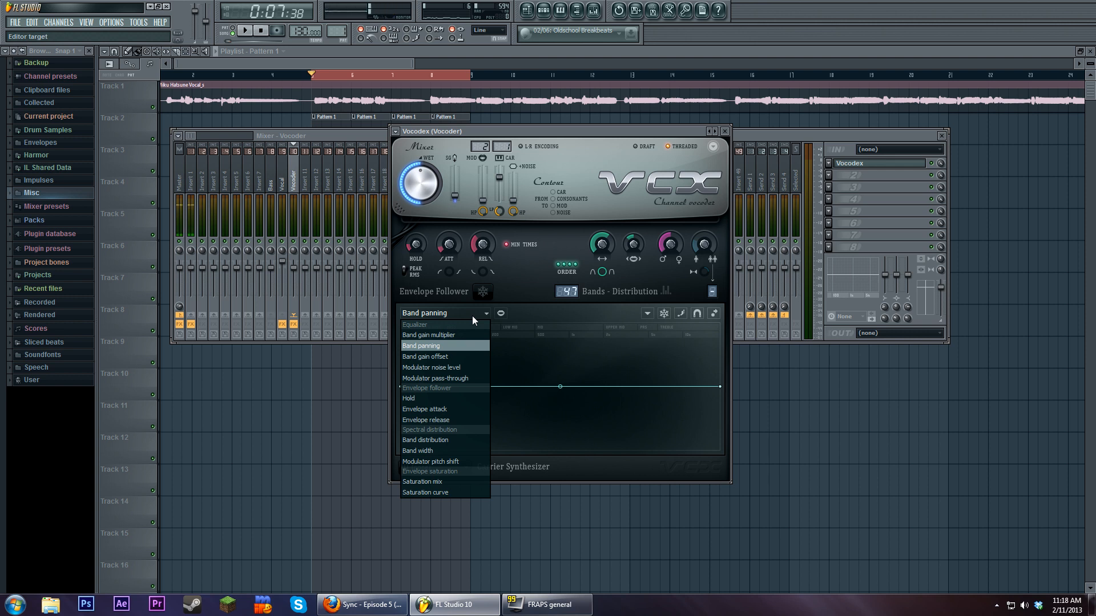
pyautogui.click(463, 356)
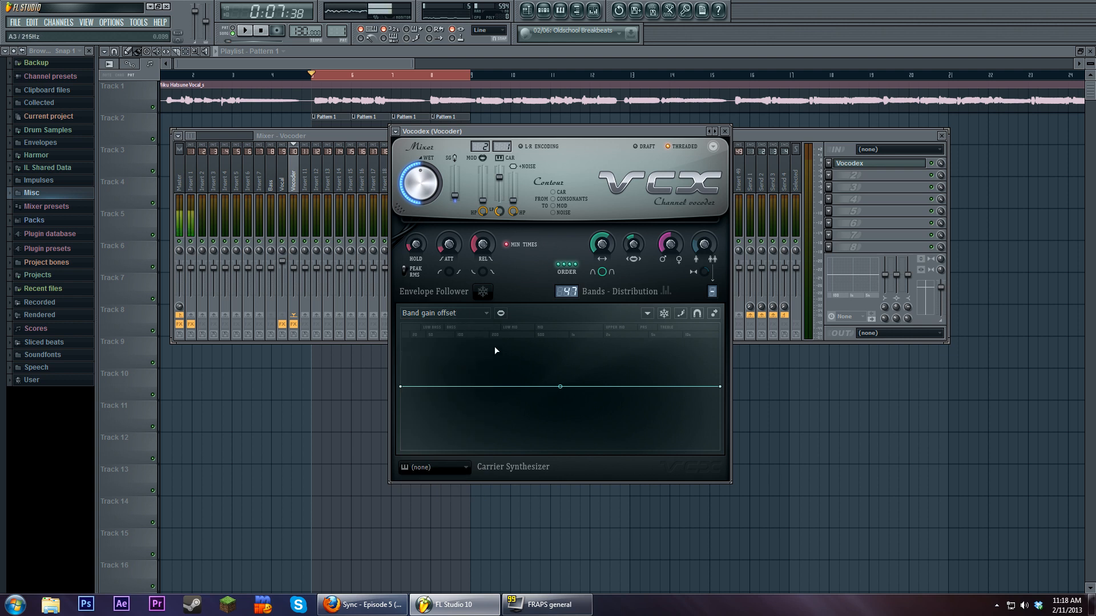
pyautogui.press('space')
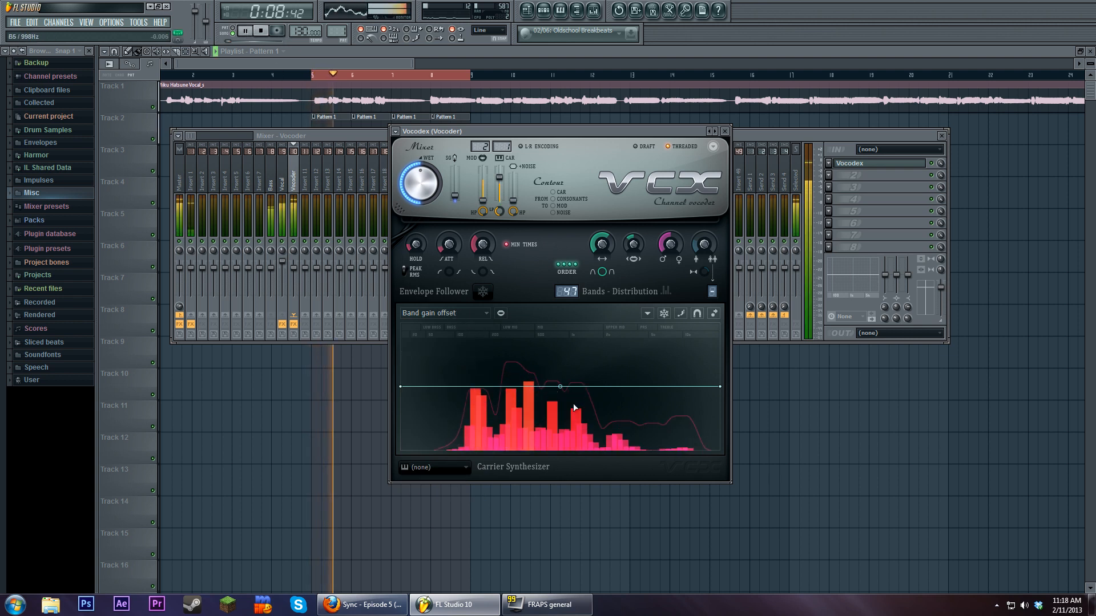
pyautogui.moveTo(563, 387); pyautogui.dragTo(579, 361)
pyautogui.moveTo(522, 451); pyautogui.dragTo(453, 445)
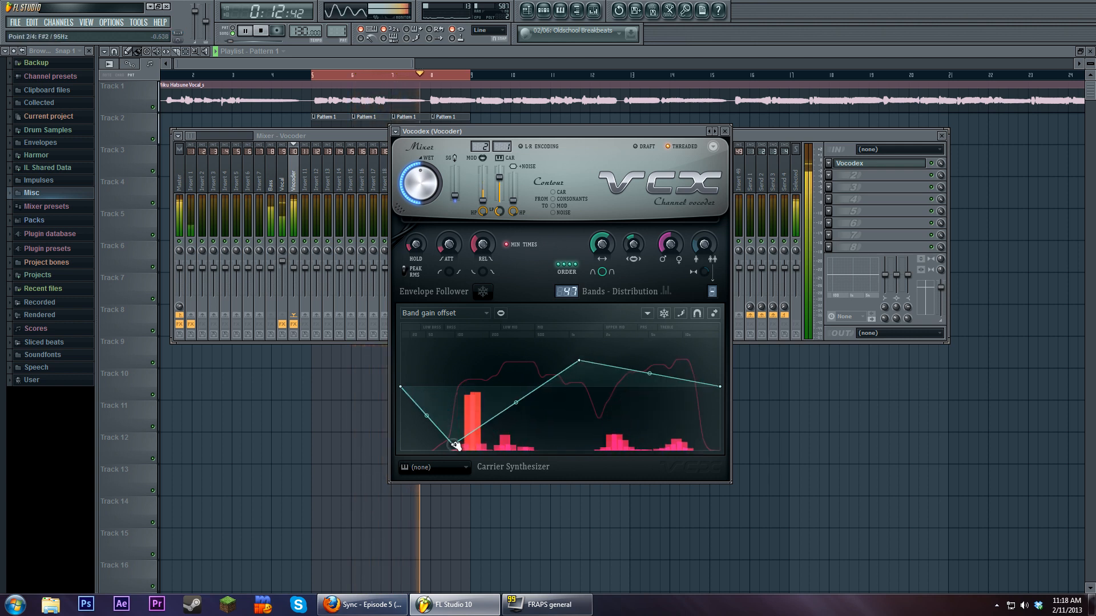
pyautogui.moveTo(579, 361); pyautogui.dragTo(637, 356)
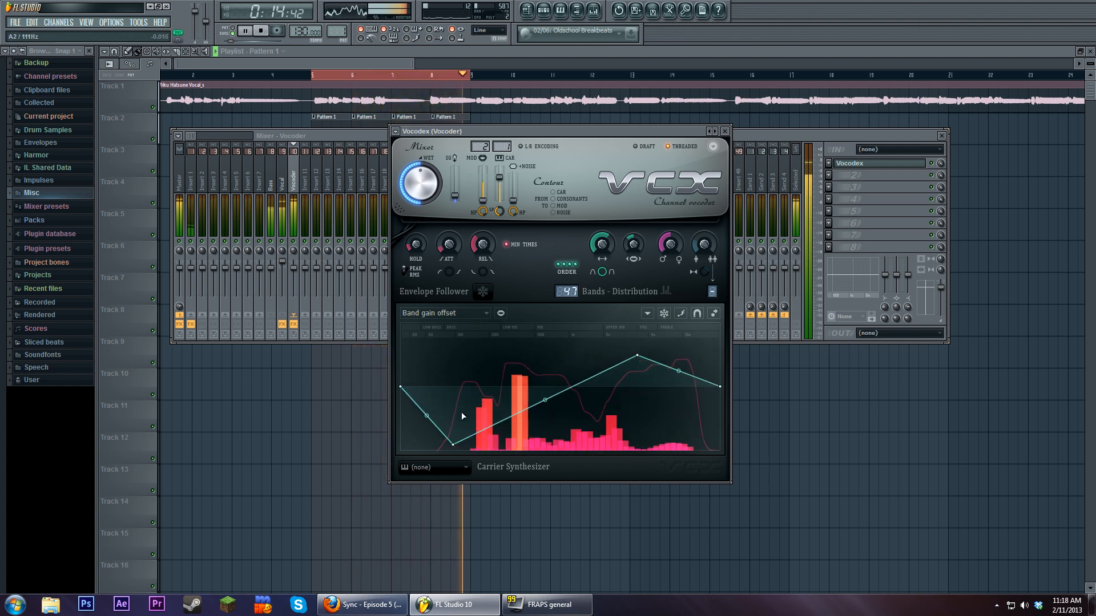
pyautogui.moveTo(452, 444); pyautogui.dragTo(532, 386)
pyautogui.moveTo(635, 363); pyautogui.dragTo(641, 386)
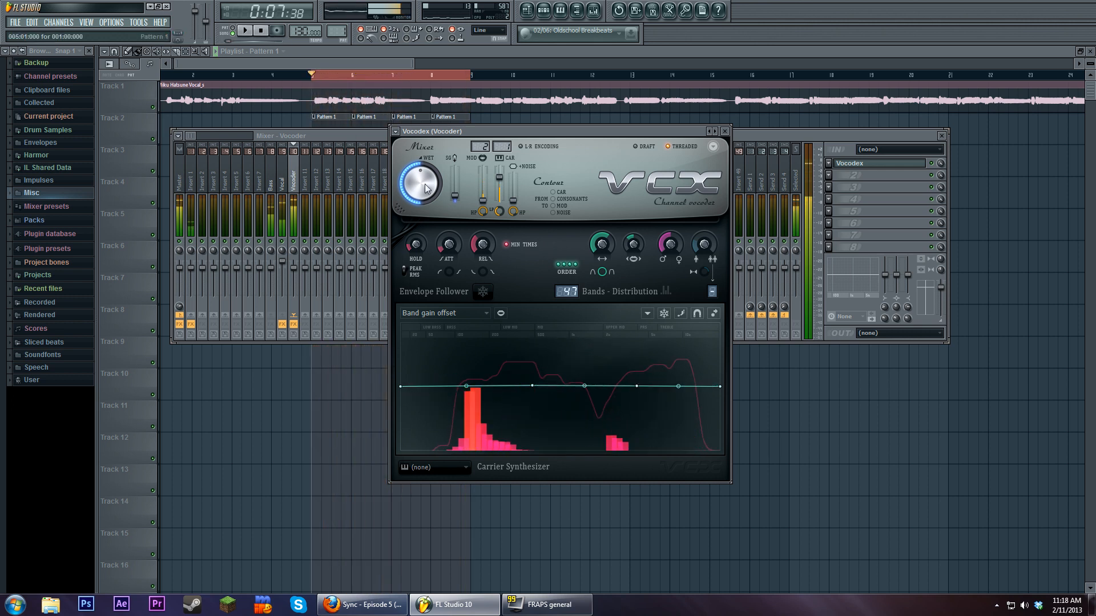
# - Stop the loop, open the Vocodex page of the reference manual, and skim its Parameters section
pyautogui.press('space')
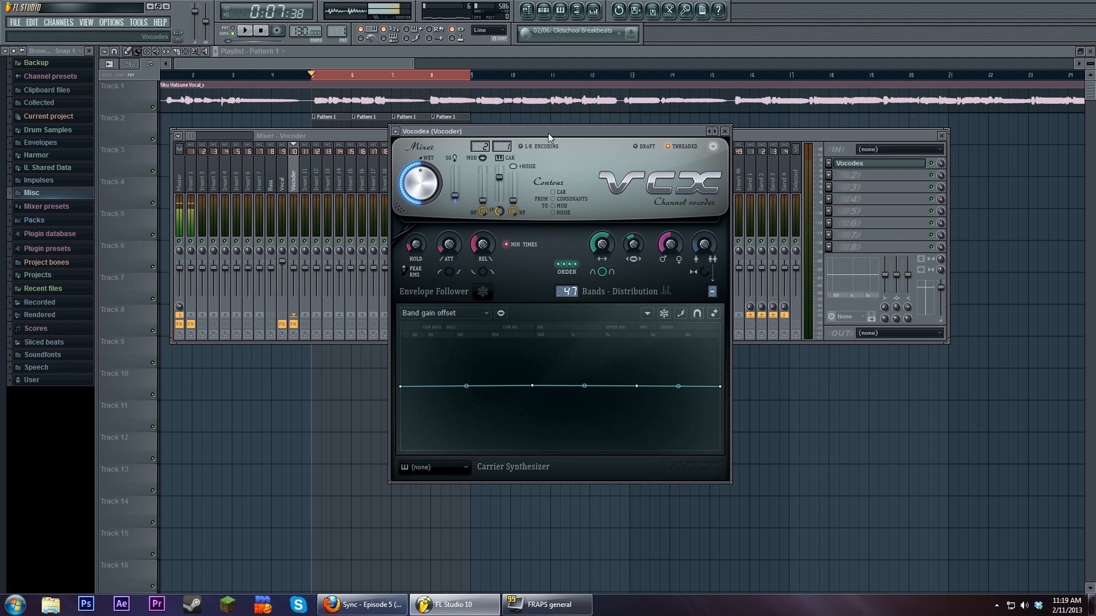
pyautogui.moveTo(548, 132); pyautogui.dragTo(637, 124)
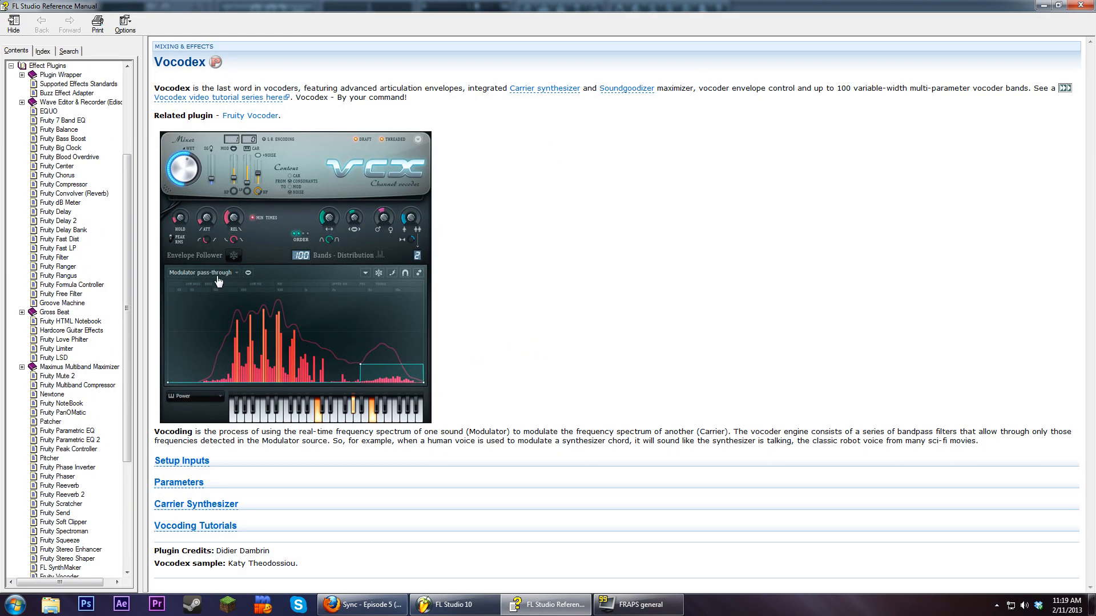
pyautogui.click(178, 483)
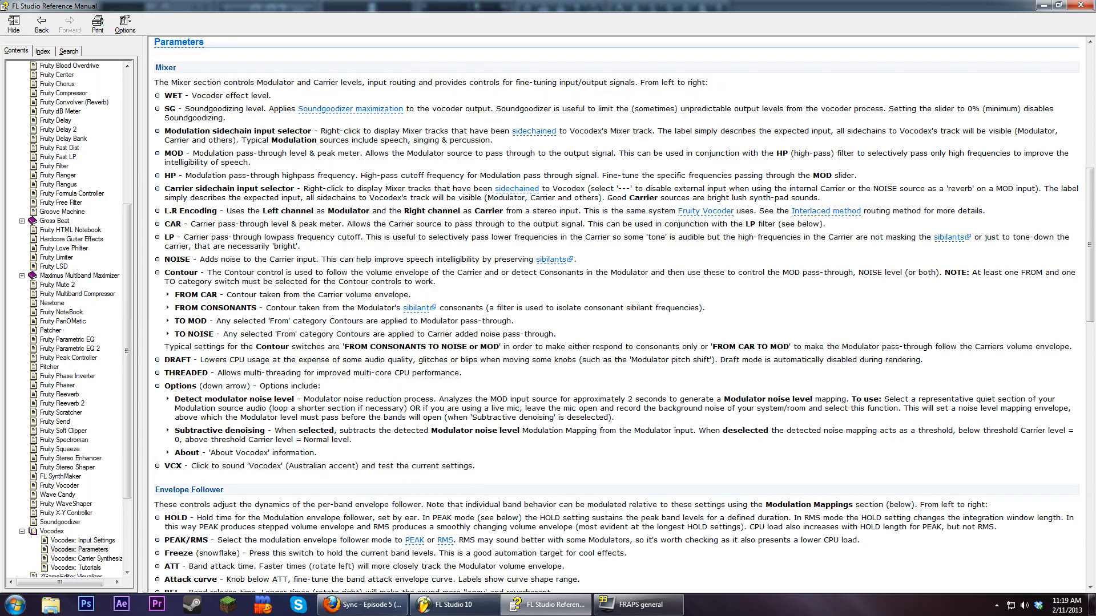
pyautogui.scroll(-10, 617, 314)
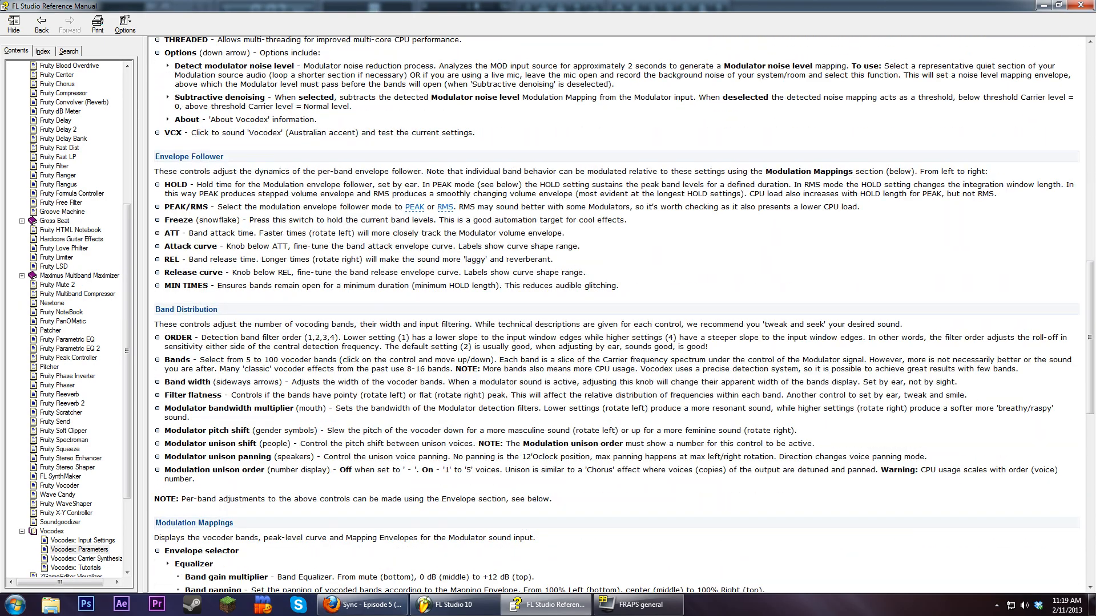
pyautogui.scroll(-20, 306, 365)
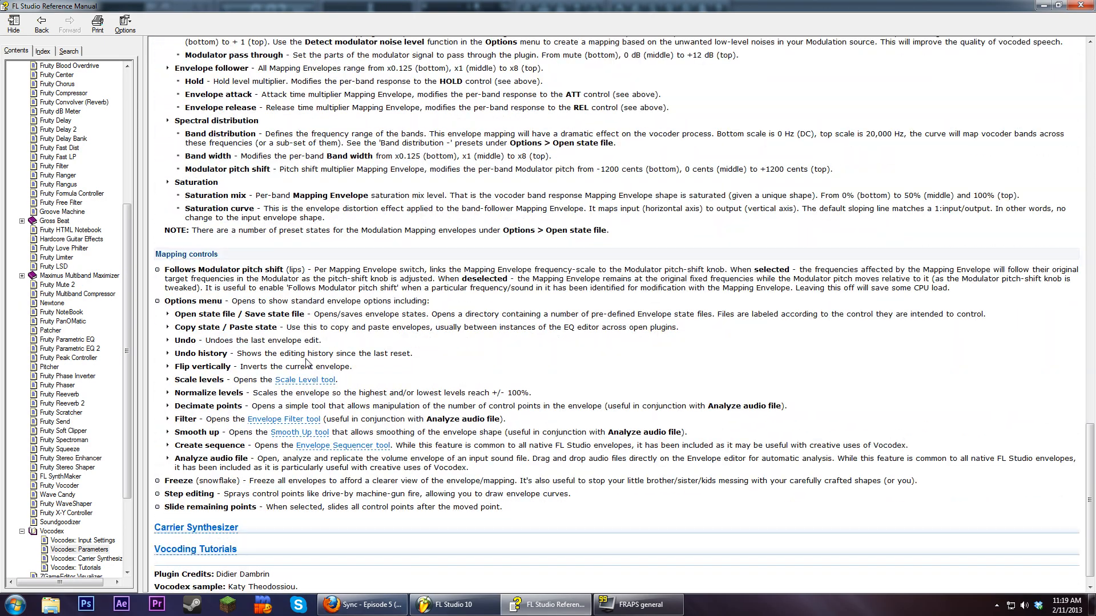
pyautogui.scroll(-1, 306, 362)
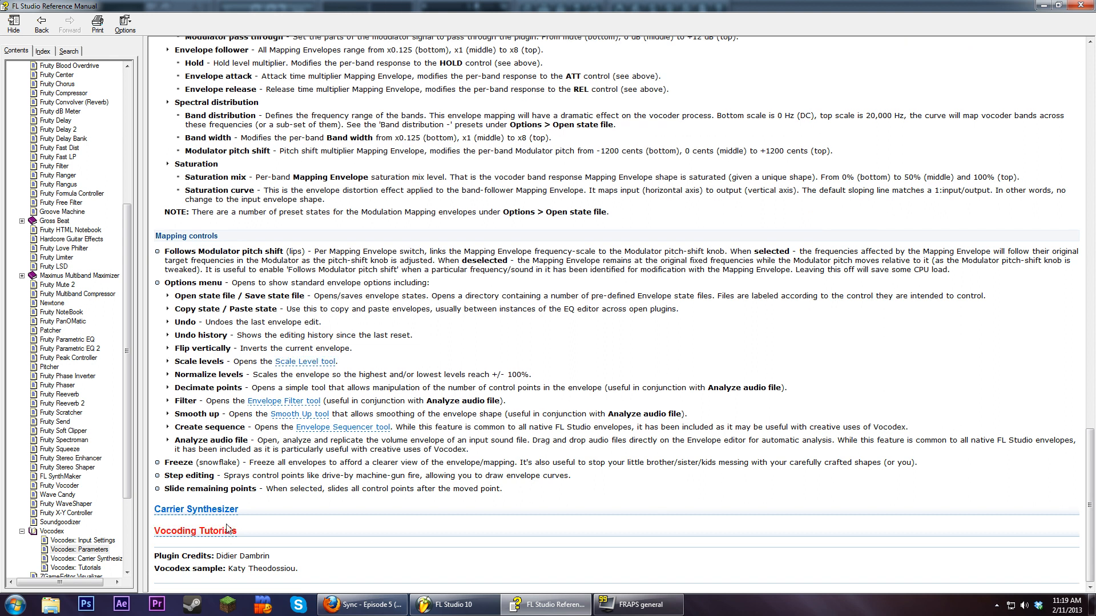
pyautogui.scroll(15, 231, 513)
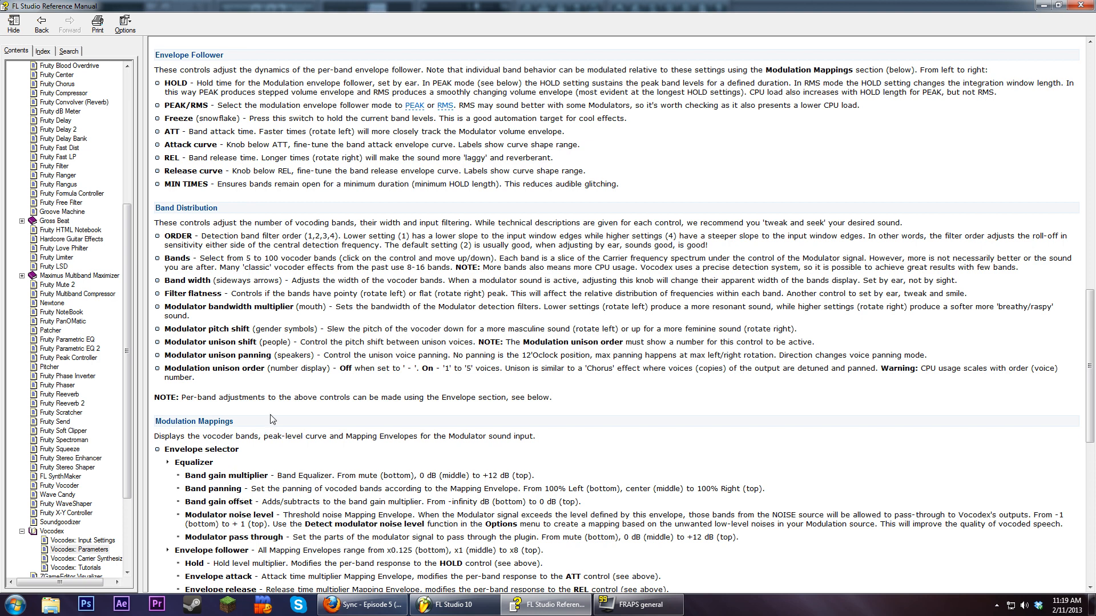
pyautogui.scroll(12, 272, 420)
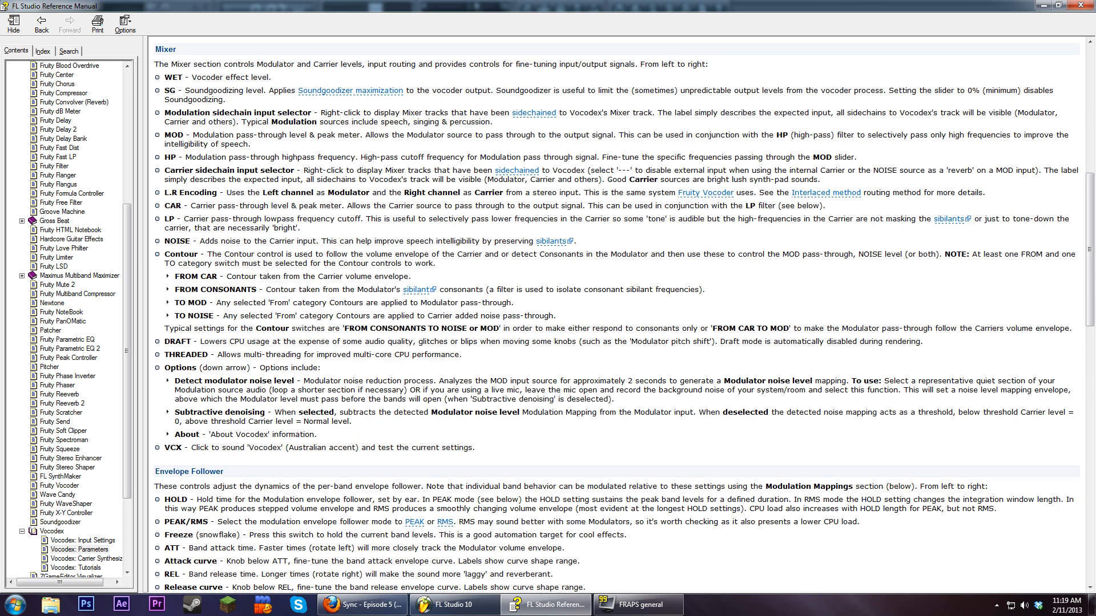
pyautogui.scroll(10, 617, 314)
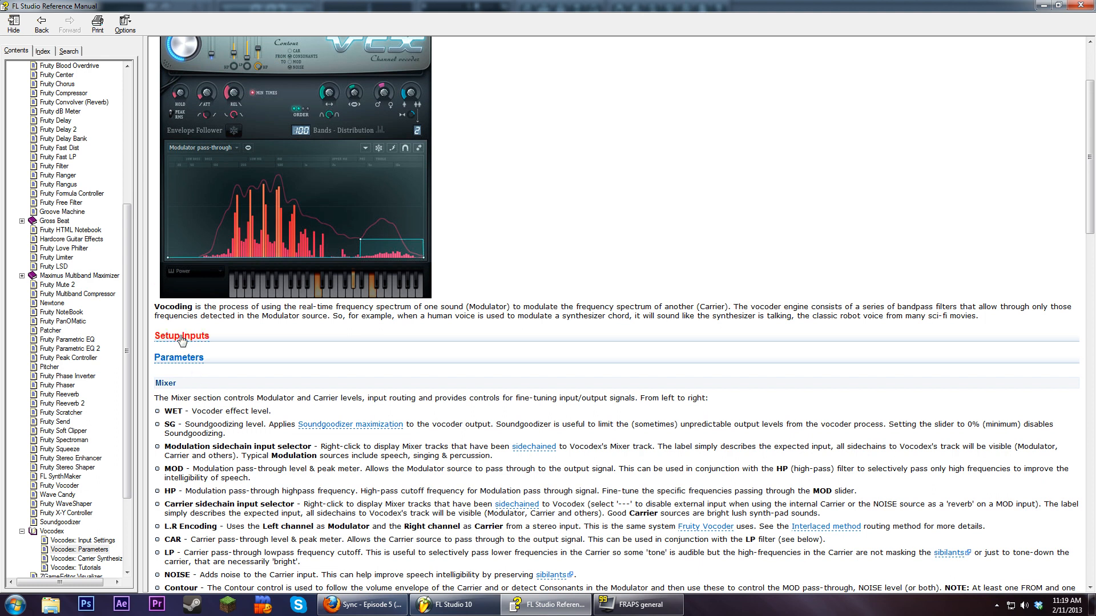
# - Read the Band gain offset entry under Modulation Mappings, and close the manual
pyautogui.click(199, 149)
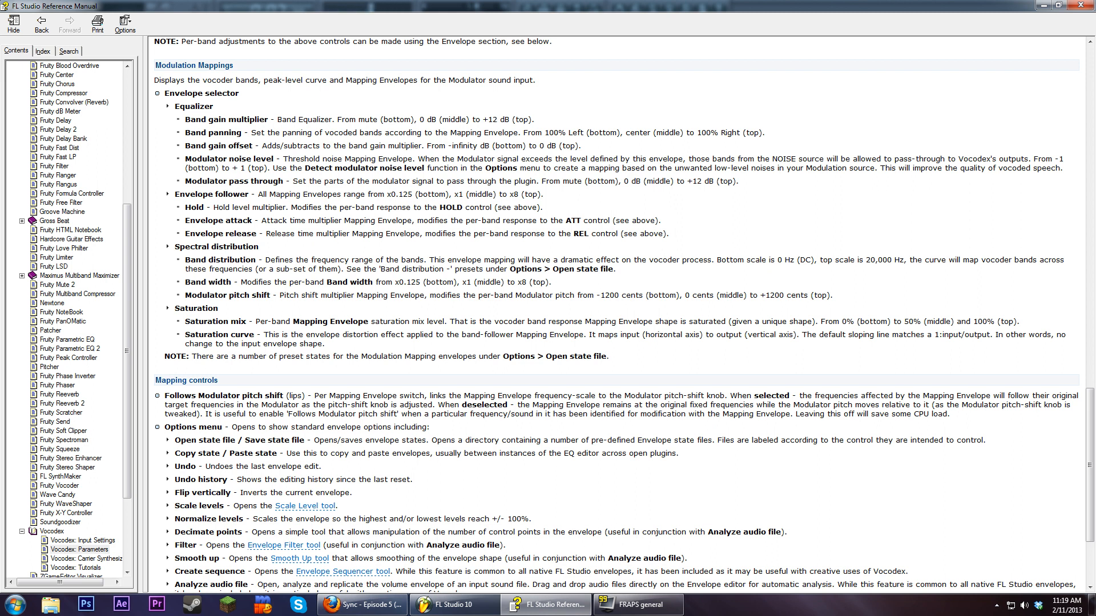
pyautogui.moveTo(185, 146); pyautogui.dragTo(583, 146)
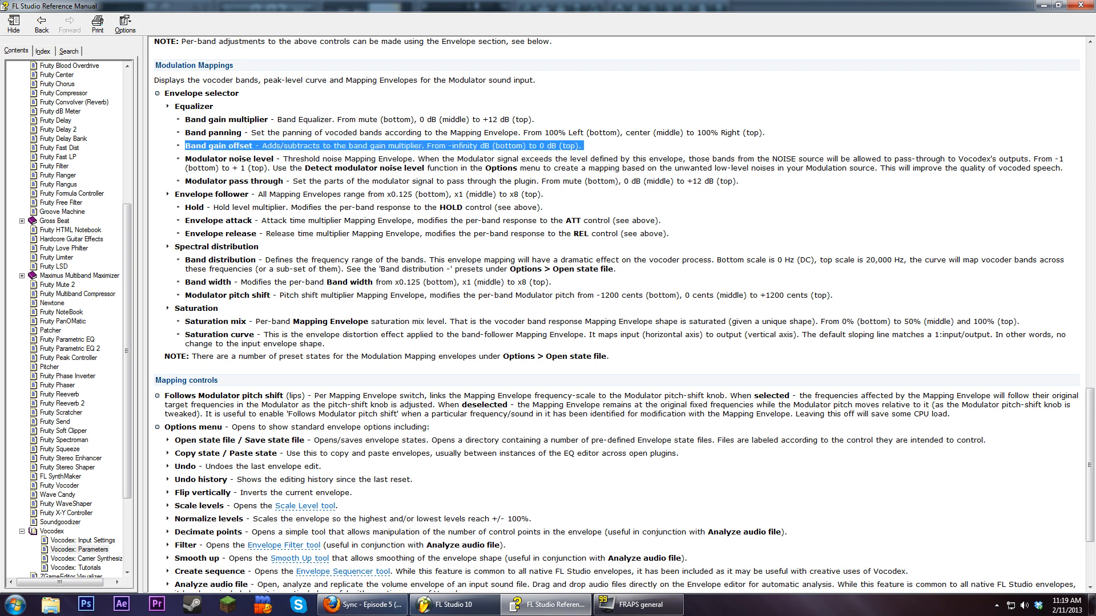
pyautogui.click(595, 152)
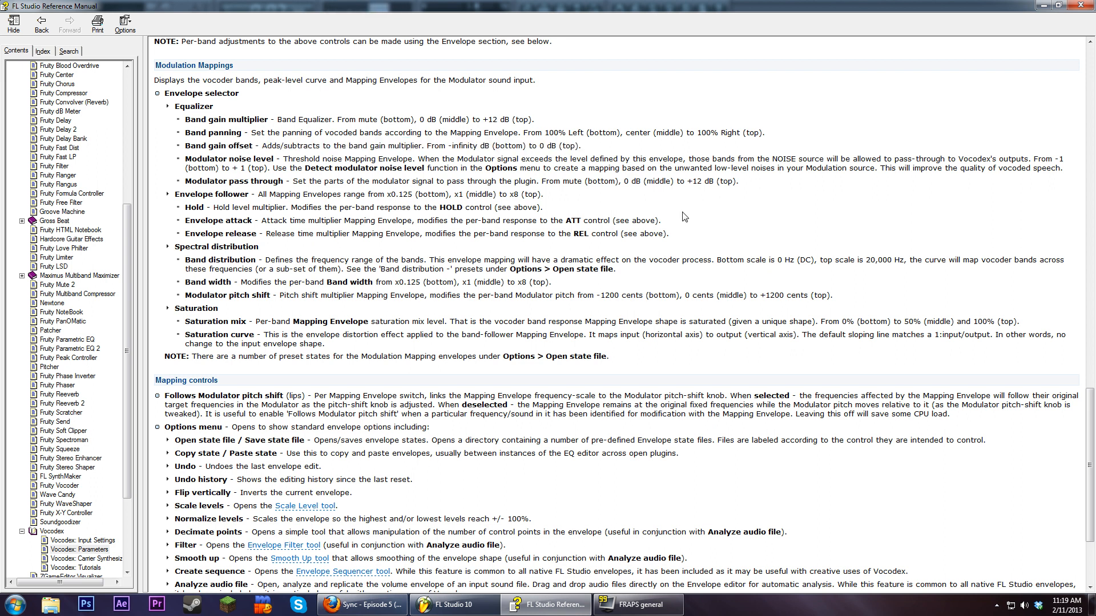
pyautogui.click(1080, 6)
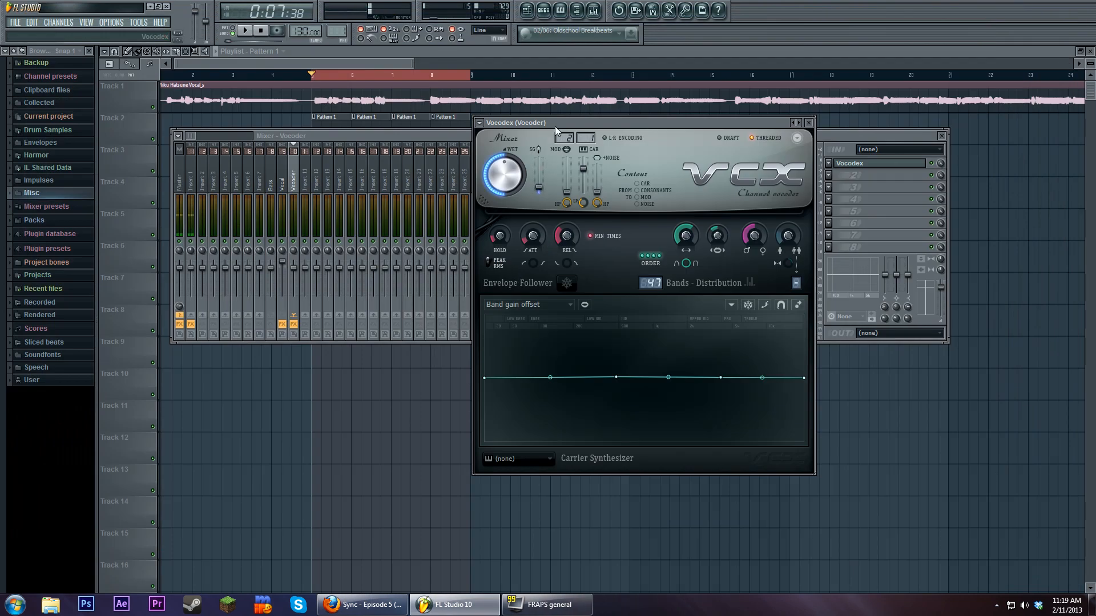
# - Redraw the Band gain multiplier curve with strongly cut lows and a nearly level plateau through the low mids, keeping the upper-mid dip and raised highs
pyautogui.moveTo(555, 126); pyautogui.dragTo(549, 138)
pyautogui.click(557, 319)
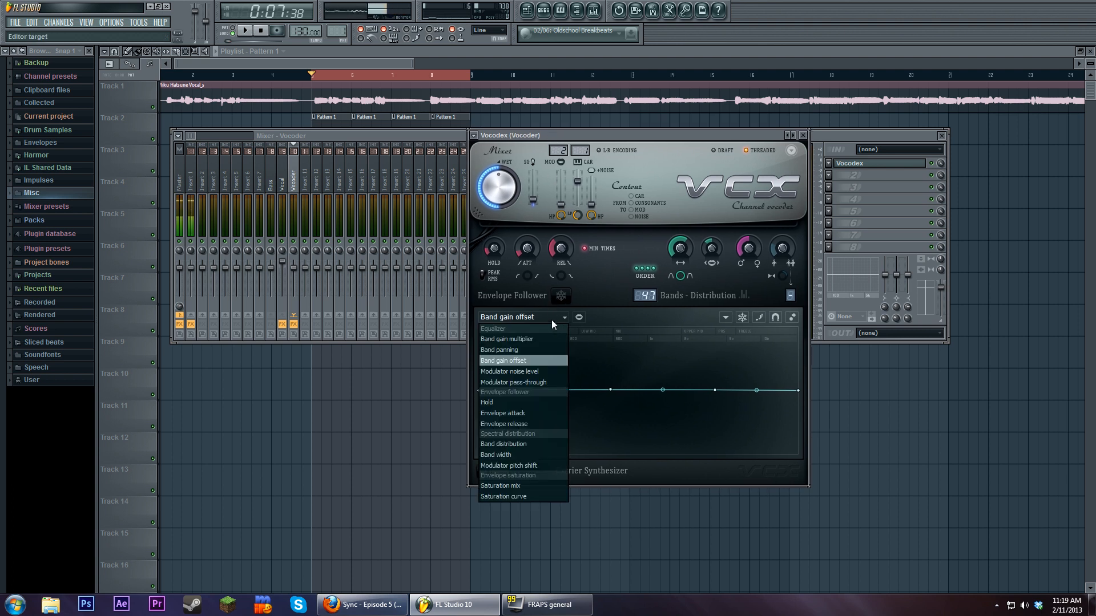
pyautogui.press('Up')
pyautogui.press('Up')
pyautogui.press('Return')
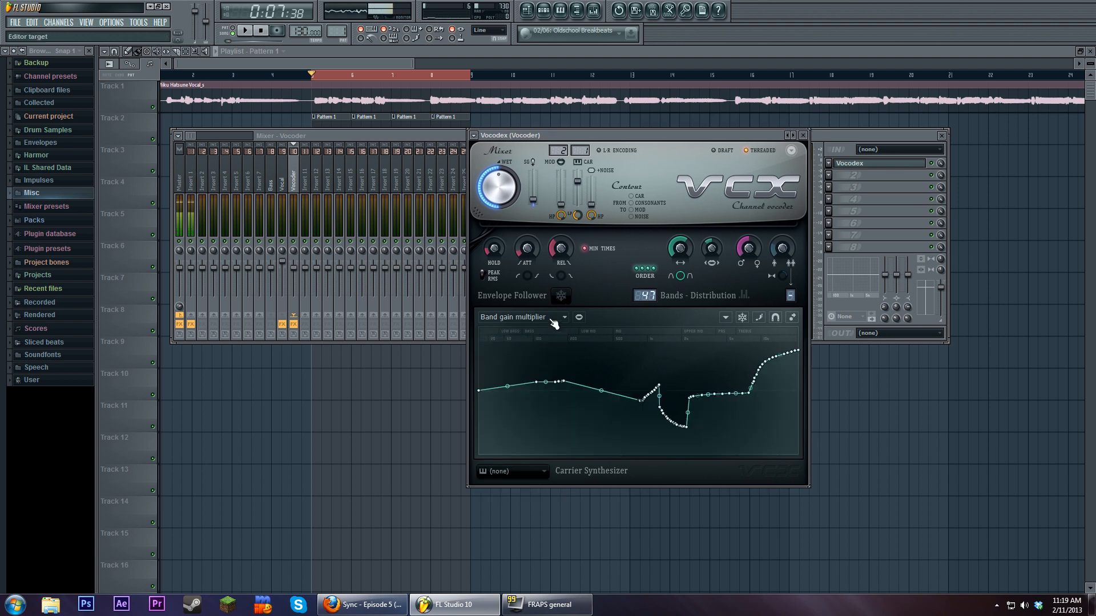
pyautogui.moveTo(565, 385)
pyautogui.mouseDown()
pyautogui.moveTo(571, 428)
pyautogui.moveTo(560, 443)
pyautogui.moveTo(470, 442)
pyautogui.moveTo(565, 439)
pyautogui.moveTo(472, 440)
pyautogui.moveTo(563, 430)
pyautogui.moveTo(568, 396)
pyautogui.moveTo(659, 387)
pyautogui.mouseUp()
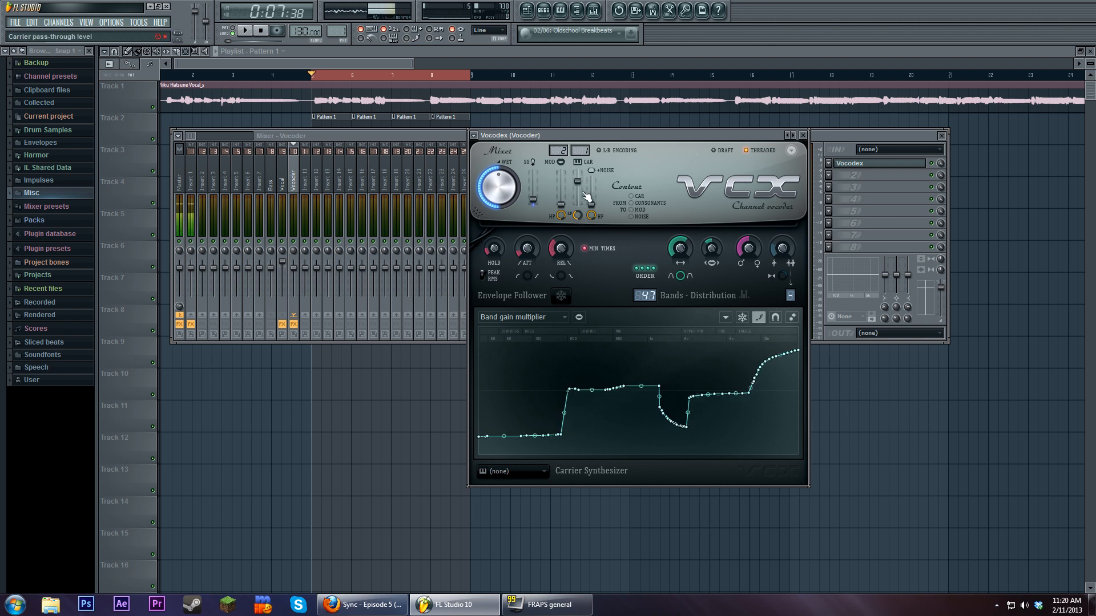
pyautogui.moveTo(662, 142); pyautogui.dragTo(633, 148)
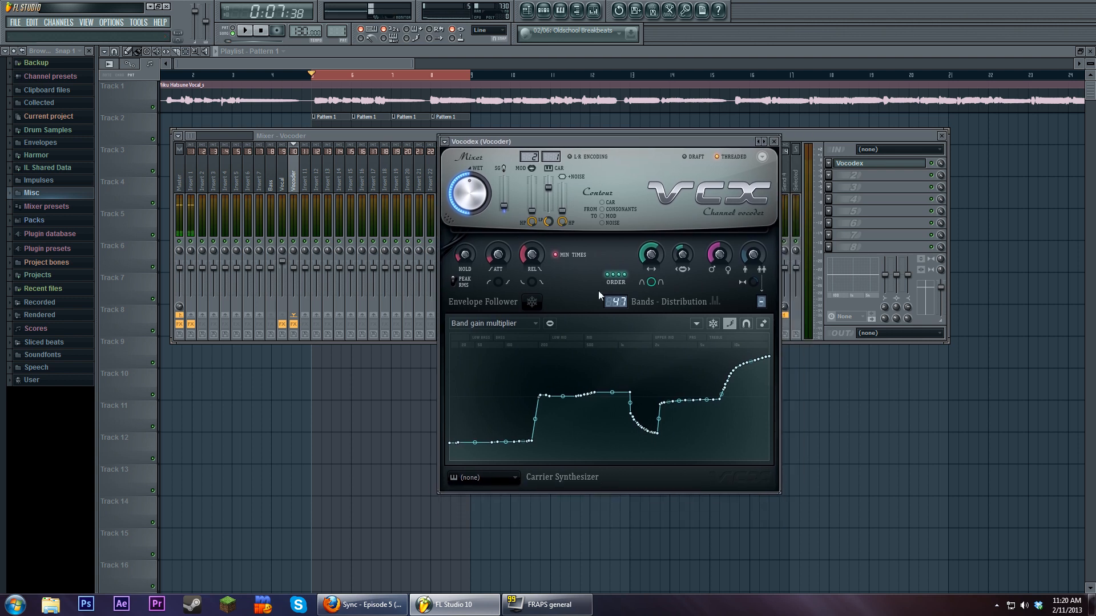
# - Inspect the Modulator noise level and Modulator pass-through curves in the Vocodex editor
pyautogui.click(513, 324)
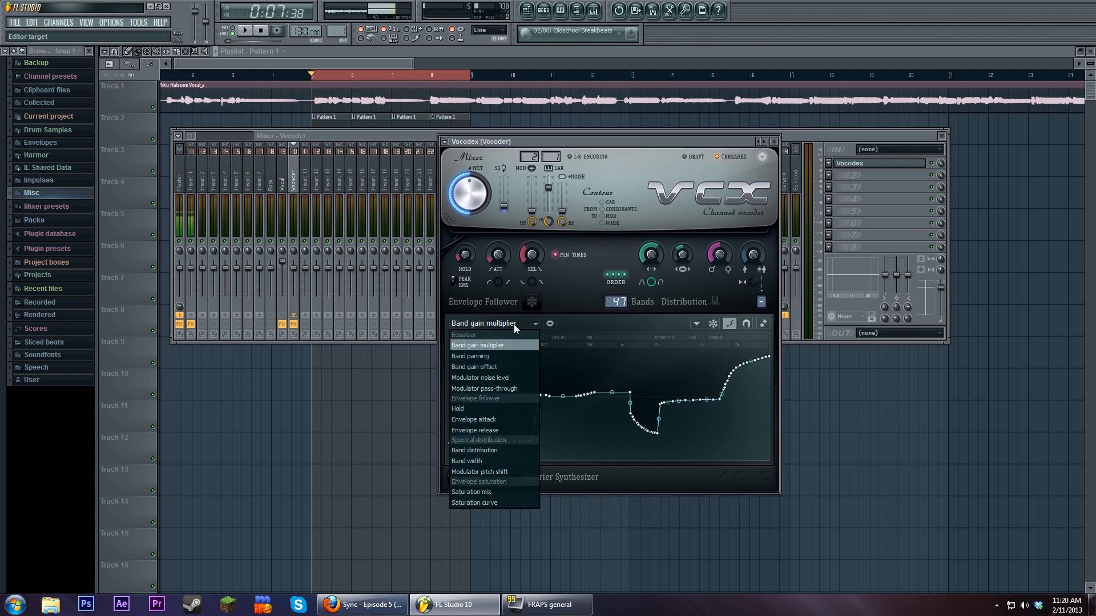
pyautogui.click(531, 377)
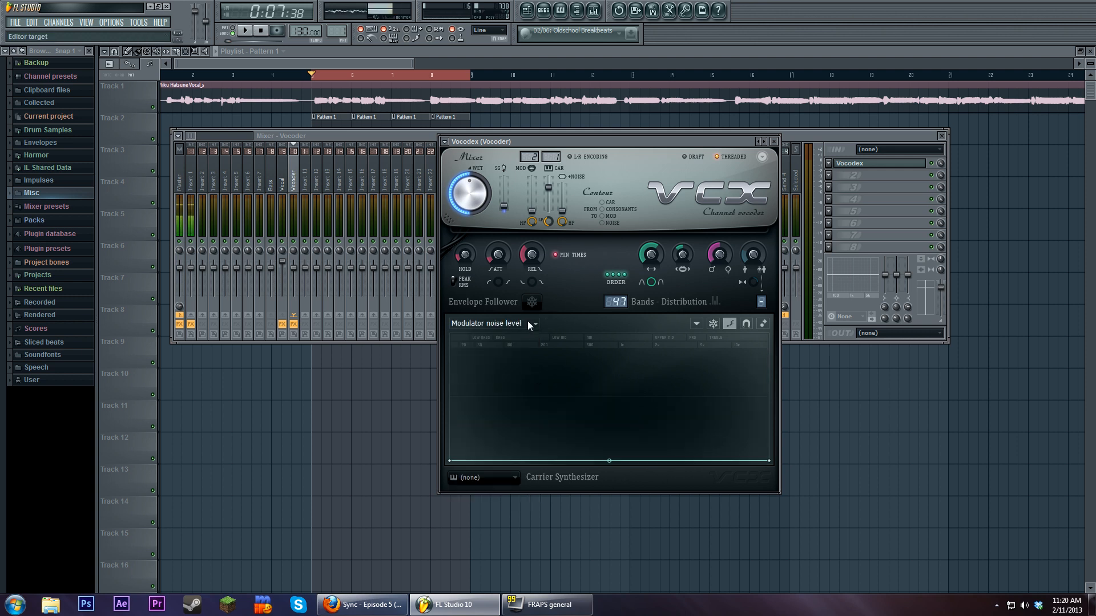
pyautogui.click(529, 323)
pyautogui.click(516, 368)
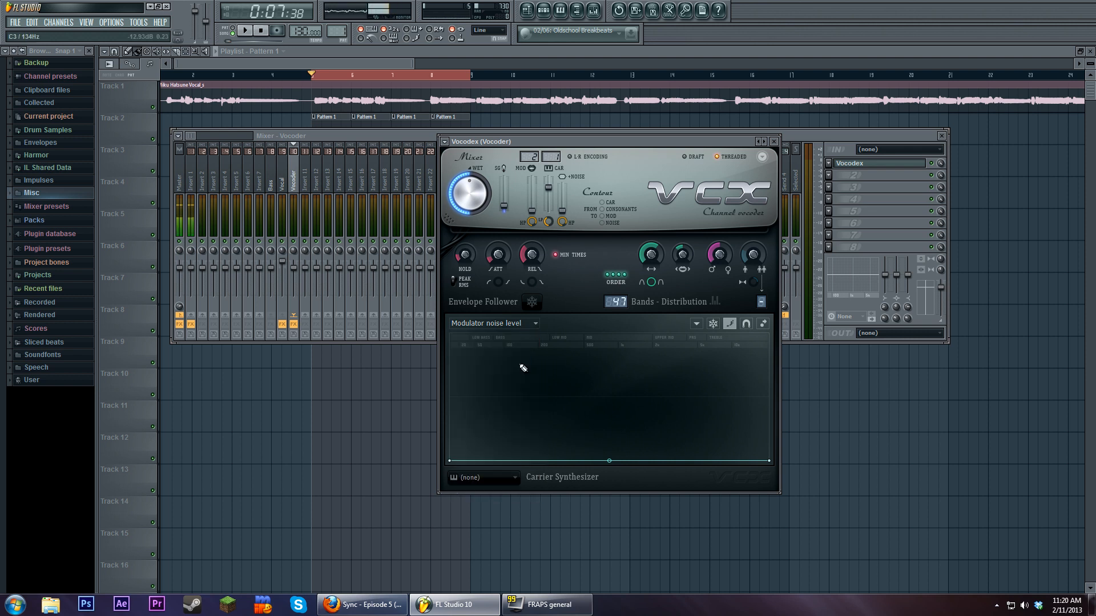
pyautogui.moveTo(521, 367); pyautogui.dragTo(523, 333)
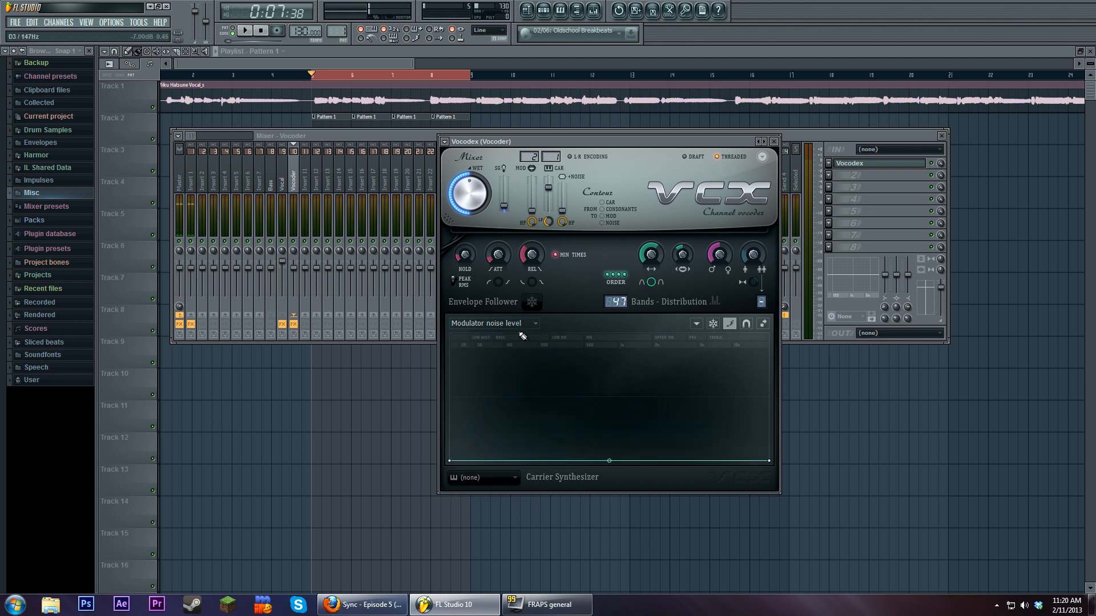
pyautogui.click(523, 323)
pyautogui.click(497, 387)
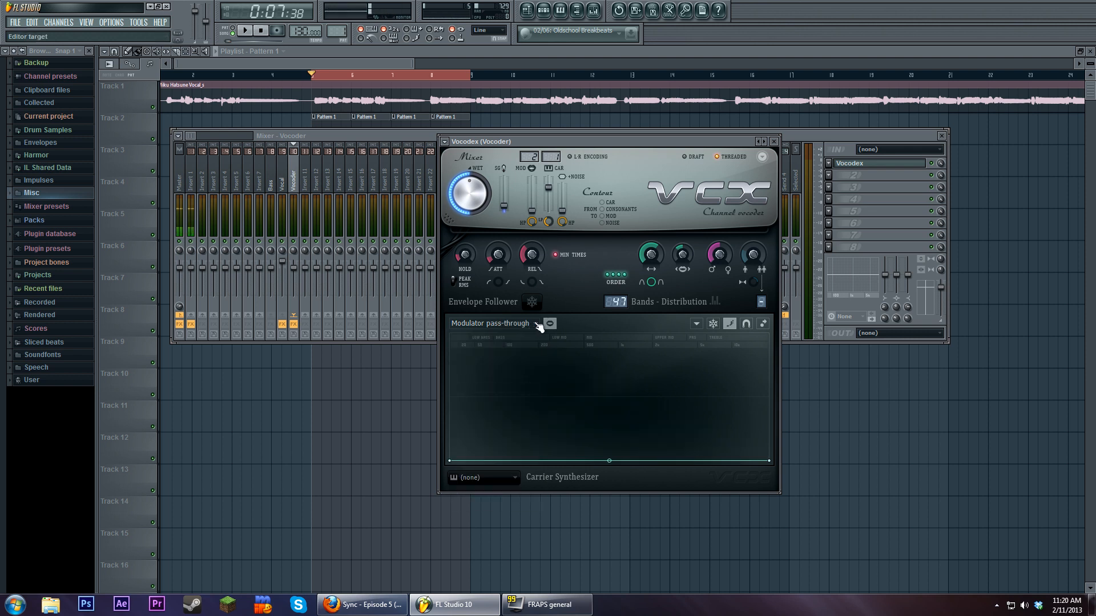
pyautogui.click(552, 326)
# - Inspect the Hold curve, and return the editor to the Band gain multiplier curve
pyautogui.click(511, 324)
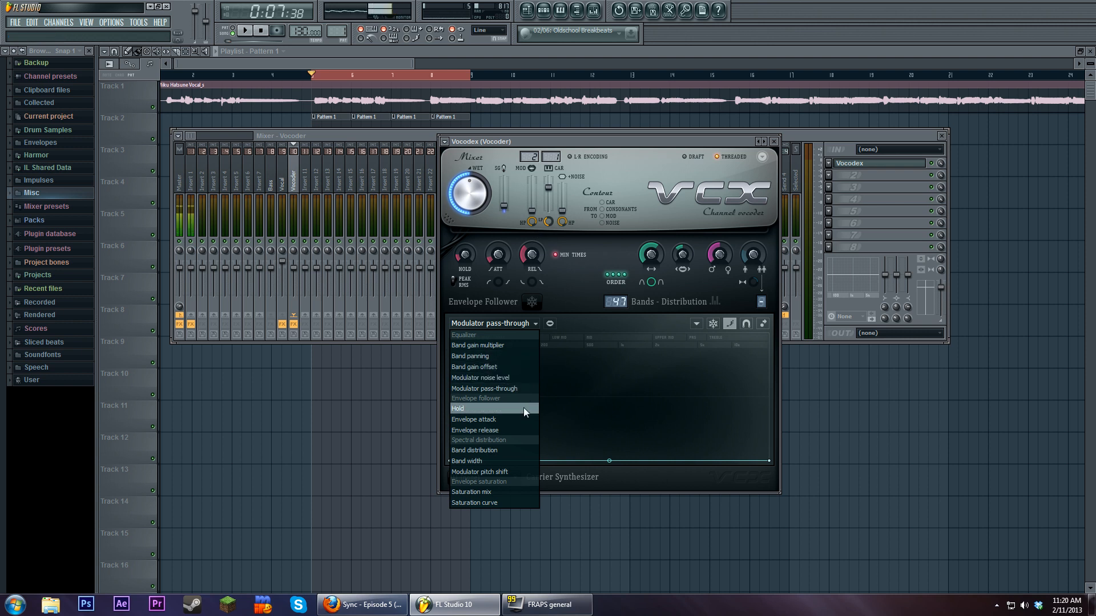
pyautogui.click(482, 410)
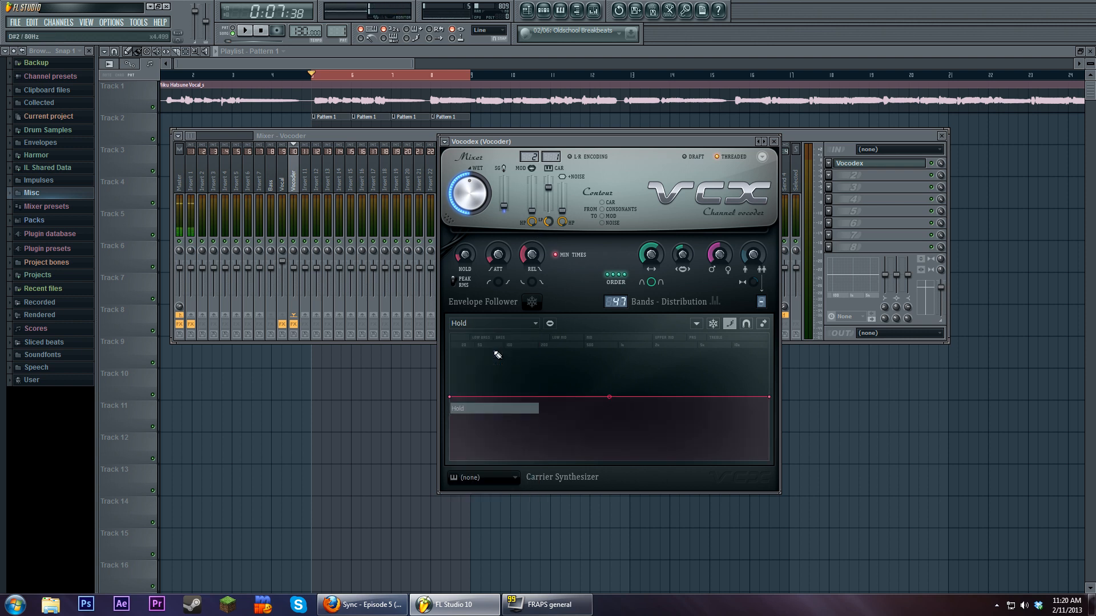
pyautogui.click(504, 321)
pyautogui.click(504, 321)
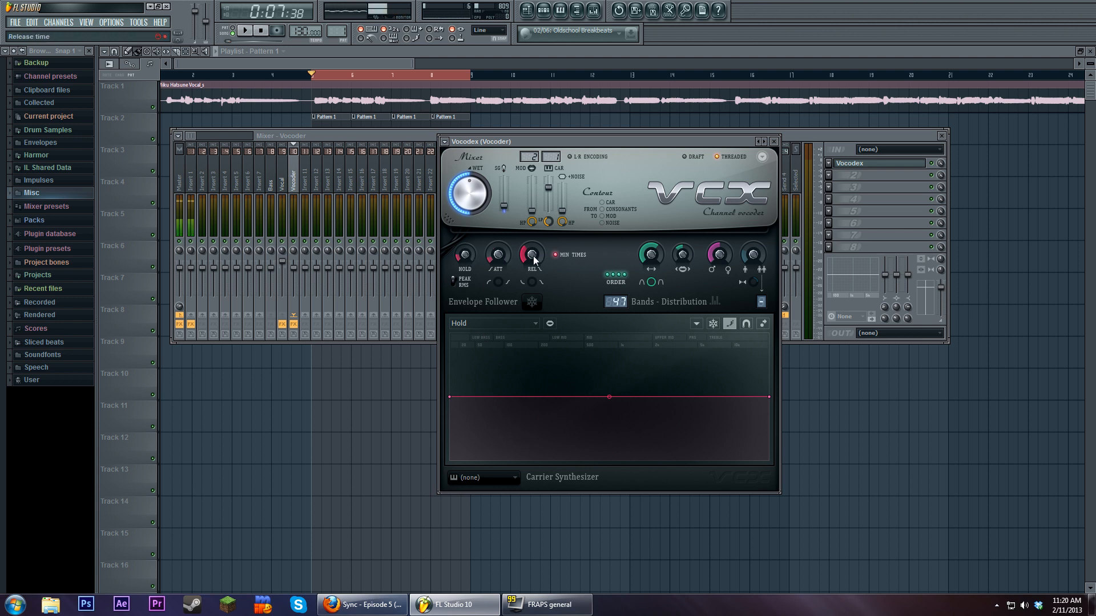
pyautogui.click(517, 323)
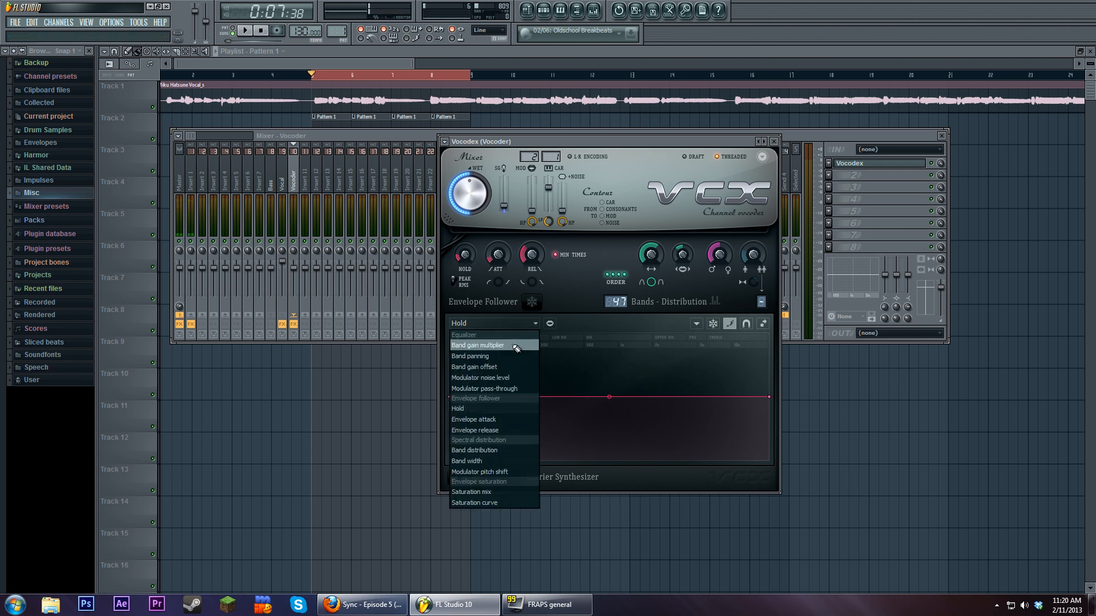
pyautogui.click(502, 345)
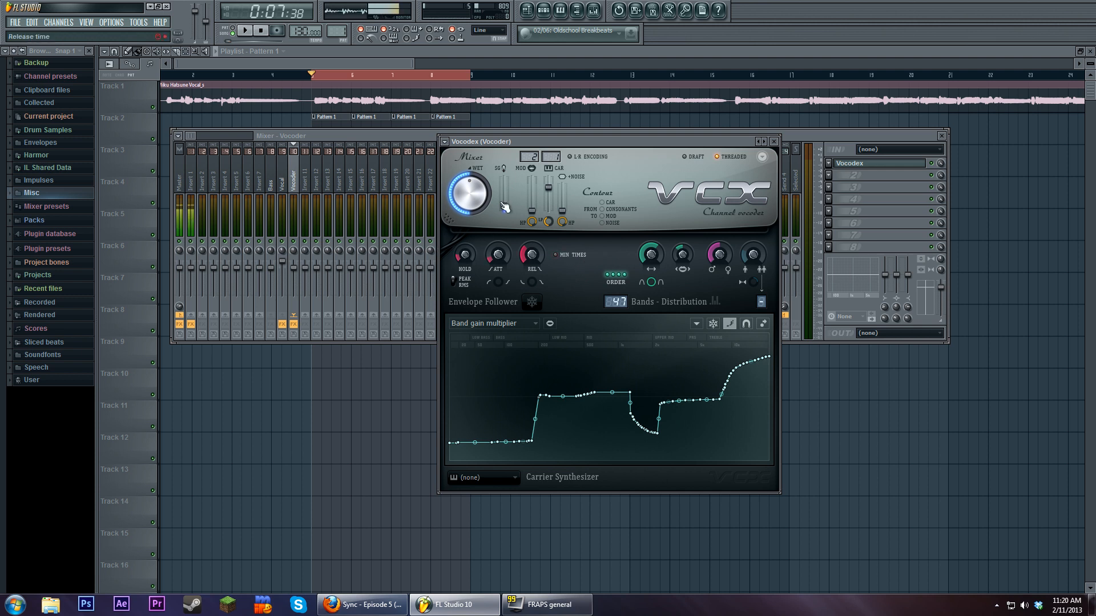
# - Turn off Min times, audition the loop with the Release time at maximum, and settle on a moderate Release time
pyautogui.click(245, 31)
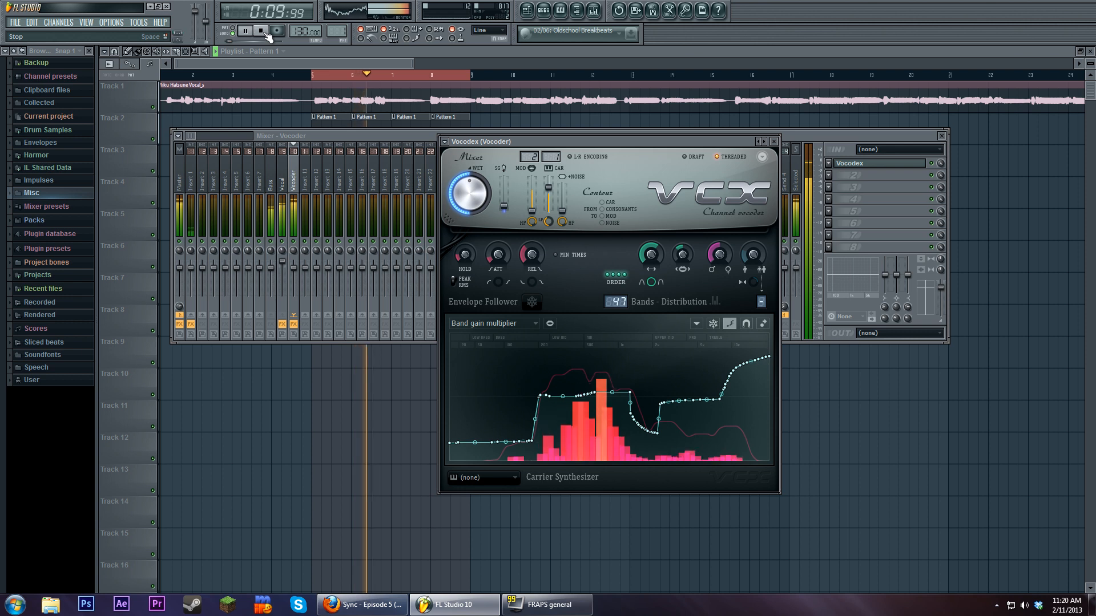
pyautogui.click(266, 33)
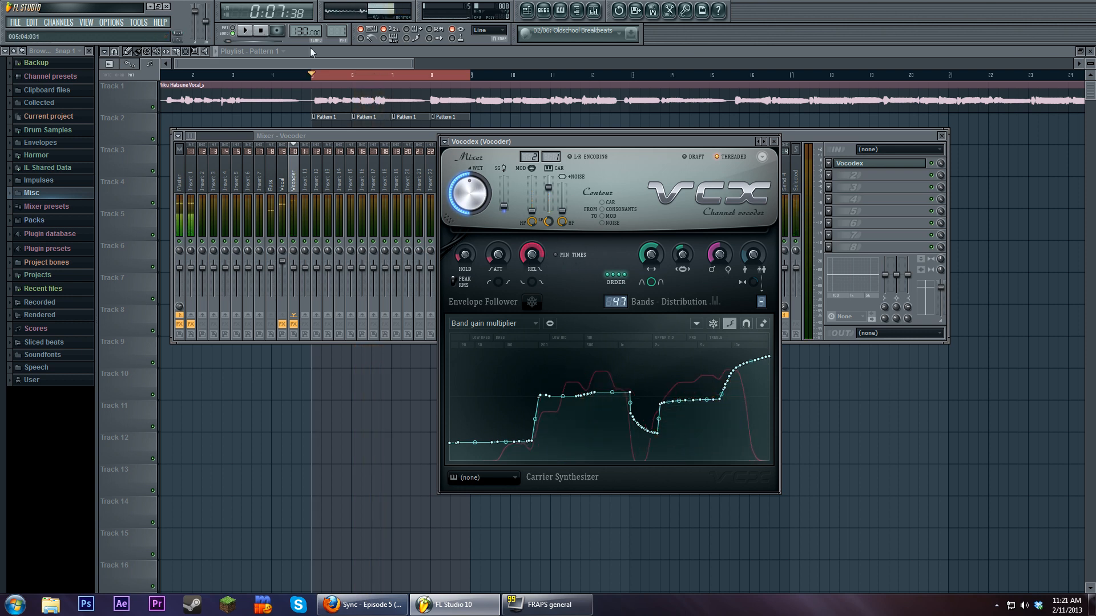
pyautogui.press('space')
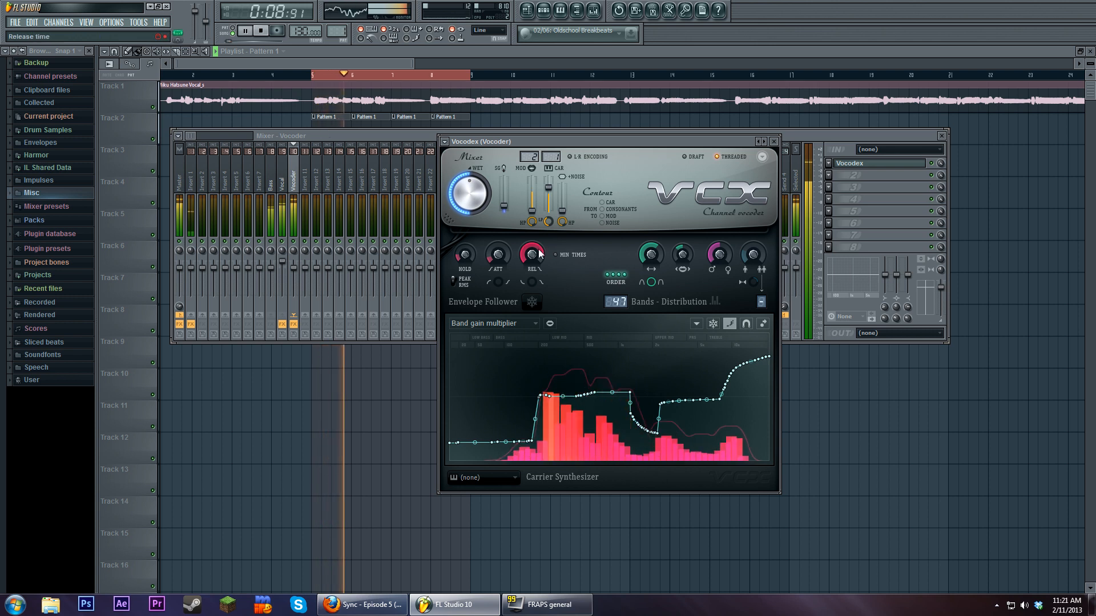
pyautogui.click(262, 31)
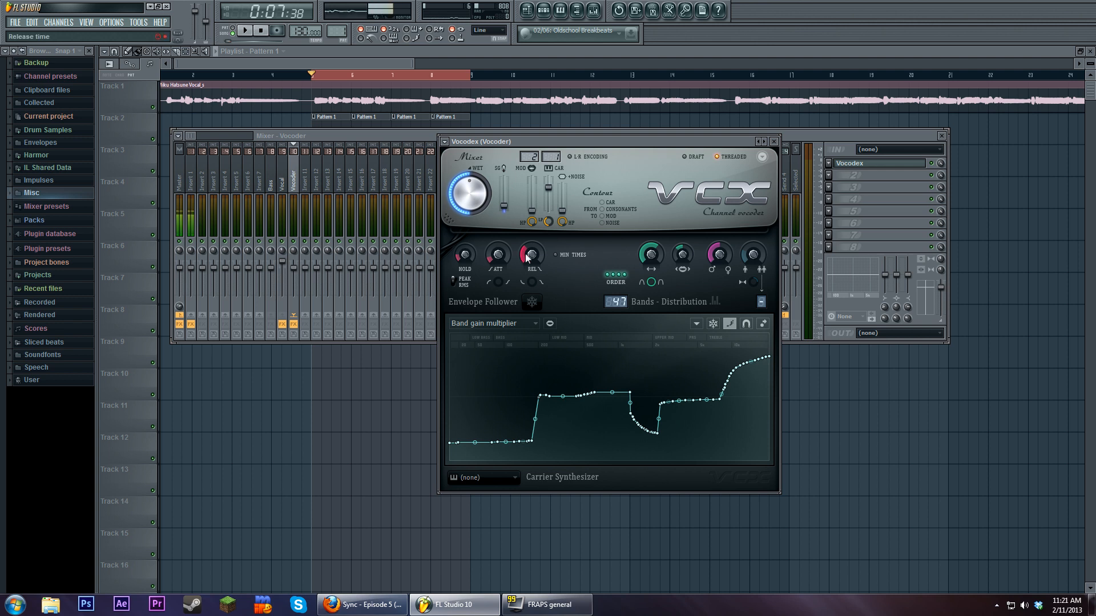
pyautogui.moveTo(527, 254); pyautogui.dragTo(526, 245)
# - Inspect the Hold and Envelope attack curves in the Vocodex editor
pyautogui.click(488, 323)
pyautogui.click(503, 409)
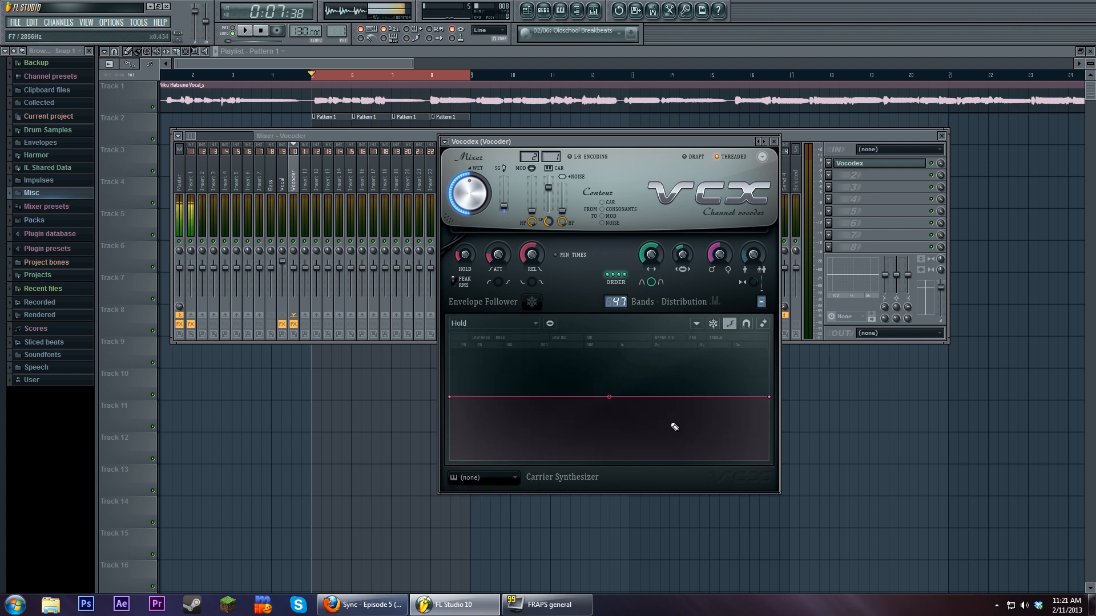
pyautogui.click(516, 322)
pyautogui.click(495, 419)
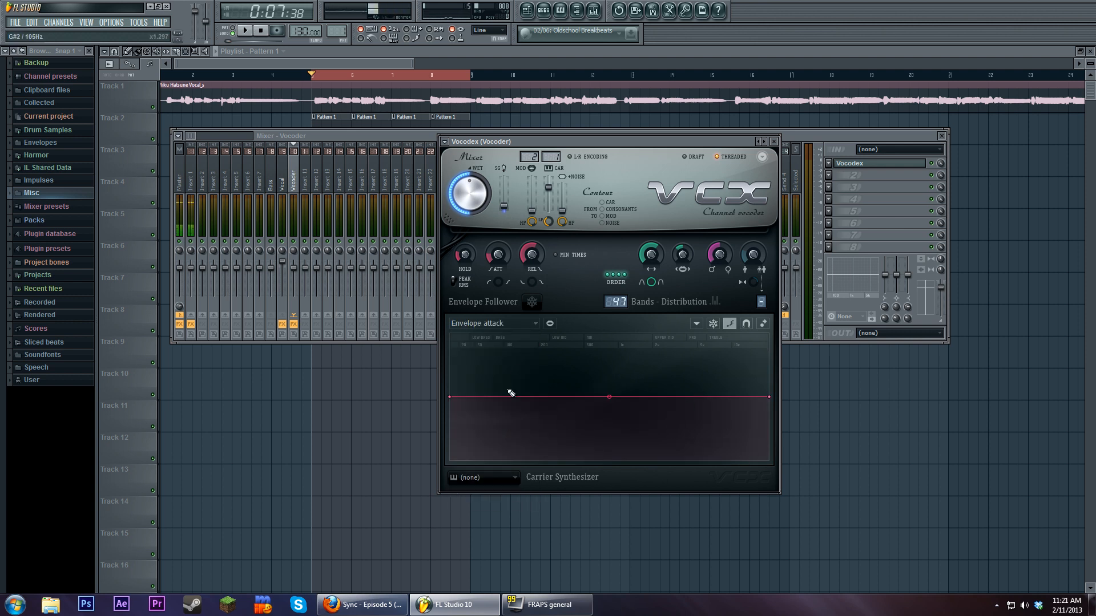
# - Draw an Envelope release curve with very low low-mids and strongly raised highs while the loop plays, and stop playback
pyautogui.click(521, 325)
pyautogui.click(519, 429)
pyautogui.click(250, 35)
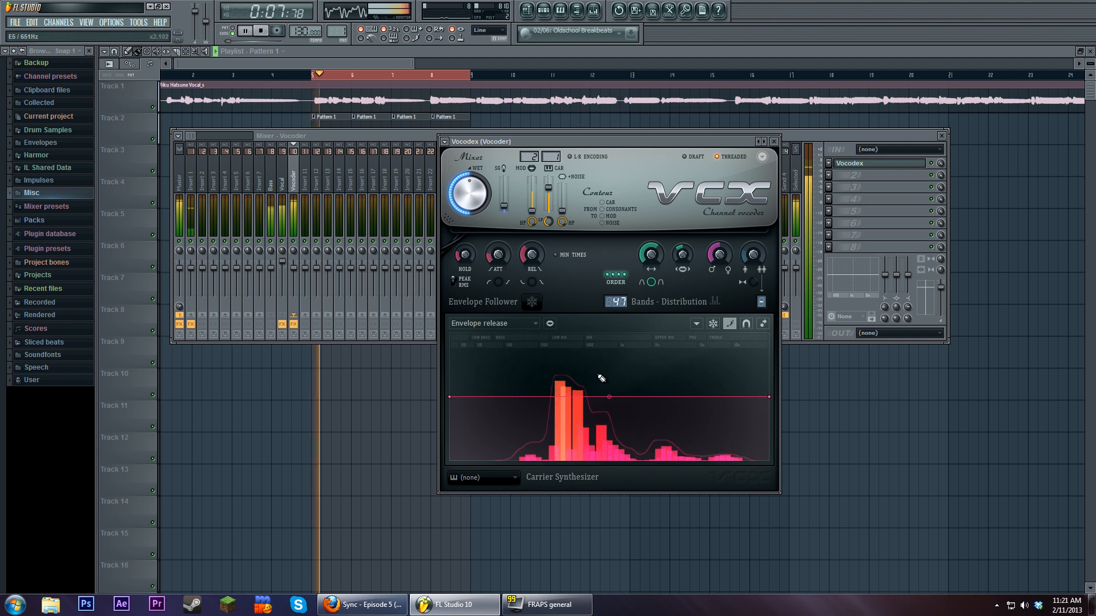
pyautogui.moveTo(451, 398)
pyautogui.mouseDown()
pyautogui.moveTo(605, 455)
pyautogui.moveTo(657, 374)
pyautogui.moveTo(771, 361)
pyautogui.mouseUp()
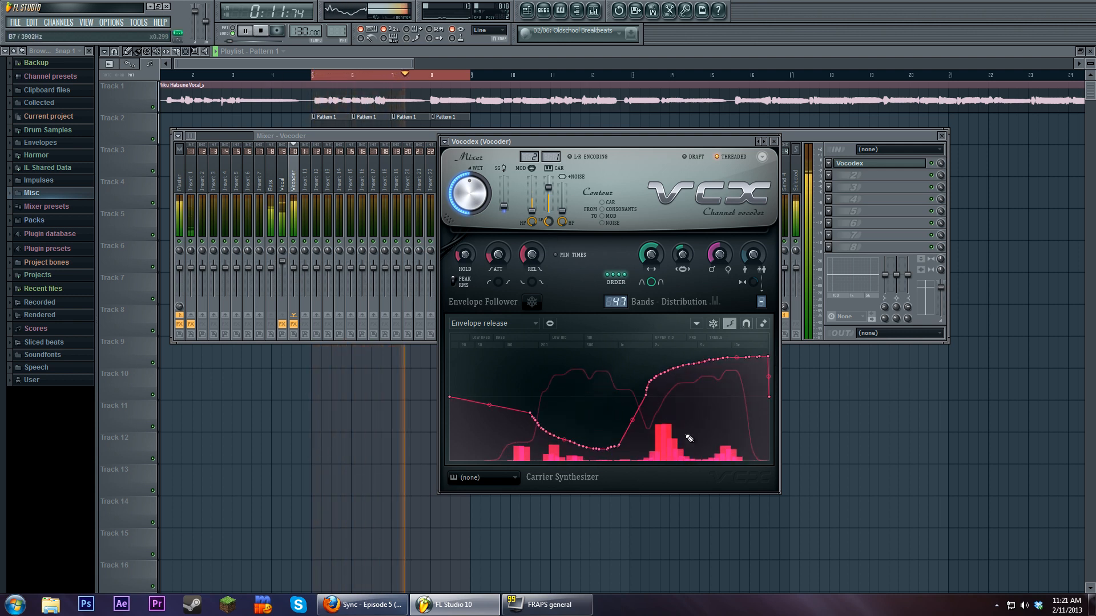
pyautogui.moveTo(715, 395)
pyautogui.mouseDown()
pyautogui.moveTo(702, 355)
pyautogui.moveTo(733, 348)
pyautogui.mouseUp()
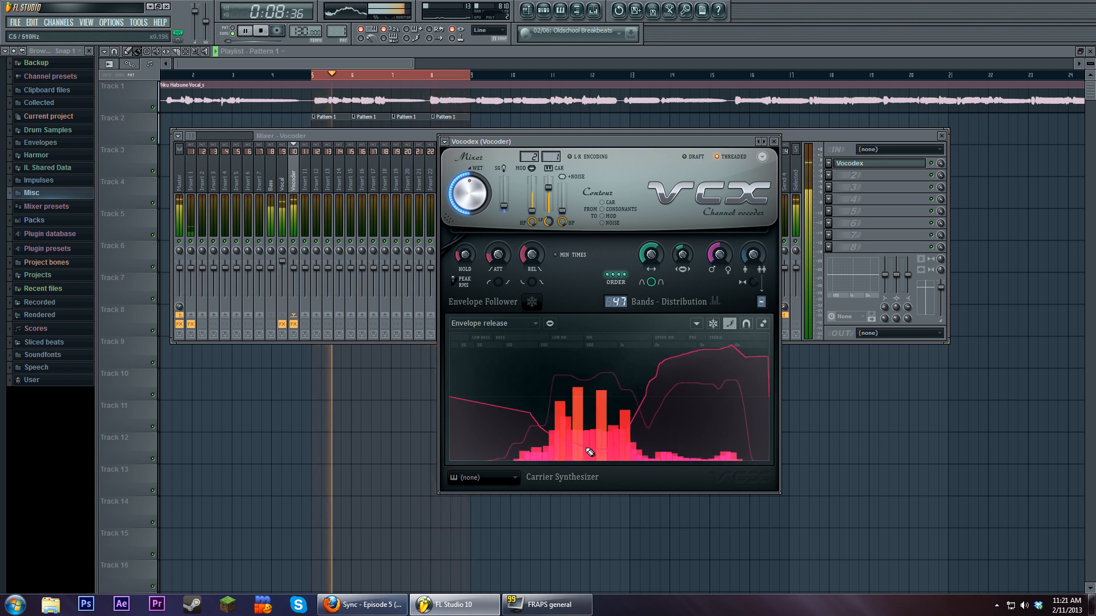
pyautogui.moveTo(573, 451); pyautogui.dragTo(620, 448)
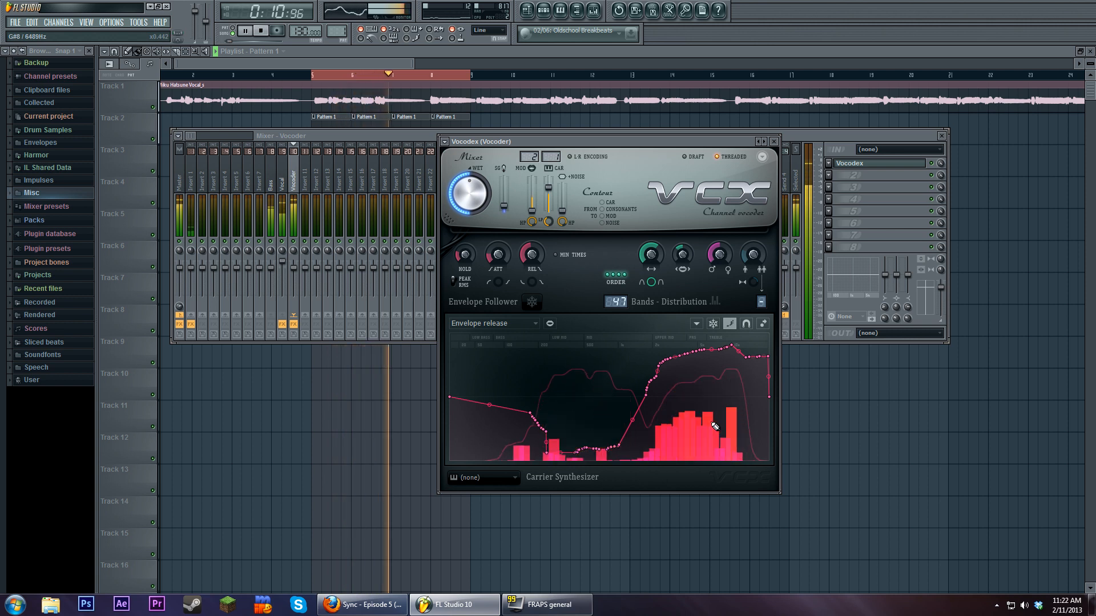
pyautogui.click(260, 34)
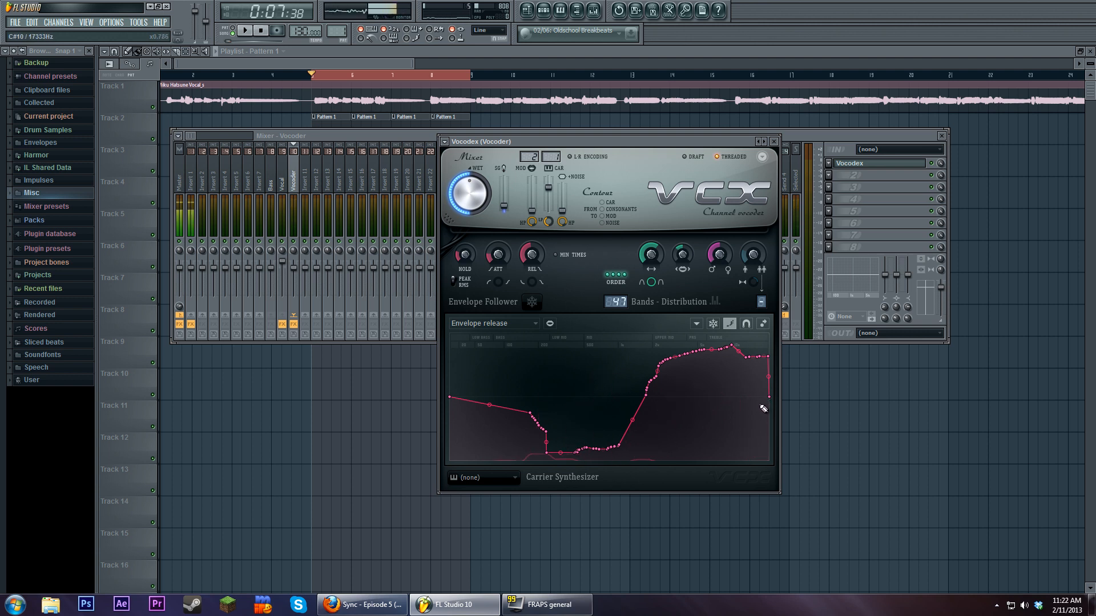
# - Audition the loop with a Hold curve drawn to maximum in the low-mid bands and near minimum in the high bands
pyautogui.click(532, 323)
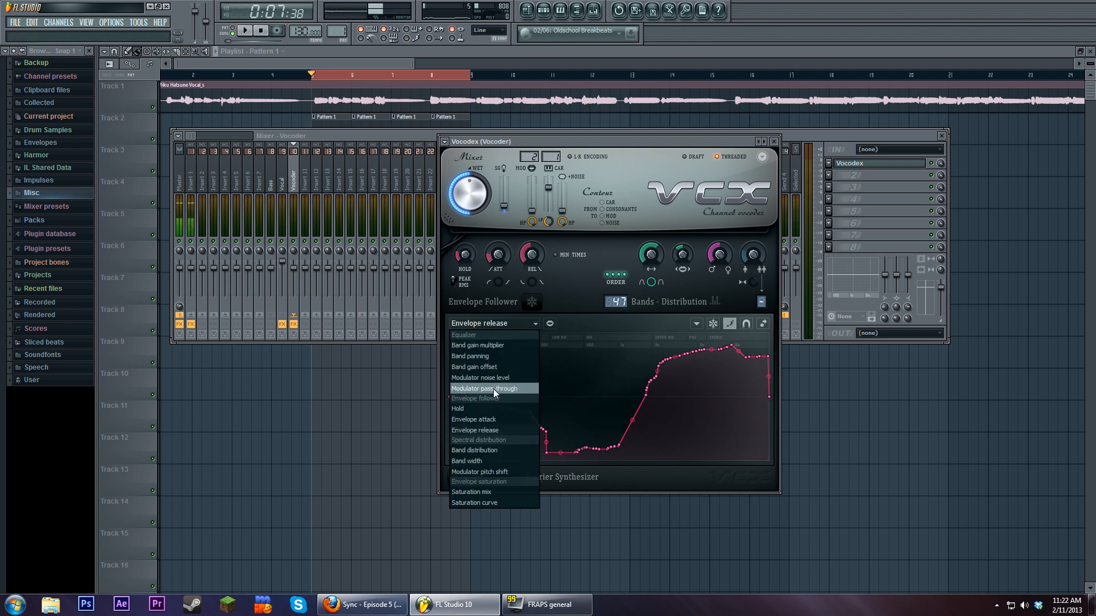
pyautogui.click(493, 409)
pyautogui.press('space')
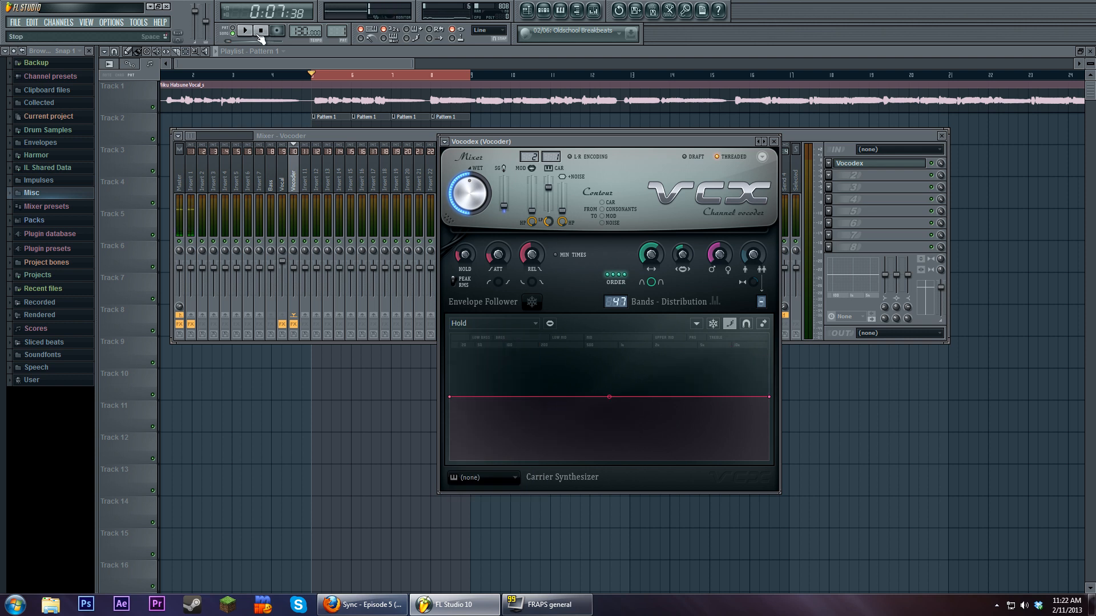
pyautogui.moveTo(609, 397); pyautogui.dragTo(608, 336)
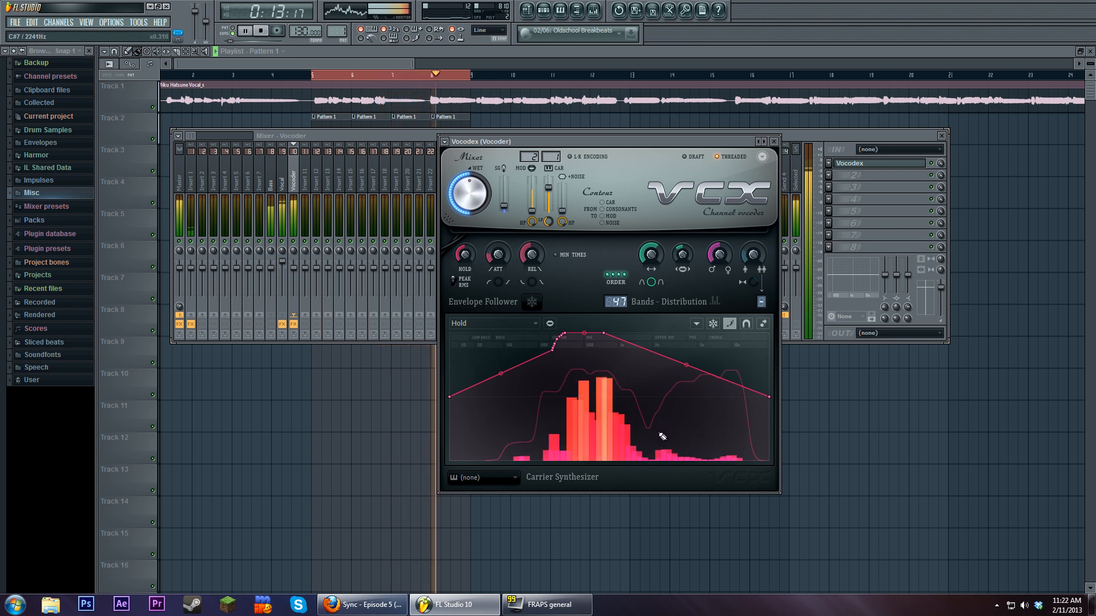
pyautogui.moveTo(729, 372); pyautogui.dragTo(744, 460)
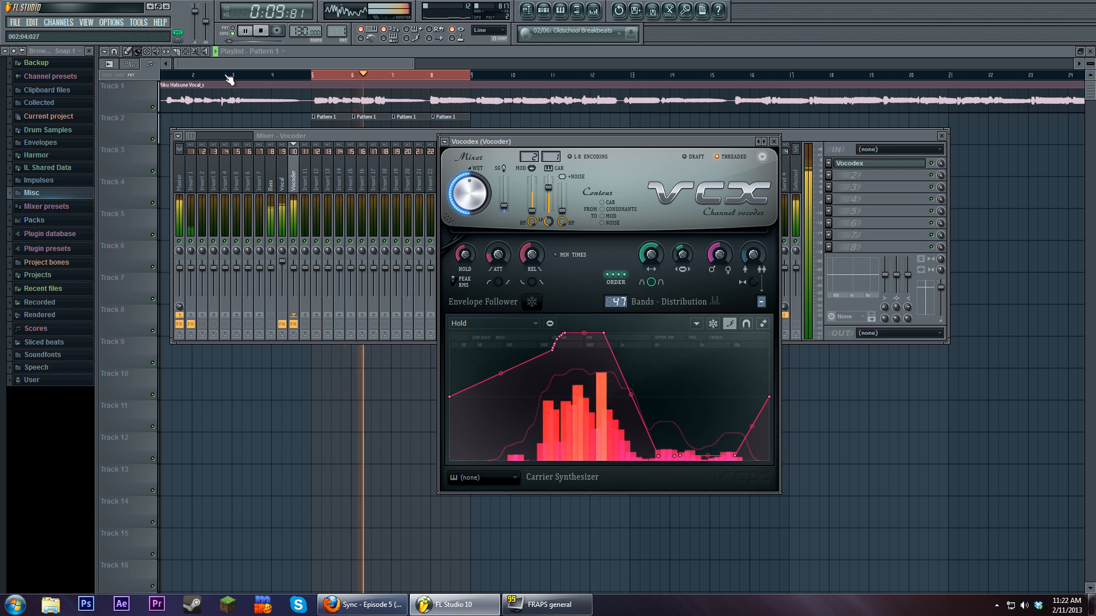
pyautogui.click(262, 31)
# - Flatten the Hold curve along its centre level across all bands
pyautogui.moveTo(541, 379); pyautogui.dragTo(652, 375)
pyautogui.moveTo(451, 396); pyautogui.dragTo(753, 396)
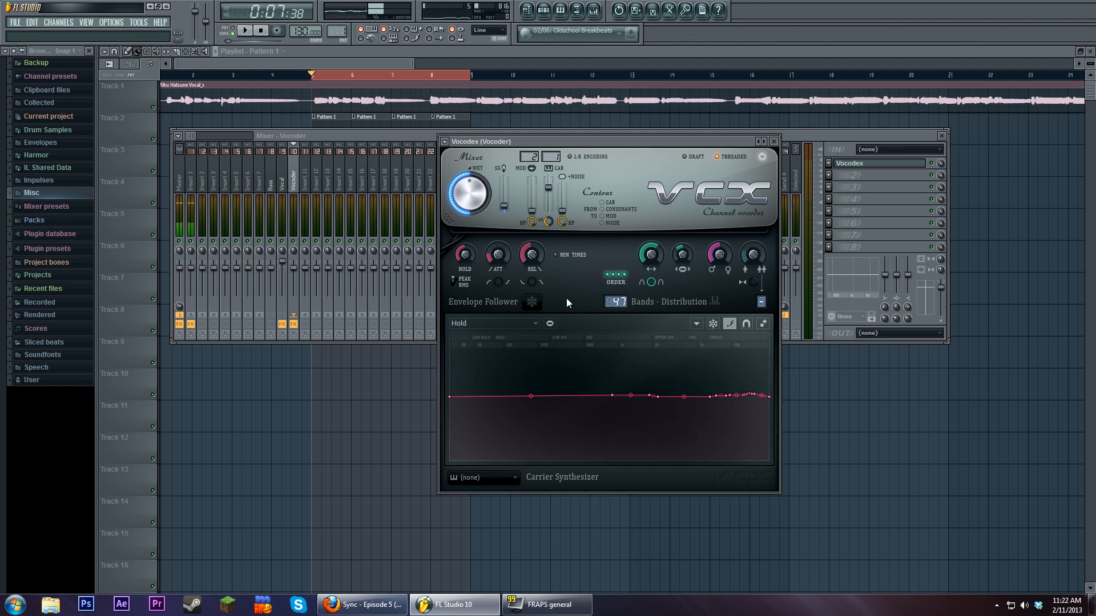
pyautogui.click(518, 323)
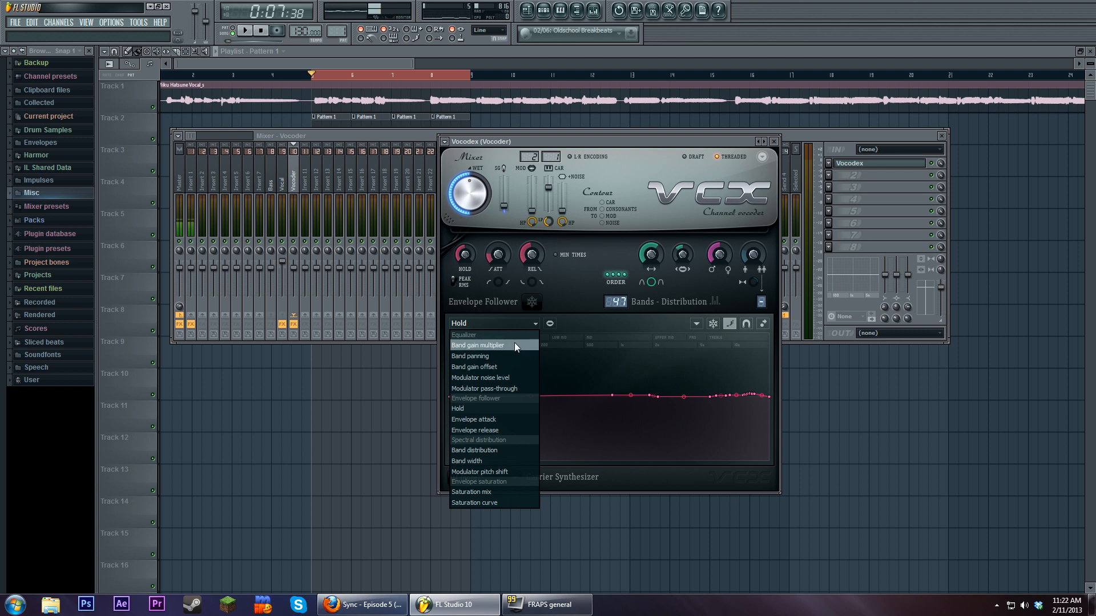
pyautogui.click(569, 301)
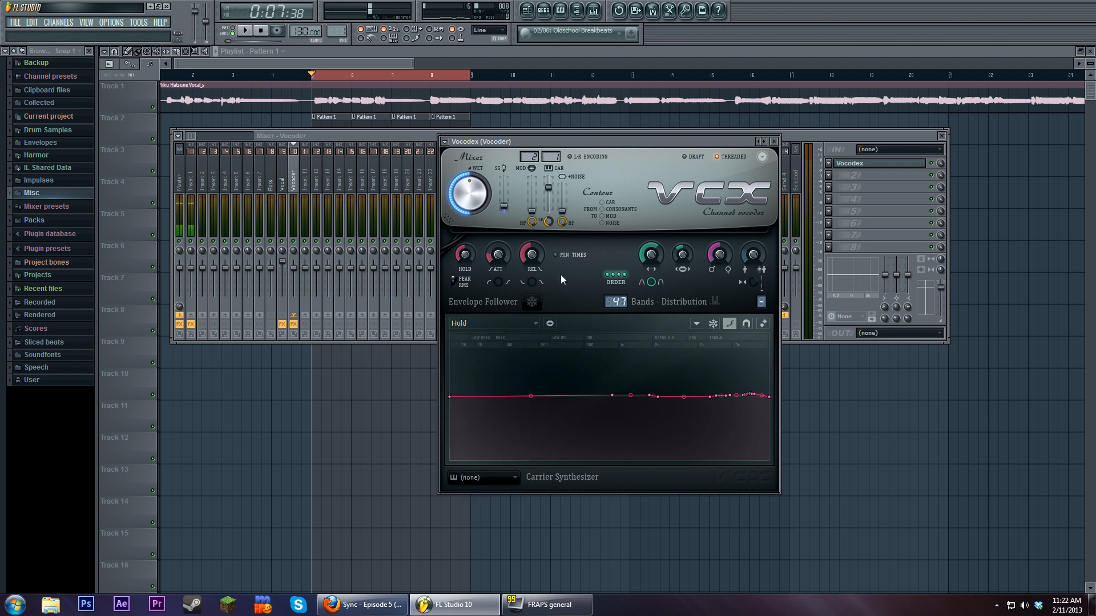
pyautogui.moveTo(685, 256); pyautogui.dragTo(685, 250)
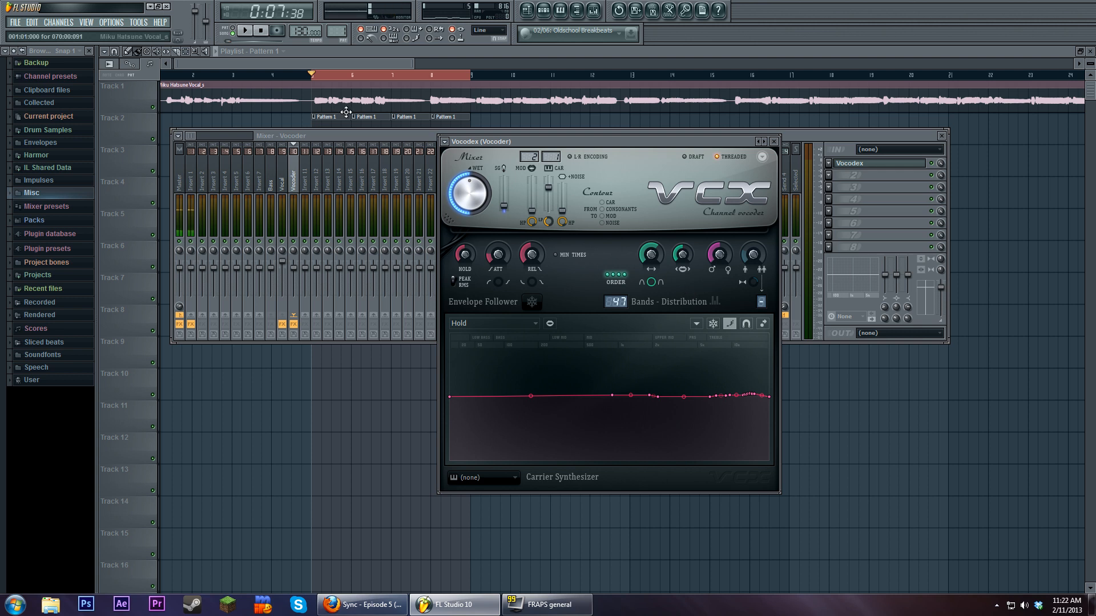
# - Show the Band gain multiplier curve and audition the loop while shortening the envelope follower's release time
pyautogui.click(524, 325)
pyautogui.click(520, 345)
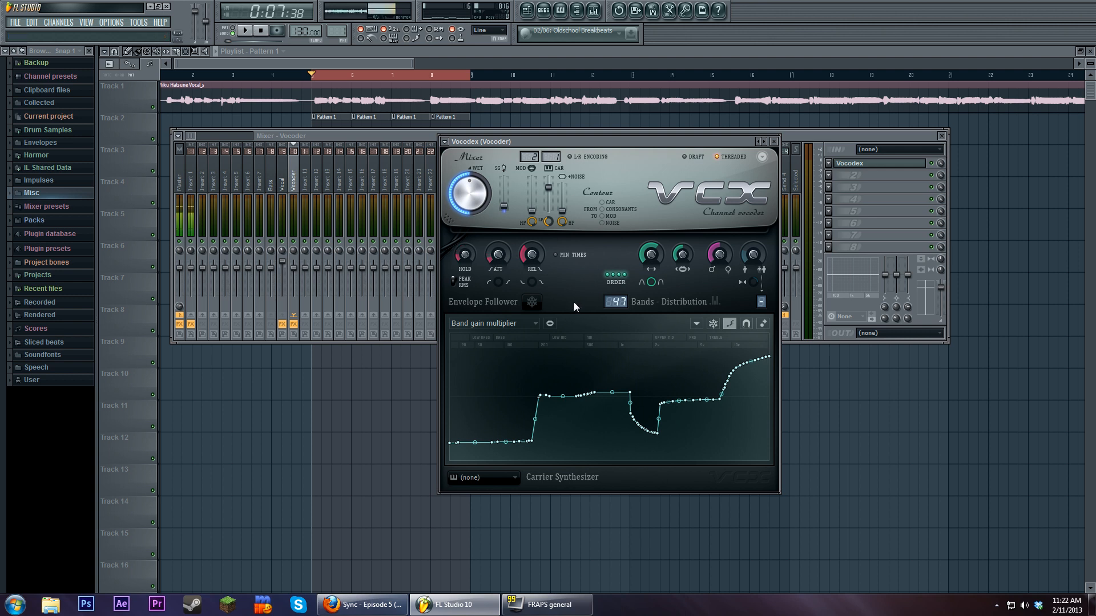
pyautogui.press('space')
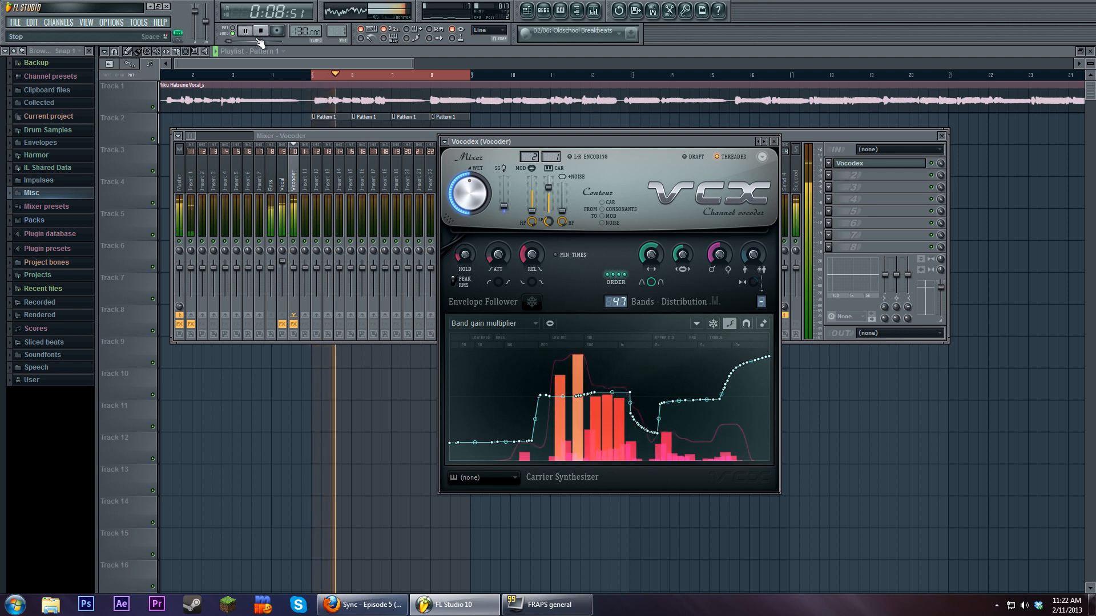
pyautogui.click(531, 260)
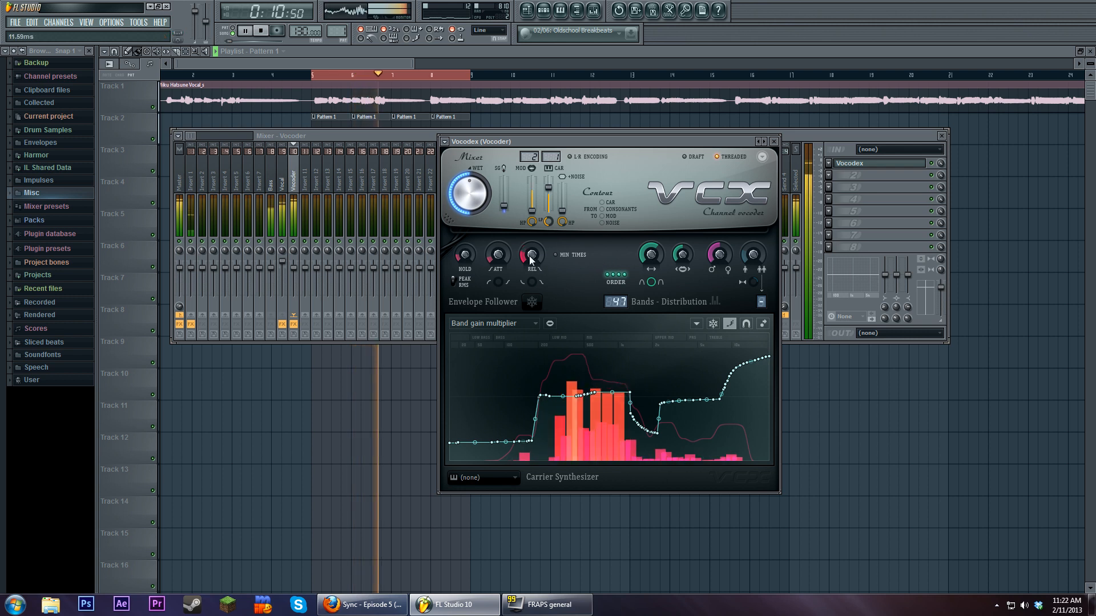
pyautogui.moveTo(531, 260); pyautogui.dragTo(540, 260)
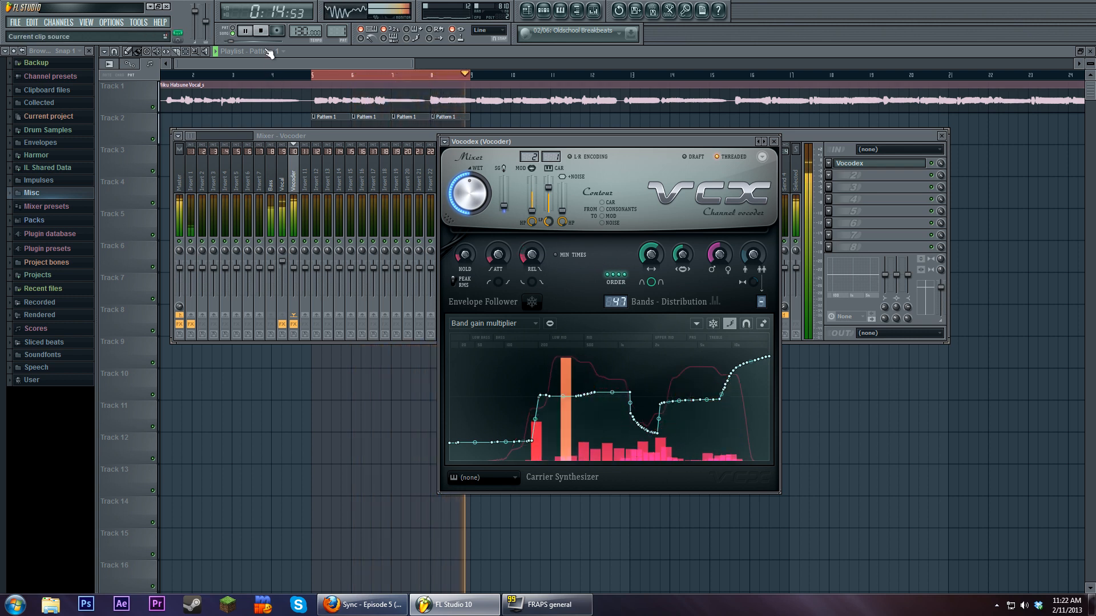
pyautogui.press('space')
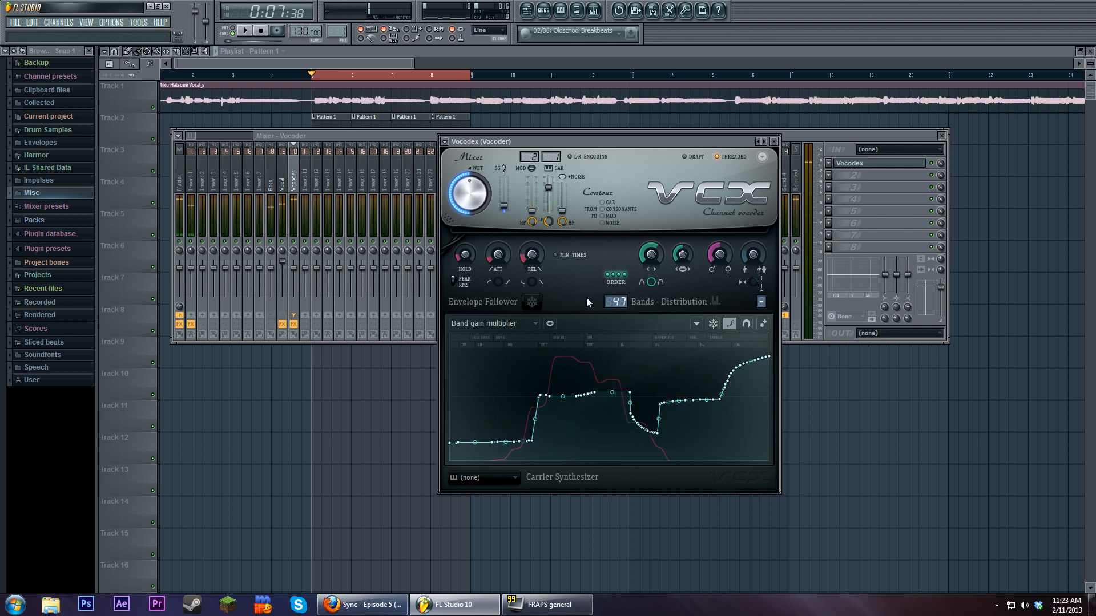
# - Audition the loop with a long envelope release, and bring the release time back down
pyautogui.click(247, 31)
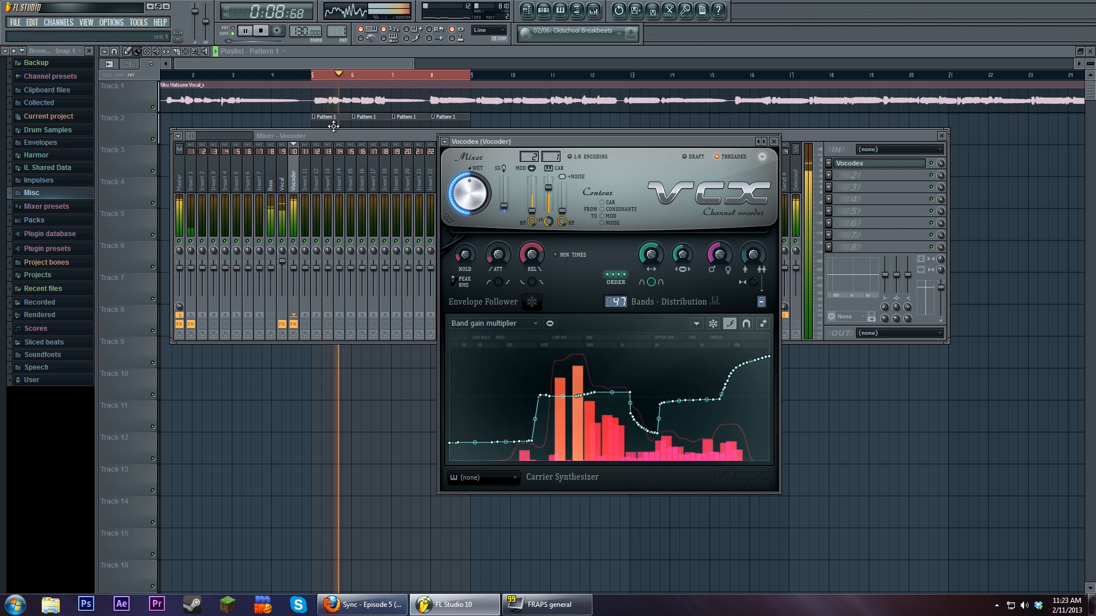
pyautogui.click(261, 32)
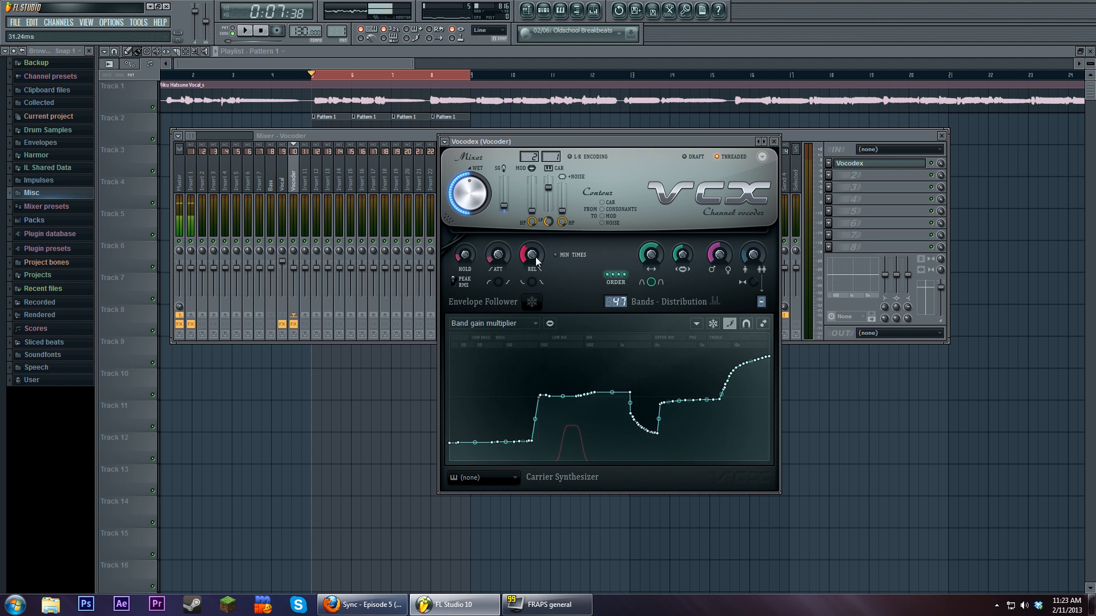
pyautogui.scroll(1, 534, 258)
# - Show the Envelope attack and Envelope release curves, and audition the loop with hold, attack and release times at minimum
pyautogui.click(529, 326)
pyautogui.click(518, 422)
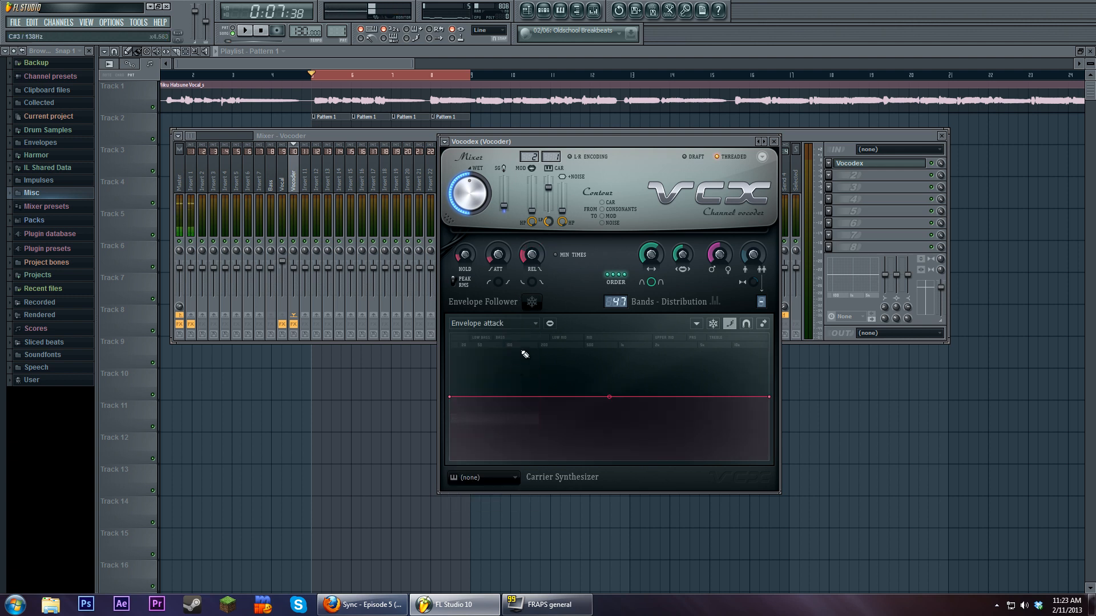
pyautogui.click(522, 325)
pyautogui.click(510, 428)
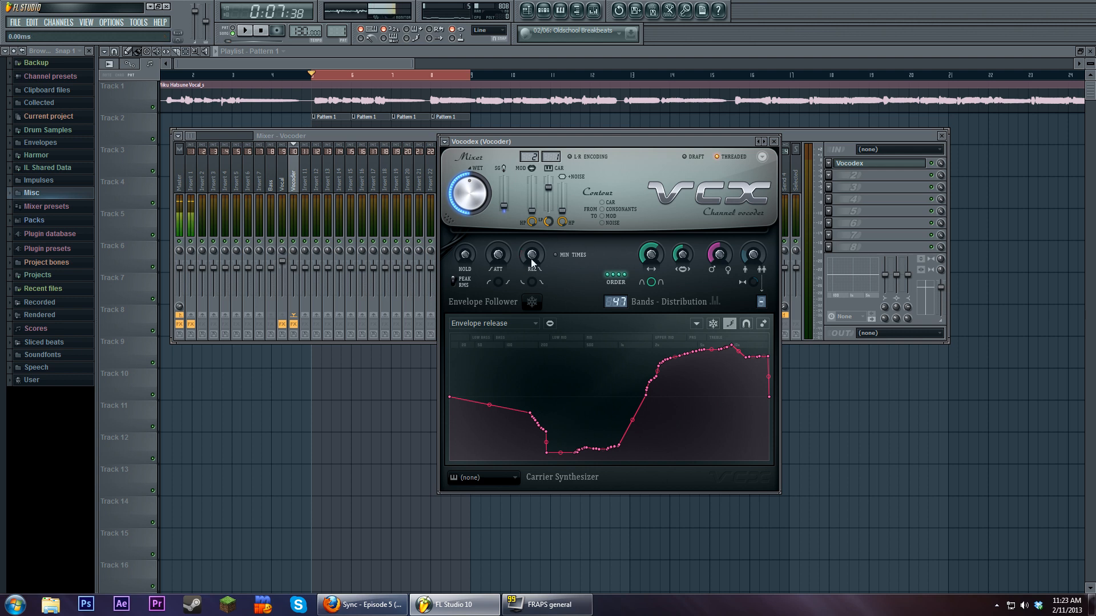
pyautogui.click(244, 30)
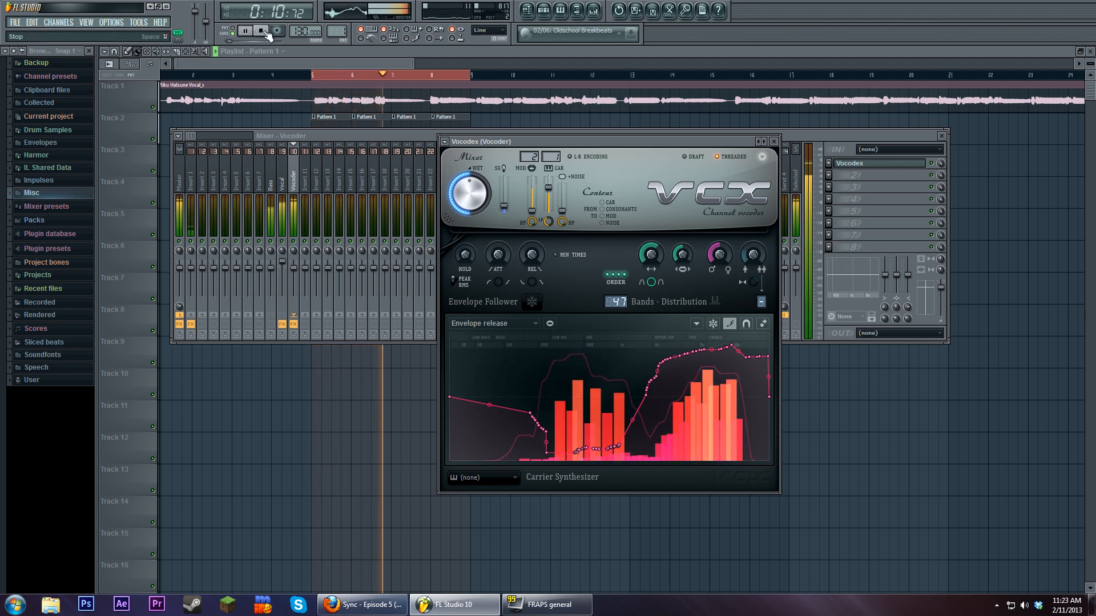
pyautogui.click(266, 32)
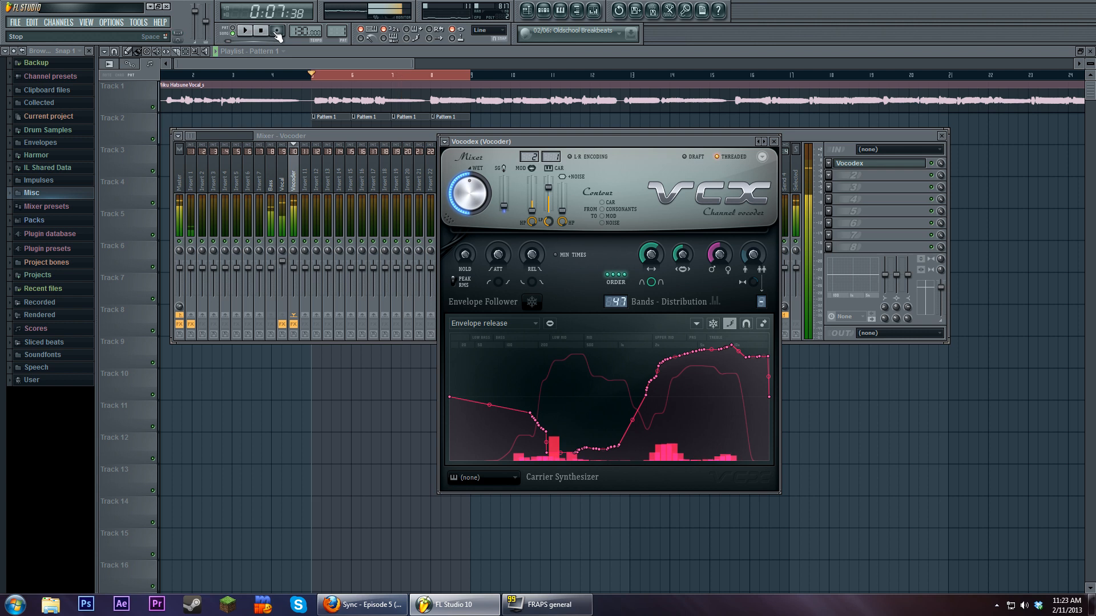
pyautogui.click(563, 257)
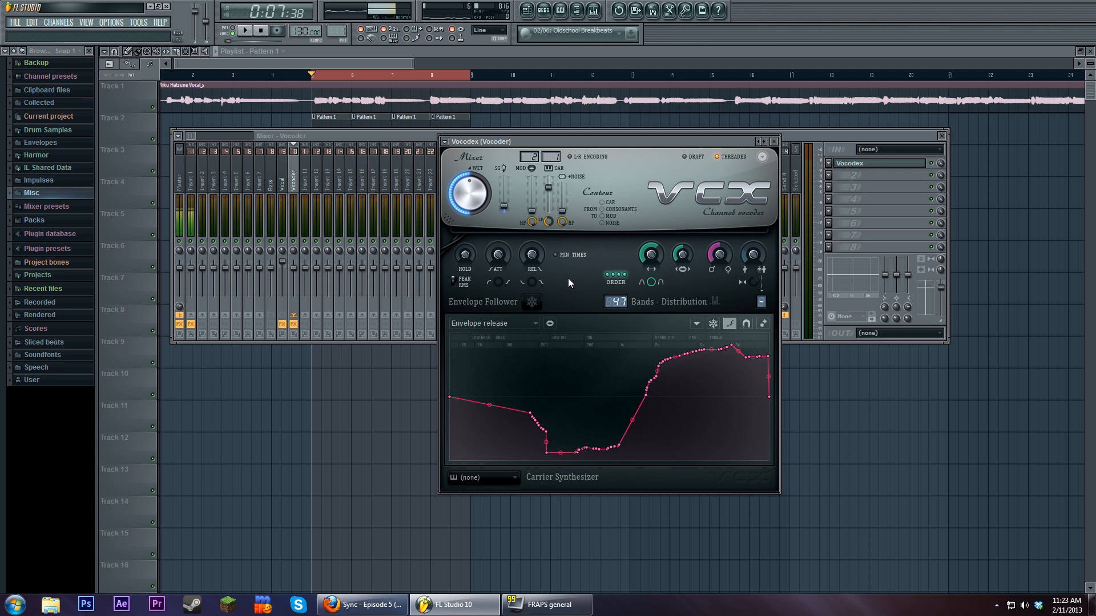
# - Show the Band distribution curve, switch off freehand drawing, lower its start point to the floor and bend it with two middle points
pyautogui.click(530, 325)
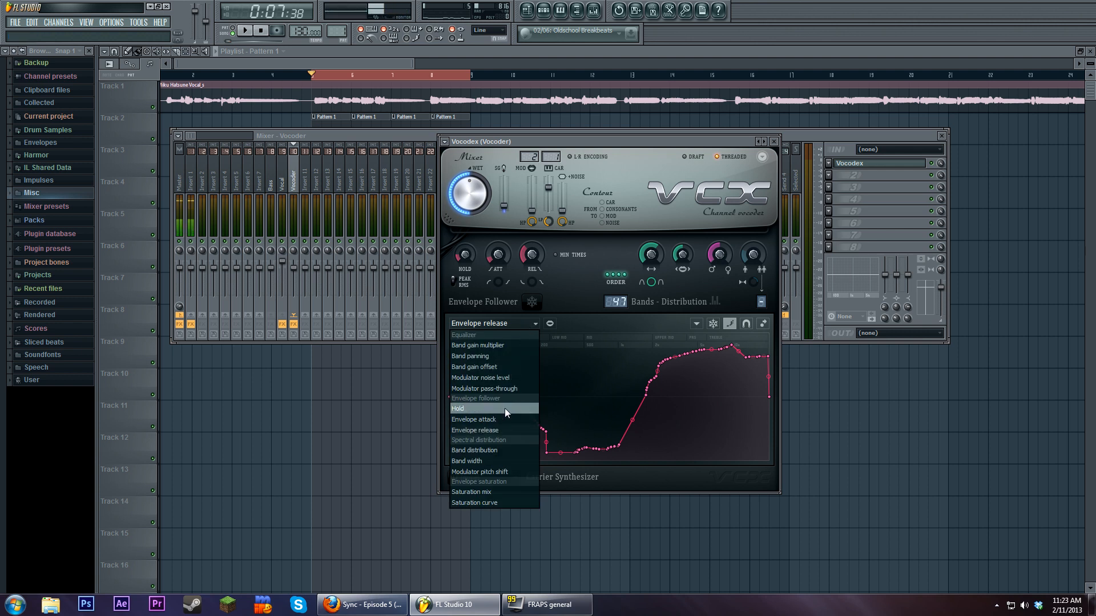
pyautogui.click(508, 450)
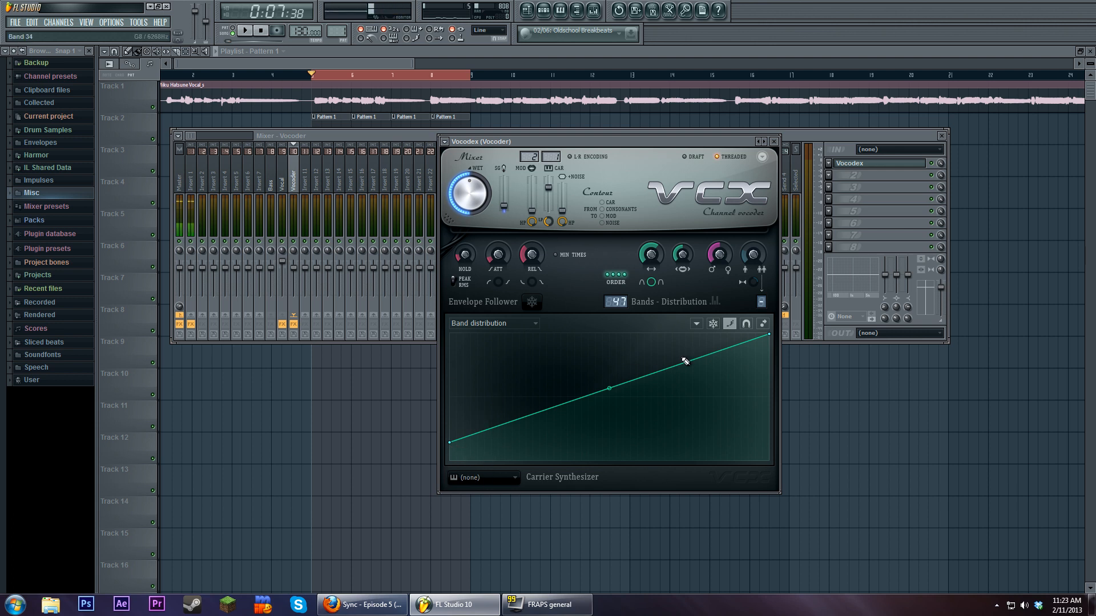
pyautogui.click(730, 325)
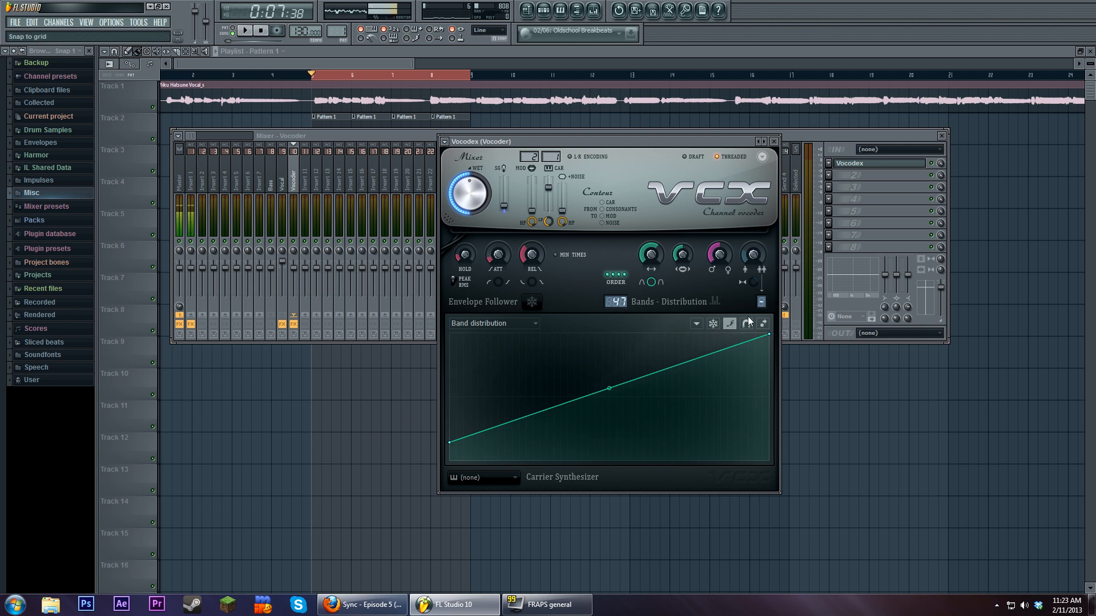
pyautogui.moveTo(450, 443); pyautogui.dragTo(451, 457)
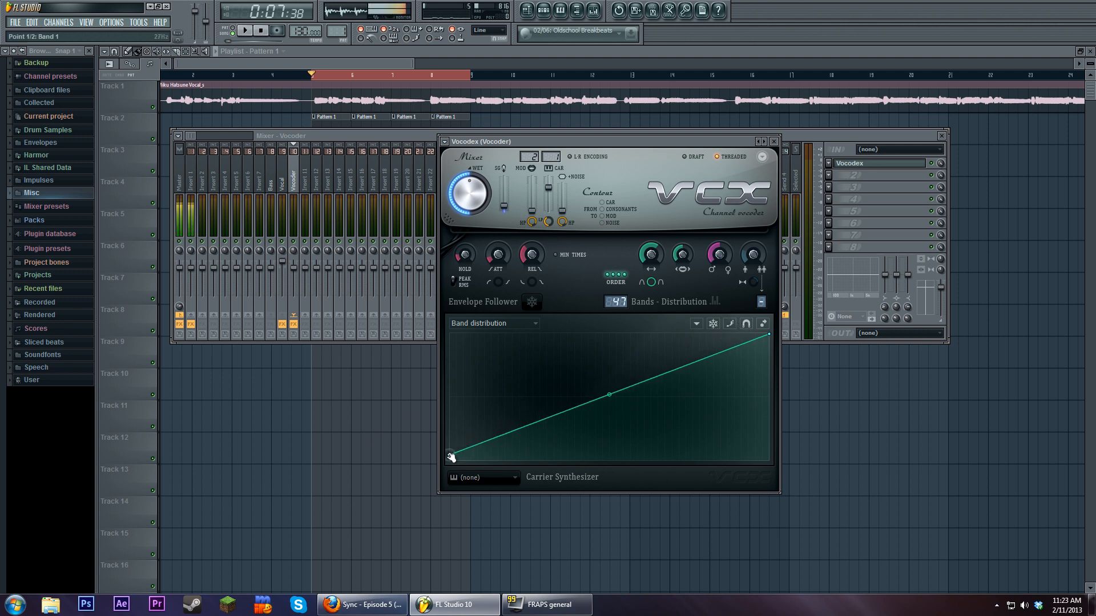
pyautogui.moveTo(521, 430)
pyautogui.mouseDown()
pyautogui.moveTo(538, 396)
pyautogui.moveTo(648, 418)
pyautogui.mouseUp()
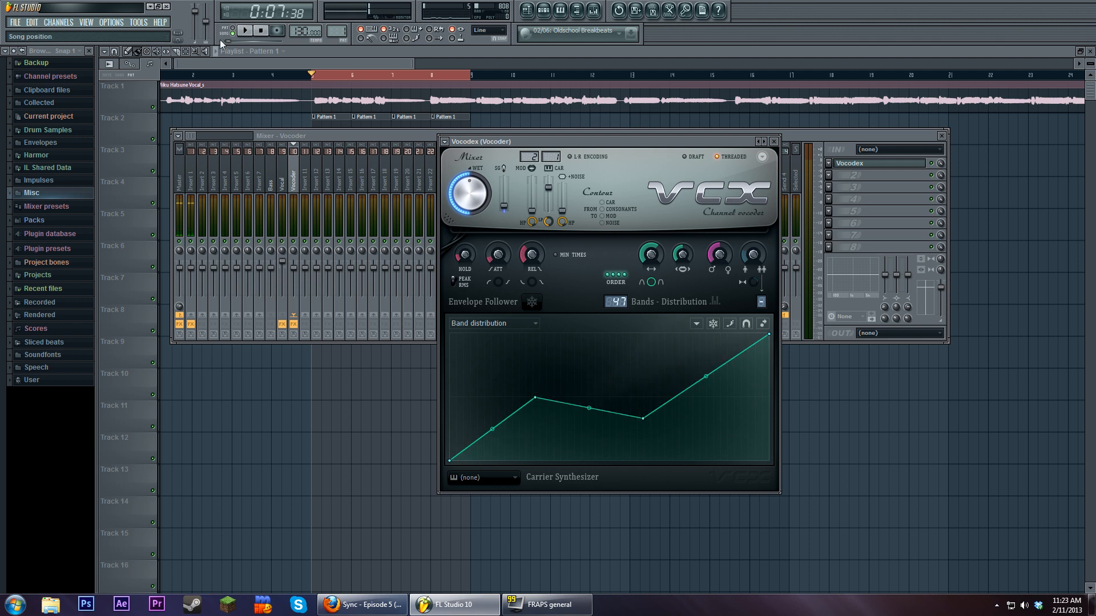
# - Add two more bends to the Band distribution curve during loop playback, and watch the bands under the Band gain multiplier
pyautogui.press('space')
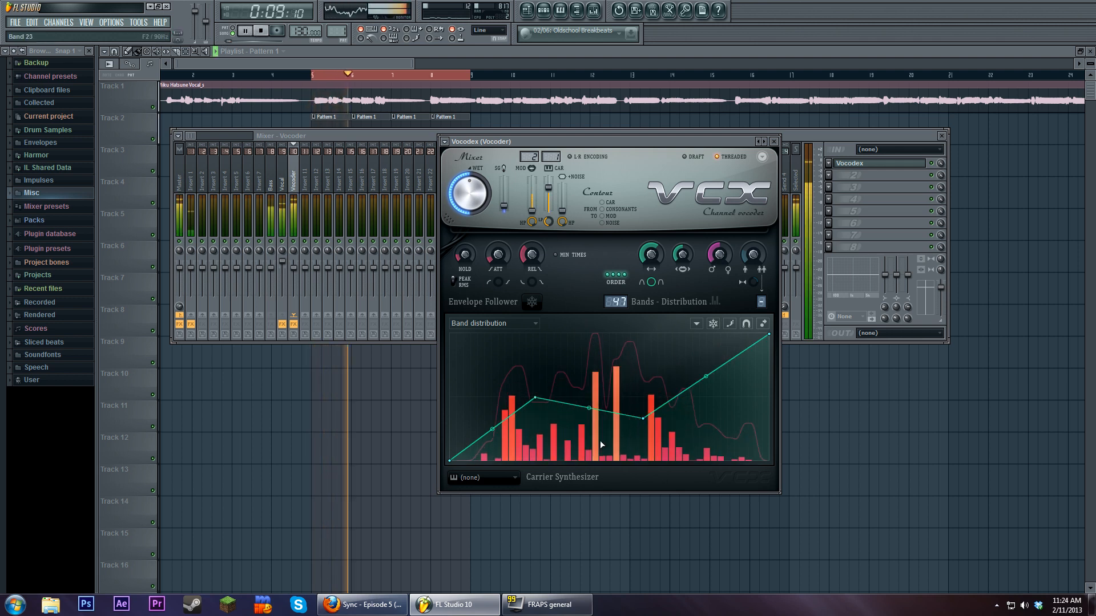
pyautogui.moveTo(600, 441)
pyautogui.mouseDown()
pyautogui.moveTo(687, 429)
pyautogui.moveTo(677, 354)
pyautogui.mouseUp()
pyautogui.click(512, 324)
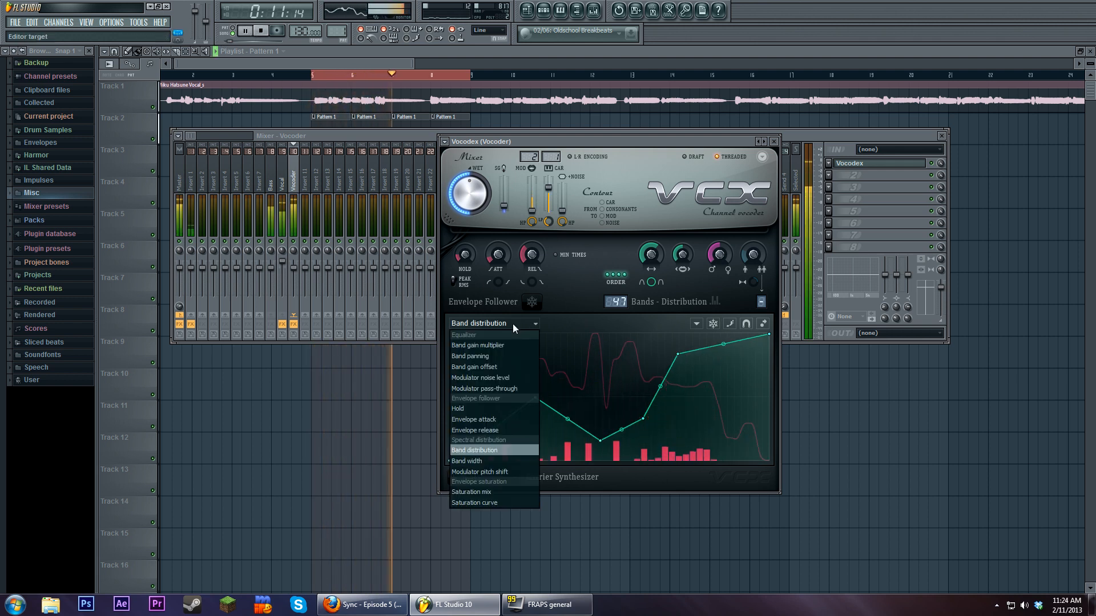
pyautogui.click(507, 343)
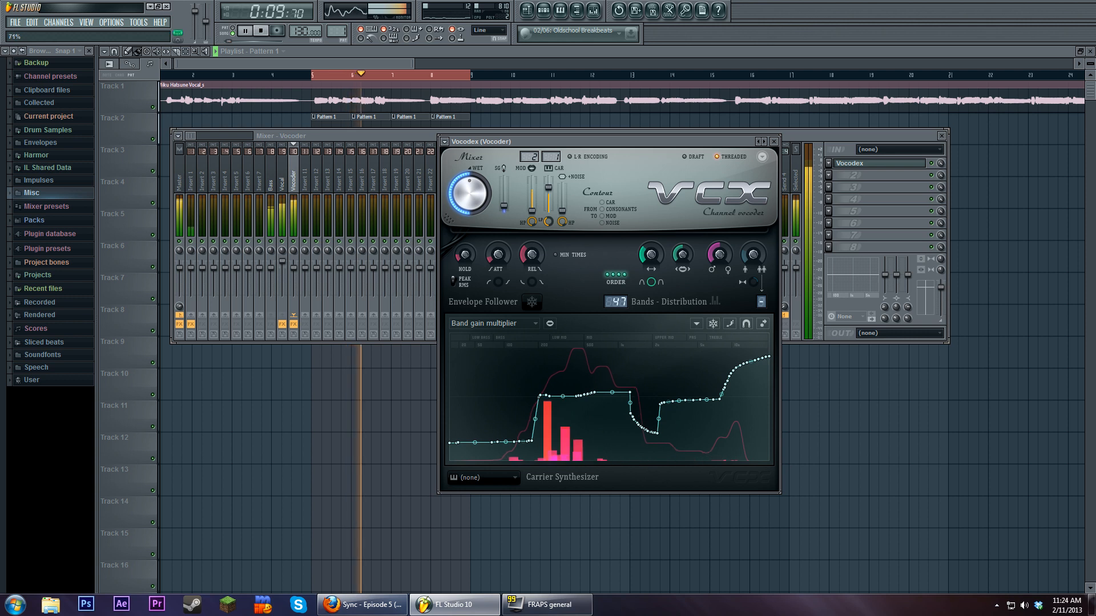
pyautogui.press('space')
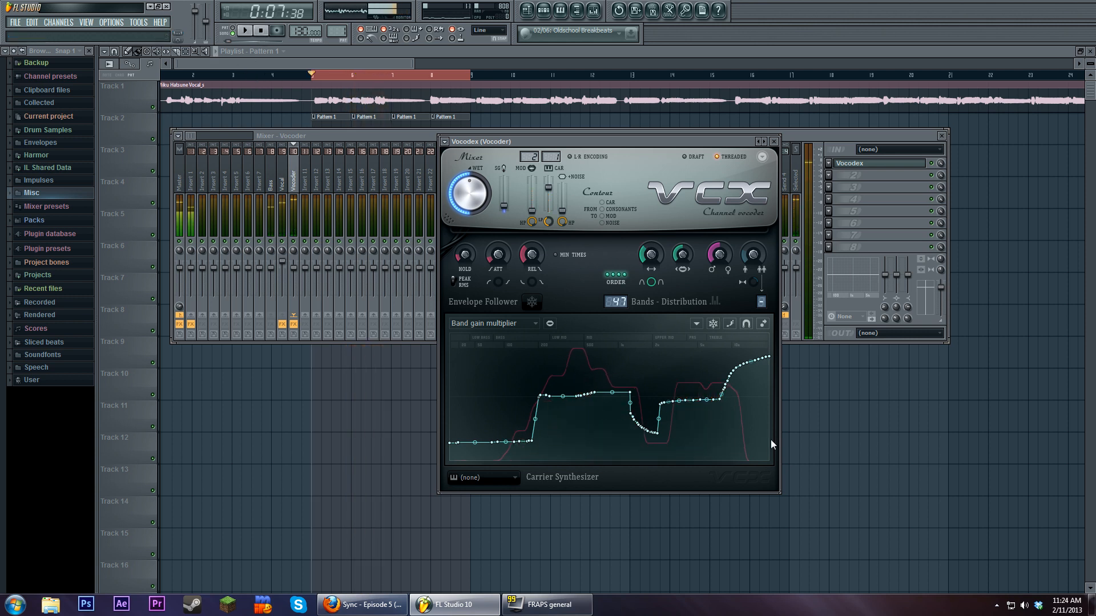
# - Remove all middle points from the Band distribution curve and raise its first point slightly, leaving a straight rising line
pyautogui.click(530, 324)
pyautogui.click(516, 465)
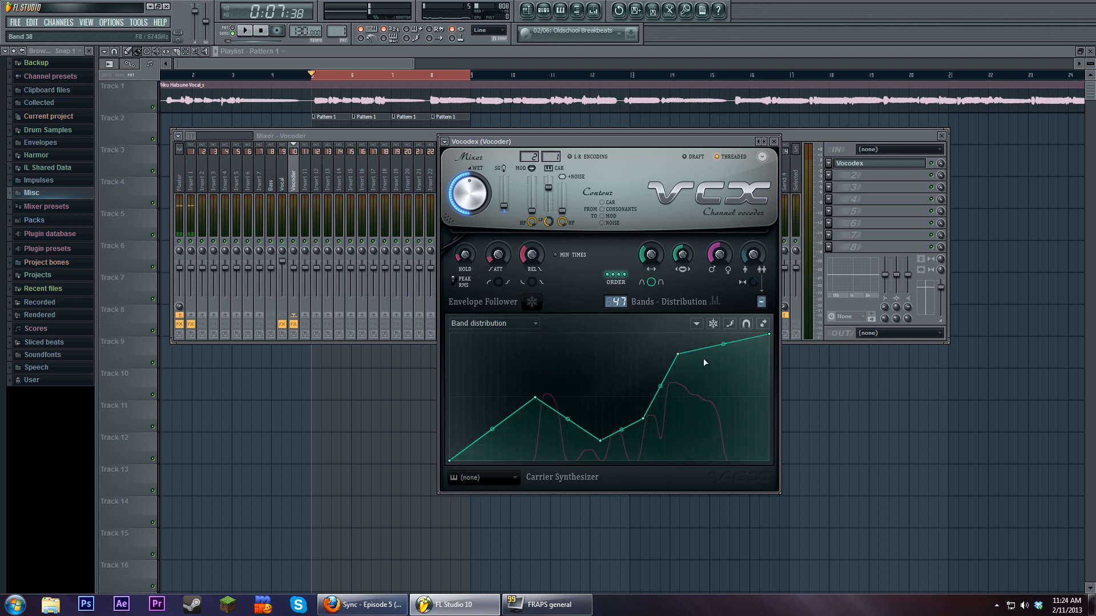
pyautogui.click(729, 323)
pyautogui.moveTo(702, 378); pyautogui.dragTo(647, 374)
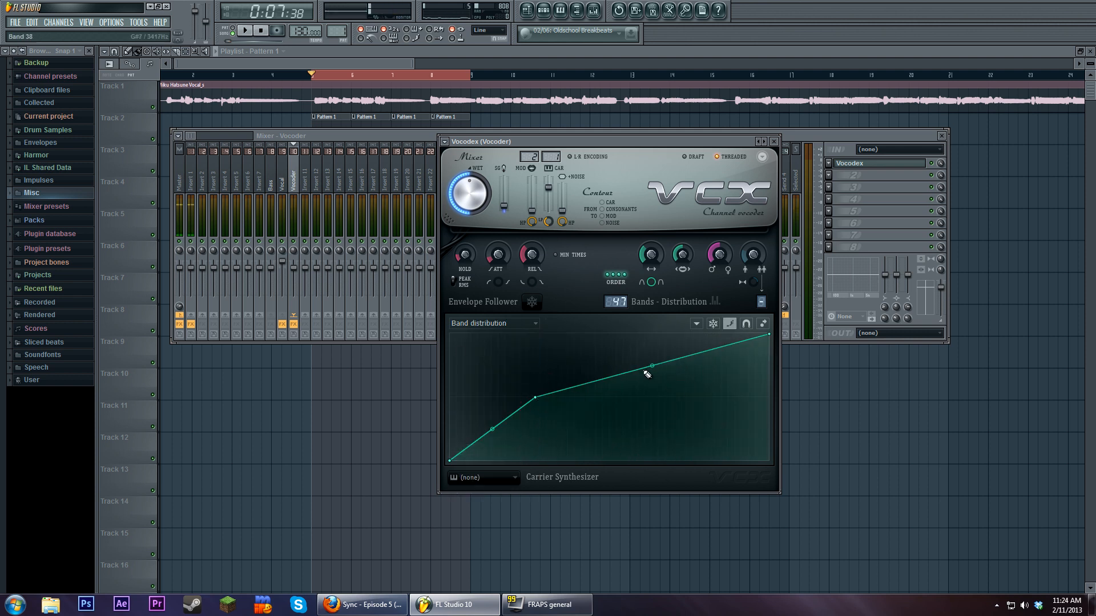
pyautogui.rightClick(534, 398)
pyautogui.click(730, 324)
pyautogui.moveTo(453, 460); pyautogui.dragTo(447, 448)
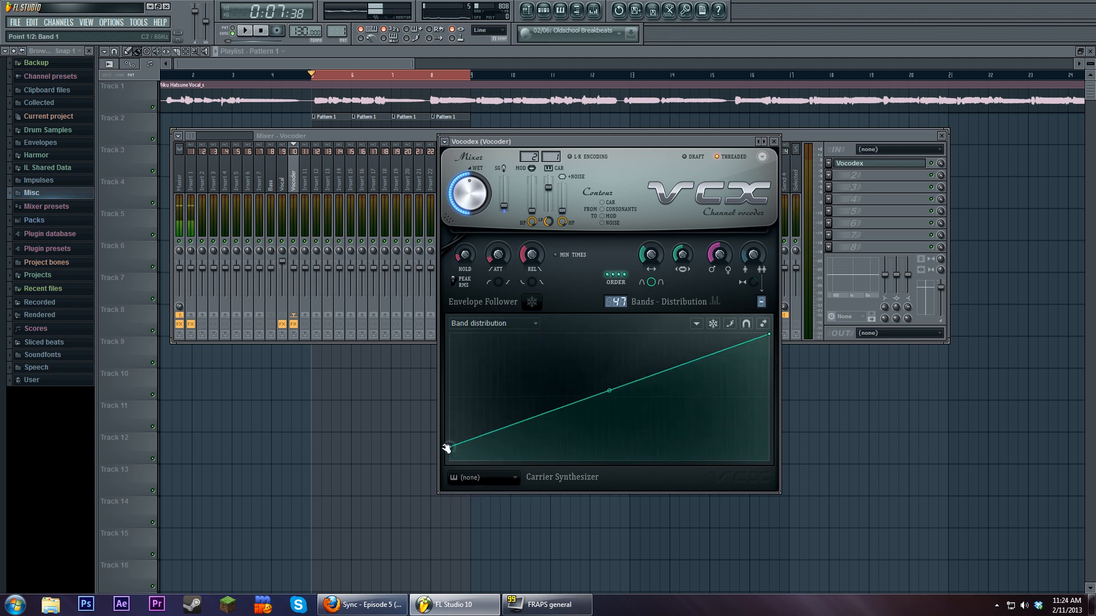
# - Show the Band width curve, view the Modulator pitch shift curve and return to Band width
pyautogui.click(487, 323)
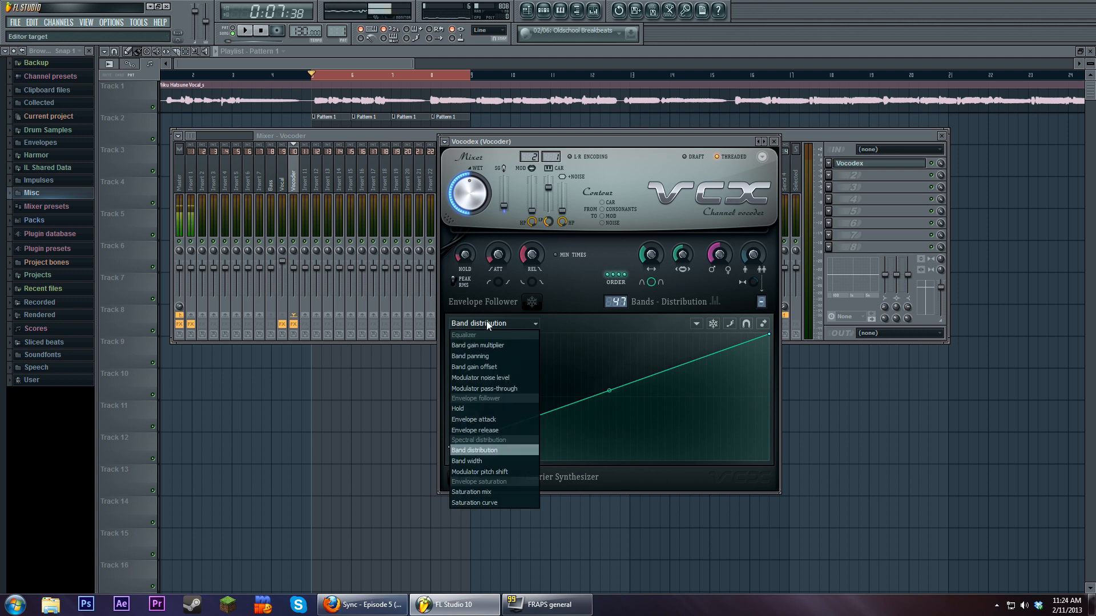
pyautogui.click(486, 461)
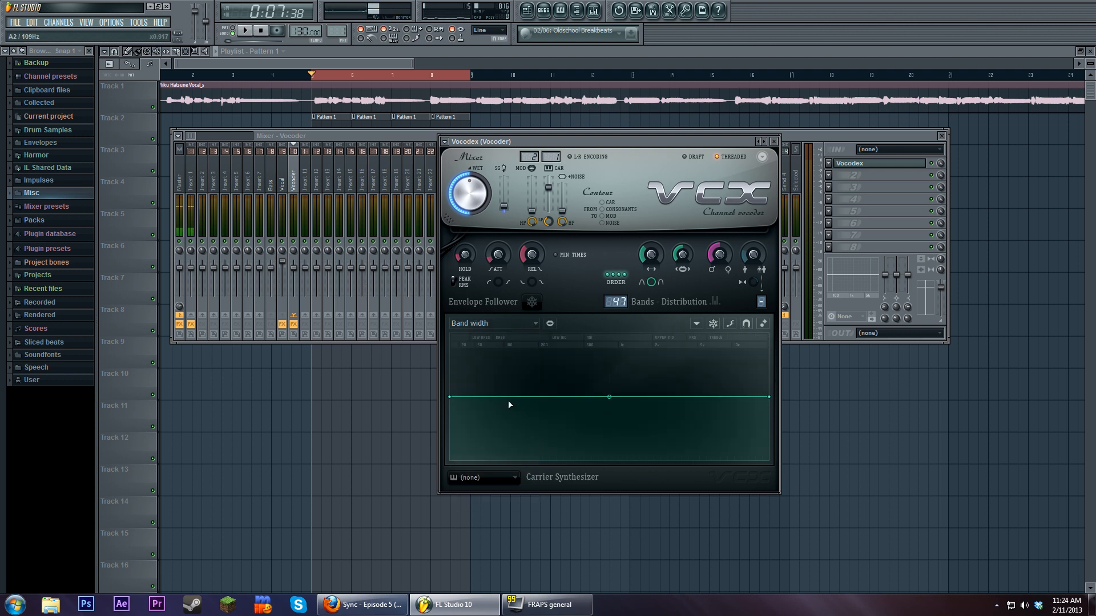
pyautogui.click(518, 324)
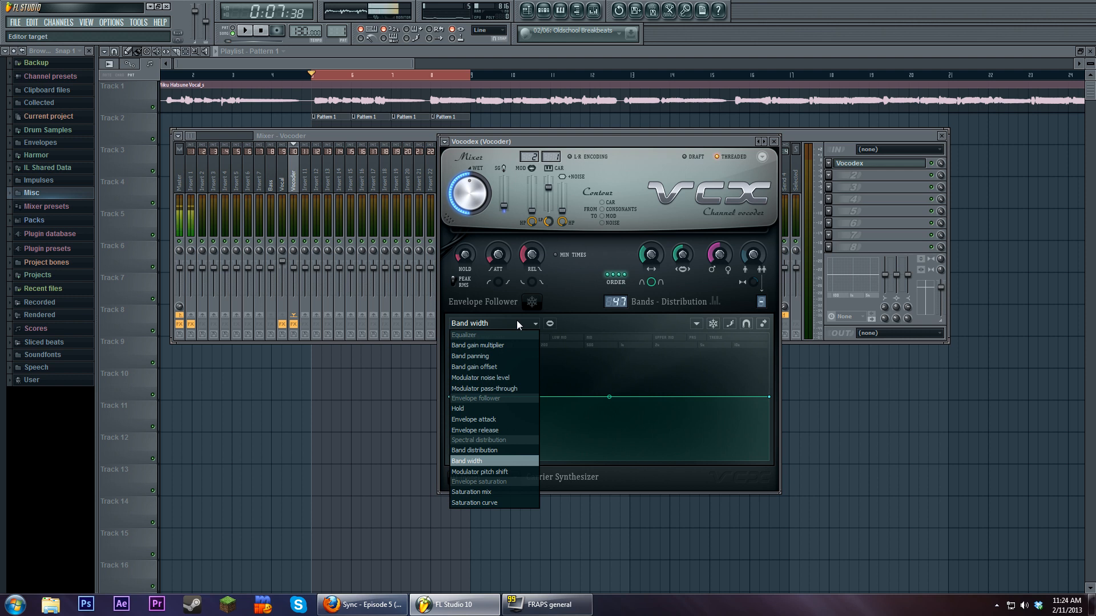
pyautogui.click(496, 472)
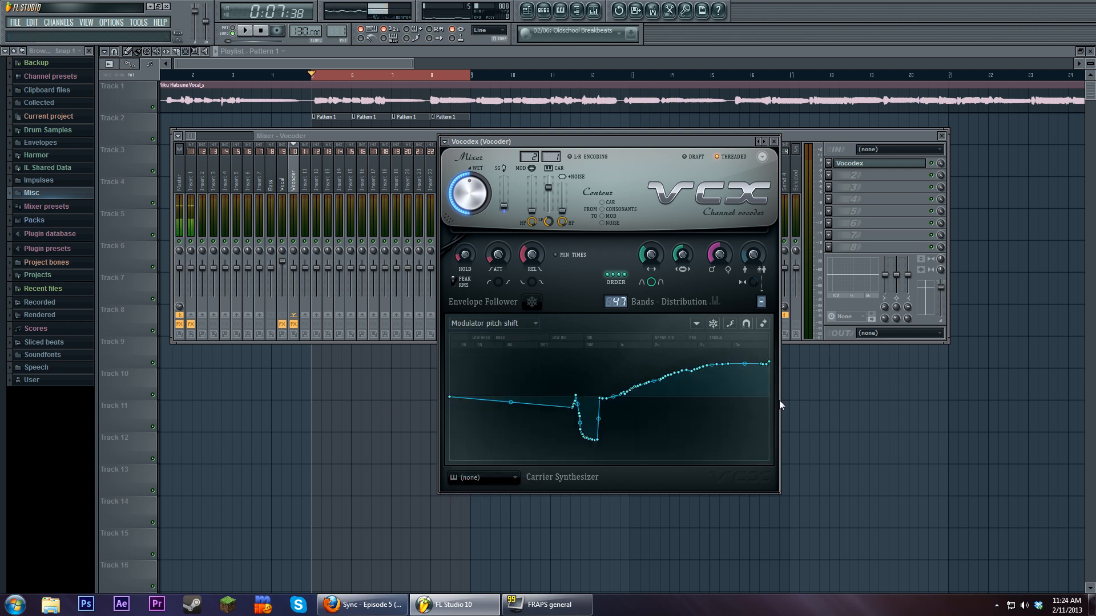
pyautogui.click(490, 325)
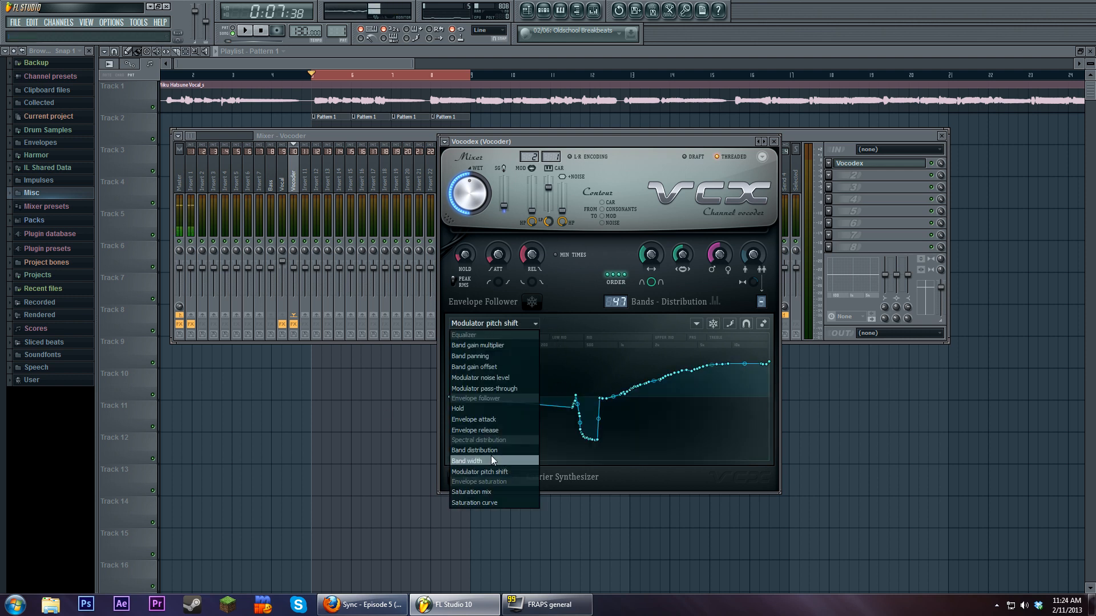
pyautogui.click(491, 457)
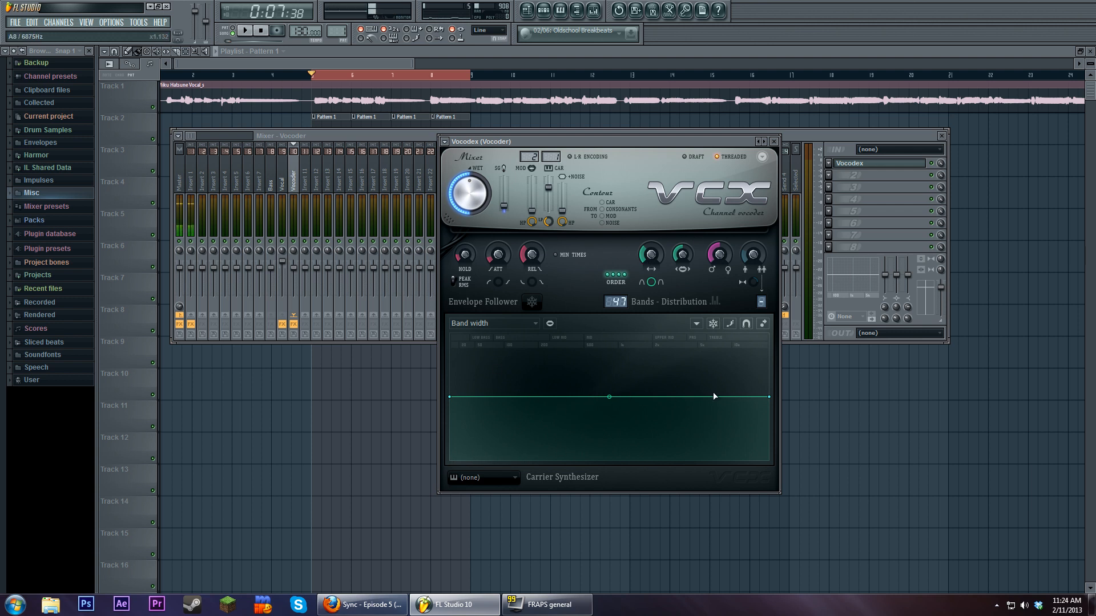
# - Add a middle point to the Band width curve, enable freehand drawing, start the loop and draw a dip followed by a high rise
pyautogui.moveTo(655, 259); pyautogui.dragTo(654, 250)
pyautogui.rightClick(560, 402)
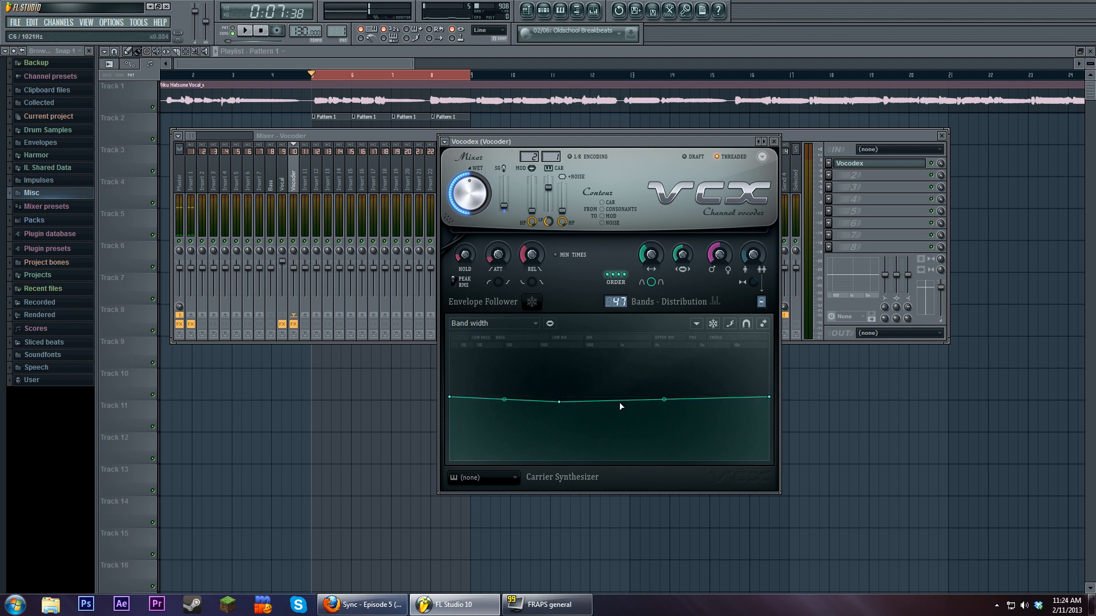
pyautogui.click(730, 324)
pyautogui.click(245, 29)
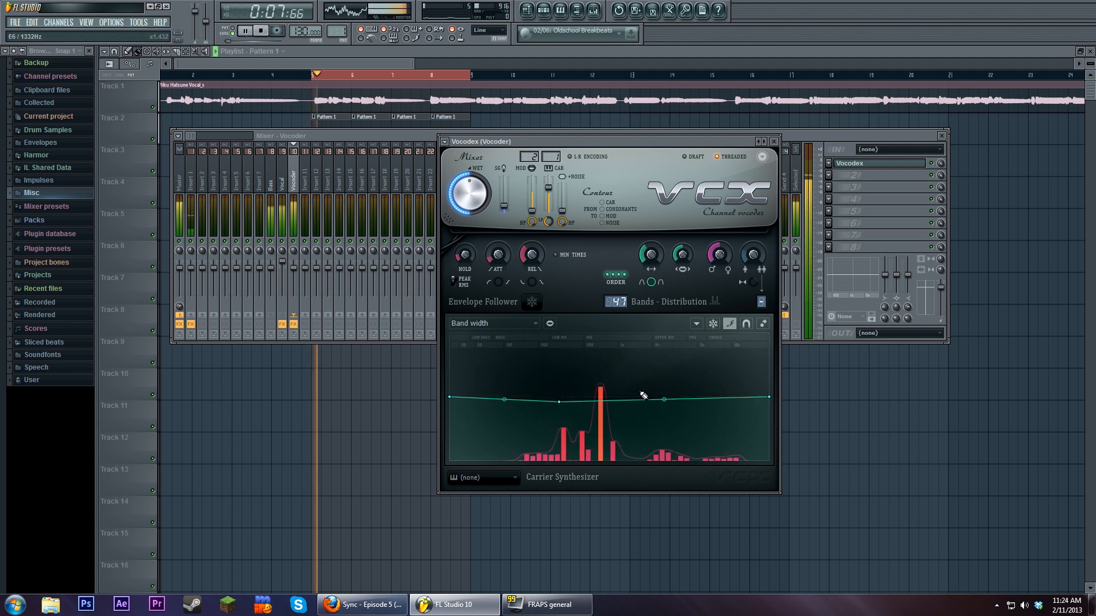
pyautogui.moveTo(555, 404)
pyautogui.mouseDown()
pyautogui.moveTo(563, 420)
pyautogui.moveTo(605, 436)
pyautogui.mouseUp()
pyautogui.moveTo(675, 418); pyautogui.dragTo(739, 350)
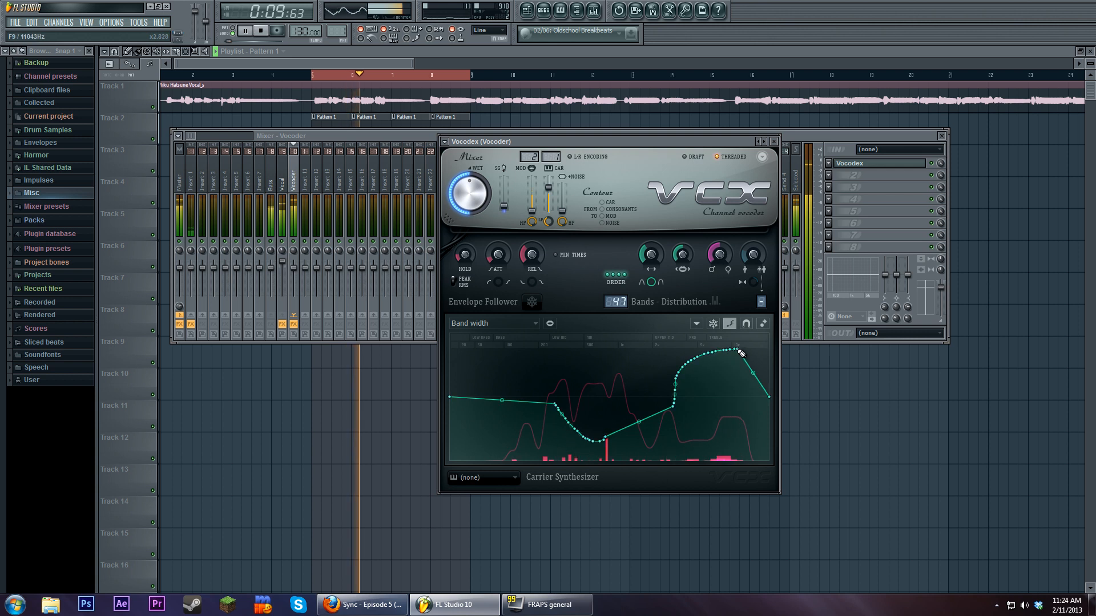
# - Redraw the Band width curve with alternating peaks and dips and a gently rising upper end while auditioning, and stop playback
pyautogui.moveTo(567, 422)
pyautogui.mouseDown()
pyautogui.moveTo(573, 387)
pyautogui.moveTo(737, 426)
pyautogui.mouseUp()
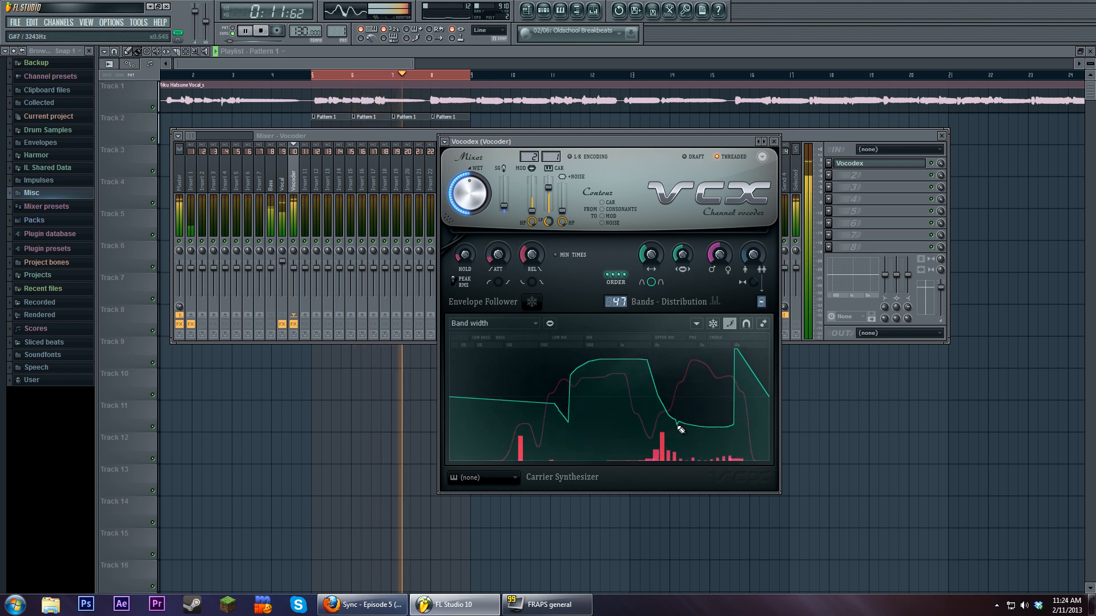
pyautogui.moveTo(645, 359)
pyautogui.mouseDown()
pyautogui.moveTo(665, 367)
pyautogui.moveTo(714, 426)
pyautogui.mouseUp()
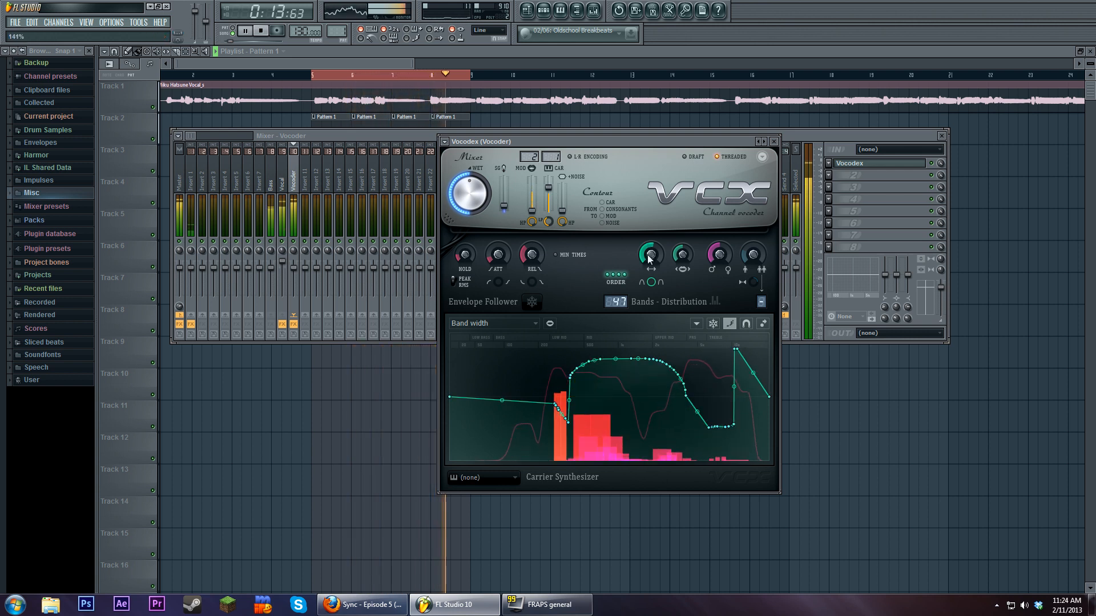
pyautogui.moveTo(588, 362); pyautogui.dragTo(629, 425)
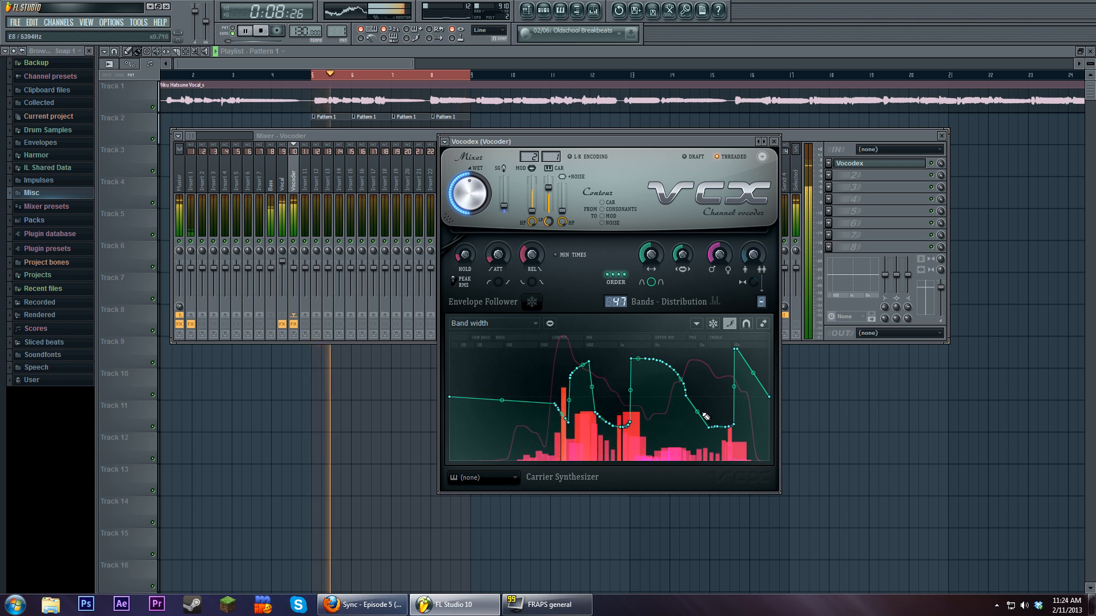
pyautogui.moveTo(722, 393); pyautogui.dragTo(769, 377)
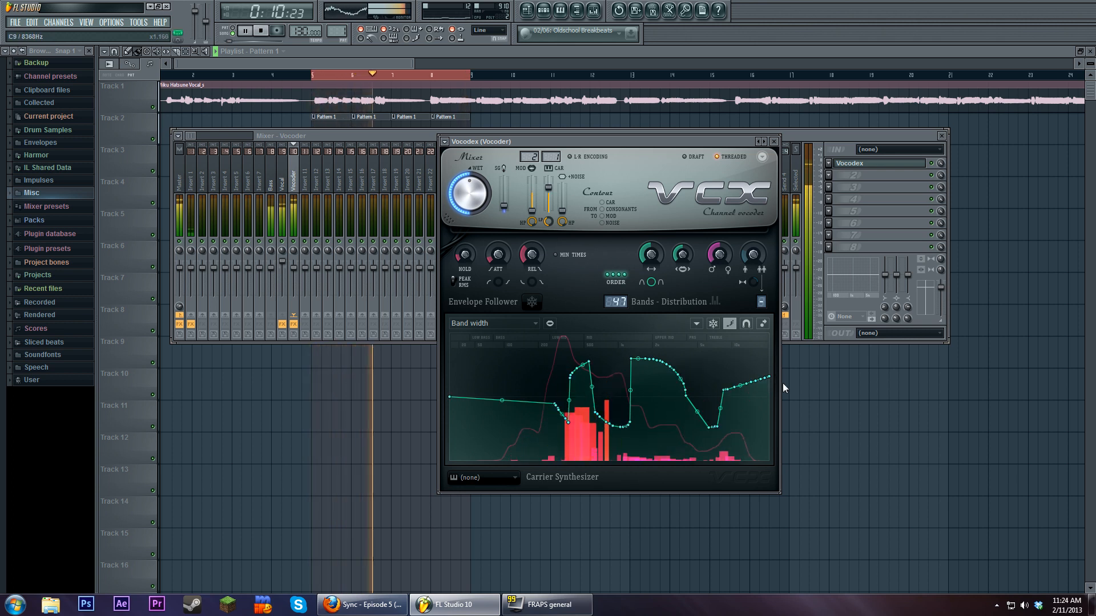
pyautogui.click(261, 32)
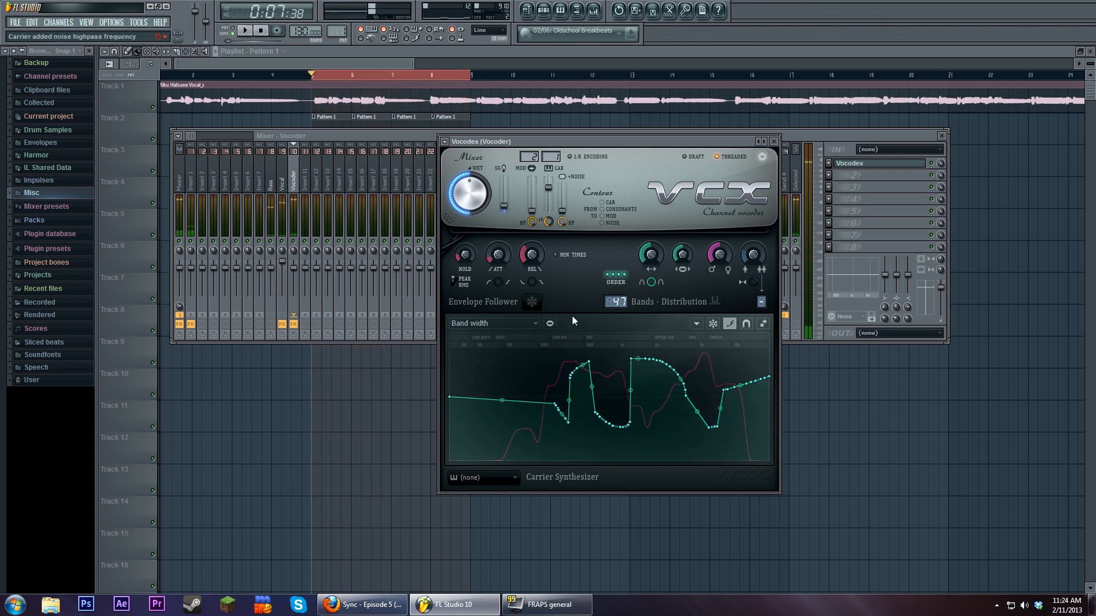
# - Look through the editor targets and show the Saturation mix curve
pyautogui.click(531, 327)
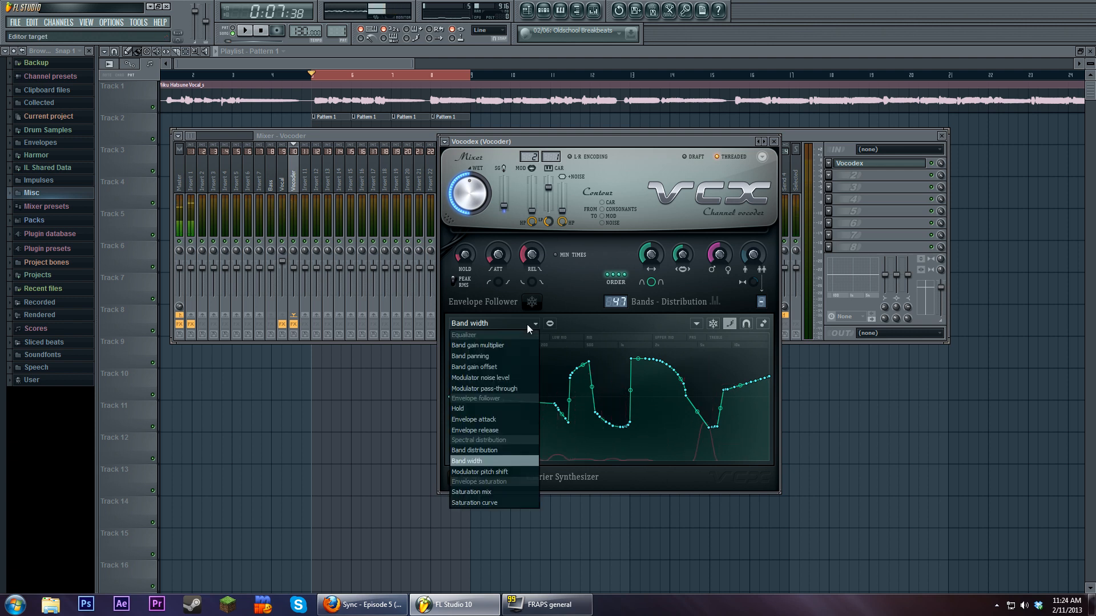
pyautogui.click(529, 327)
pyautogui.click(527, 325)
pyautogui.click(527, 324)
pyautogui.click(511, 323)
pyautogui.click(520, 323)
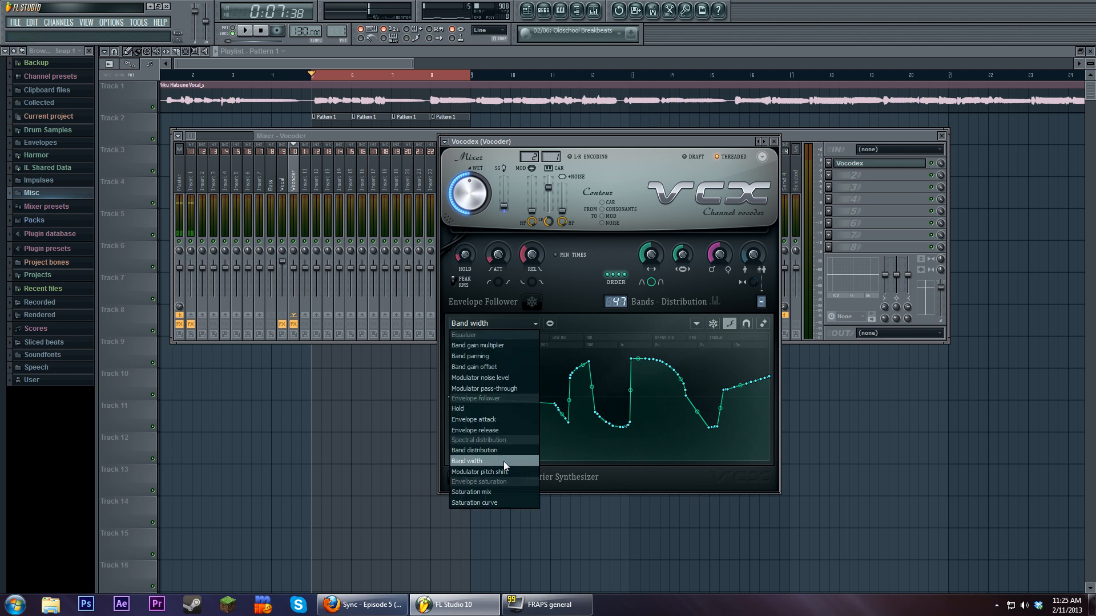
pyautogui.click(510, 492)
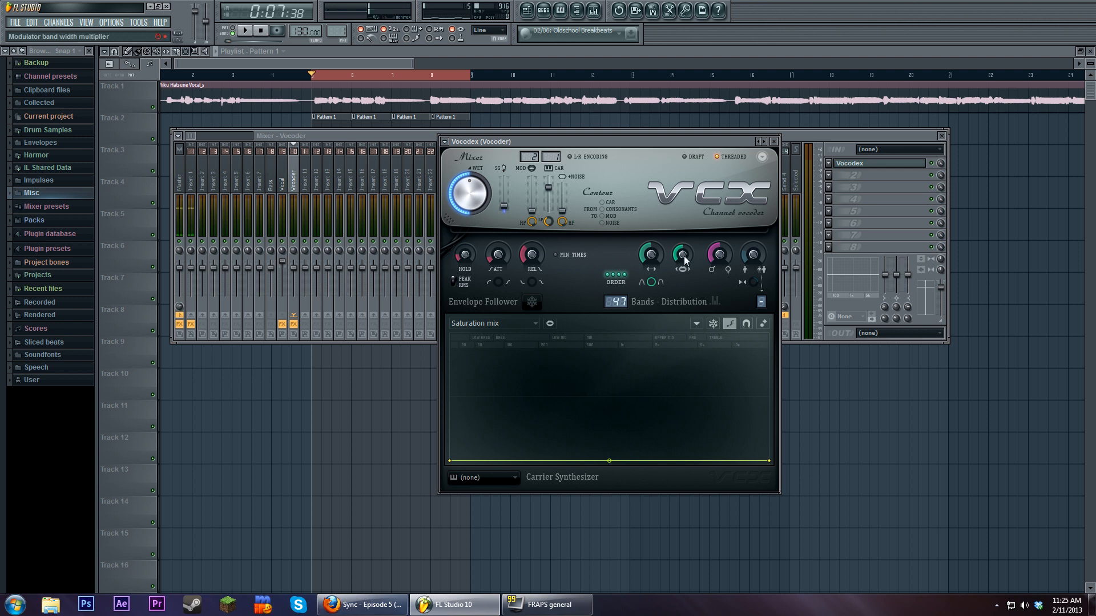
# - Vary the modulator band width multiplier and audition the loop with the changed setting
pyautogui.moveTo(685, 261); pyautogui.dragTo(670, 345)
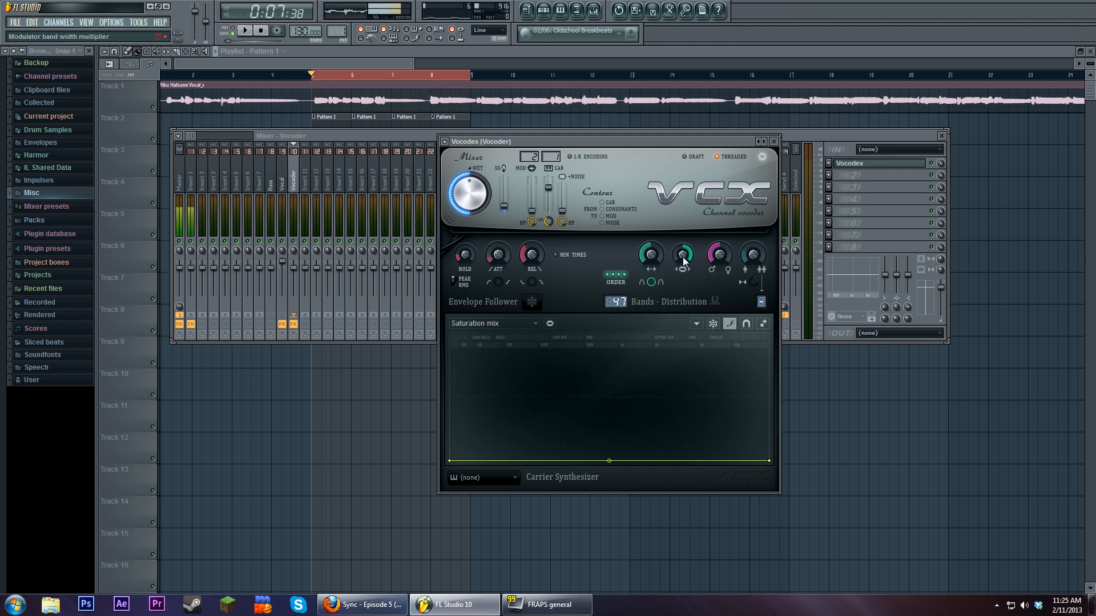
pyautogui.moveTo(684, 261); pyautogui.dragTo(684, 280)
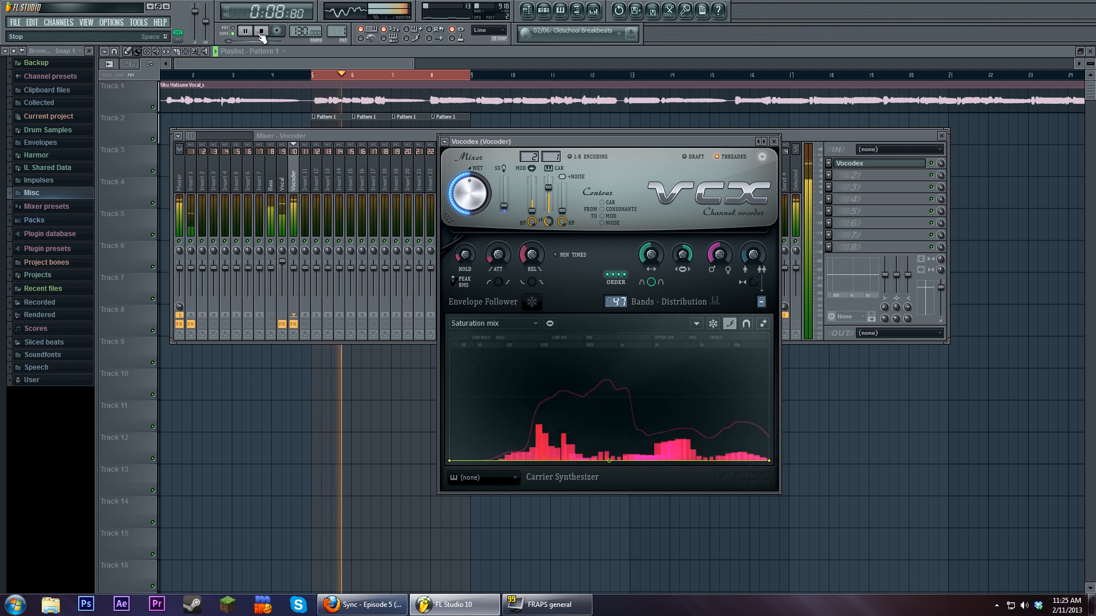
pyautogui.moveTo(682, 255); pyautogui.dragTo(683, 266)
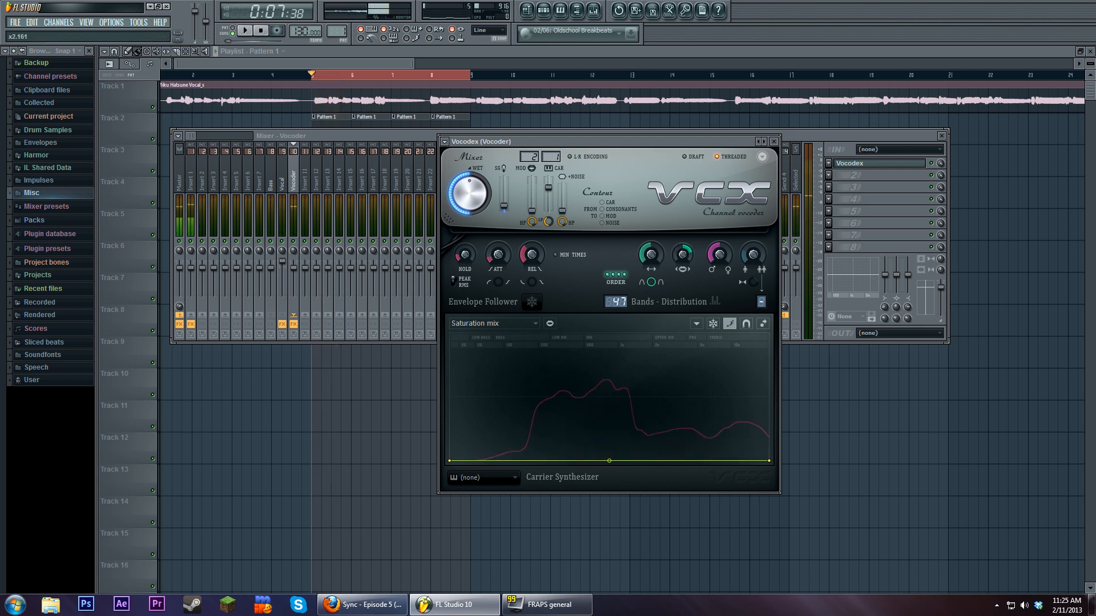
pyautogui.moveTo(684, 255); pyautogui.dragTo(683, 283)
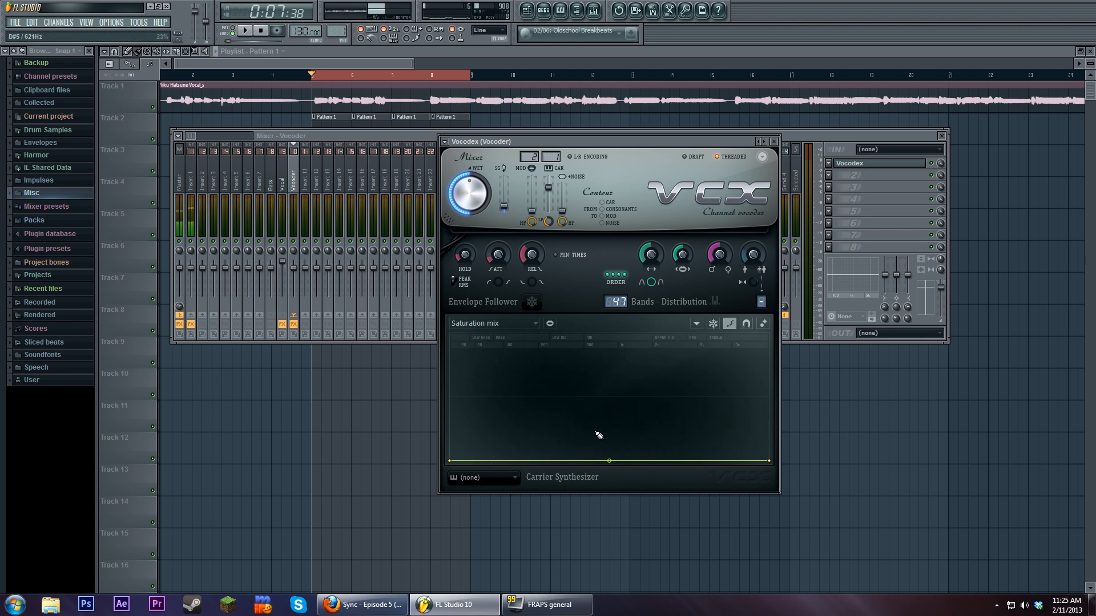
# - Draw a plateau at about half height over the high bands of the Saturation mix, and show the Saturation curve
pyautogui.moveTo(655, 463)
pyautogui.mouseDown()
pyautogui.moveTo(655, 427)
pyautogui.moveTo(710, 342)
pyautogui.moveTo(656, 420)
pyautogui.moveTo(667, 396)
pyautogui.moveTo(745, 387)
pyautogui.moveTo(638, 396)
pyautogui.mouseUp()
pyautogui.click(497, 323)
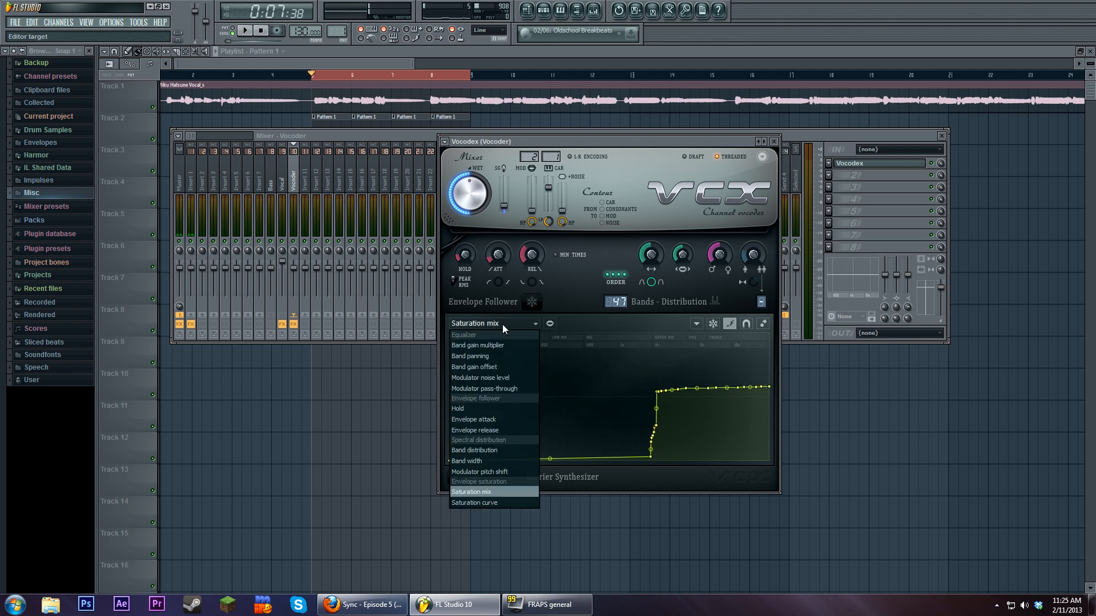
pyautogui.click(497, 505)
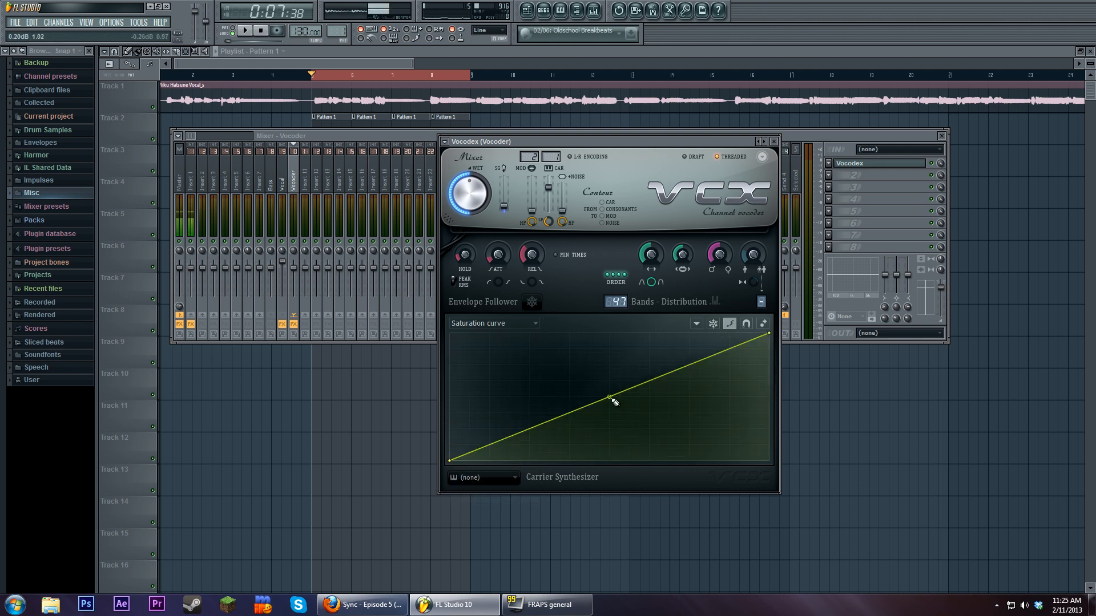
# - Bend the Saturation curve upward, add a point slightly above mid-height in its upper part, and steepen the first segment's tension
pyautogui.moveTo(609, 397); pyautogui.dragTo(609, 341)
pyautogui.rightClick(706, 388)
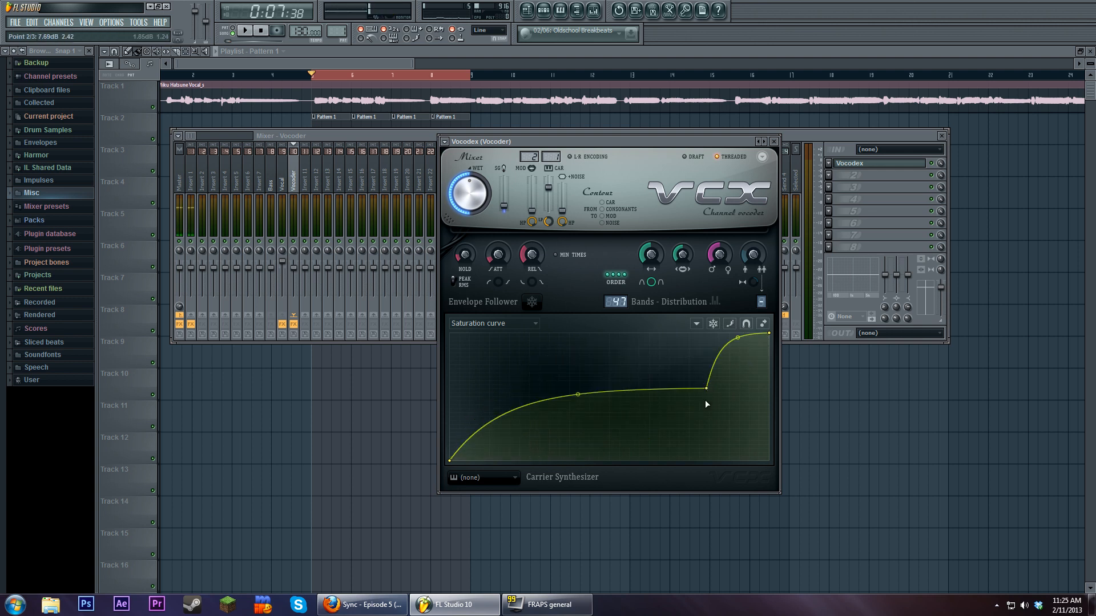
pyautogui.moveTo(578, 396); pyautogui.dragTo(577, 371)
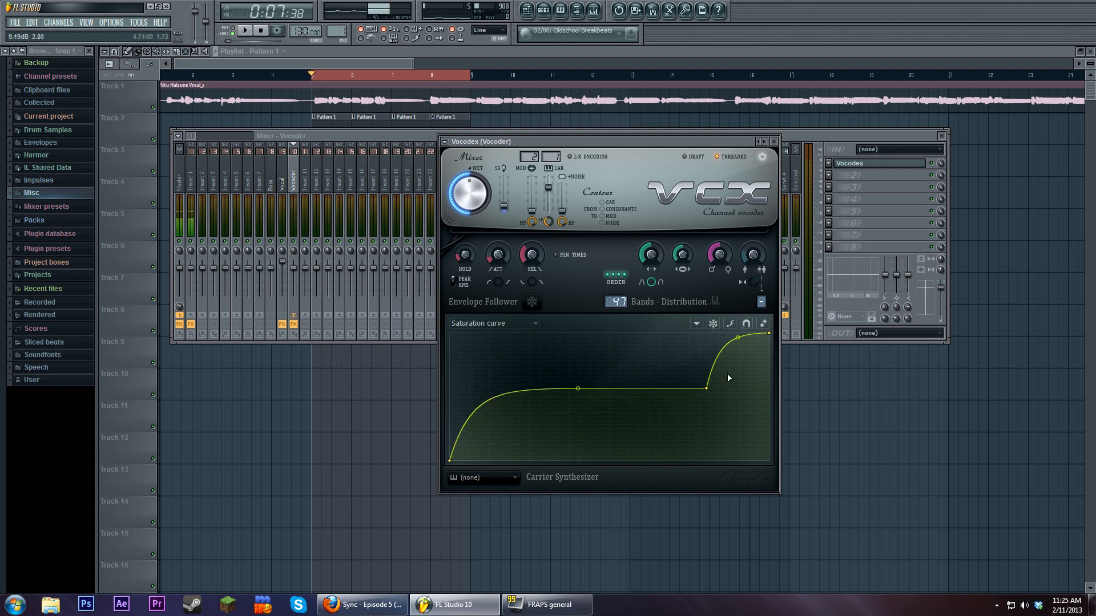
# - Play the loop, raise the Saturation curve's middle point to the ceiling, and soften the first segment's tension
pyautogui.click(244, 31)
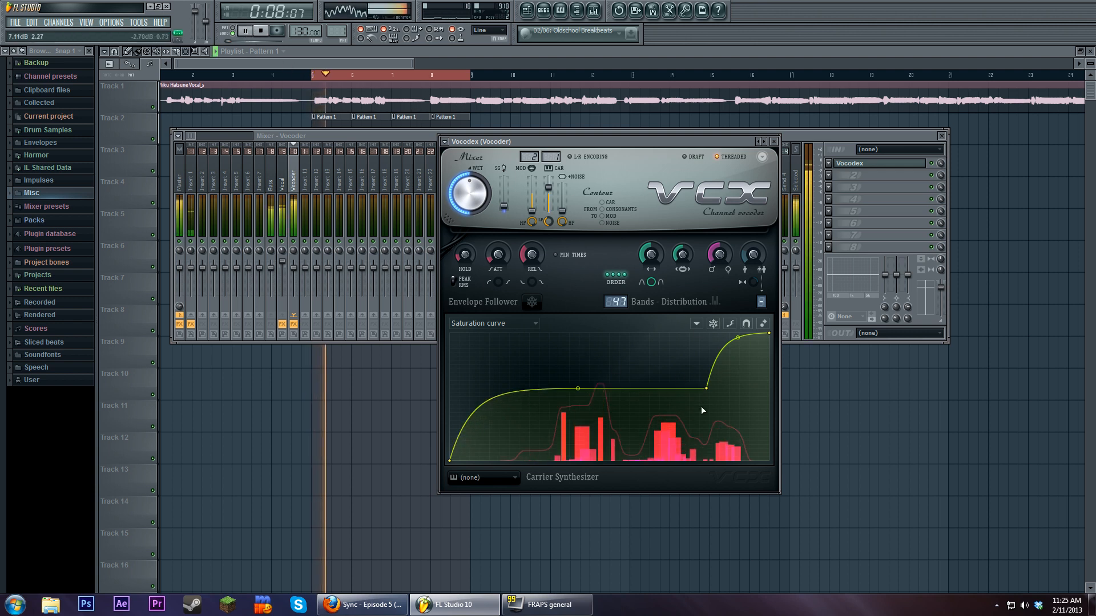
pyautogui.moveTo(707, 389); pyautogui.dragTo(695, 333)
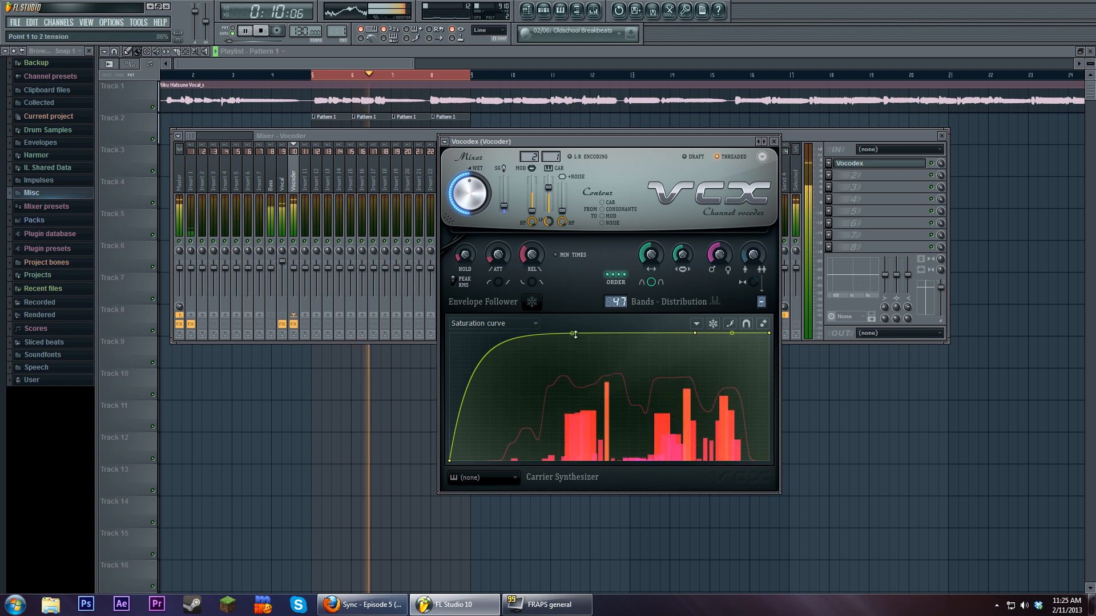
pyautogui.moveTo(572, 333)
pyautogui.mouseDown()
pyautogui.moveTo(572, 437)
pyautogui.moveTo(571, 342)
pyautogui.mouseUp()
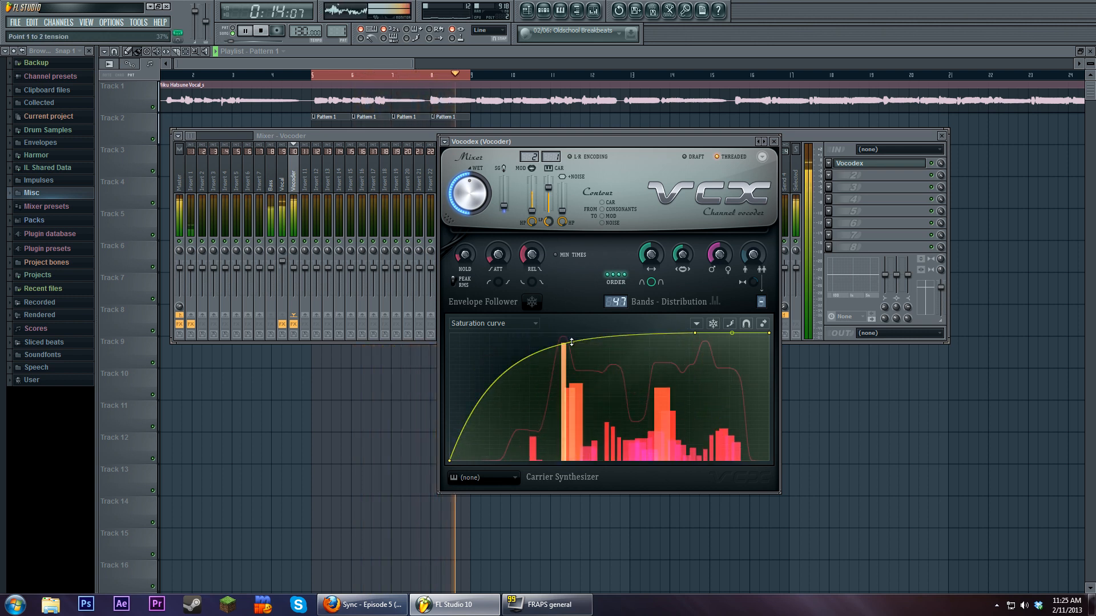
# - Redraw the Saturation mix during playback at zero for the lower bands with a peak and plateau over the higher ones, and stop the loop
pyautogui.click(523, 321)
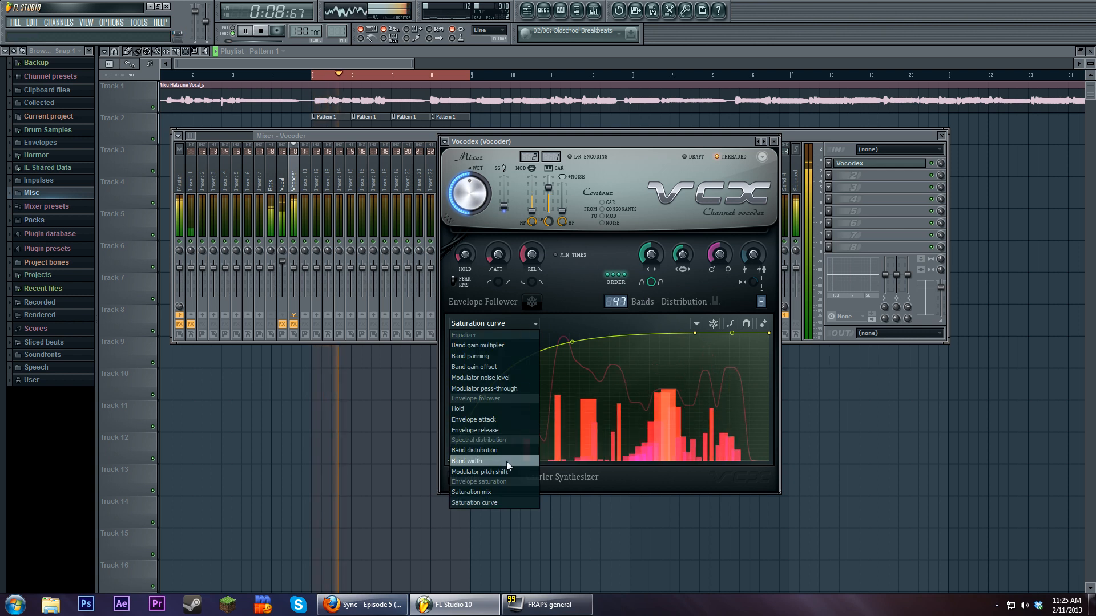
pyautogui.click(513, 492)
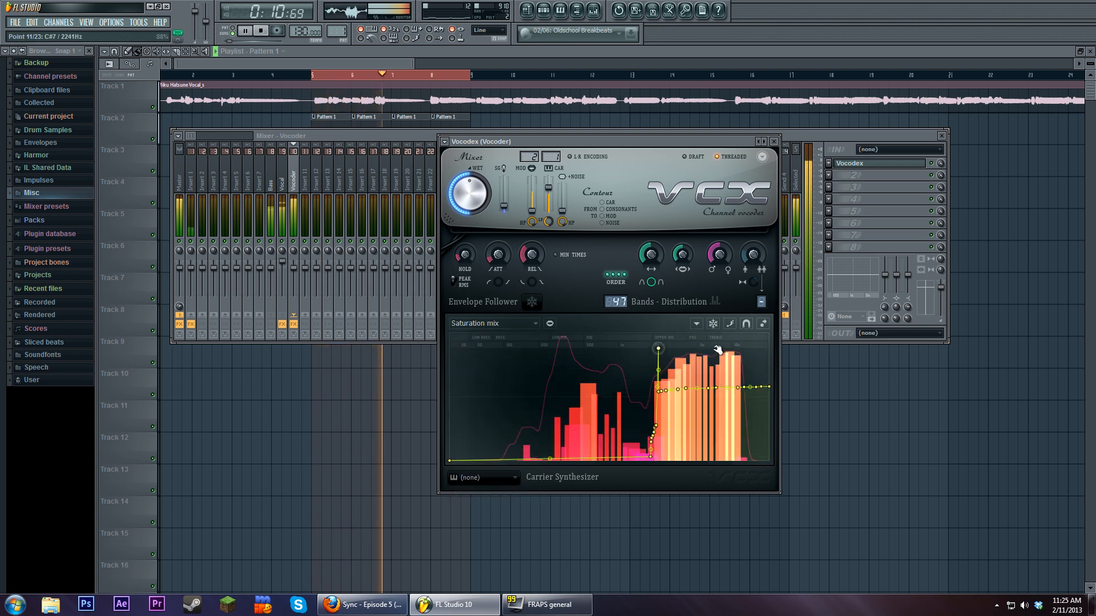
pyautogui.moveTo(645, 393); pyautogui.dragTo(795, 387)
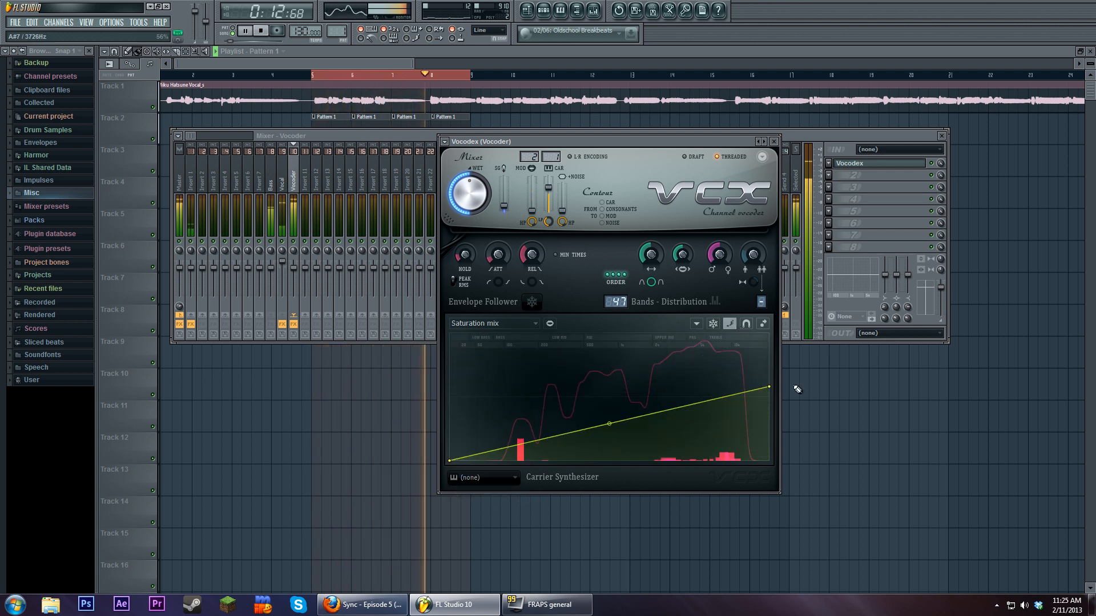
pyautogui.moveTo(619, 423)
pyautogui.mouseDown()
pyautogui.moveTo(622, 460)
pyautogui.moveTo(574, 478)
pyautogui.mouseUp()
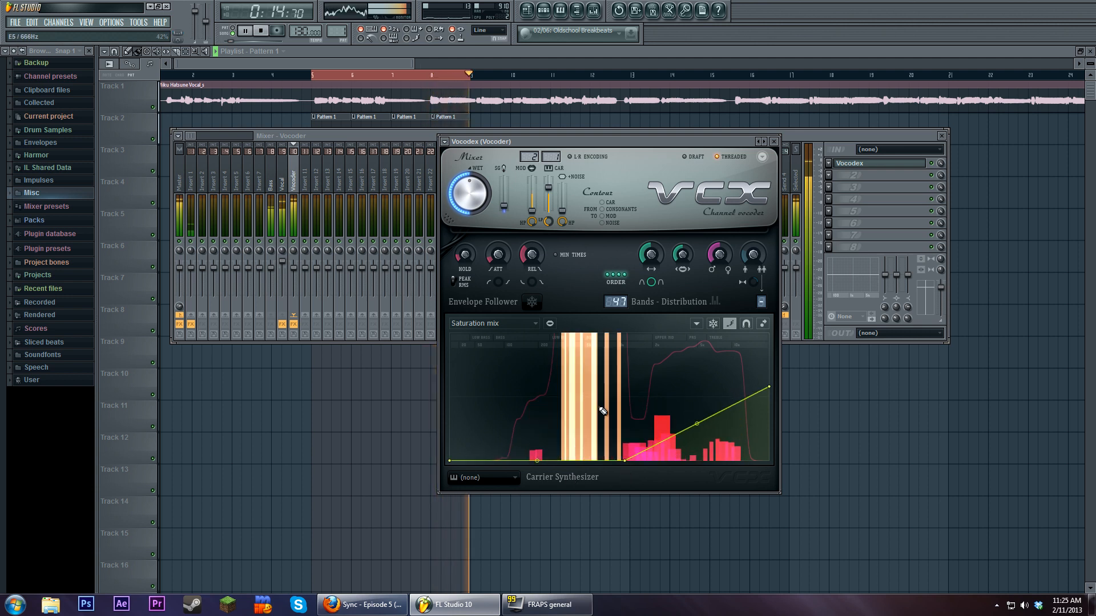
pyautogui.moveTo(666, 392); pyautogui.dragTo(646, 371)
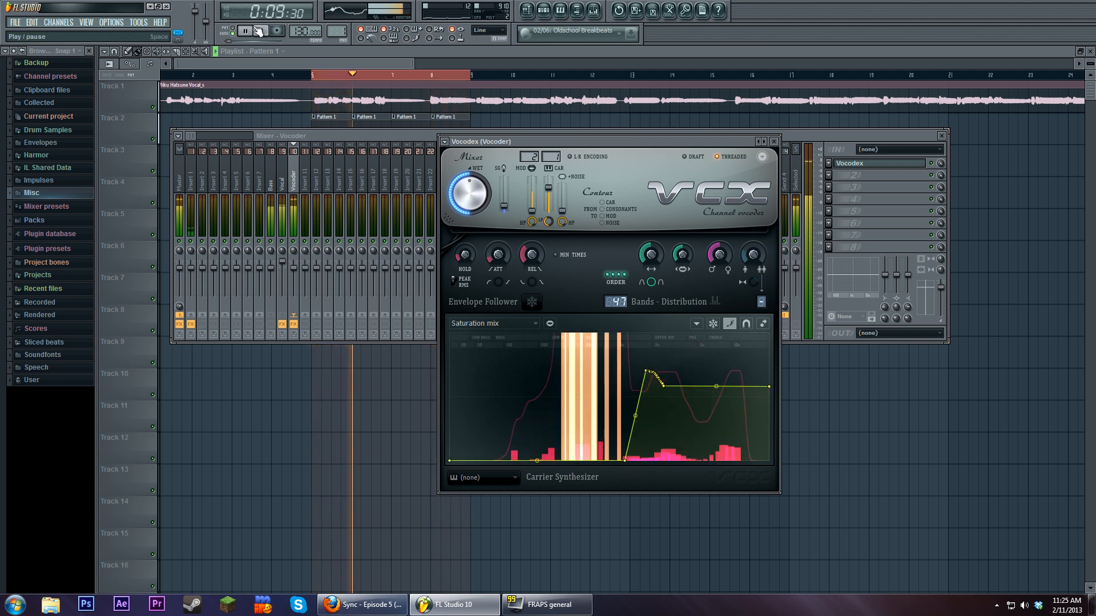
pyautogui.press('space')
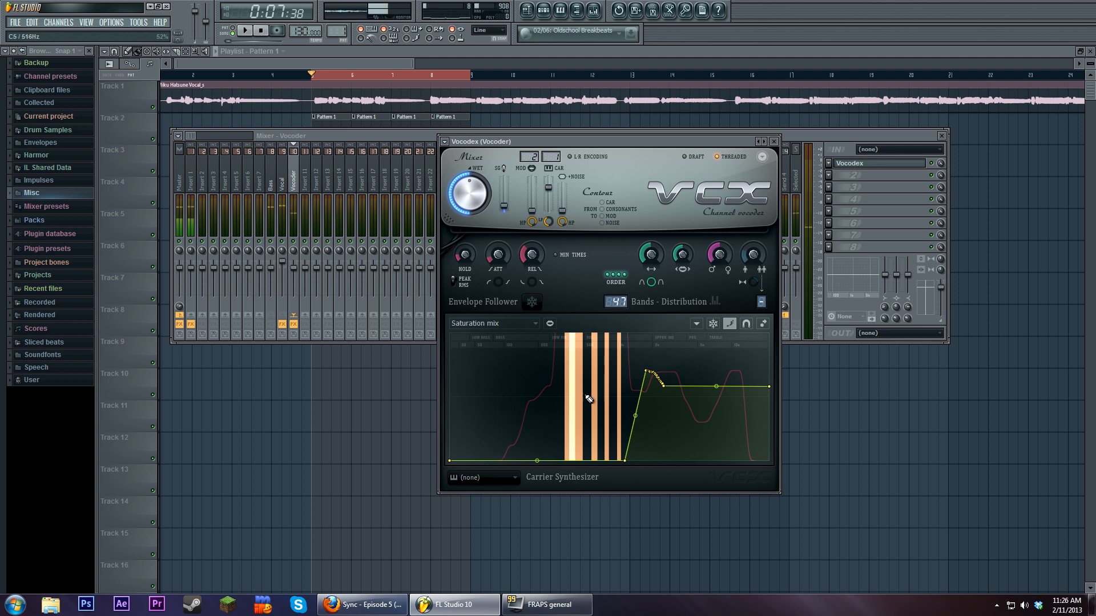
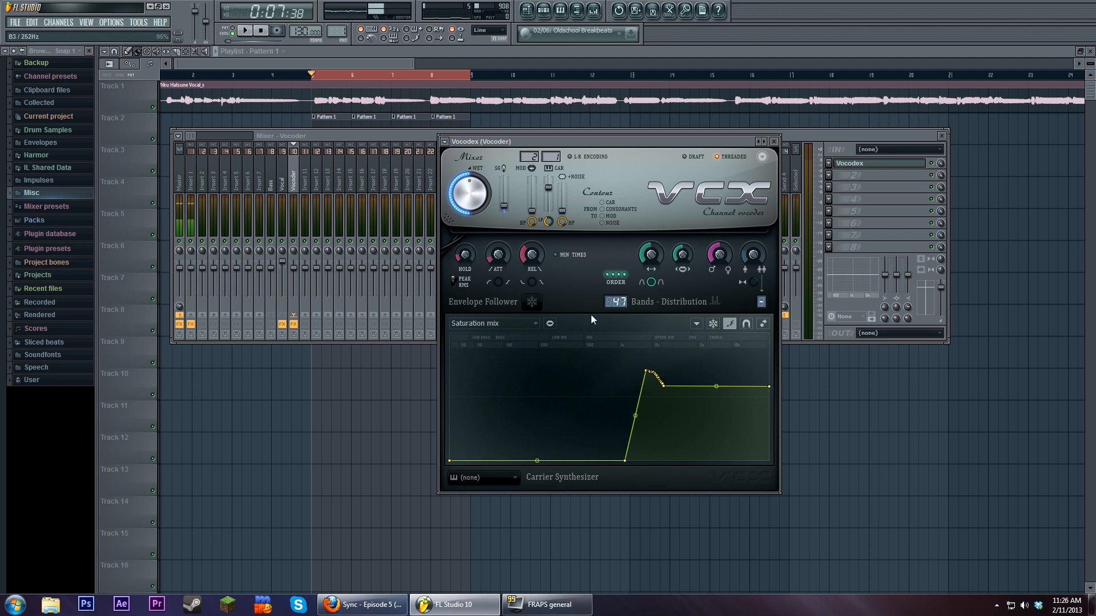
# - Delete the peak and plateau points of the Saturation mix so its high bands form one straight ramp
pyautogui.rightClick(645, 371)
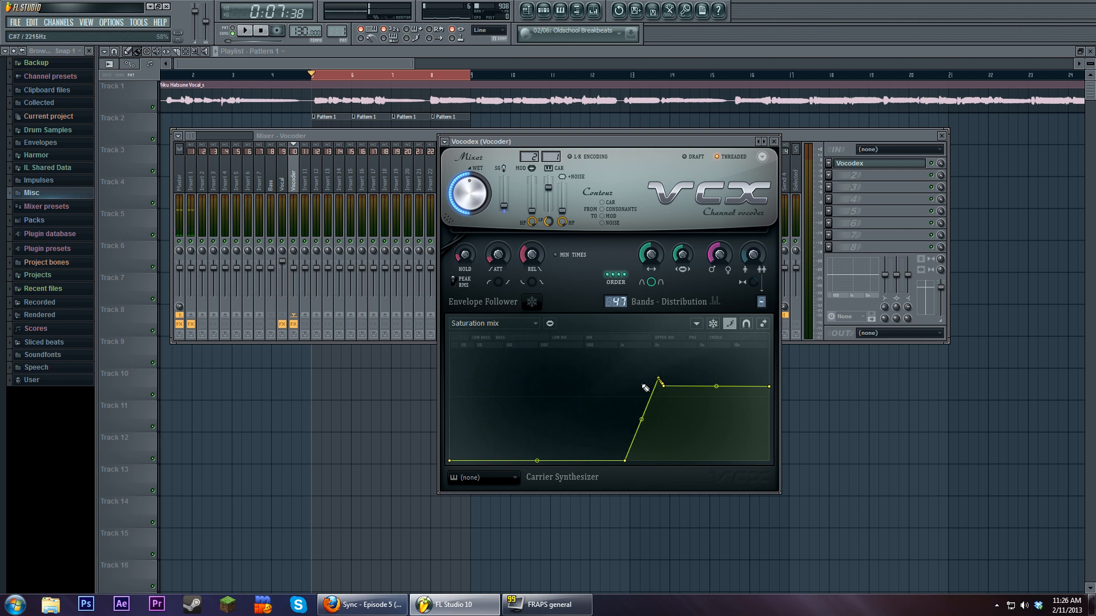
pyautogui.rightClick(663, 386)
pyautogui.click(530, 323)
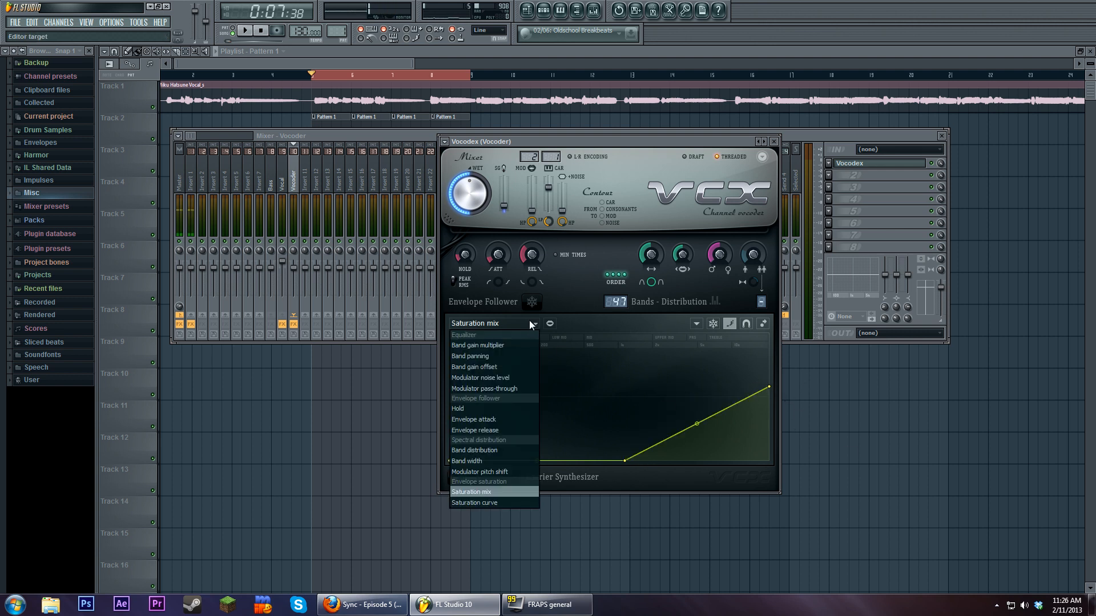
pyautogui.click(492, 323)
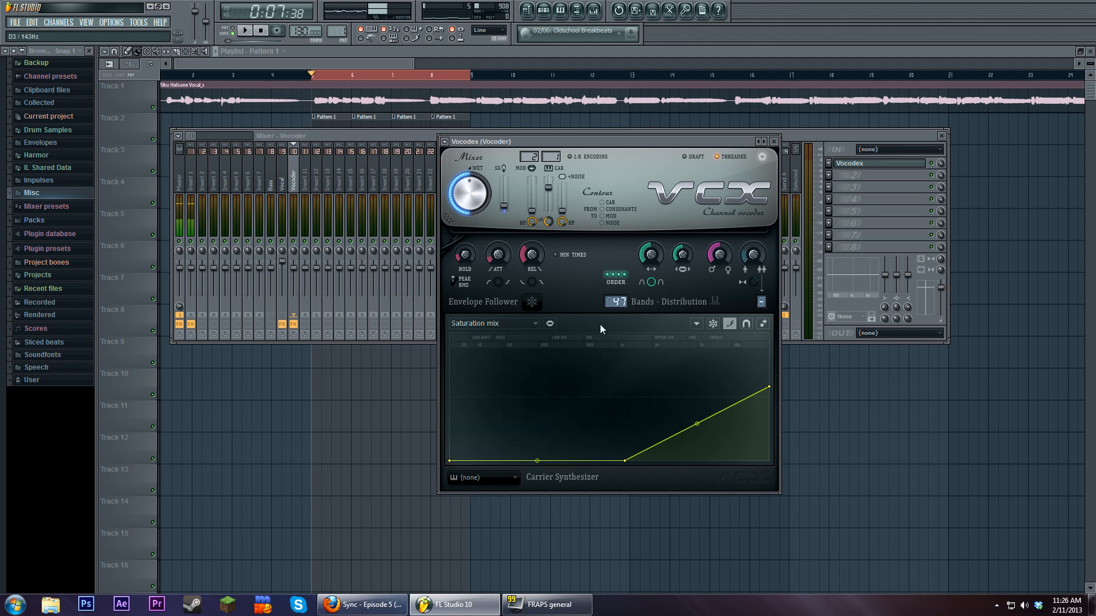
pyautogui.moveTo(683, 256); pyautogui.dragTo(684, 241)
pyautogui.click(514, 320)
pyautogui.click(594, 318)
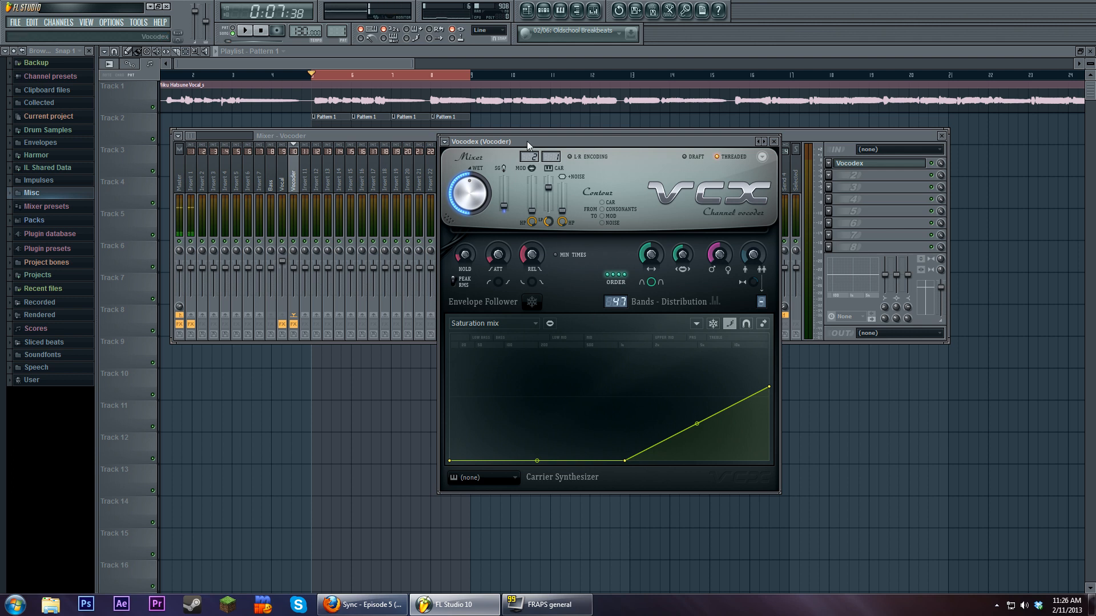
# - Move the Vocodex window aside, and open the Vocal track's Fruity Parametric EQ 2 over the mixer
pyautogui.moveTo(526, 142); pyautogui.dragTo(648, 77)
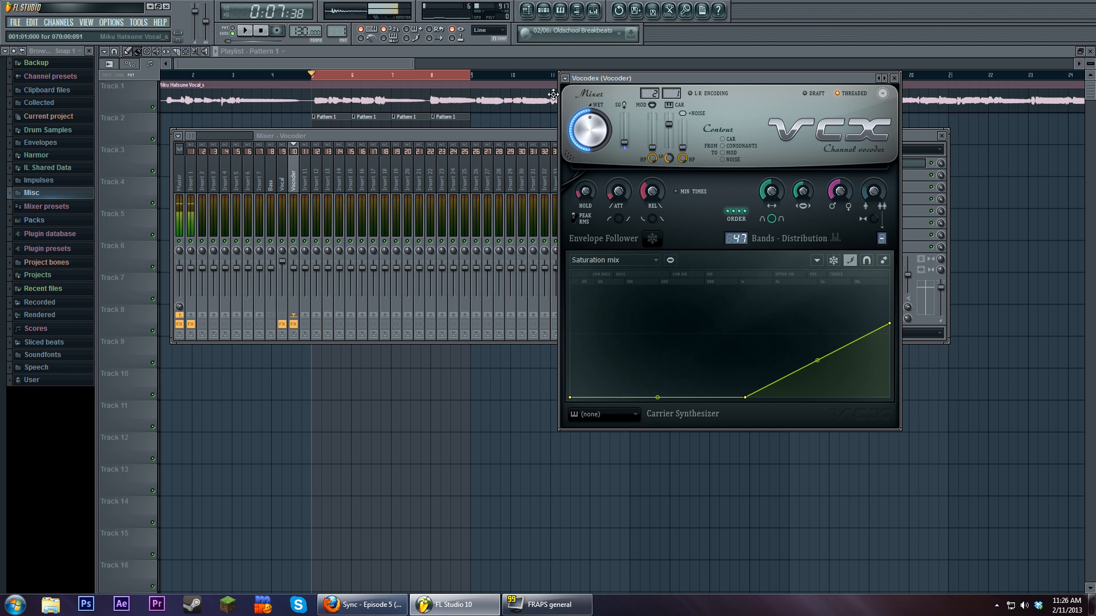
pyautogui.click(285, 192)
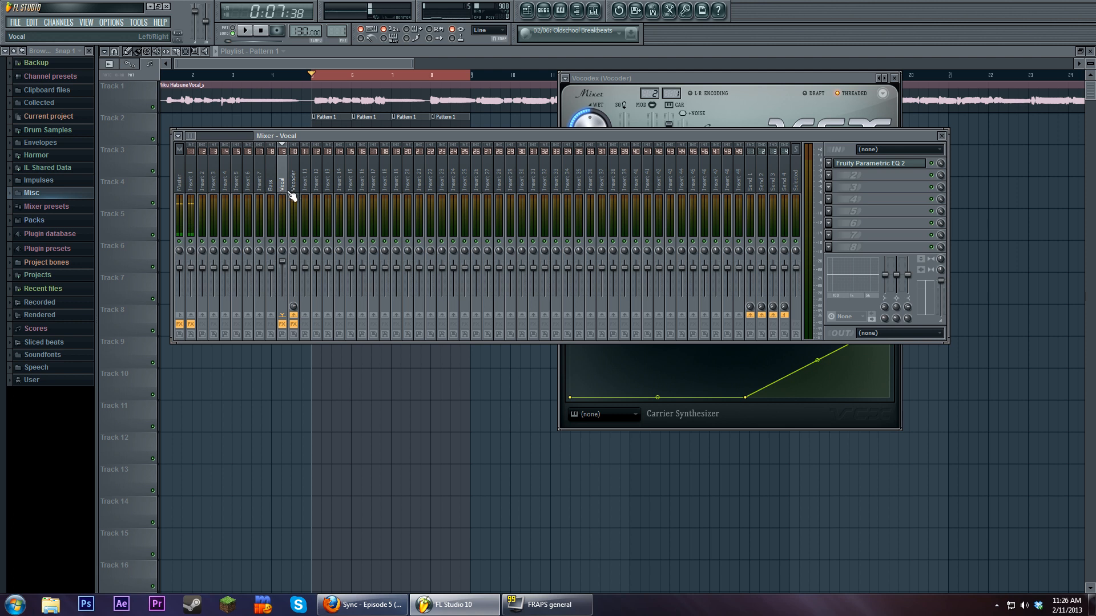
pyautogui.click(906, 164)
pyautogui.moveTo(566, 146); pyautogui.dragTo(476, 231)
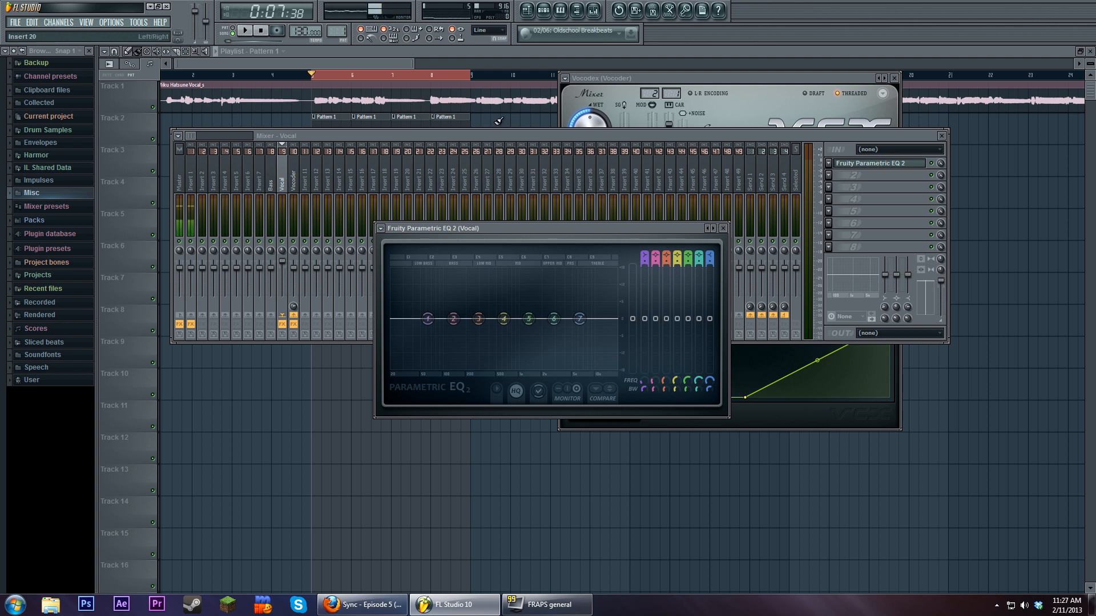
# - Lower the Vocal track's volume to about 114%, and load Maximus into its second effect slot
pyautogui.click(282, 265)
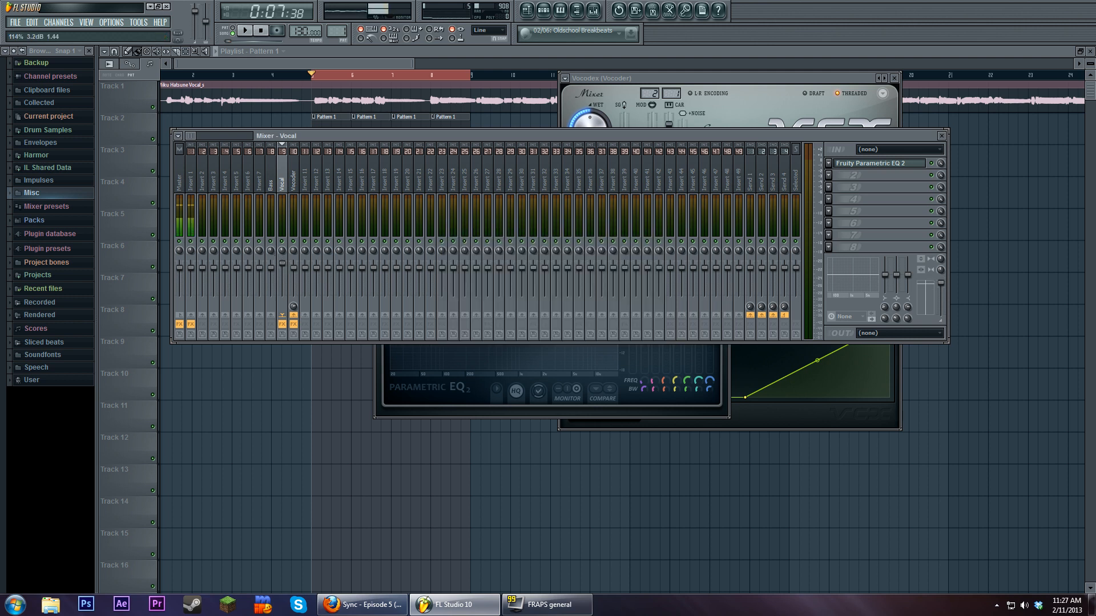
pyautogui.click(834, 174)
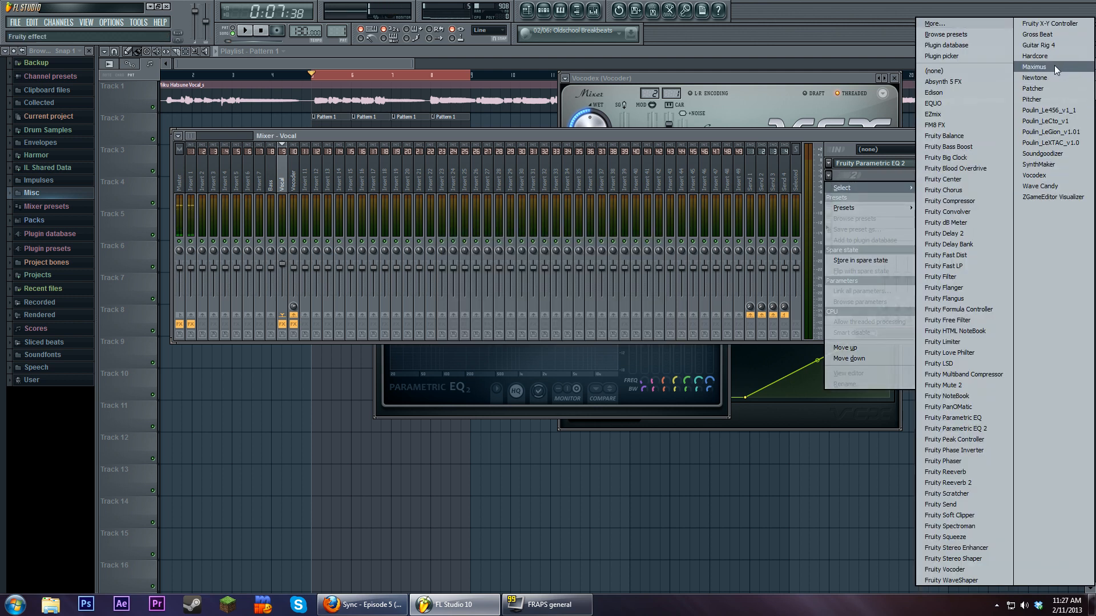
pyautogui.click(1033, 67)
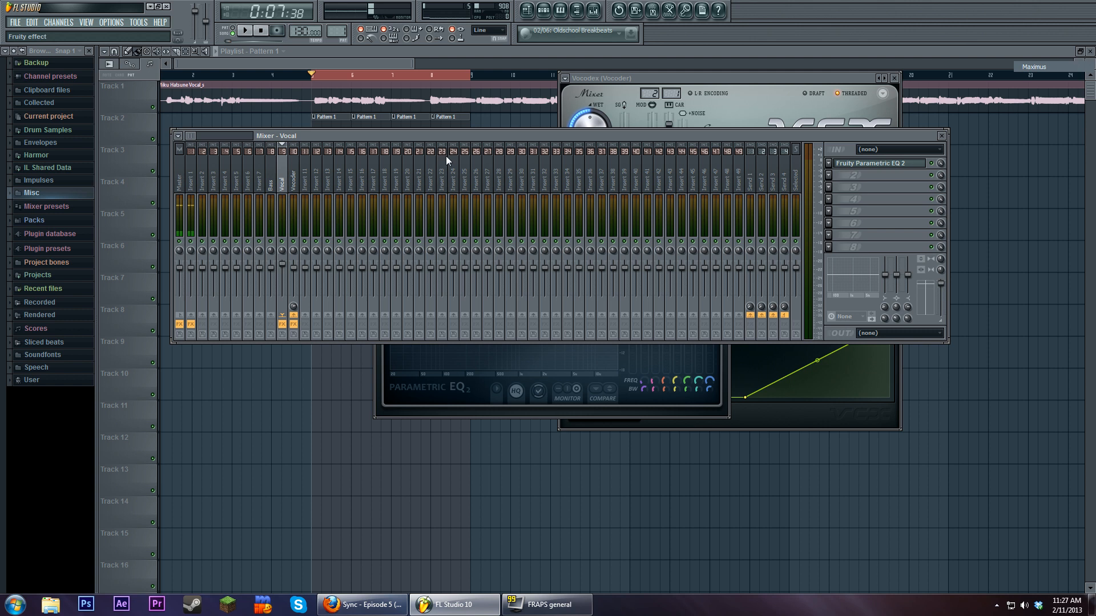
pyautogui.moveTo(420, 155); pyautogui.dragTo(666, 245)
pyautogui.click(564, 158)
pyautogui.click(604, 236)
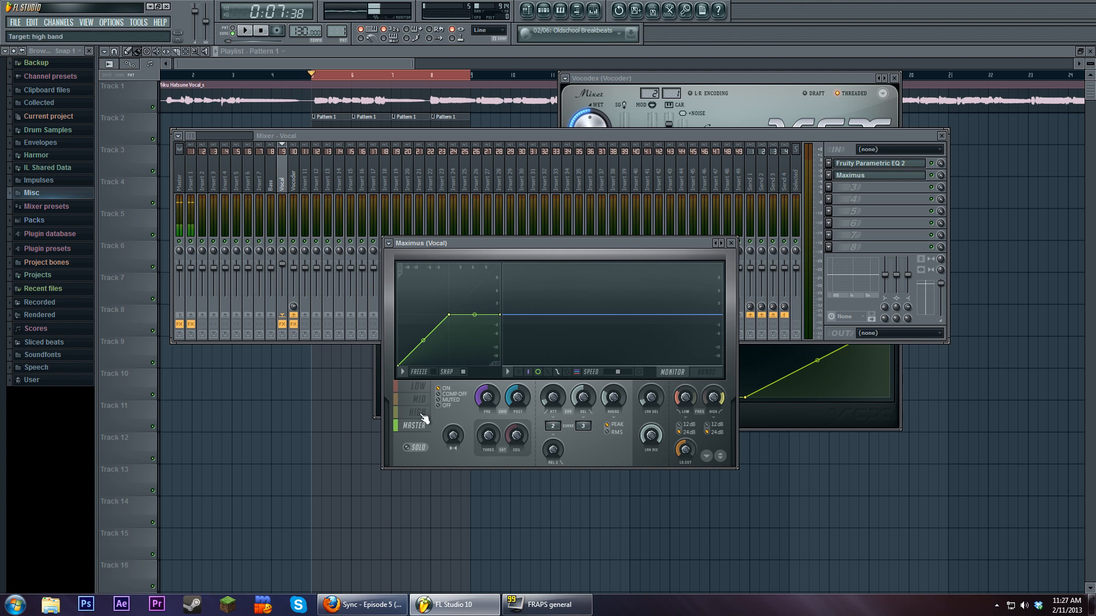
# - Play the loop and bend the first segment of Maximus's band and Master compression curves upward
pyautogui.click(244, 30)
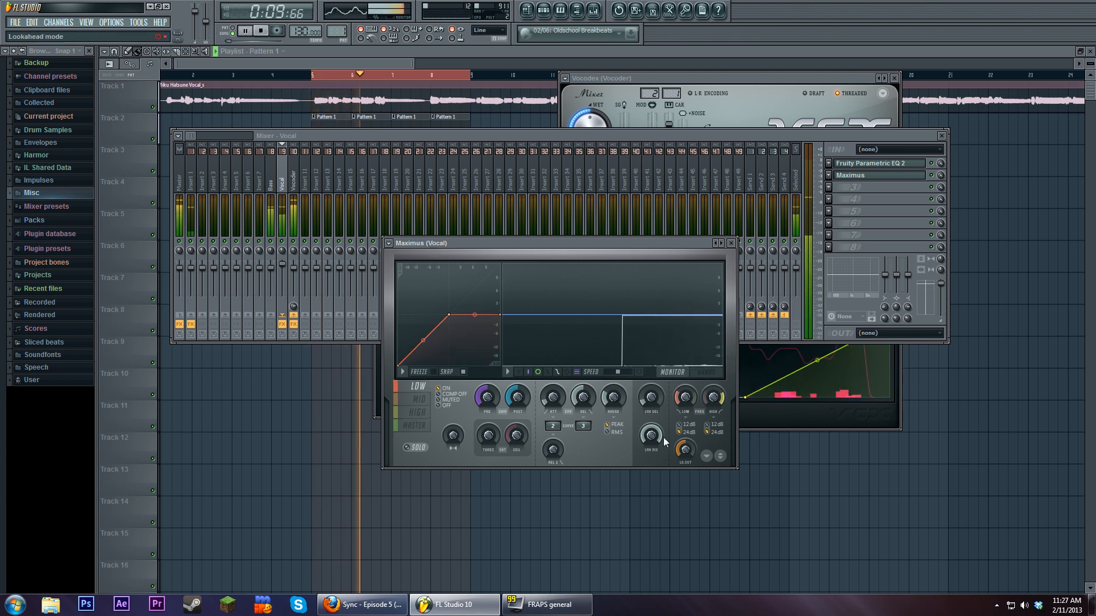
pyautogui.click(420, 386)
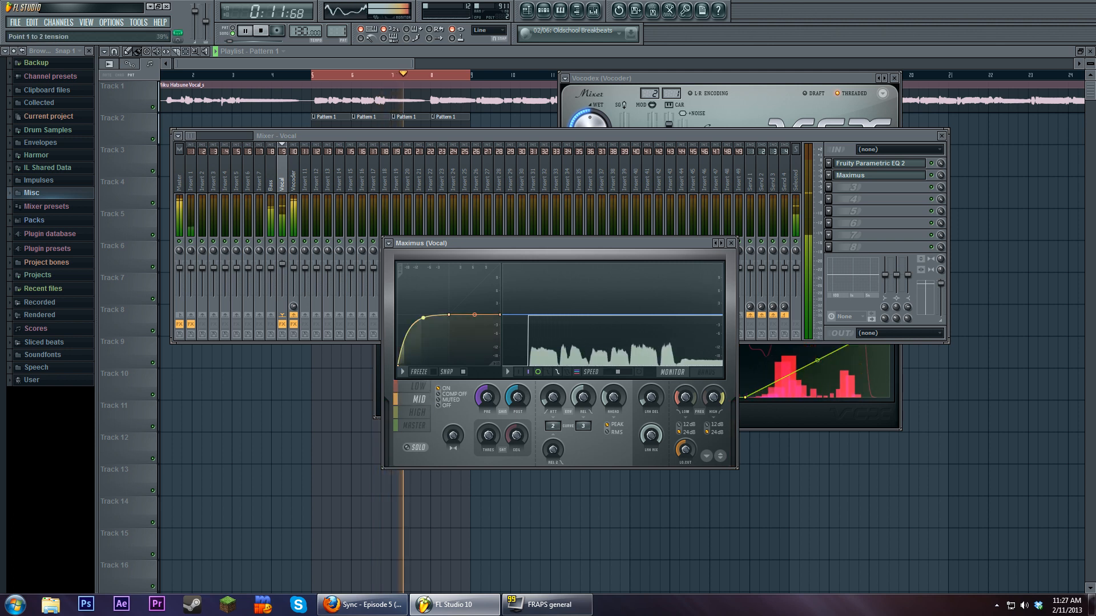
pyautogui.click(418, 412)
pyautogui.moveTo(423, 339); pyautogui.dragTo(423, 328)
pyautogui.click(426, 427)
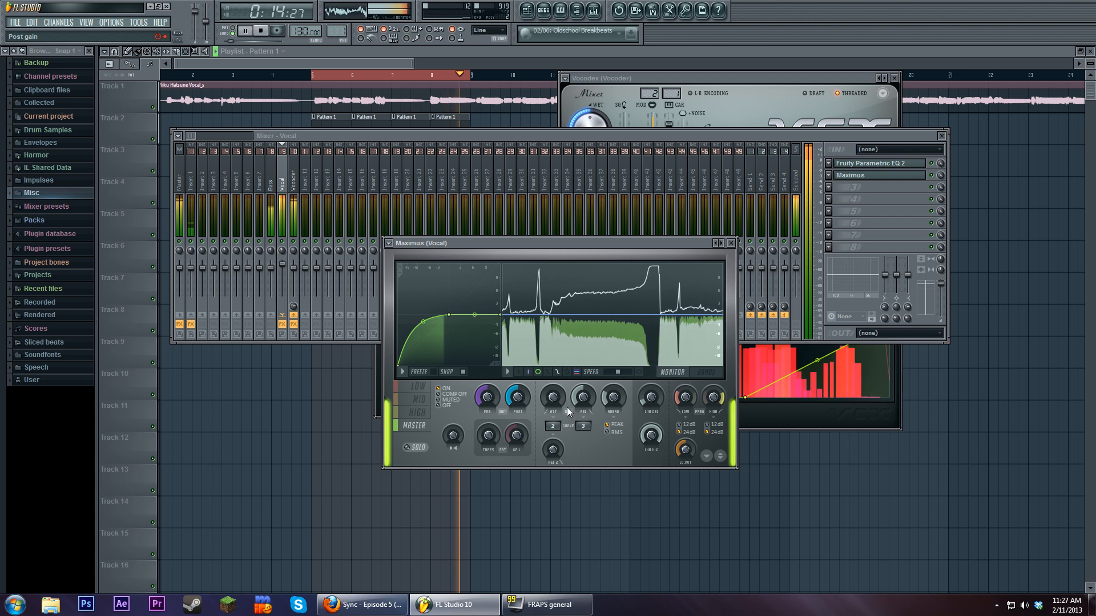
# - Compare both orders of Maximus and Fruity Parametric EQ 2 during playback, leave Maximus in the first slot, and stop the loop
pyautogui.moveTo(872, 167); pyautogui.dragTo(871, 182)
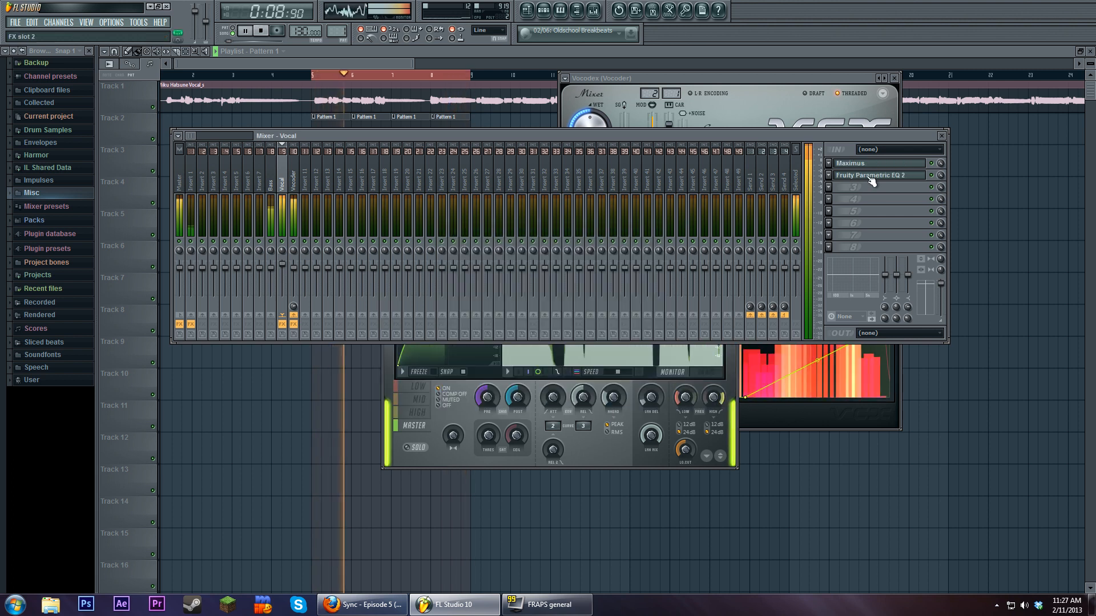
pyautogui.click(871, 181)
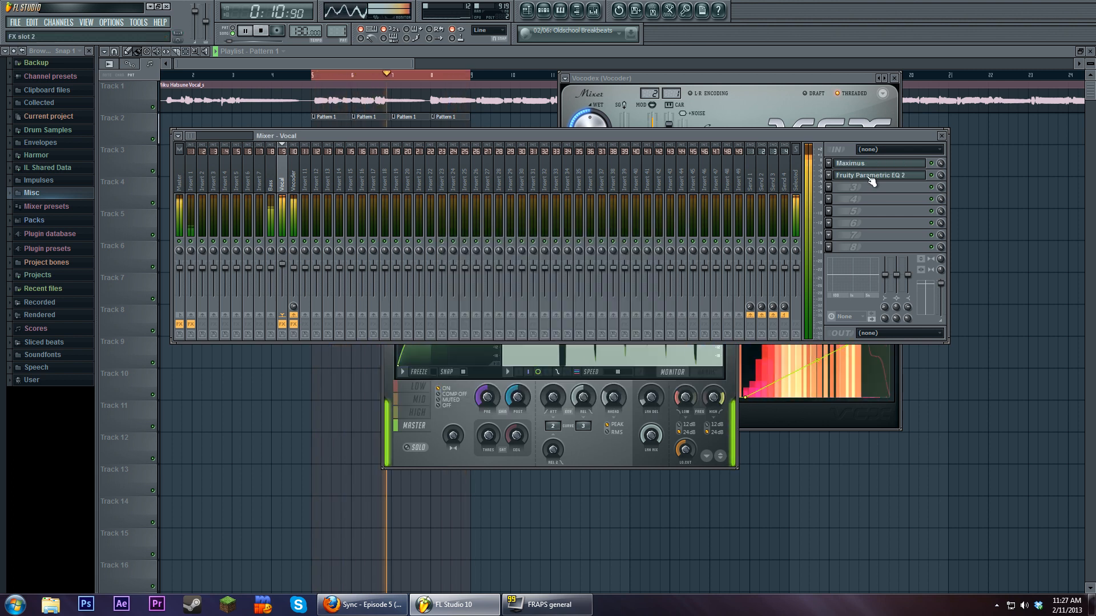
pyautogui.moveTo(871, 182); pyautogui.dragTo(872, 169)
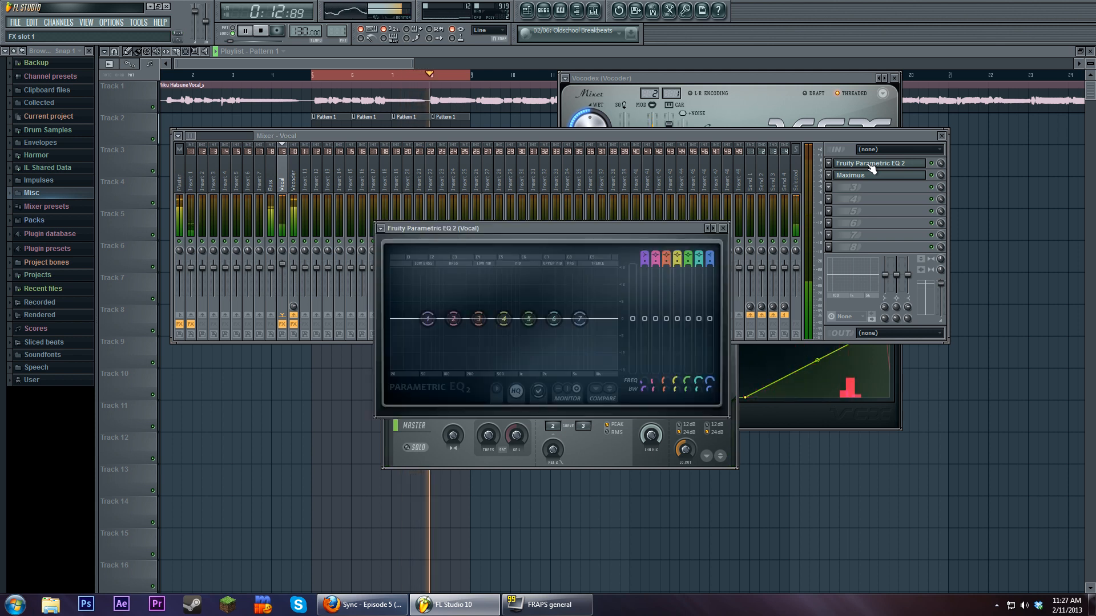
pyautogui.moveTo(872, 168); pyautogui.dragTo(872, 181)
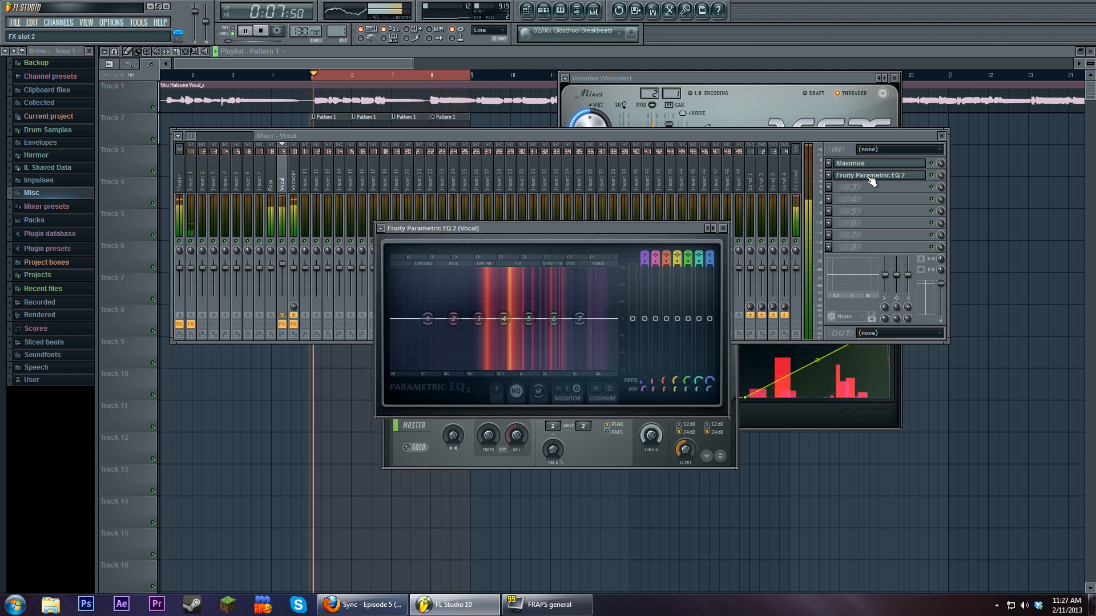
pyautogui.click(871, 182)
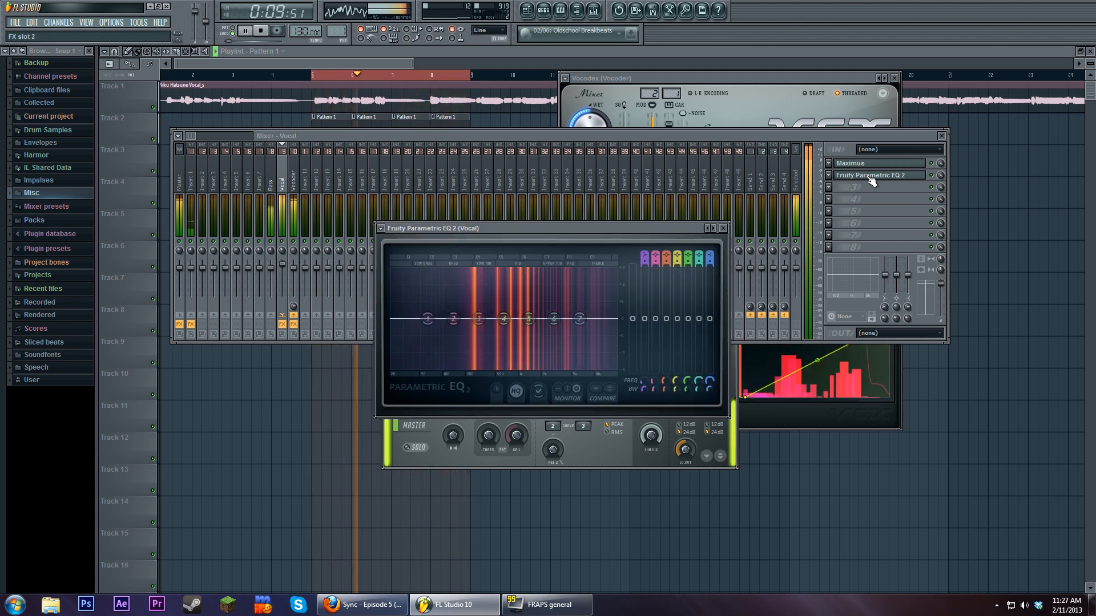
pyautogui.click(261, 32)
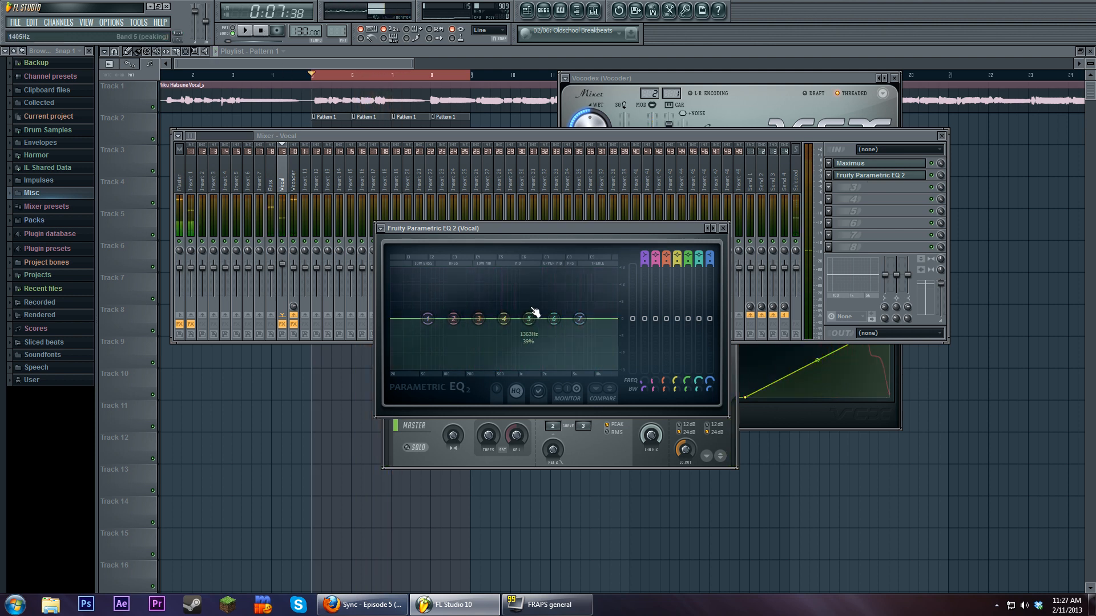
# - Load Fruity Parametric EQ on the Bass track's first effect slot and replace it with Fruity Parametric EQ 2
pyautogui.click(290, 270)
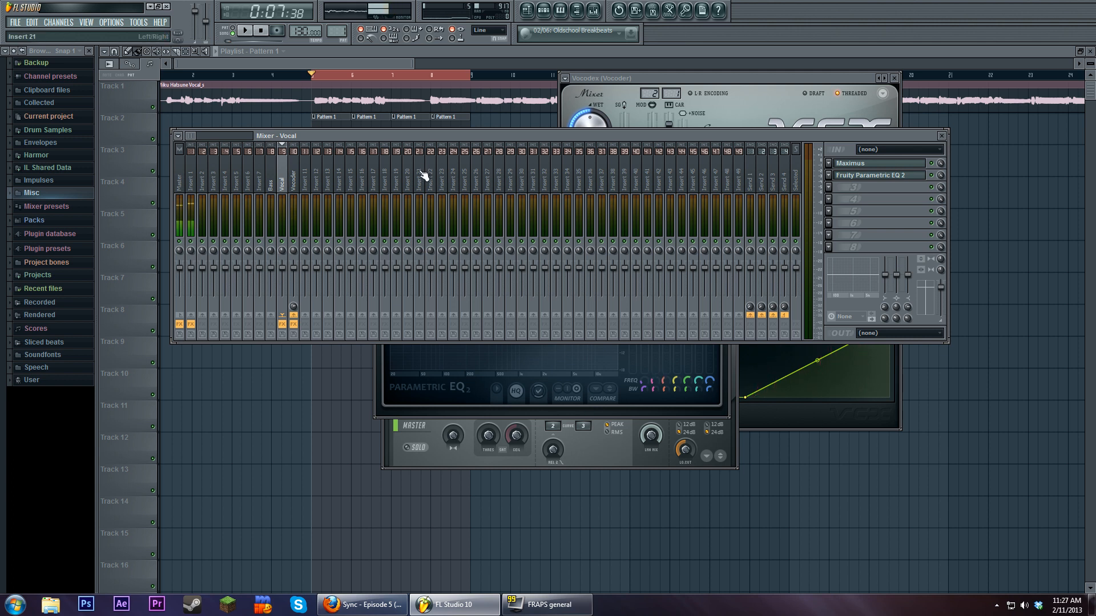
pyautogui.press('Left')
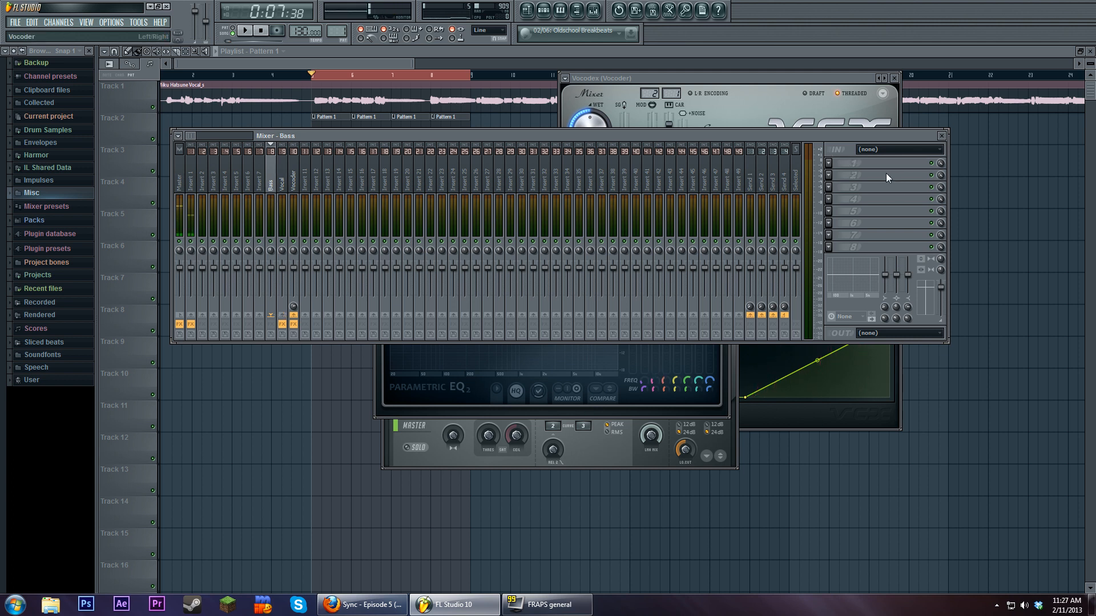
pyautogui.click(837, 167)
pyautogui.click(982, 419)
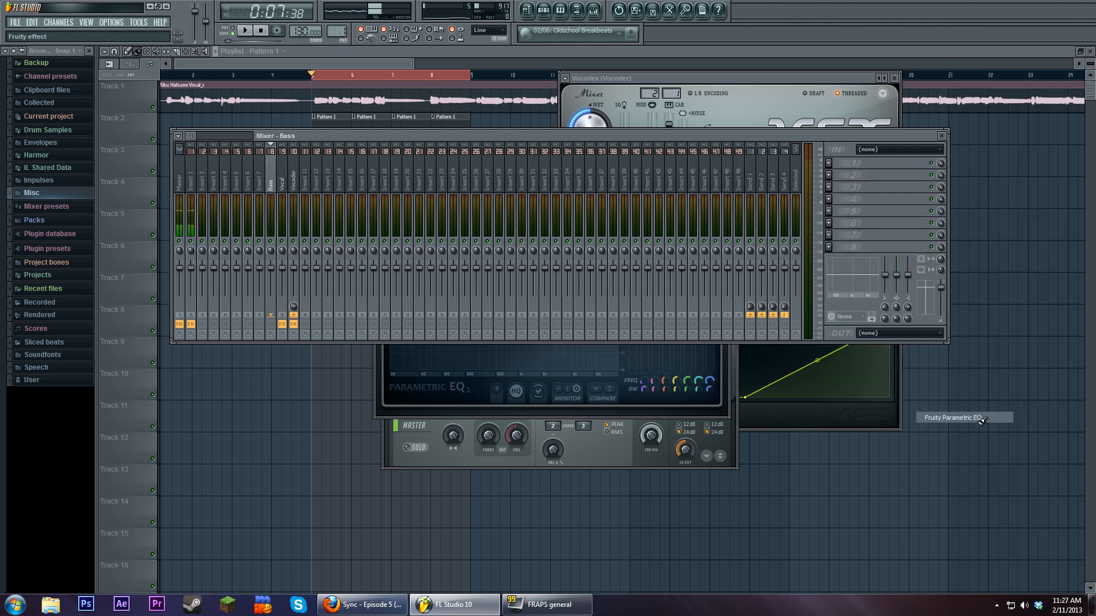
pyautogui.click(834, 163)
pyautogui.moveTo(856, 176)
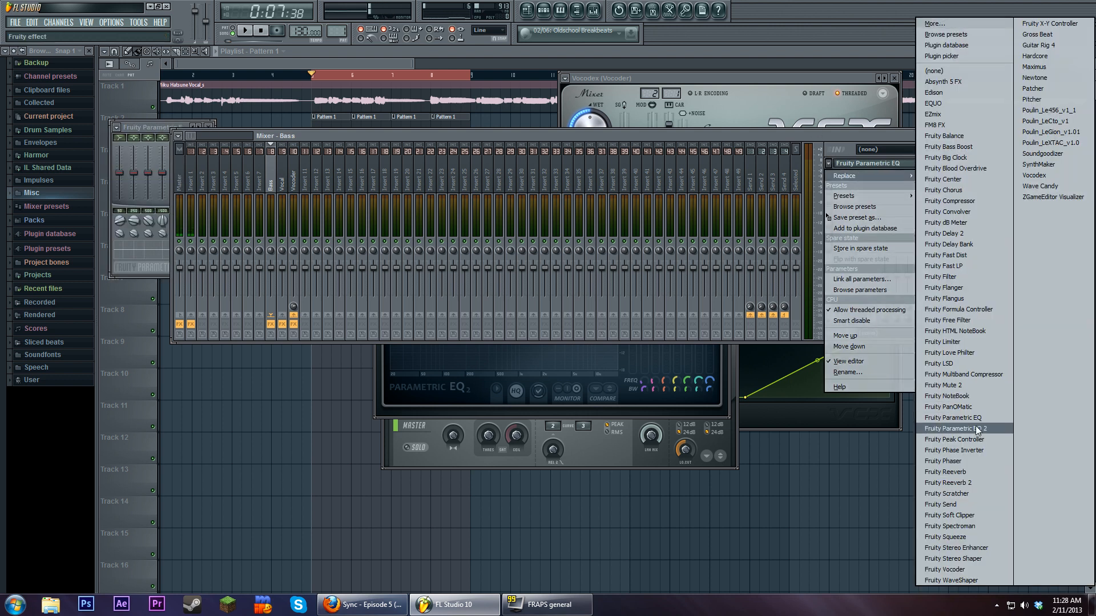
pyautogui.click(977, 429)
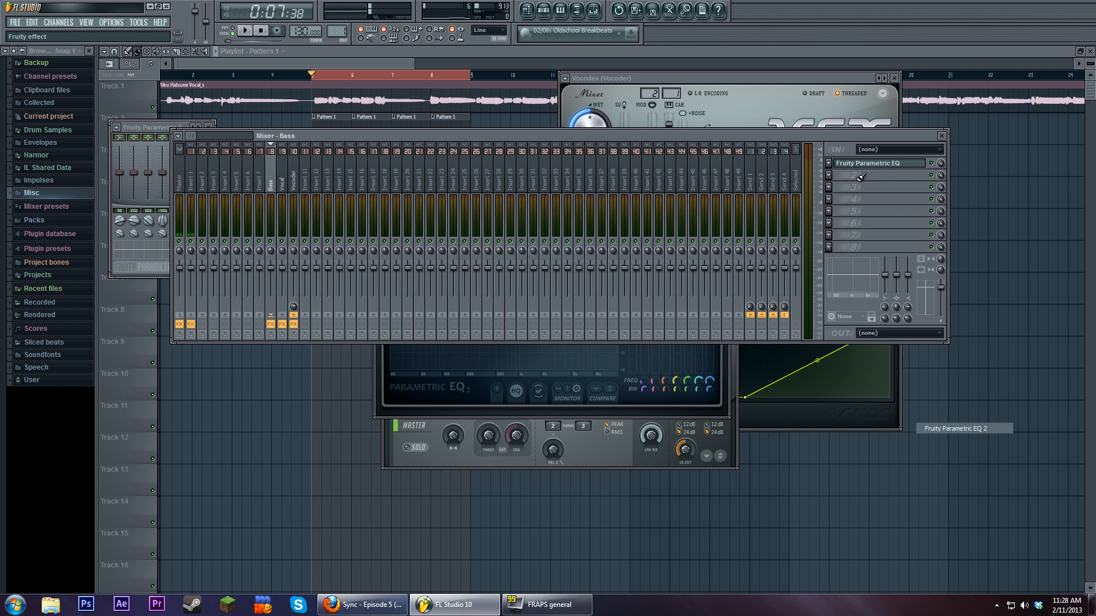
pyautogui.moveTo(314, 134); pyautogui.dragTo(394, 137)
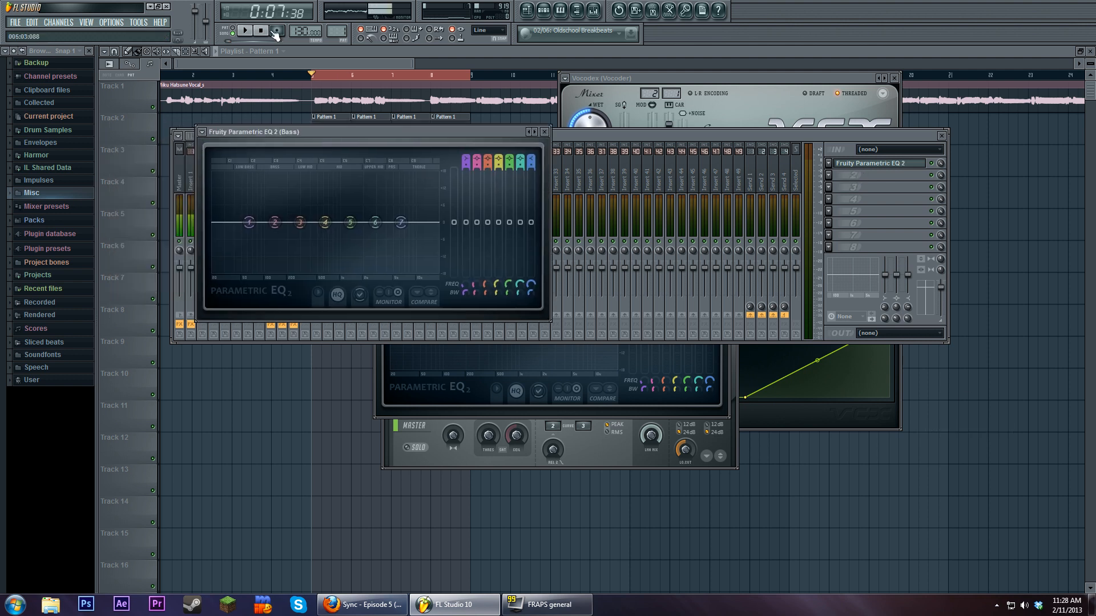
# - Play the loop and shape the Bass EQ with slight boosts on bands 4 and 5 and cuts on bands 6 and 7
pyautogui.click(243, 34)
pyautogui.moveTo(375, 222); pyautogui.dragTo(366, 250)
pyautogui.moveTo(295, 253); pyautogui.dragTo(306, 215)
pyautogui.moveTo(425, 214); pyautogui.dragTo(380, 213)
pyautogui.moveTo(306, 216); pyautogui.dragTo(327, 214)
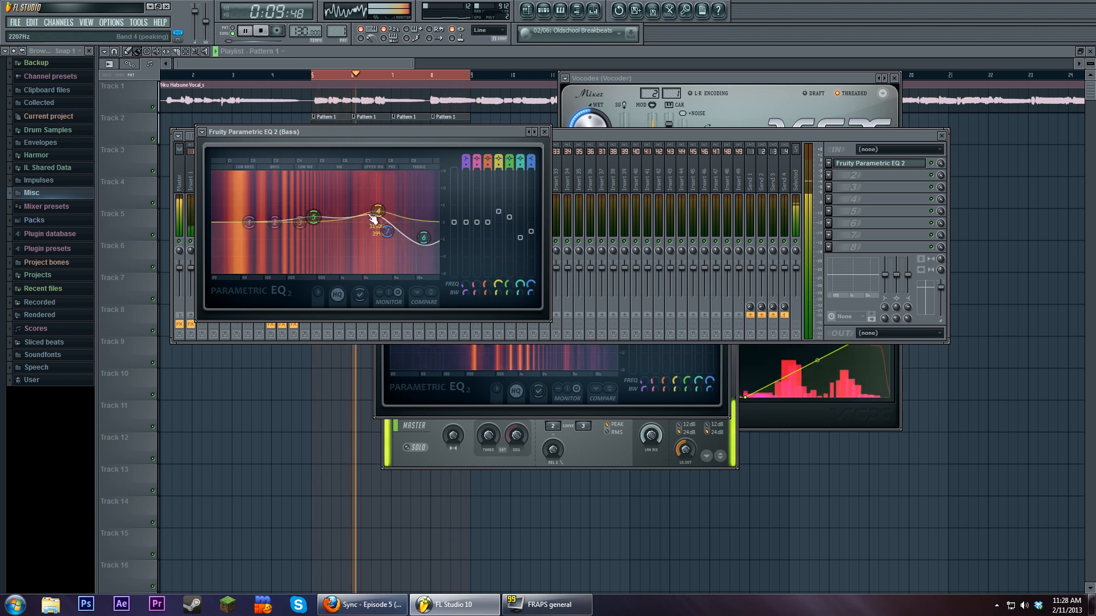
# - Close the plugin windows and add short E3 and E2 notes in the first bar of Harmor's piano roll
pyautogui.press('F12')
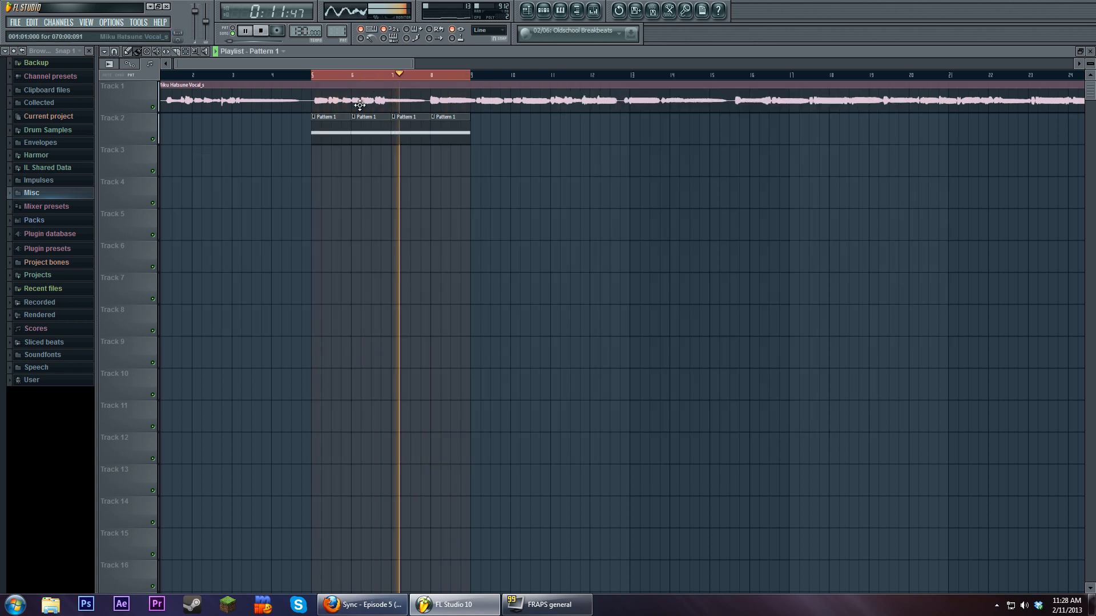
pyautogui.press('F7')
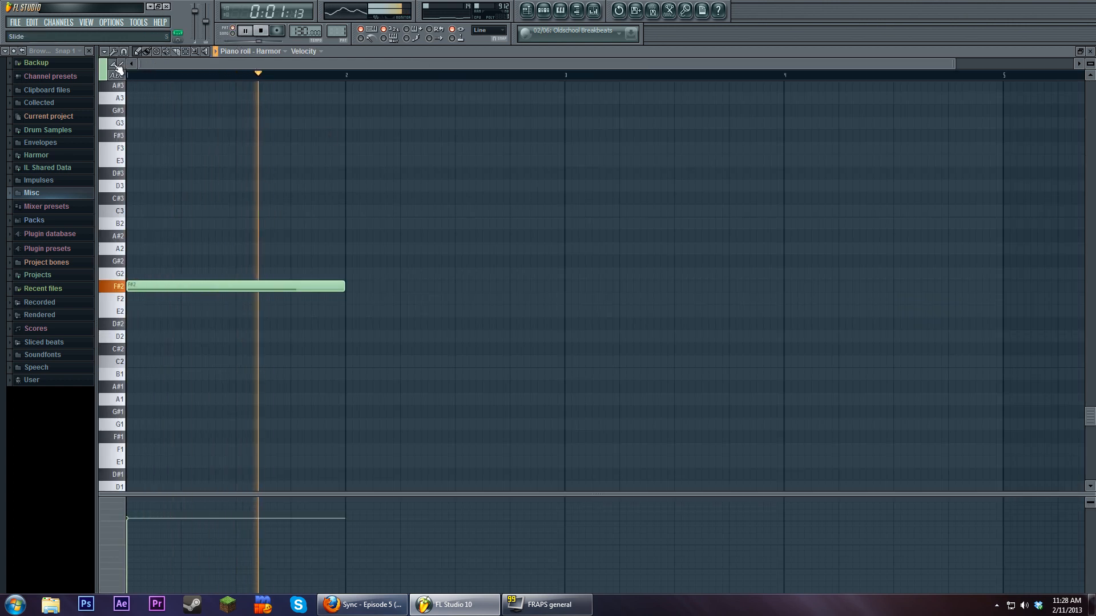
pyautogui.click(204, 161)
pyautogui.moveTo(417, 161); pyautogui.dragTo(251, 162)
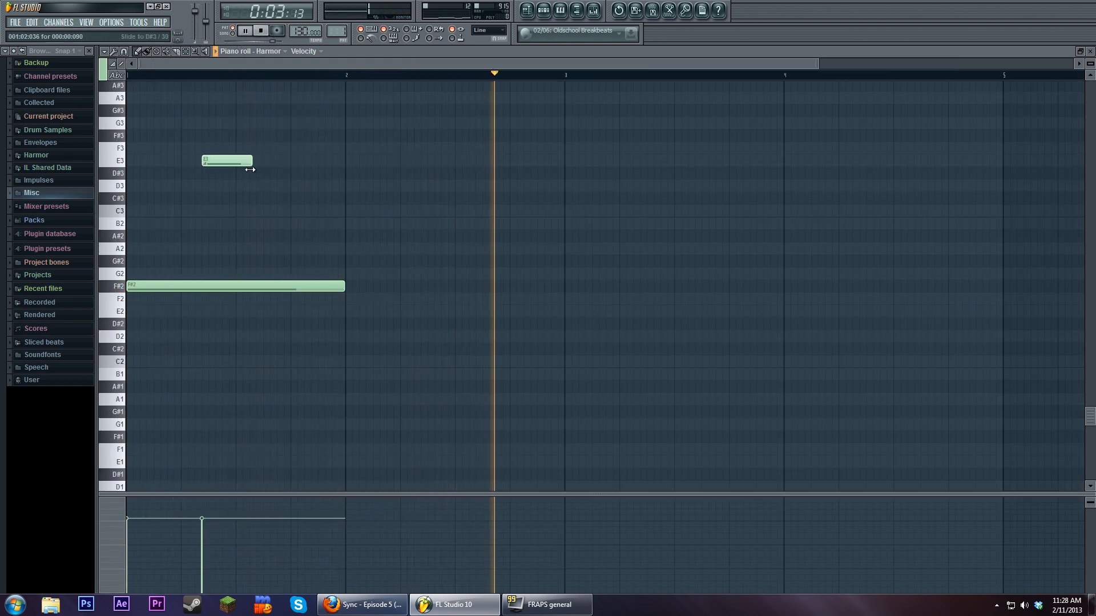
pyautogui.click(272, 313)
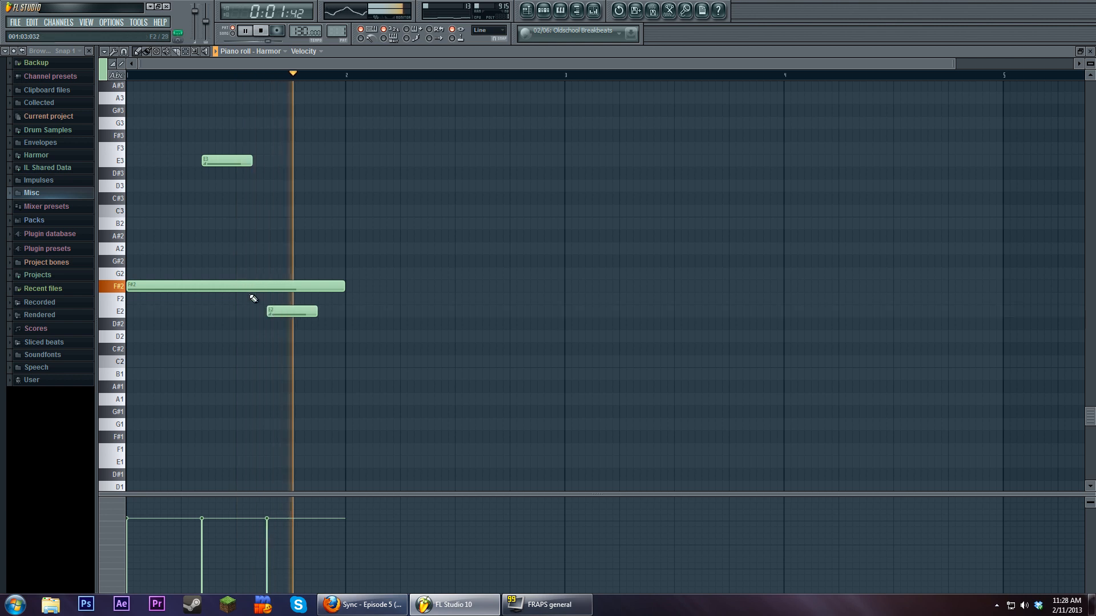
# - Move the long F#2 note up to B3, add a short F2 note at the pattern's start, and return to the playlist
pyautogui.scroll(2, 178, 279)
pyautogui.scroll(1, 180, 274)
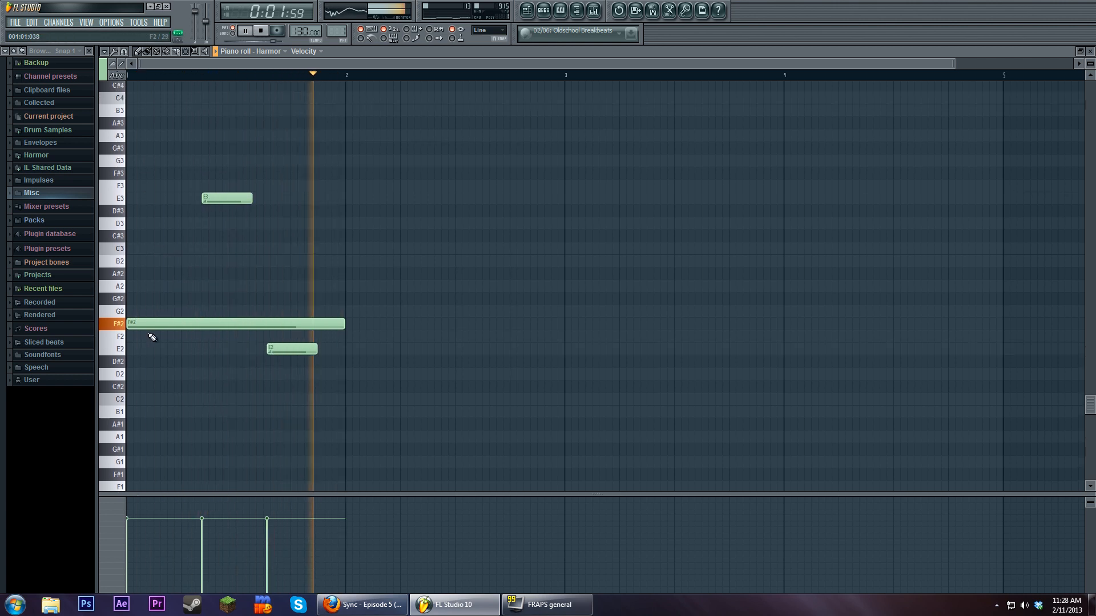
pyautogui.moveTo(152, 324); pyautogui.dragTo(151, 111)
pyautogui.click(140, 338)
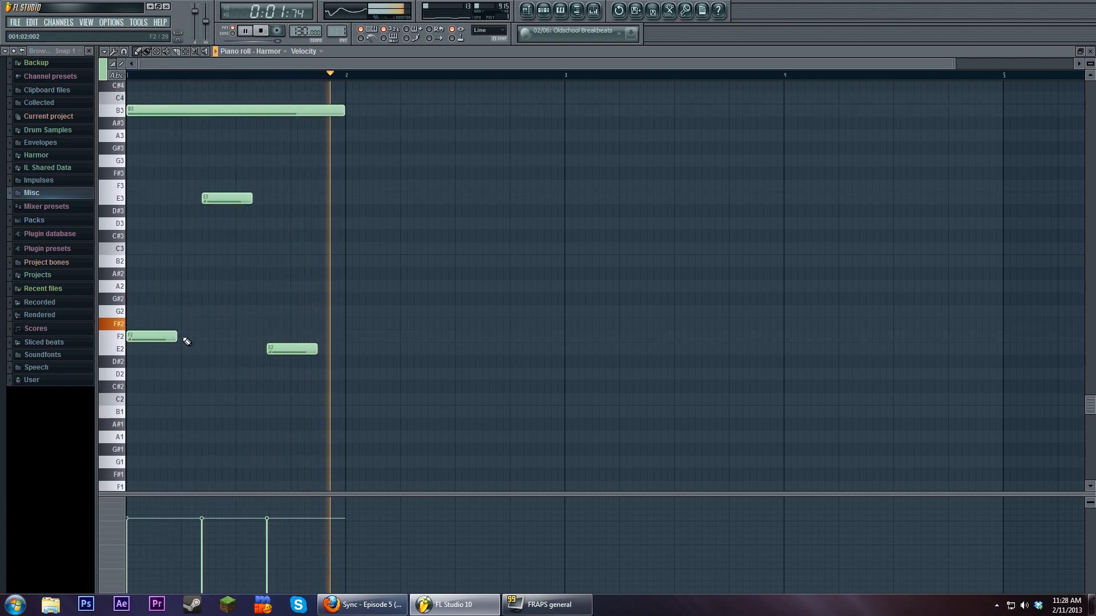
pyautogui.moveTo(173, 337)
pyautogui.mouseDown()
pyautogui.moveTo(143, 338)
pyautogui.moveTo(157, 338)
pyautogui.mouseUp()
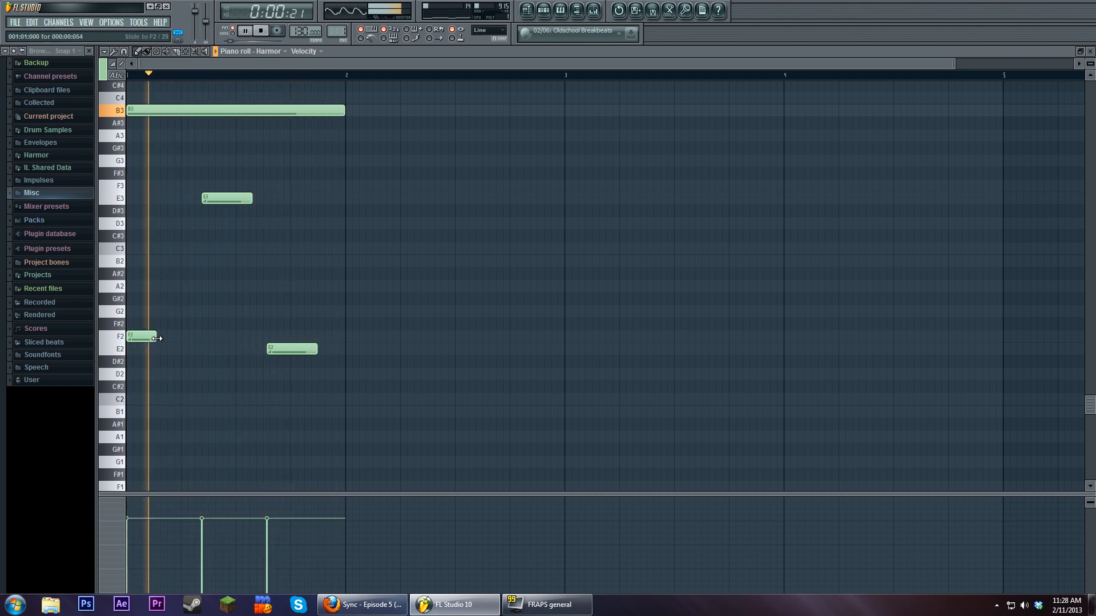
pyautogui.press('F5')
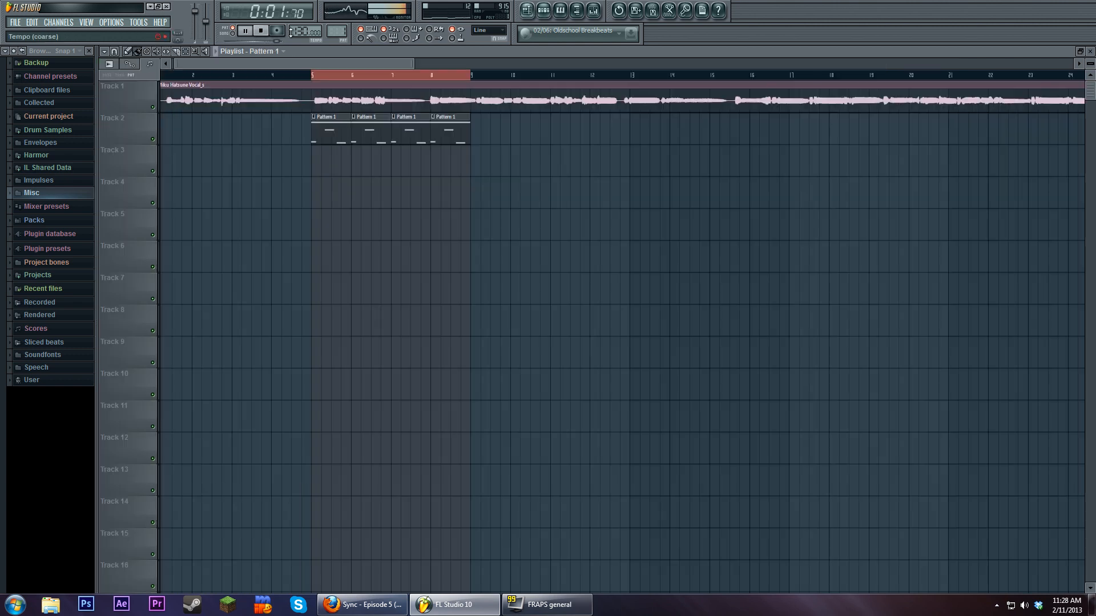
# - Play the loop, open Vocodex from the Vocoder mixer track, and set its band width to about 172%
pyautogui.click(233, 33)
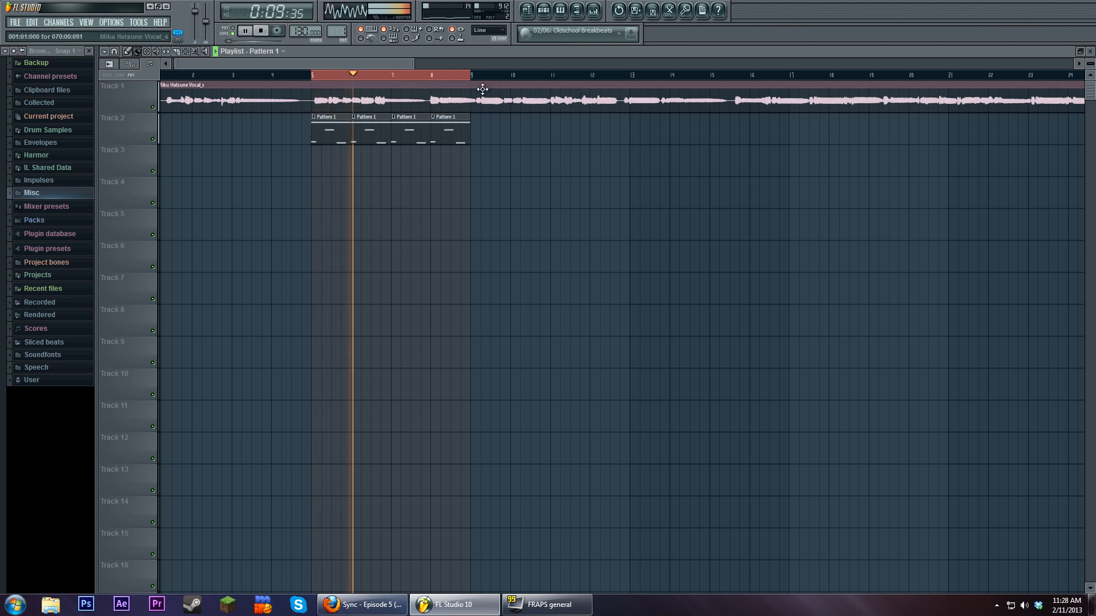
pyautogui.click(550, 16)
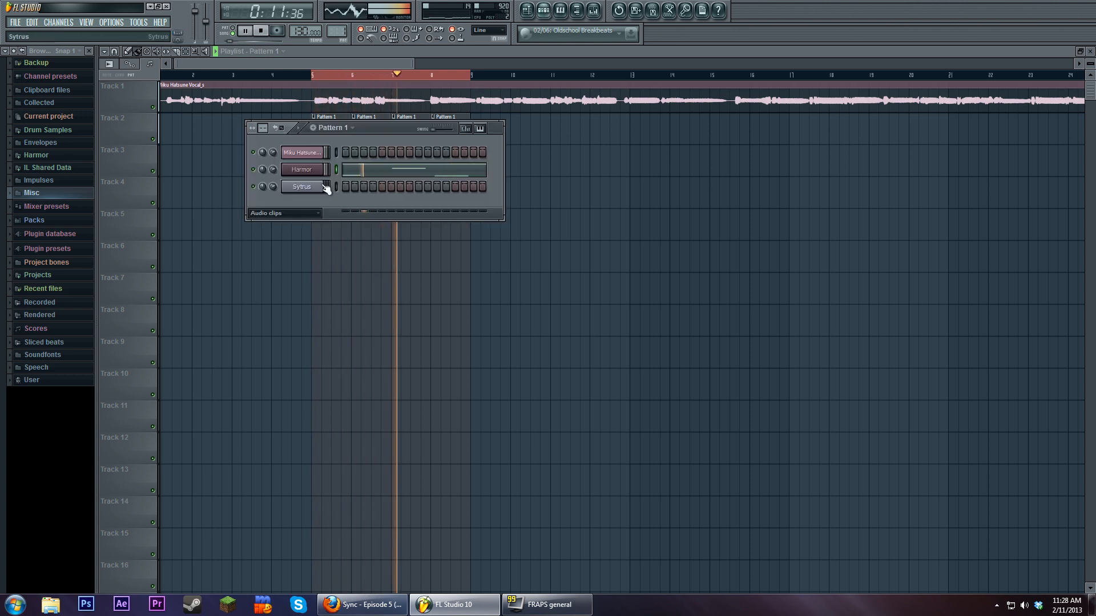
pyautogui.click(303, 170)
pyautogui.doubleClick(873, 149)
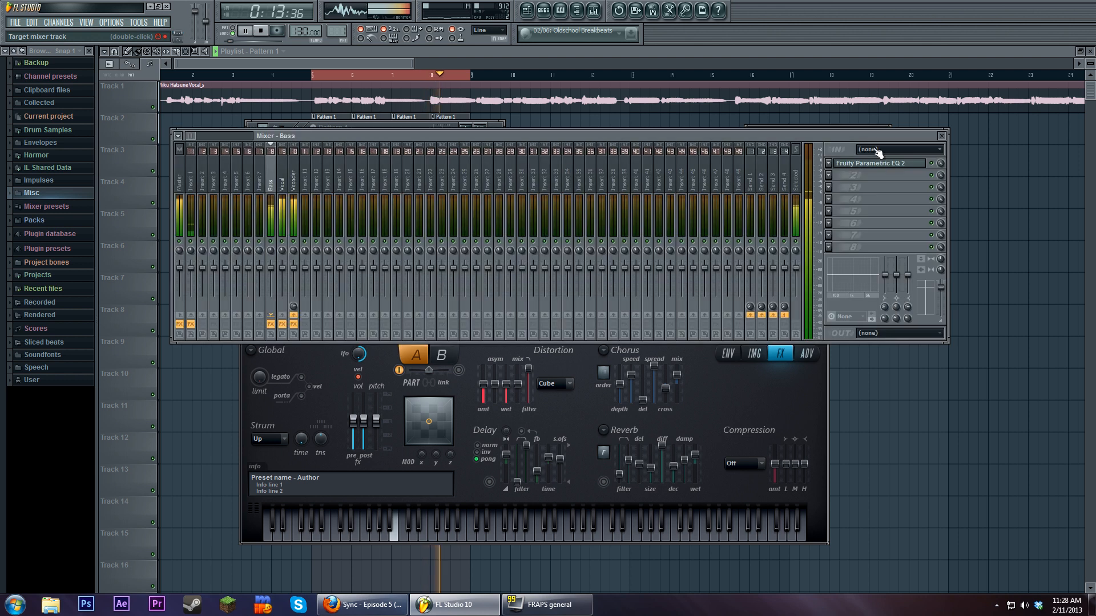
pyautogui.click(298, 186)
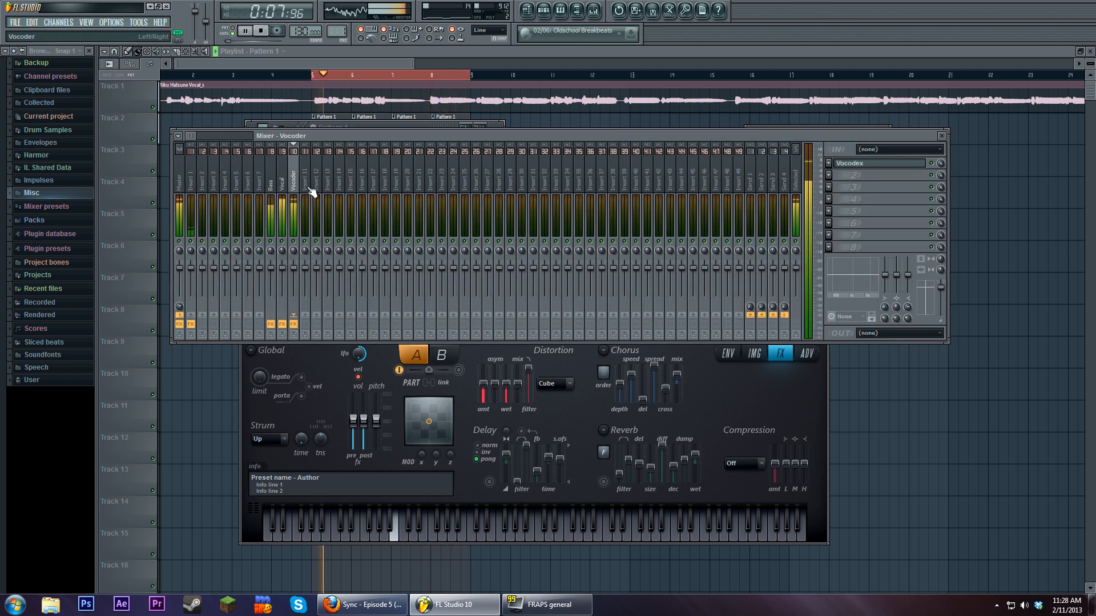
pyautogui.click(879, 163)
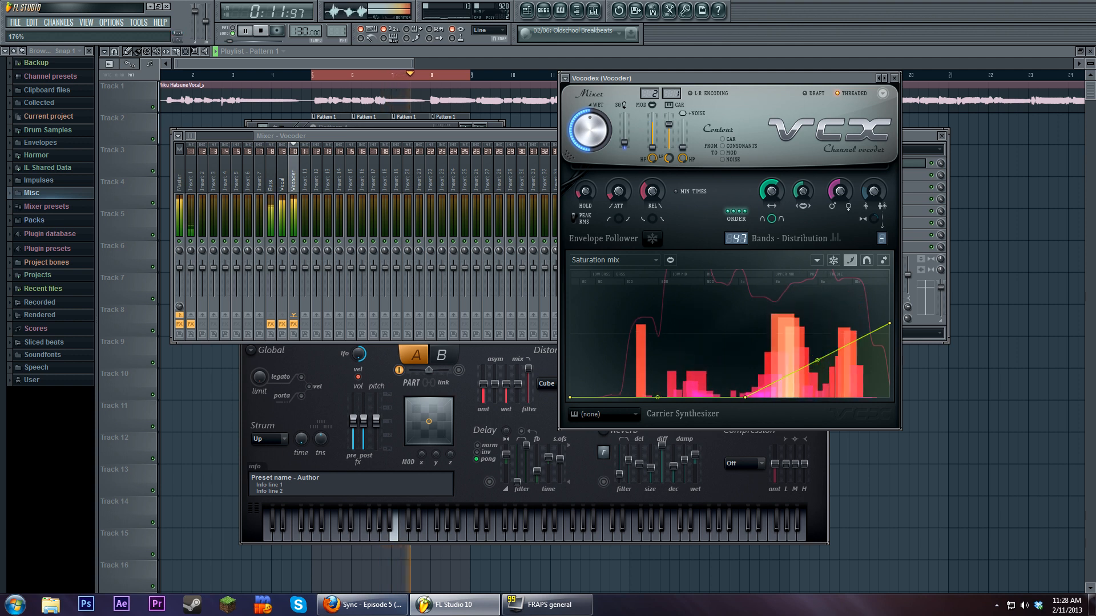
pyautogui.moveTo(775, 194); pyautogui.dragTo(776, 193)
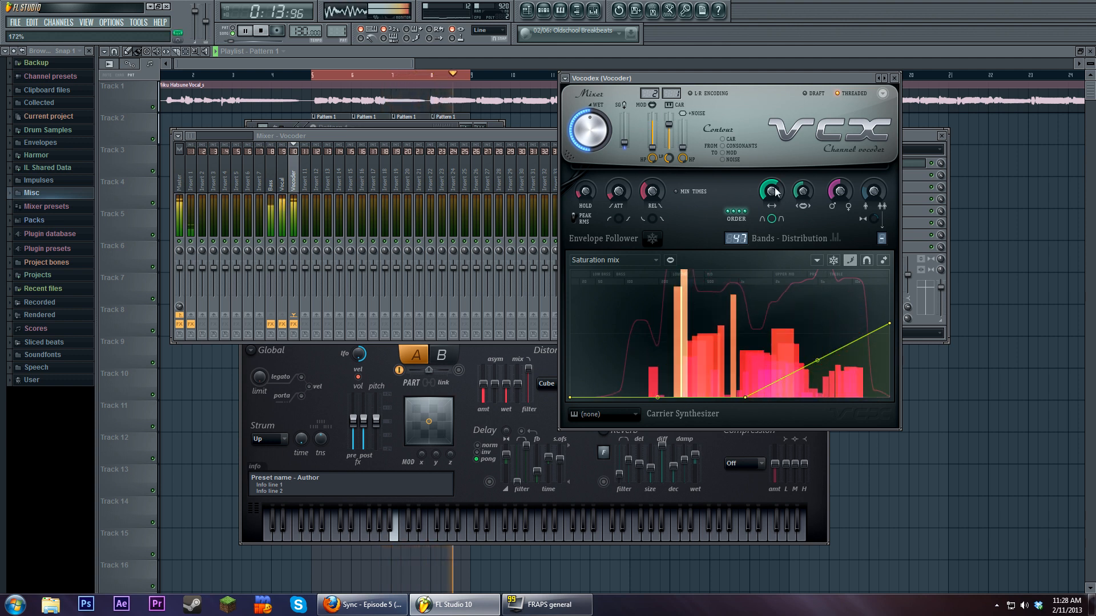
pyautogui.click(243, 32)
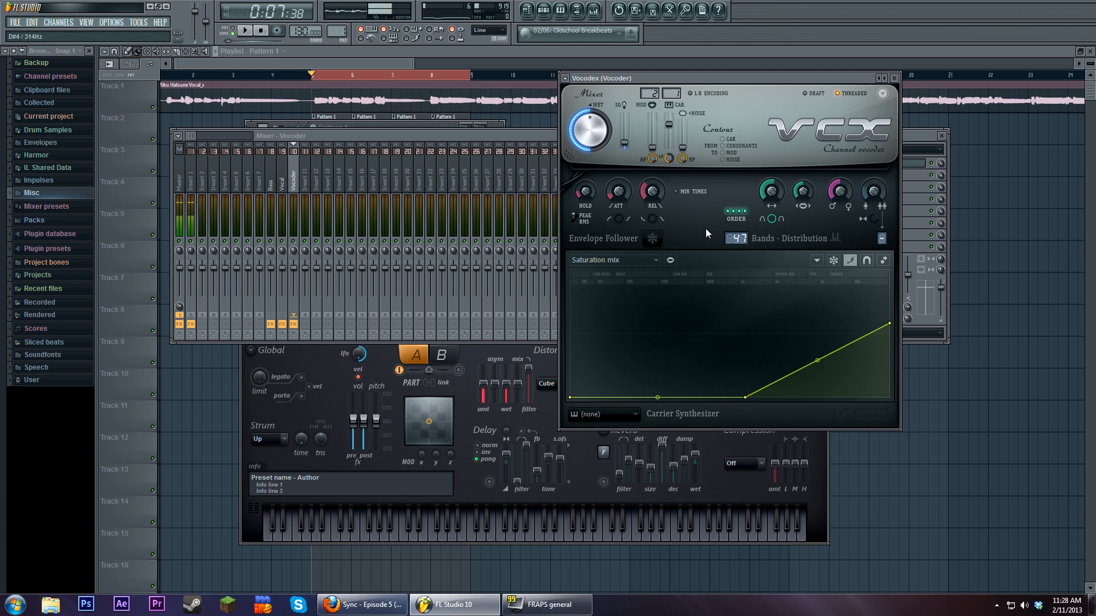
# - Open Fruity Parametric EQ 2 on the Vocal track and move the mixer and EQ windows clear of Vocodex
pyautogui.moveTo(443, 135); pyautogui.dragTo(453, 258)
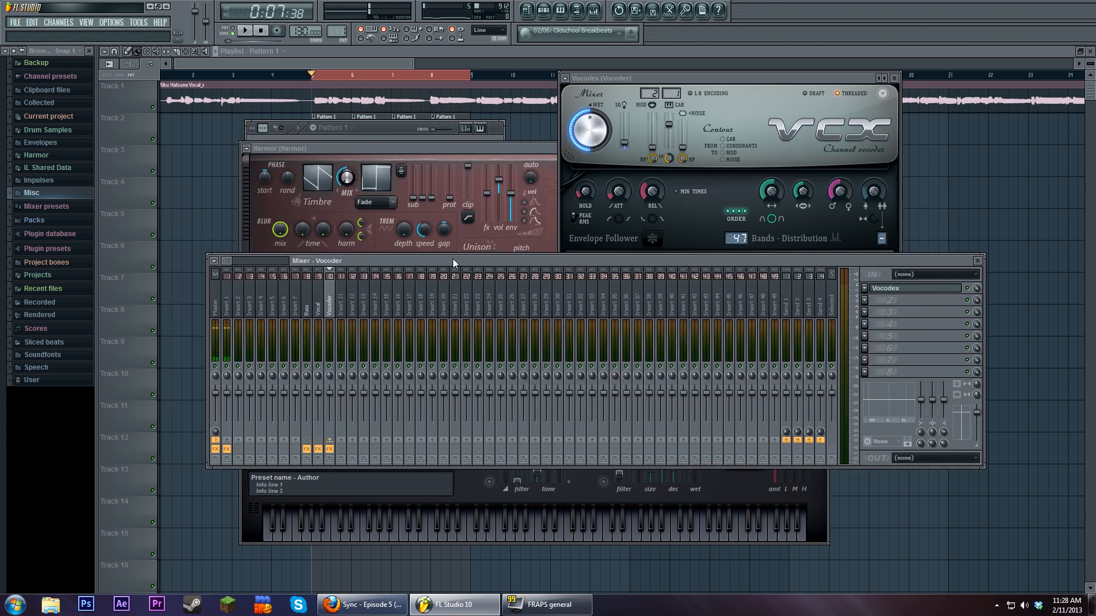
pyautogui.click(318, 300)
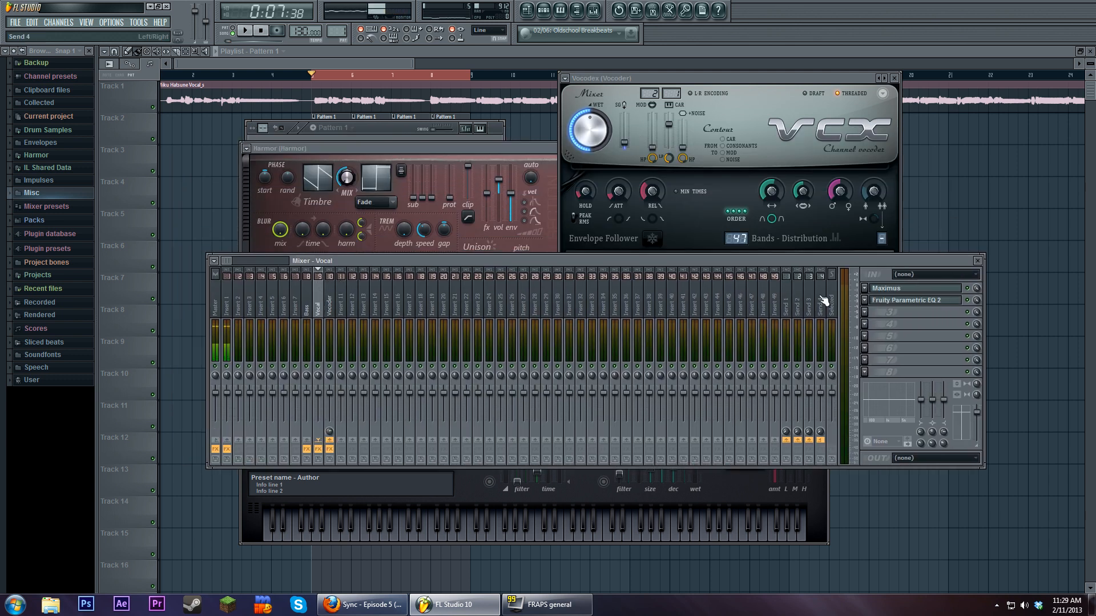
pyautogui.click(913, 300)
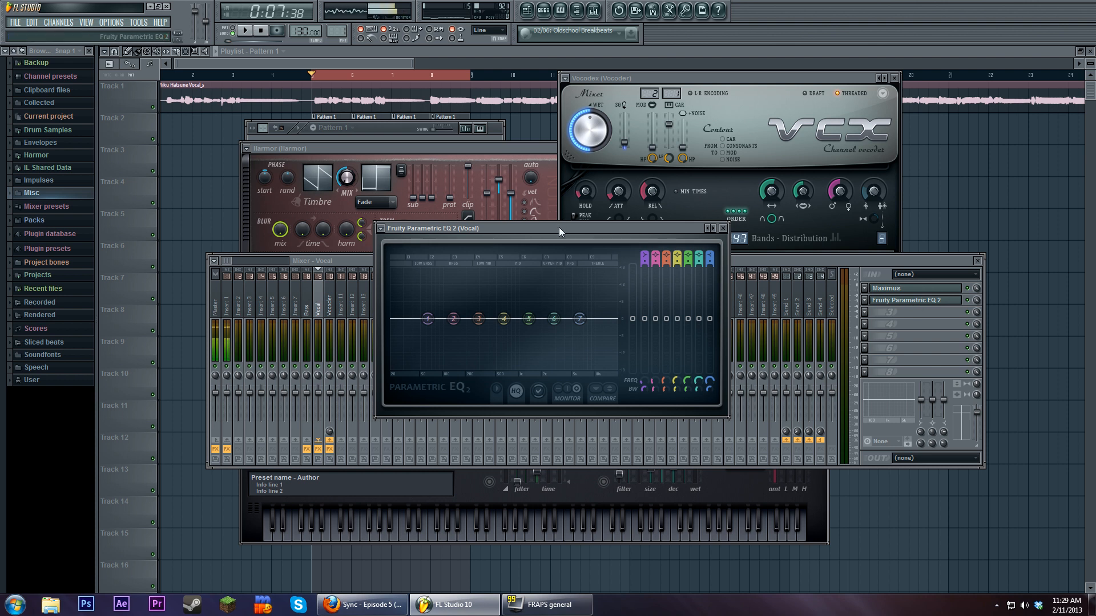
pyautogui.moveTo(559, 227); pyautogui.dragTo(587, 286)
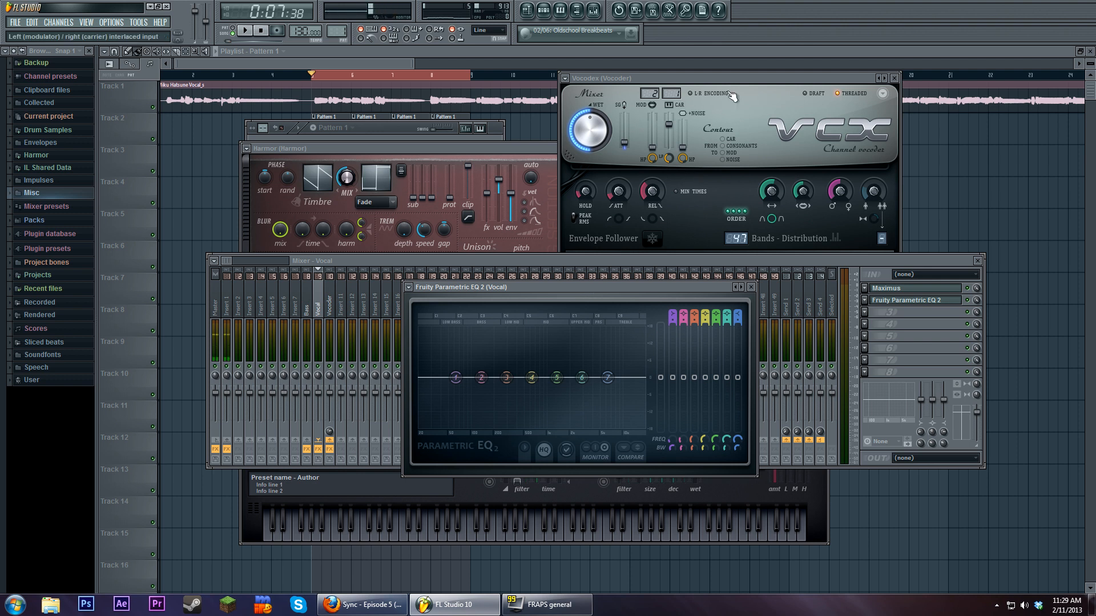
# - Close the Harmor, channel rack and Vocal EQ windows, and arrange Vocodex above the mixer
pyautogui.click(715, 125)
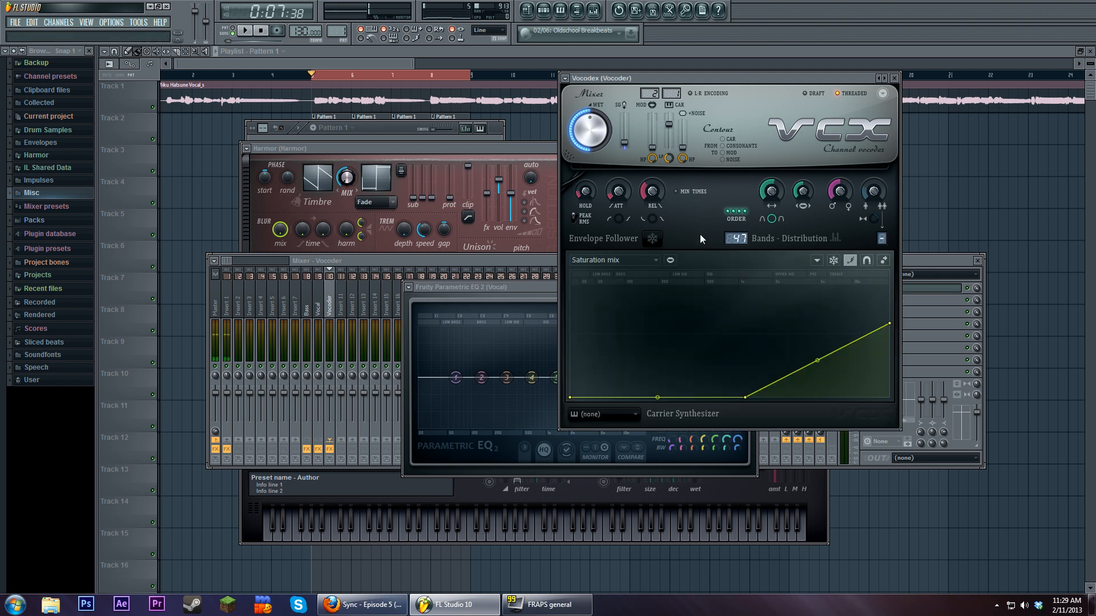
pyautogui.moveTo(513, 150); pyautogui.dragTo(509, 170)
pyautogui.click(816, 168)
pyautogui.moveTo(406, 129); pyautogui.dragTo(508, 434)
pyautogui.moveTo(478, 262); pyautogui.dragTo(480, 371)
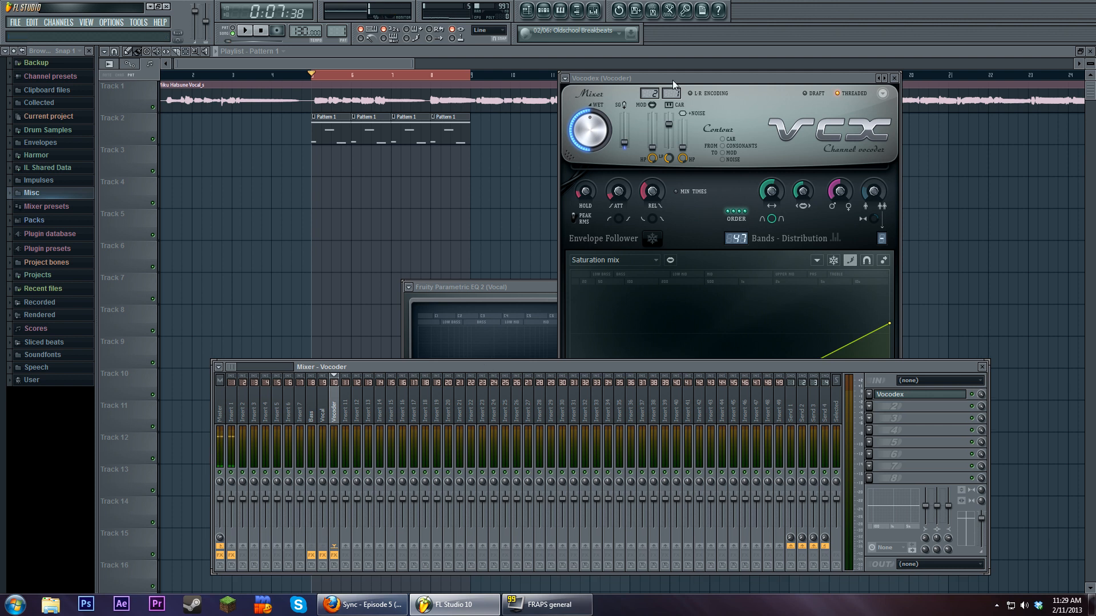
pyautogui.moveTo(674, 75); pyautogui.dragTo(698, 54)
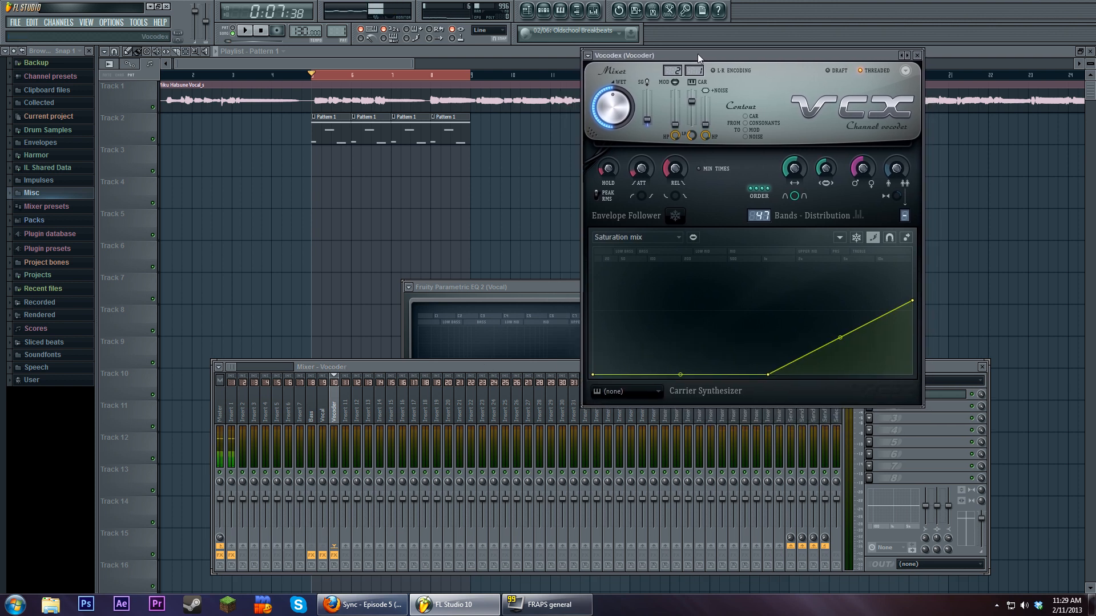
pyautogui.click(549, 296)
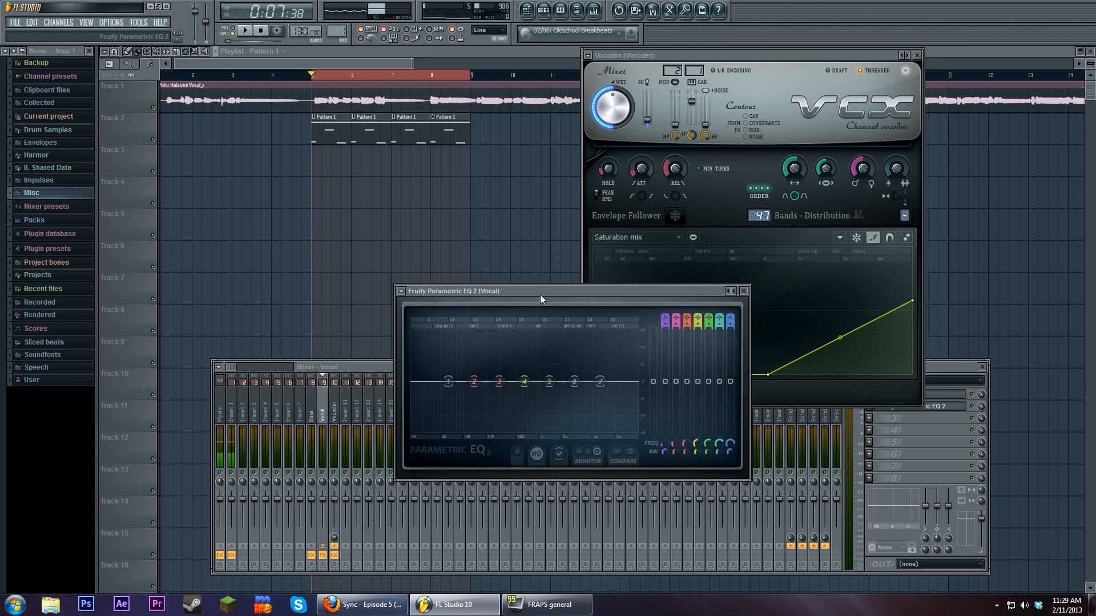
pyautogui.click(744, 293)
pyautogui.moveTo(687, 56); pyautogui.dragTo(664, 125)
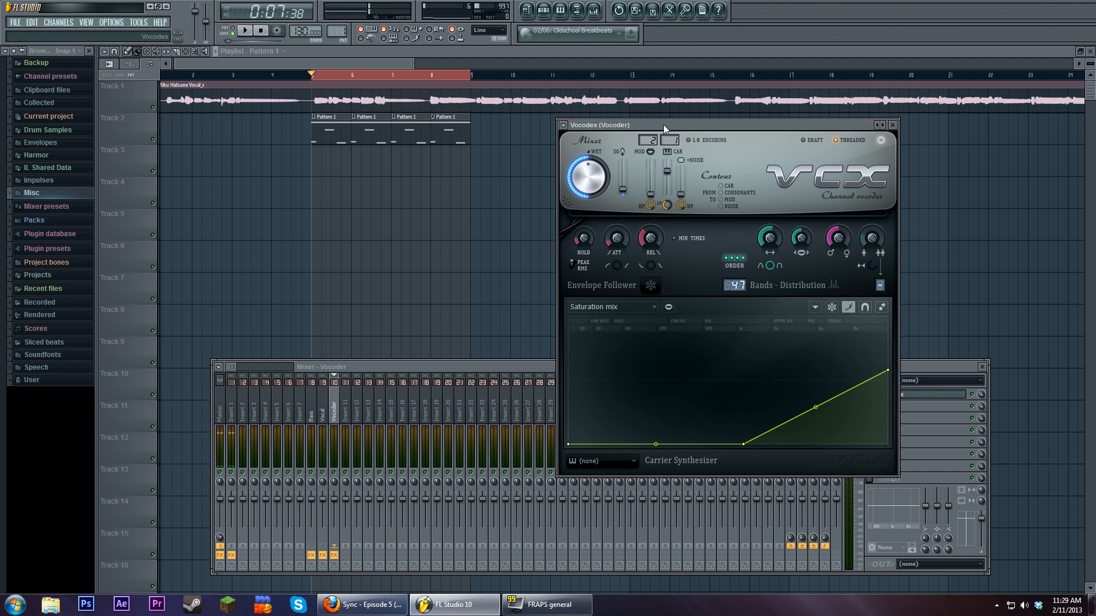
pyautogui.moveTo(664, 125)
pyautogui.mouseDown()
pyautogui.moveTo(649, 135)
pyautogui.moveTo(669, 130)
pyautogui.mouseUp()
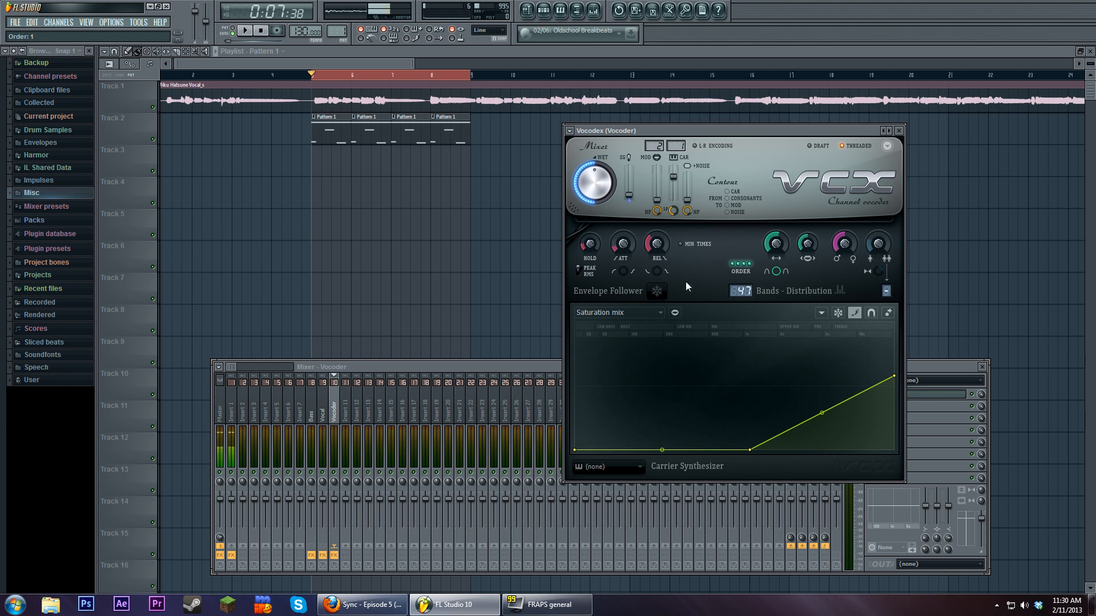
# - Create automation clips for Vocodex's band width, modulator pitch shift and filter flatness
pyautogui.rightClick(775, 245)
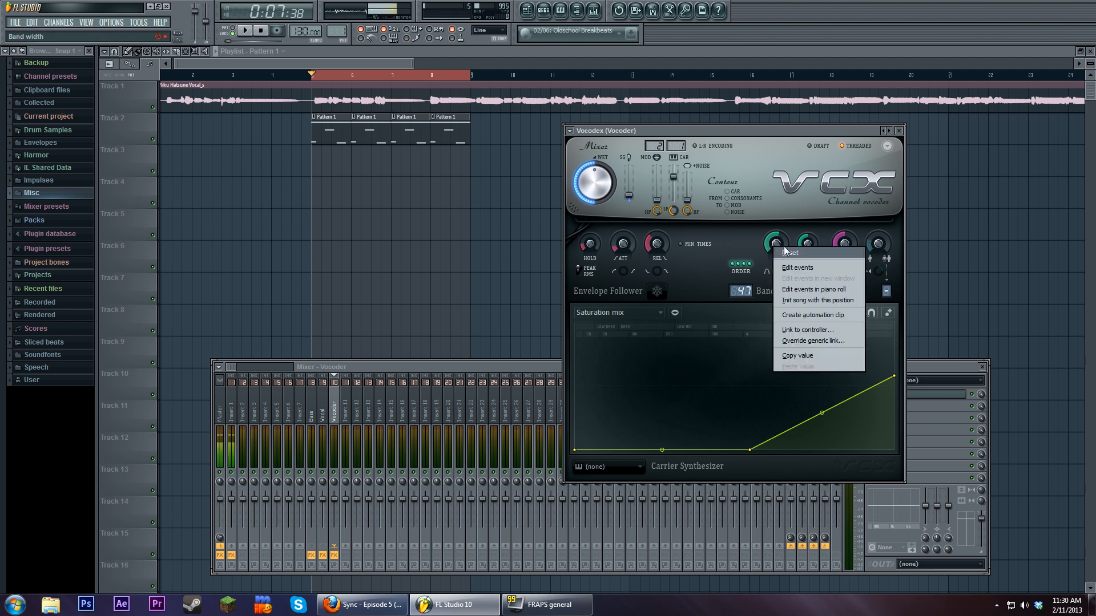
pyautogui.click(811, 315)
pyautogui.rightClick(845, 247)
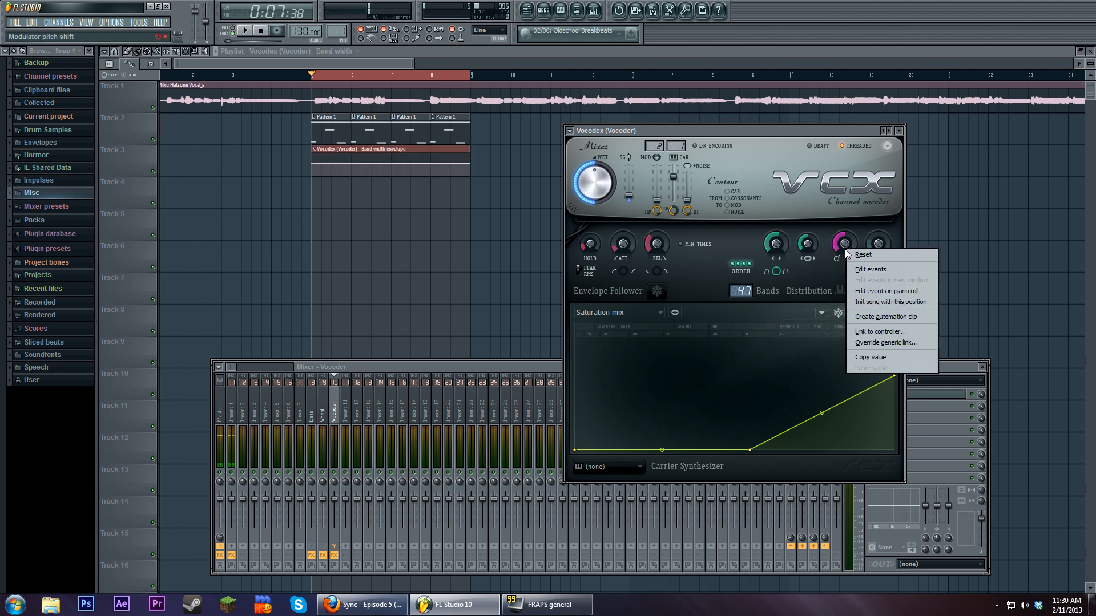
pyautogui.click(880, 316)
pyautogui.rightClick(775, 272)
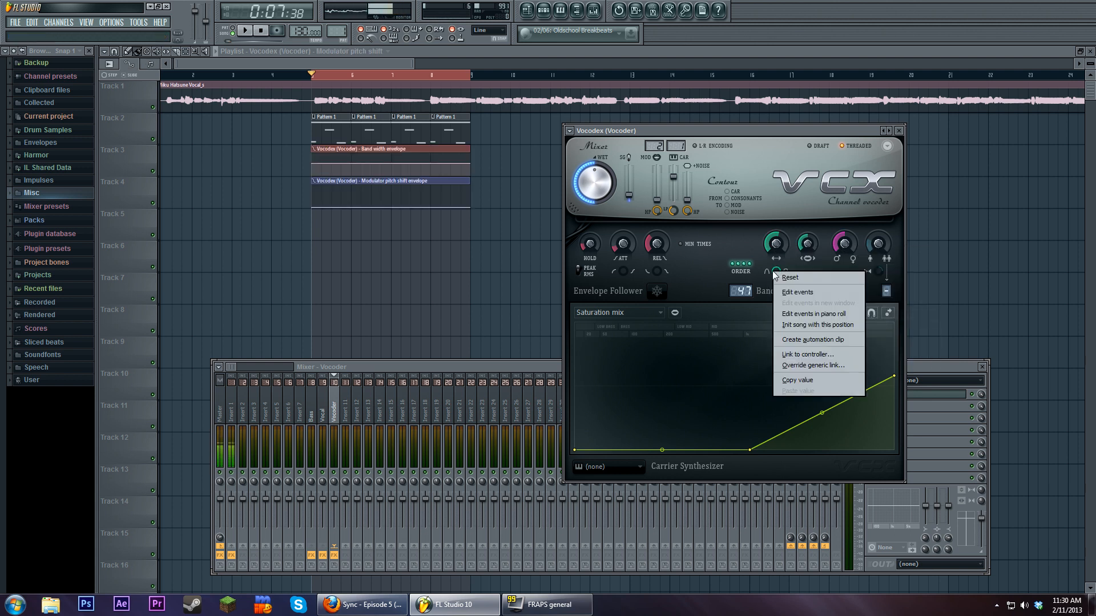
pyautogui.click(826, 340)
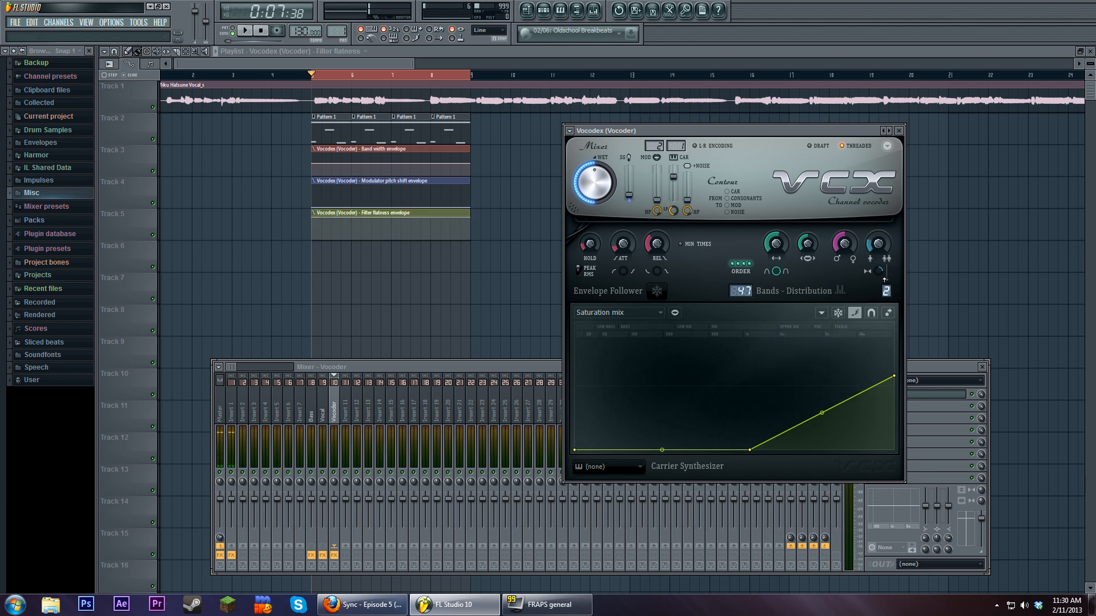
# - Set Vocodex's modulator unison to 2 and switch its envelope editor to Band gain multiplier
pyautogui.moveTo(879, 272); pyautogui.dragTo(879, 291)
pyautogui.click(628, 312)
pyautogui.click(662, 330)
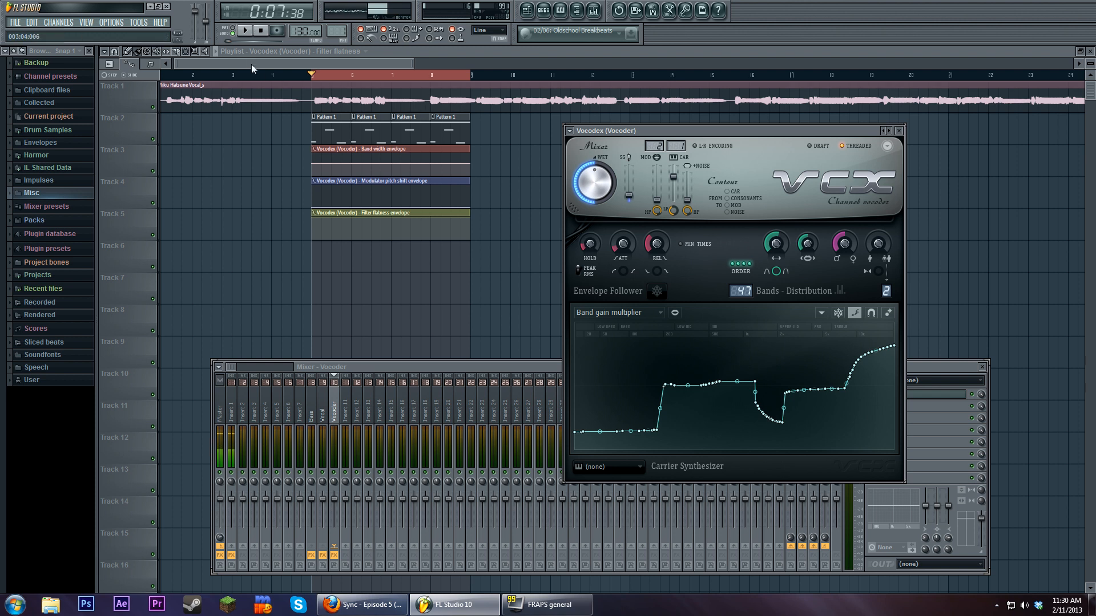
# - Play the loop while sweeping Vocodex's modulator unison shift to hear its effect, and stop playback
pyautogui.click(246, 32)
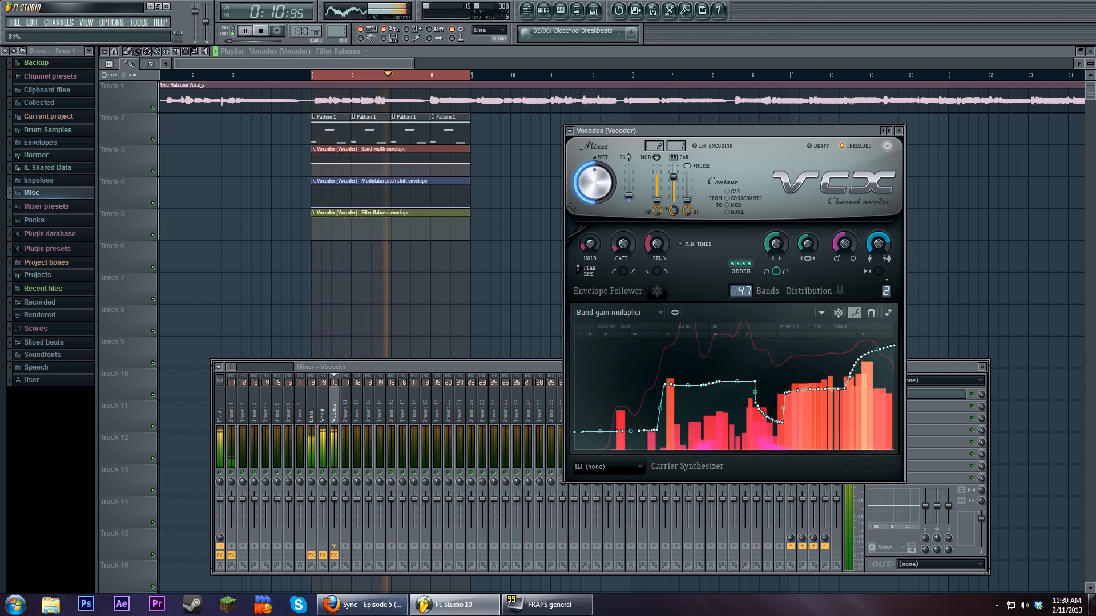
pyautogui.moveTo(882, 244); pyautogui.dragTo(883, 231)
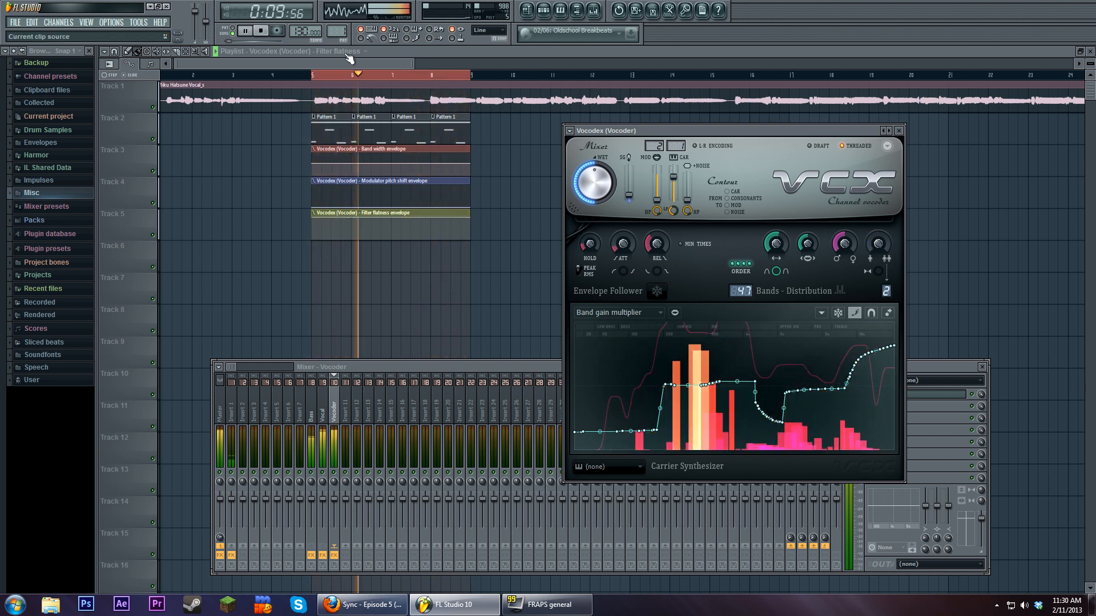
pyautogui.click(260, 33)
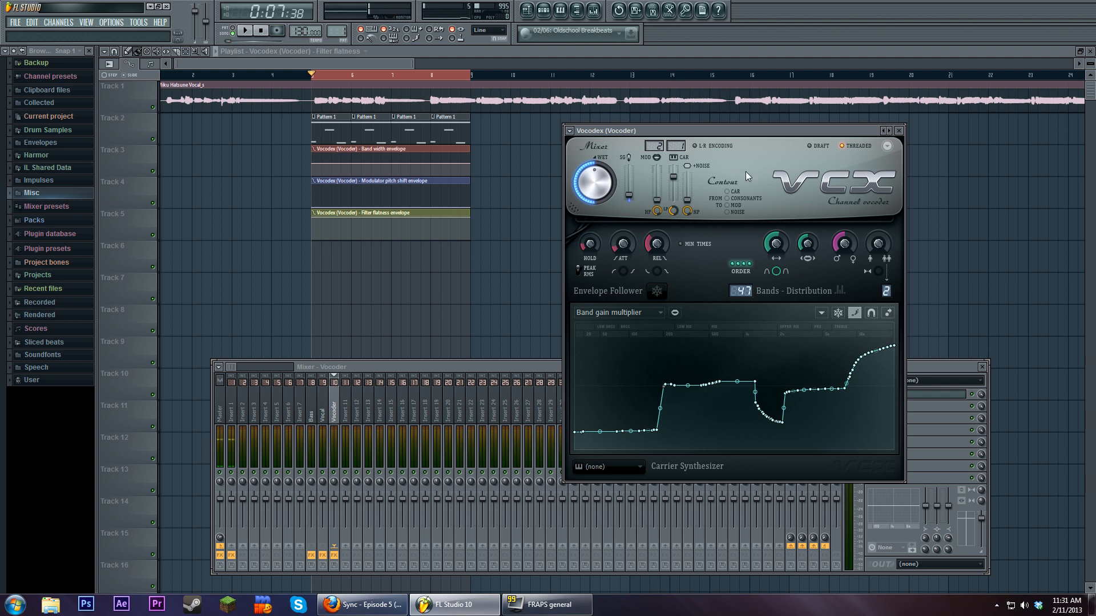
# - Raise Vocodex's modulator unison shift and create an automation clip for it
pyautogui.moveTo(711, 135); pyautogui.dragTo(686, 134)
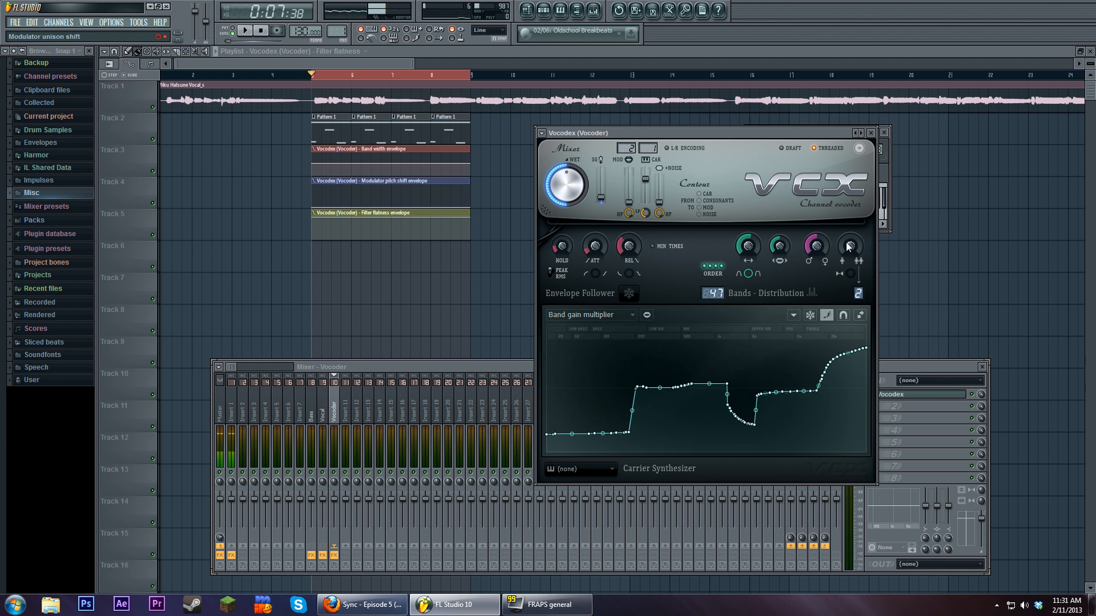
pyautogui.moveTo(848, 247); pyautogui.dragTo(849, 171)
pyautogui.rightClick(849, 249)
pyautogui.click(879, 314)
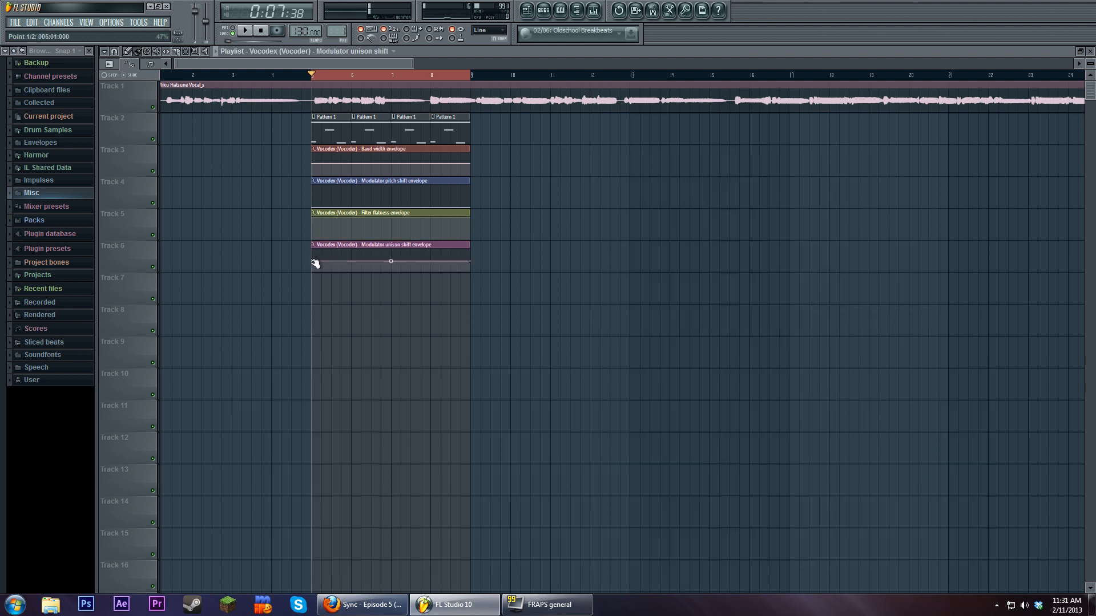
# - Shape the modulator unison shift envelope with rises in bars 5, 6 and 8 and zero level through bar 7
pyautogui.moveTo(313, 258); pyautogui.dragTo(335, 259)
pyautogui.moveTo(355, 263); pyautogui.dragTo(352, 272)
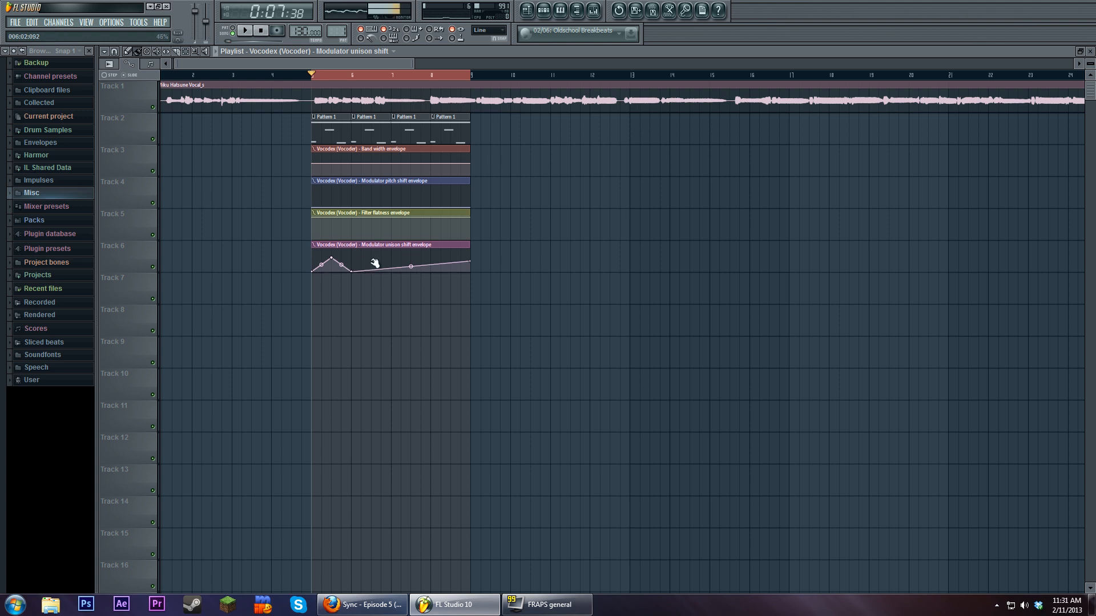
pyautogui.rightClick(372, 252)
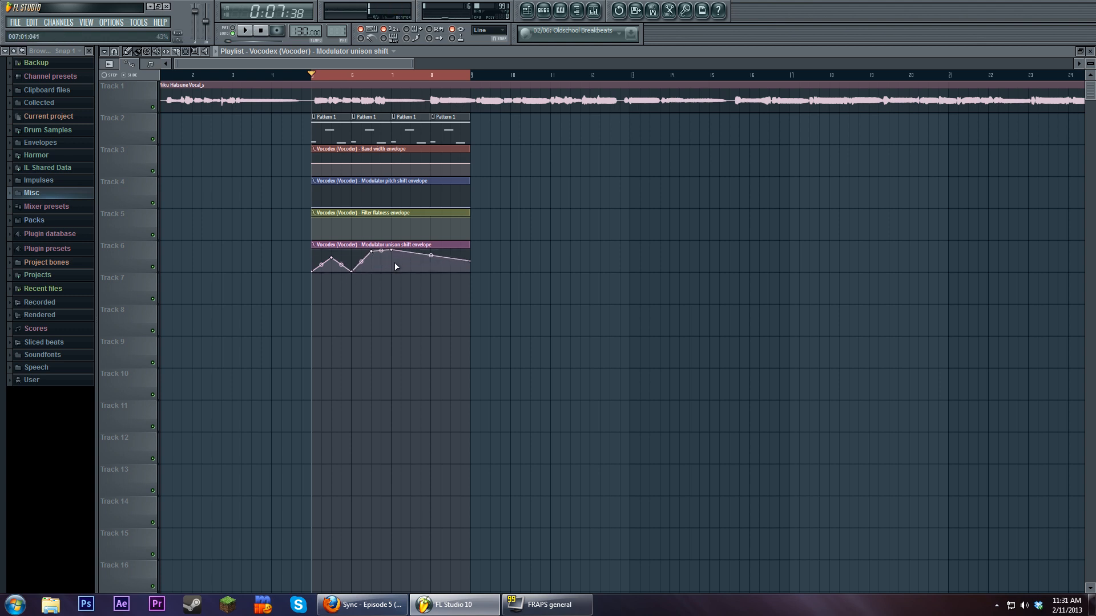
pyautogui.rightClick(392, 272)
pyautogui.moveTo(431, 256); pyautogui.dragTo(432, 272)
pyautogui.rightClick(451, 252)
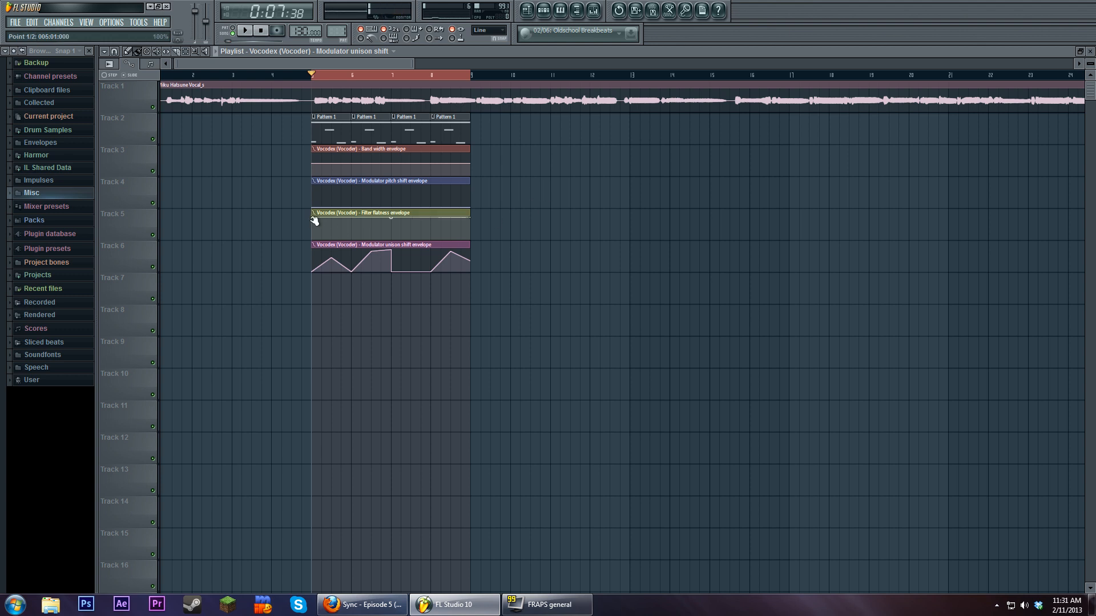
# - Shape the filter flatness envelope to fall to a low point in the middle of bar 7 and rise again at bar 8
pyautogui.moveTo(391, 217); pyautogui.dragTo(410, 233)
pyautogui.click(430, 219)
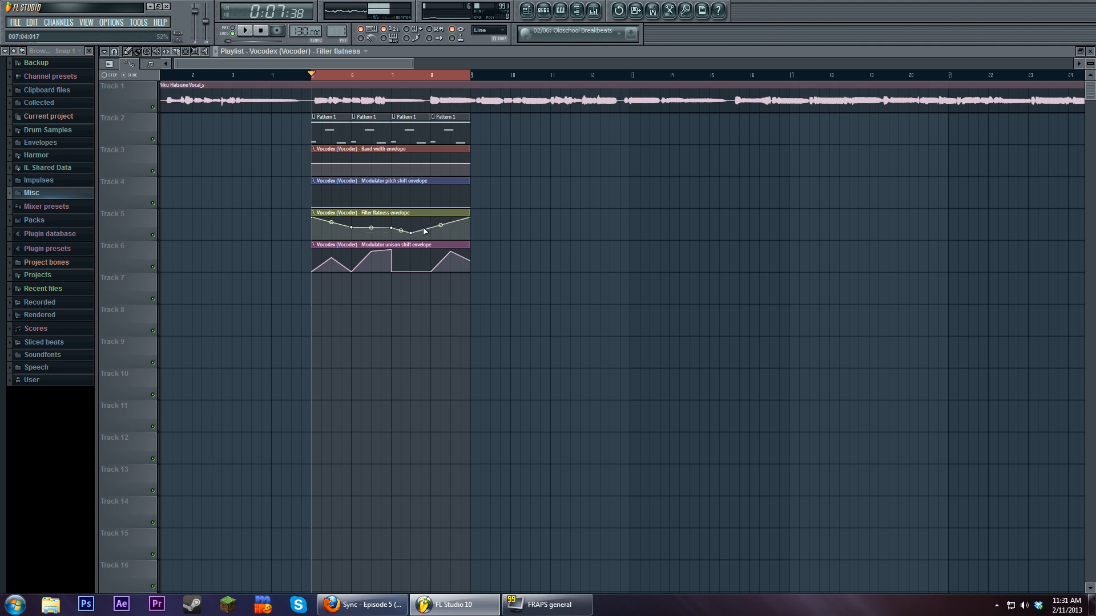
pyautogui.click(451, 226)
pyautogui.rightClick(451, 226)
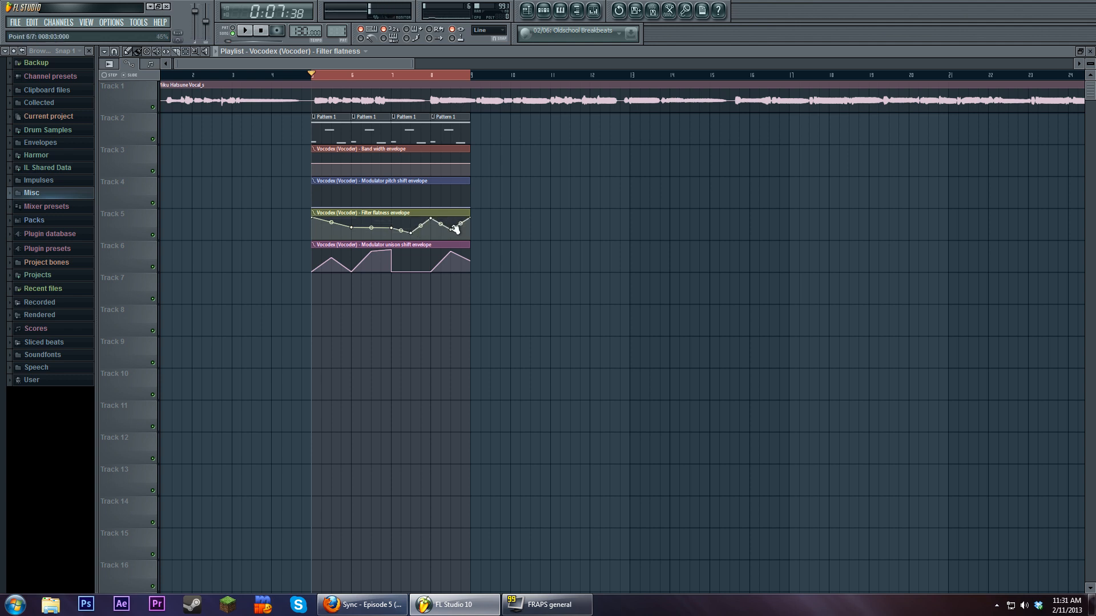
# - Shape the modulator pitch shift envelope with sharp peaks at bars 6 and 7 and a gentler rise around bar 8
pyautogui.moveTo(341, 206); pyautogui.dragTo(351, 193)
pyautogui.click(366, 205)
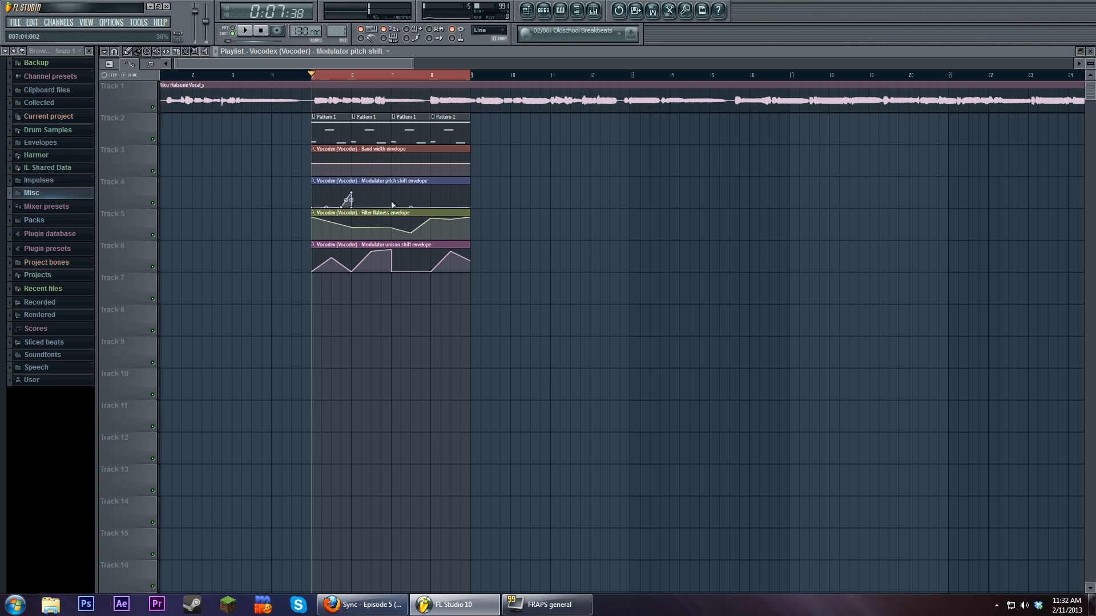
pyautogui.click(383, 204)
pyautogui.click(393, 192)
pyautogui.click(454, 198)
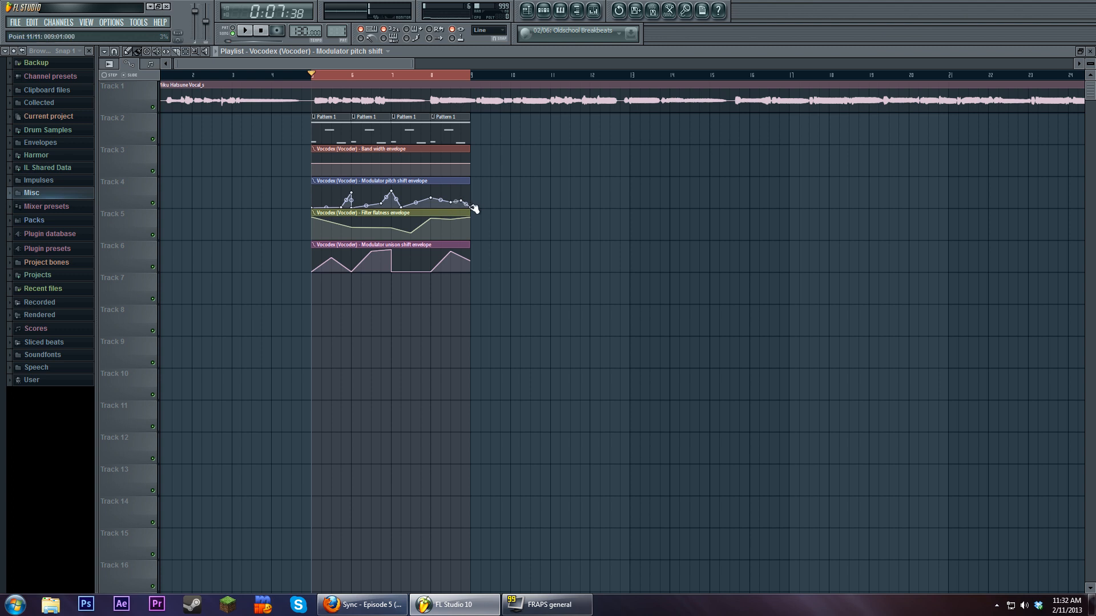
# - Shape the band width envelope with a peak in bar 6, a dip at bar 7, a raised plateau into bar 8 and a final dip
pyautogui.click(354, 165)
pyautogui.click(361, 162)
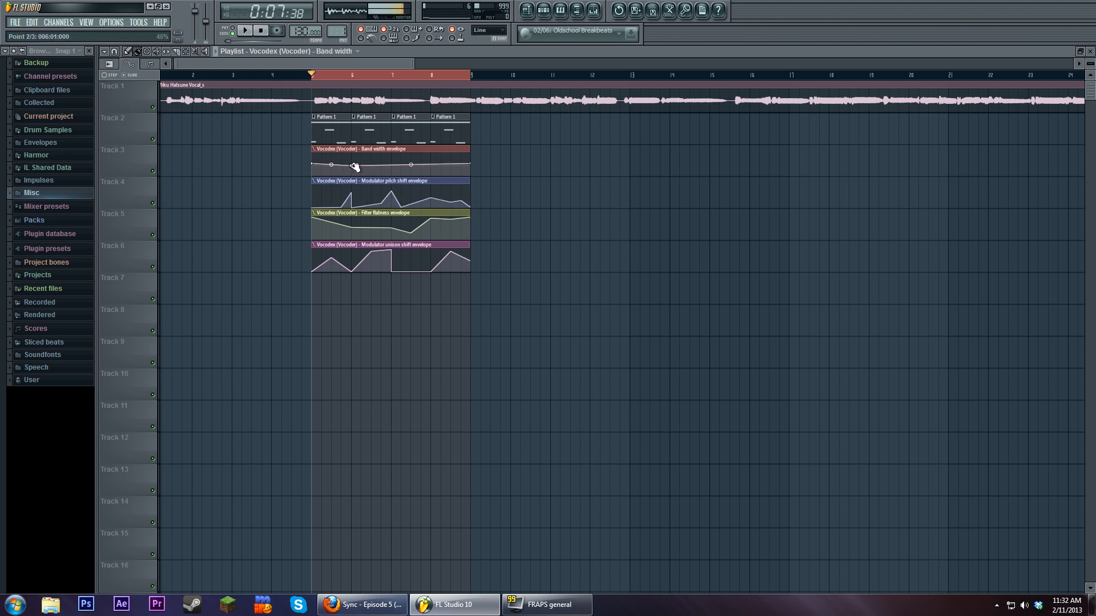
pyautogui.click(371, 159)
pyautogui.click(382, 163)
pyautogui.moveTo(411, 165); pyautogui.dragTo(431, 166)
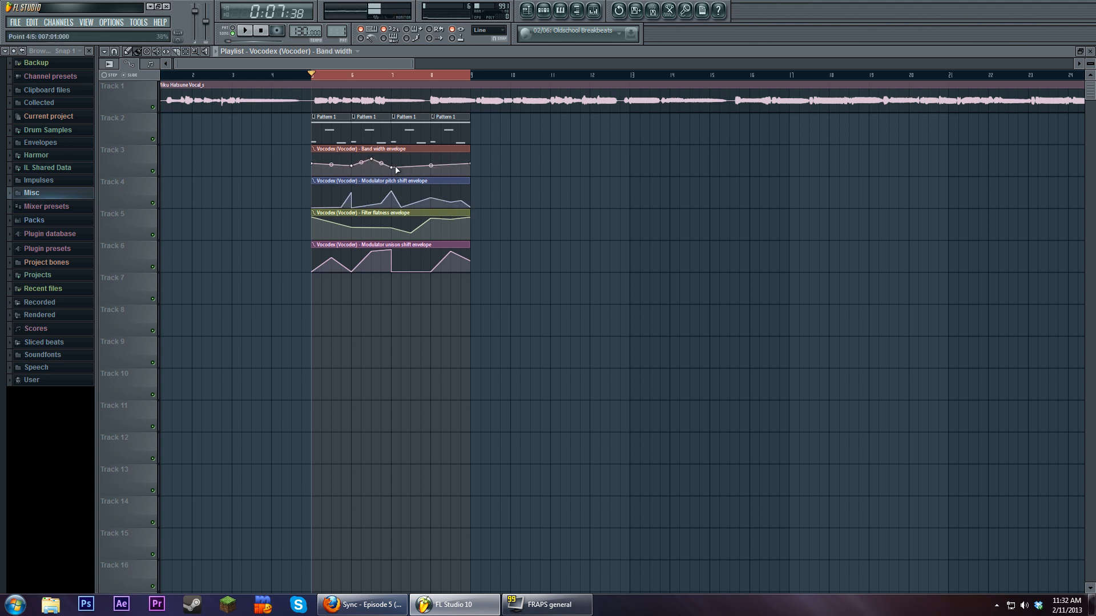
pyautogui.click(412, 160)
pyautogui.moveTo(423, 163); pyautogui.dragTo(429, 163)
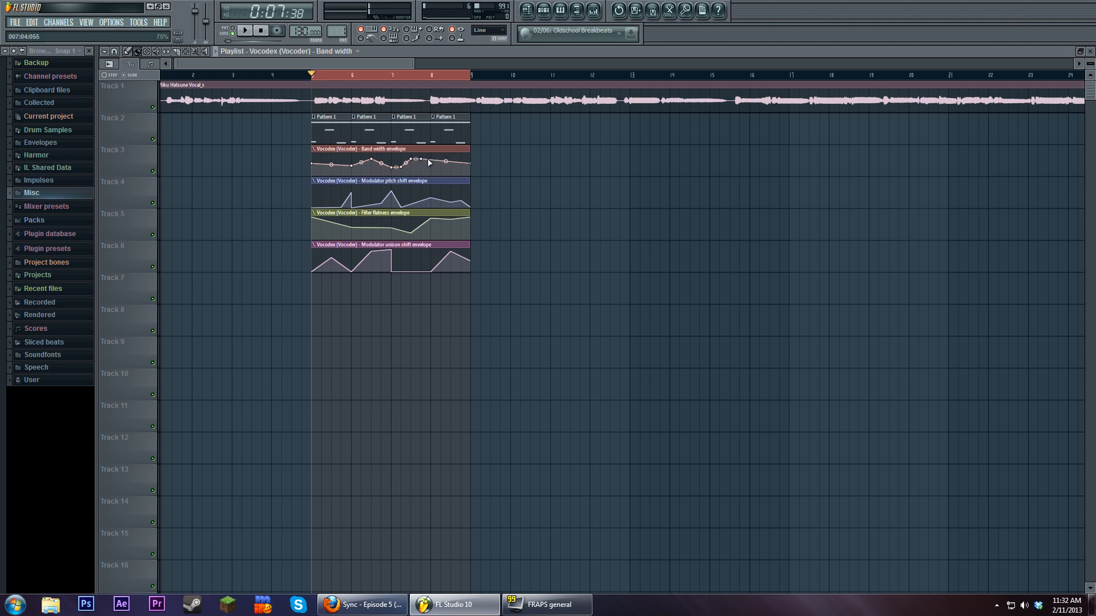
pyautogui.click(451, 159)
# - During loop playback, slip the Miku Hatsune vocal within its clip so a different passage plays over bars 5 to 8, and stop
pyautogui.press('space')
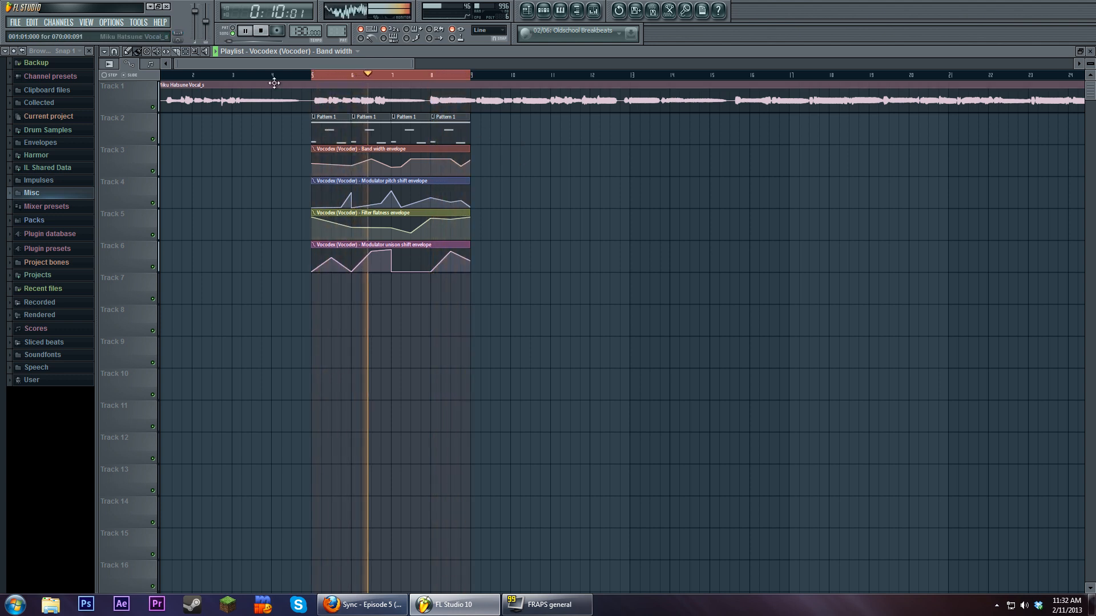
pyautogui.click(206, 88)
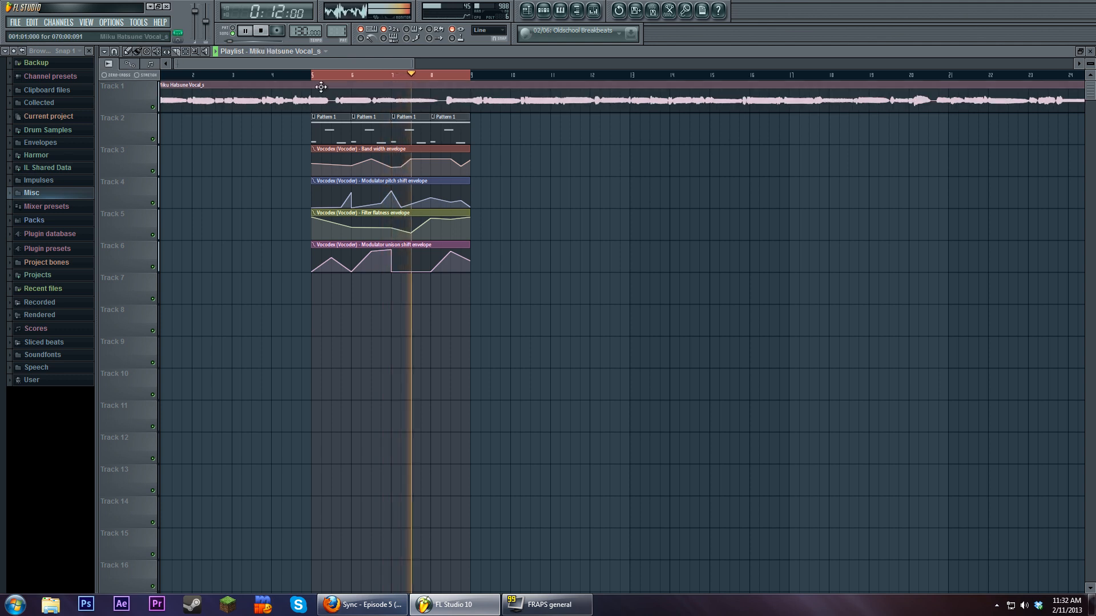
pyautogui.press('s')
pyautogui.moveTo(334, 97); pyautogui.dragTo(289, 100)
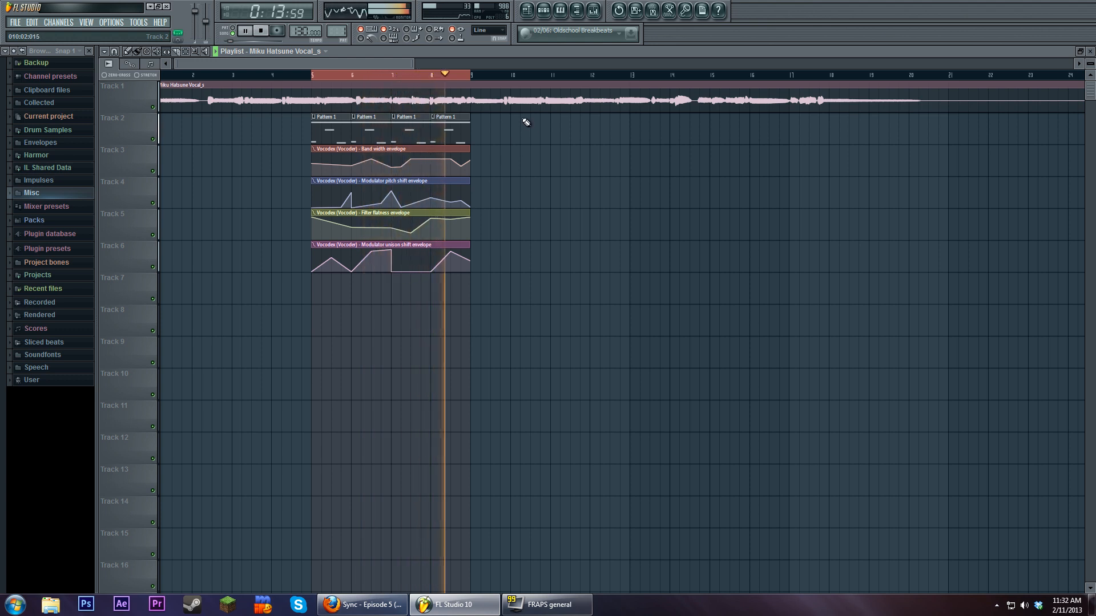
pyautogui.moveTo(557, 104); pyautogui.dragTo(357, 104)
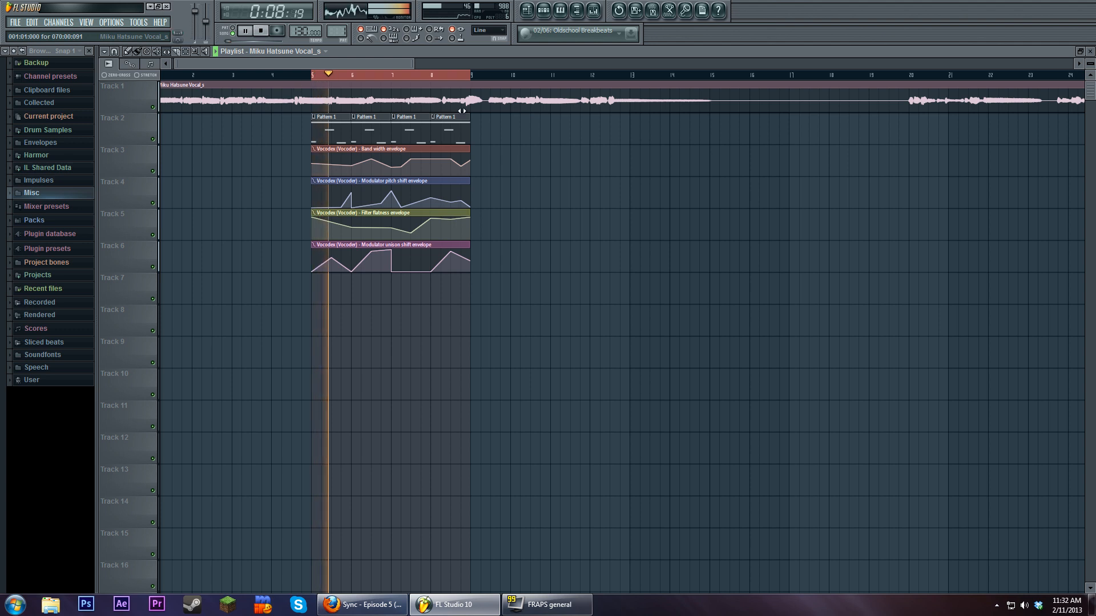
pyautogui.click(314, 79)
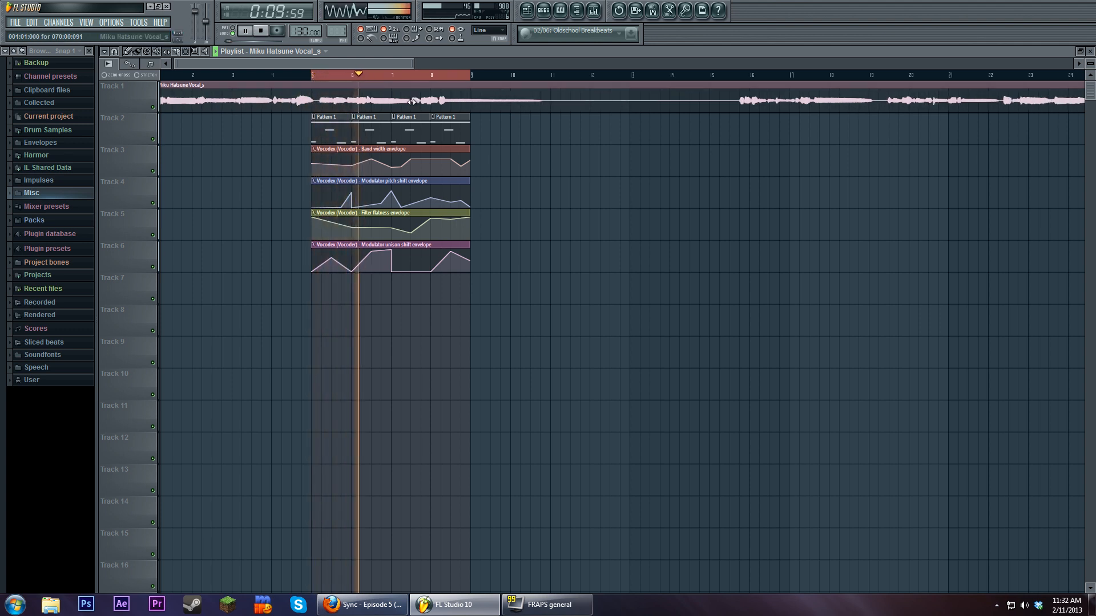
pyautogui.click(321, 79)
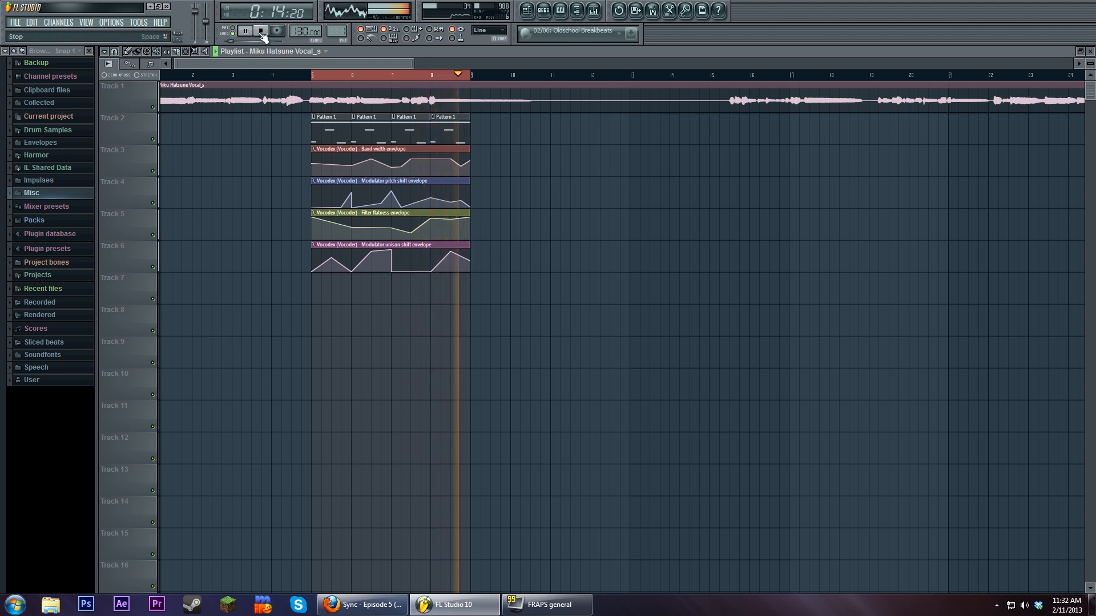
pyautogui.press('space')
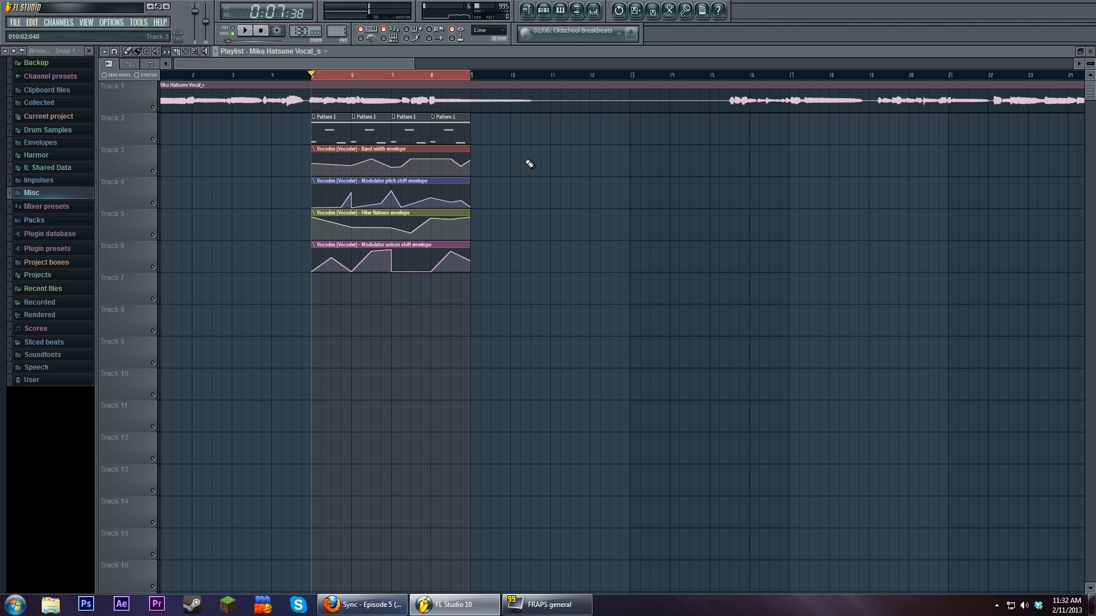
pyautogui.click(543, 10)
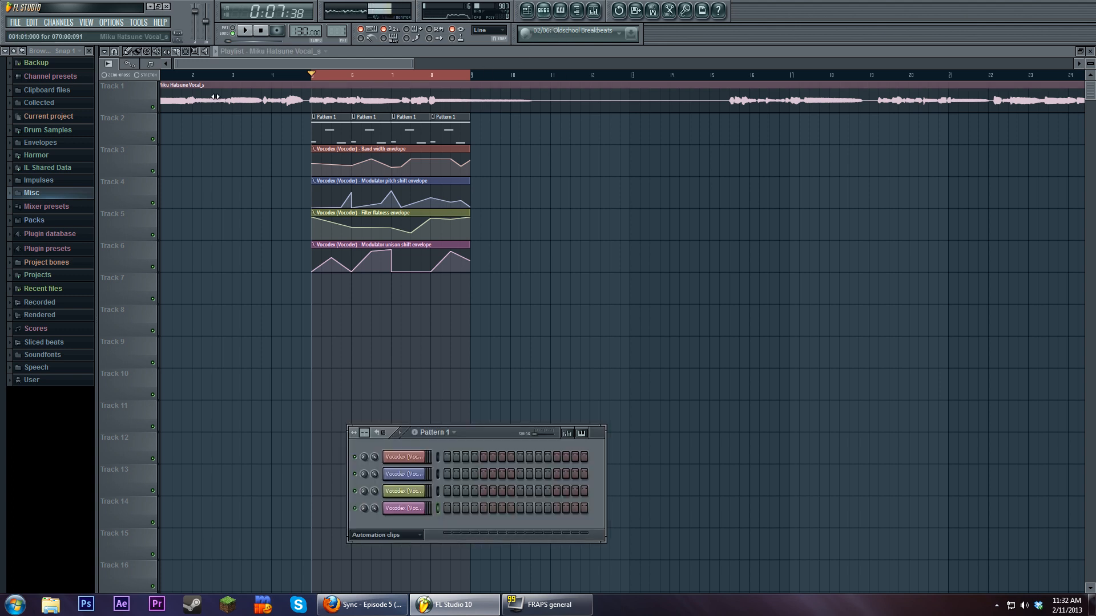
pyautogui.click(138, 53)
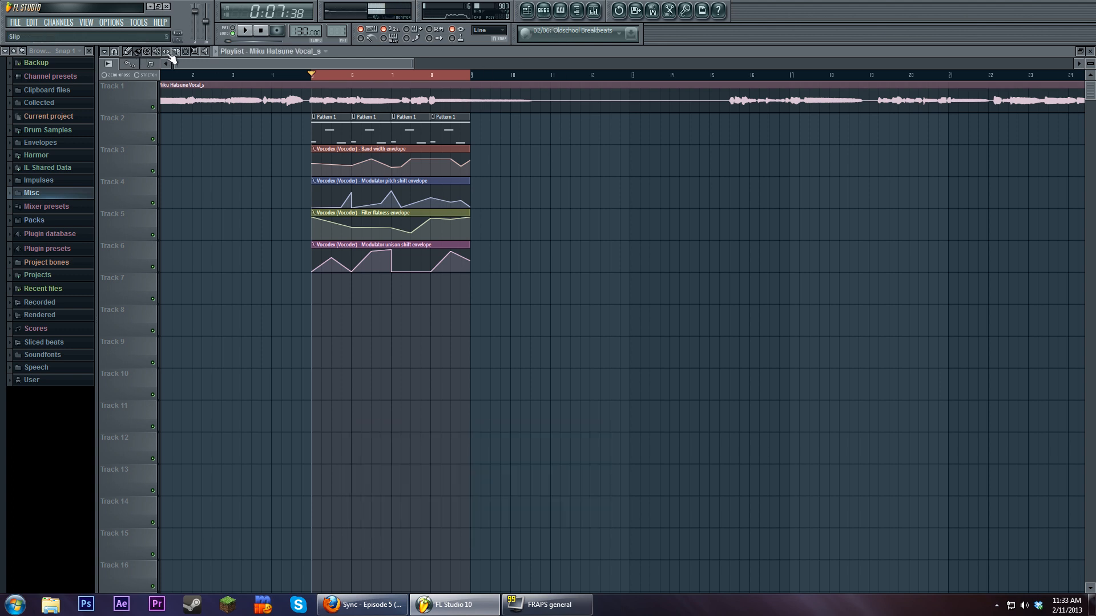
pyautogui.click(474, 130)
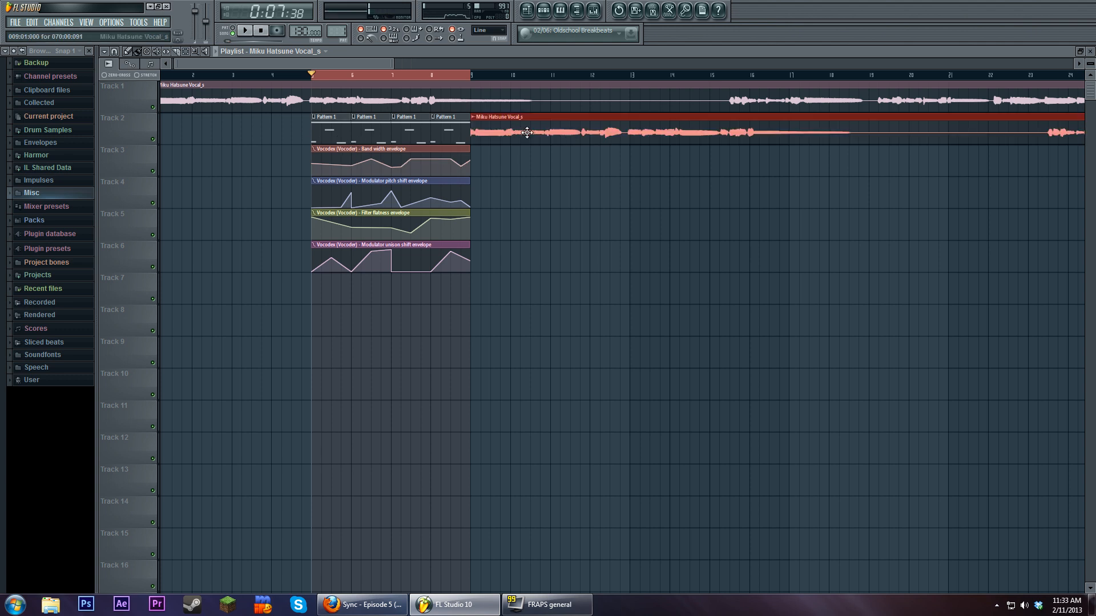
pyautogui.rightClick(527, 133)
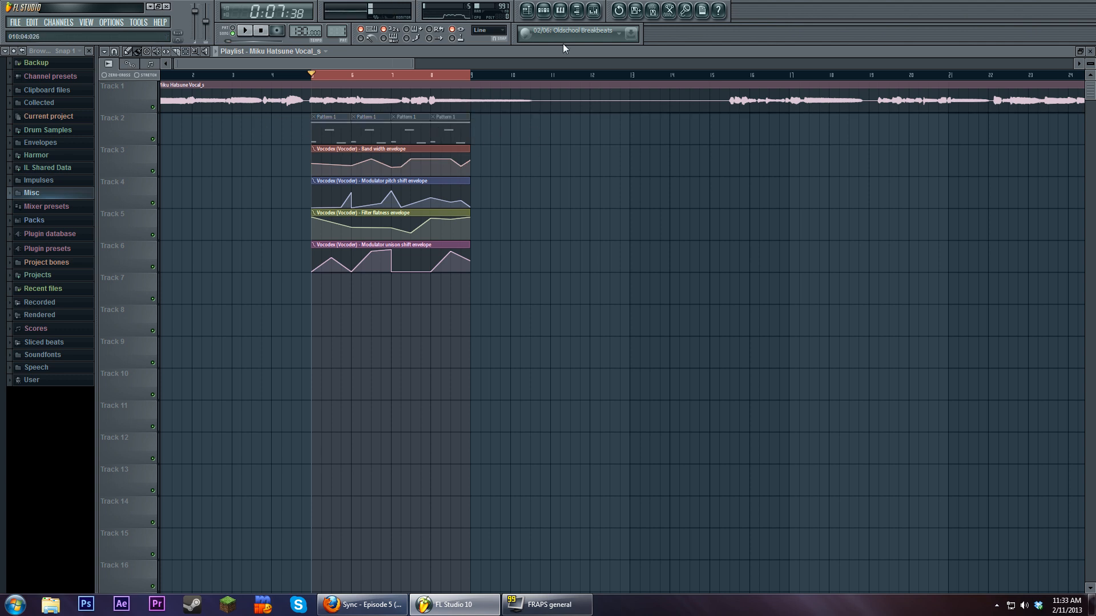
# - Show all channels of Pattern 1 in the step sequencer
pyautogui.click(544, 10)
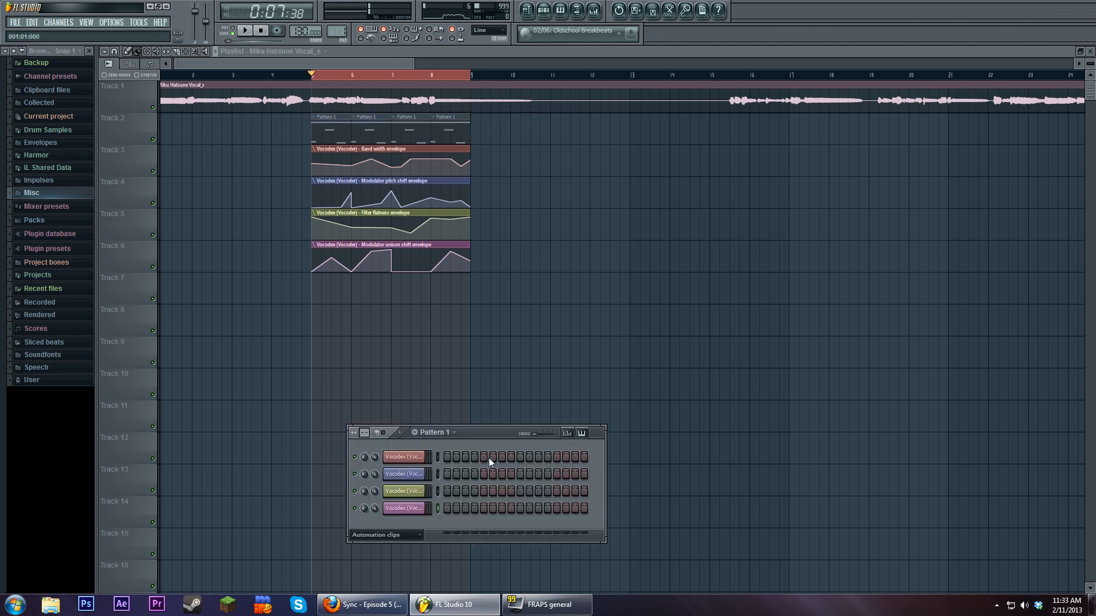
pyautogui.click(413, 536)
pyautogui.click(423, 544)
pyautogui.moveTo(484, 430); pyautogui.dragTo(499, 258)
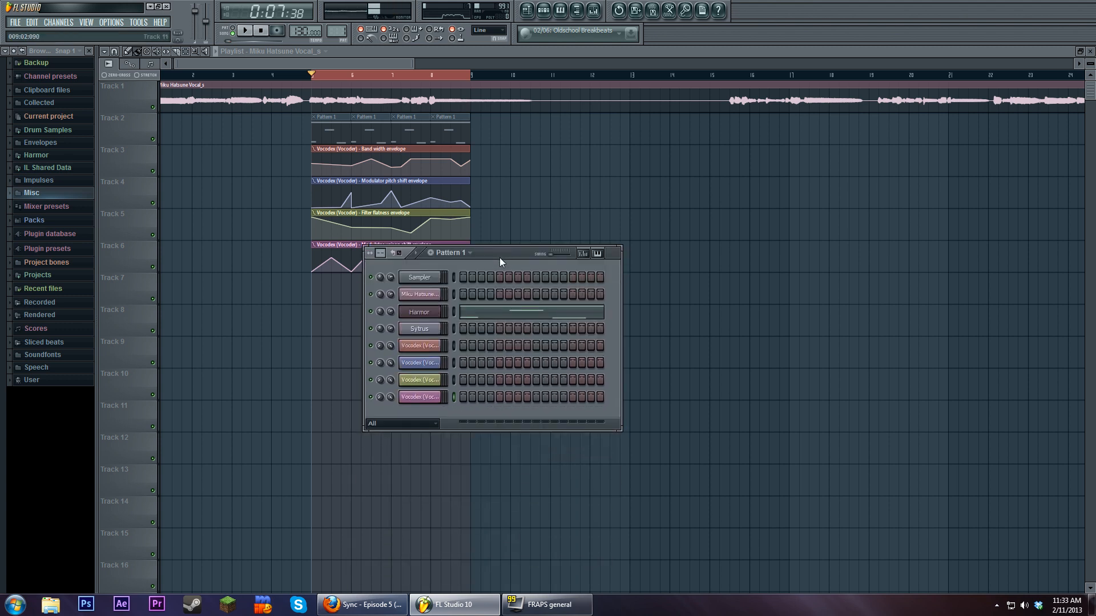
pyautogui.click(420, 429)
pyautogui.click(412, 472)
pyautogui.click(420, 303)
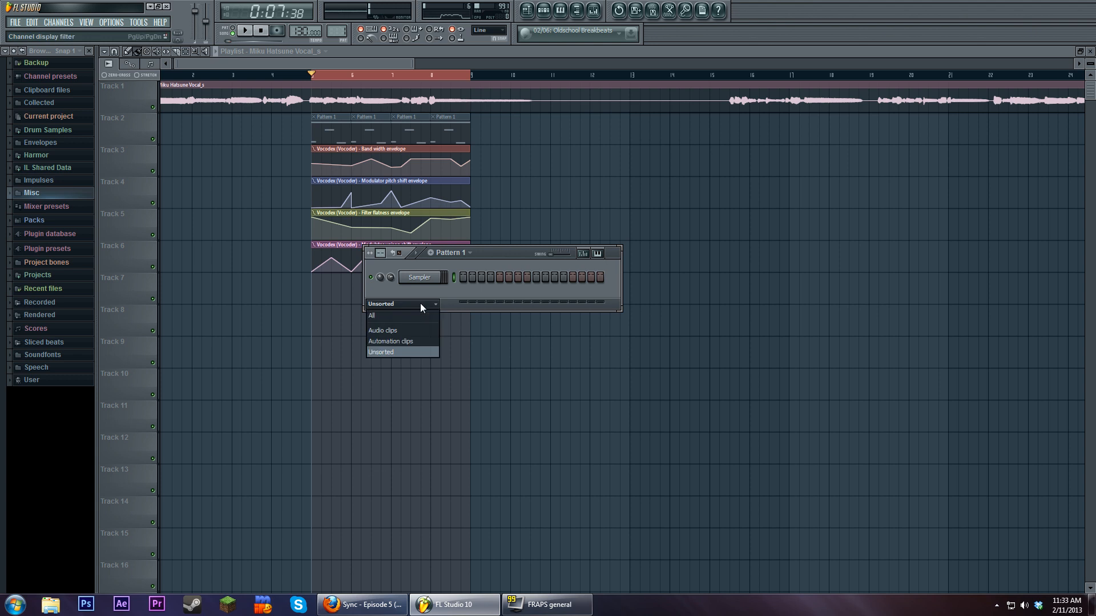
pyautogui.click(421, 315)
# - Open the Sytrus channel and route it to mixer track 8, the Bass track
pyautogui.click(423, 329)
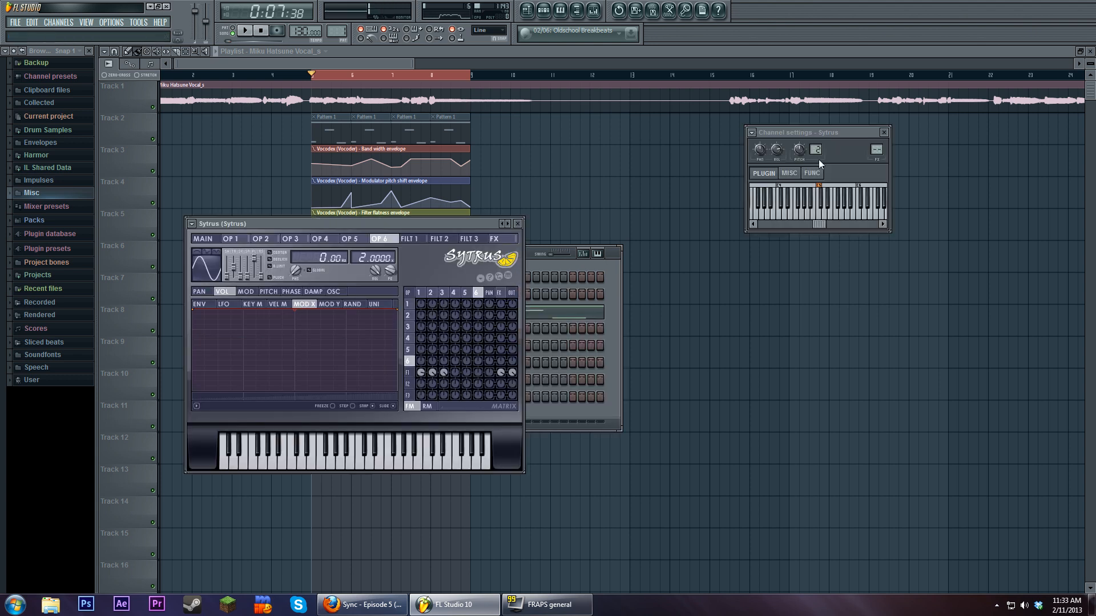
pyautogui.press('F9')
pyautogui.moveTo(876, 150); pyautogui.dragTo(876, 135)
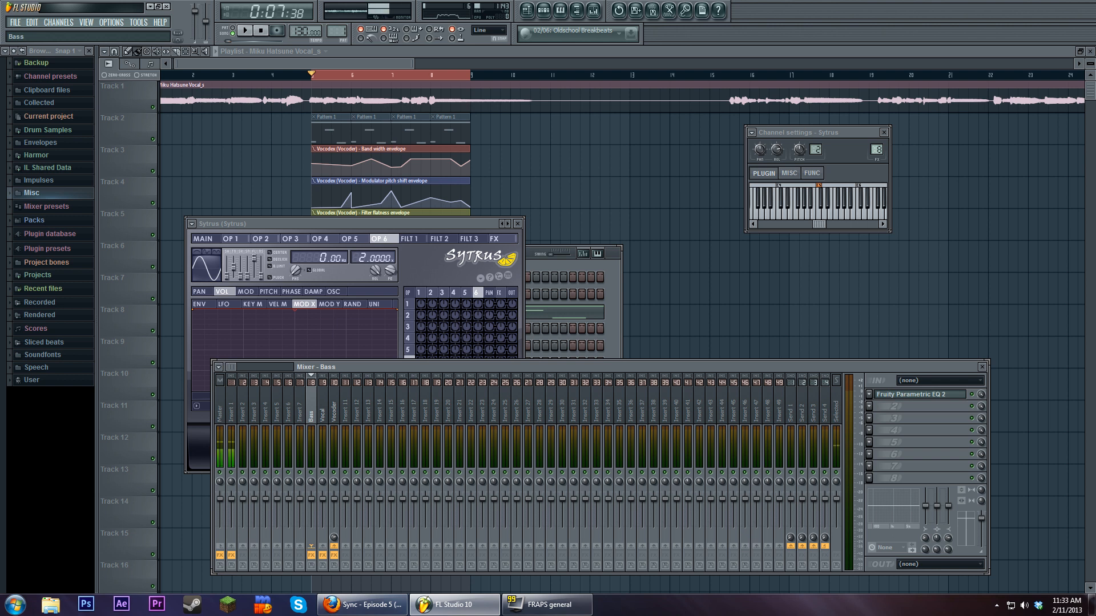
# - Load the Default preset in Sytrus
pyautogui.moveTo(384, 222); pyautogui.dragTo(496, 185)
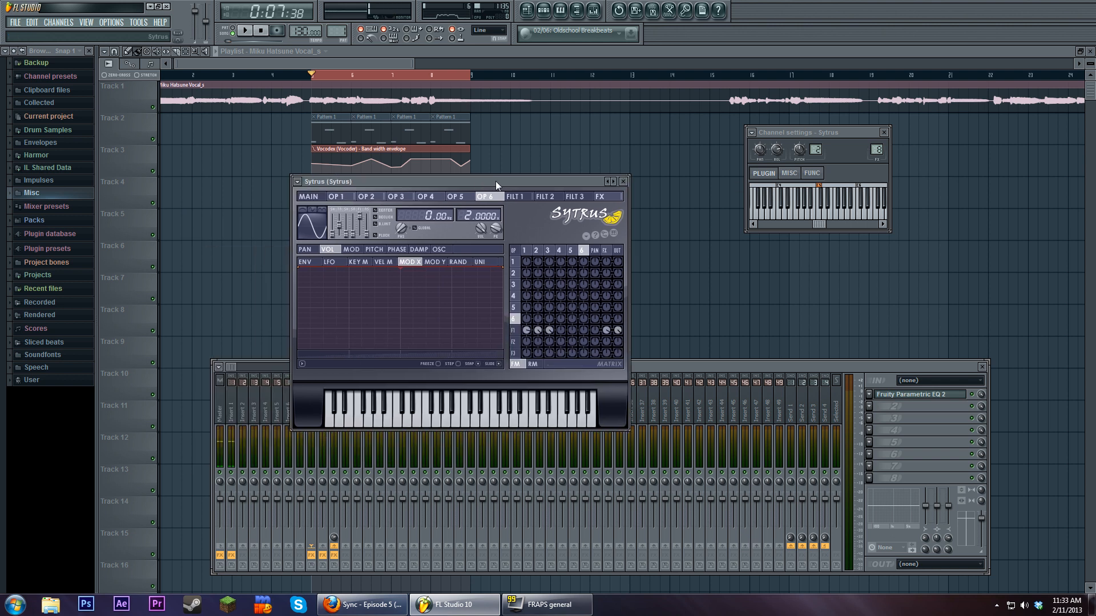
pyautogui.click(297, 182)
pyautogui.moveTo(320, 212)
pyautogui.click(423, 440)
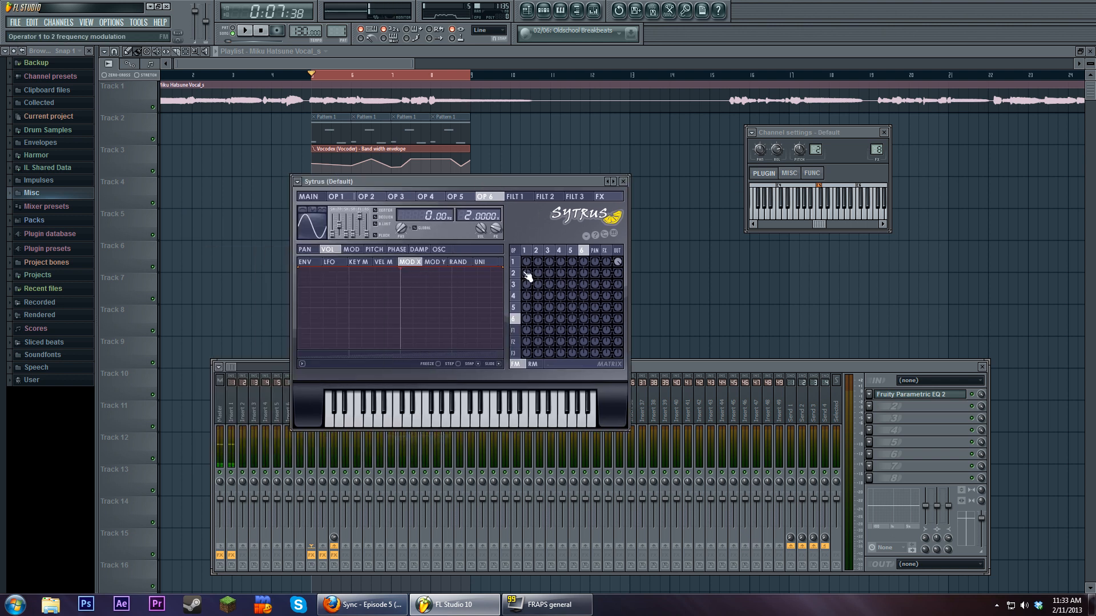
# - Frequency-modulate operator 1 with operators 2 and 3 in the matrix, and give operator 1's modulation a linearly rising Mod X curve
pyautogui.moveTo(537, 262); pyautogui.dragTo(551, 263)
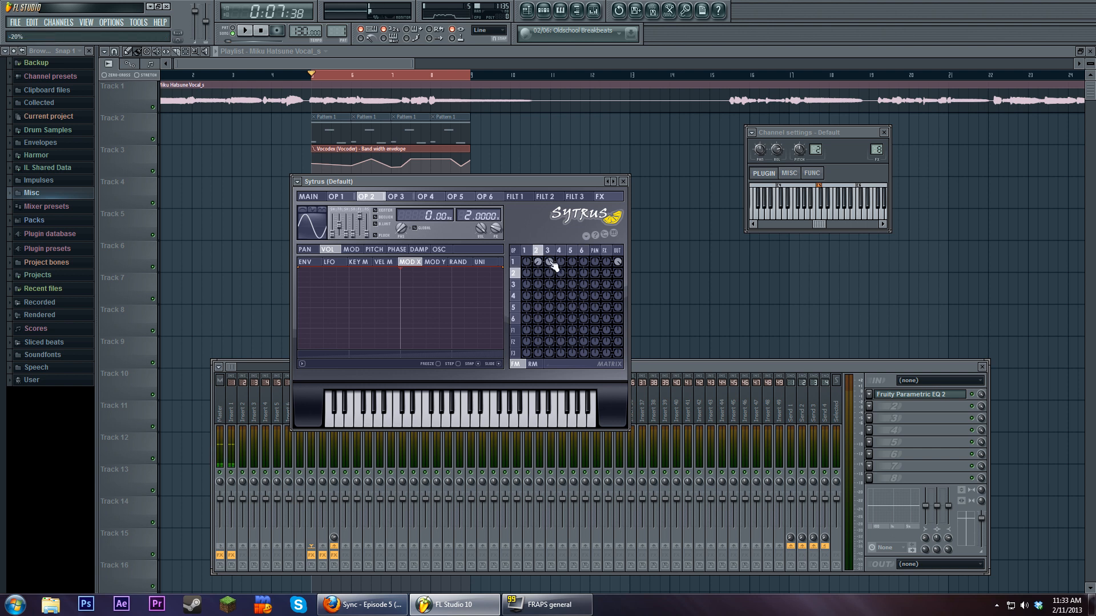
pyautogui.click(547, 250)
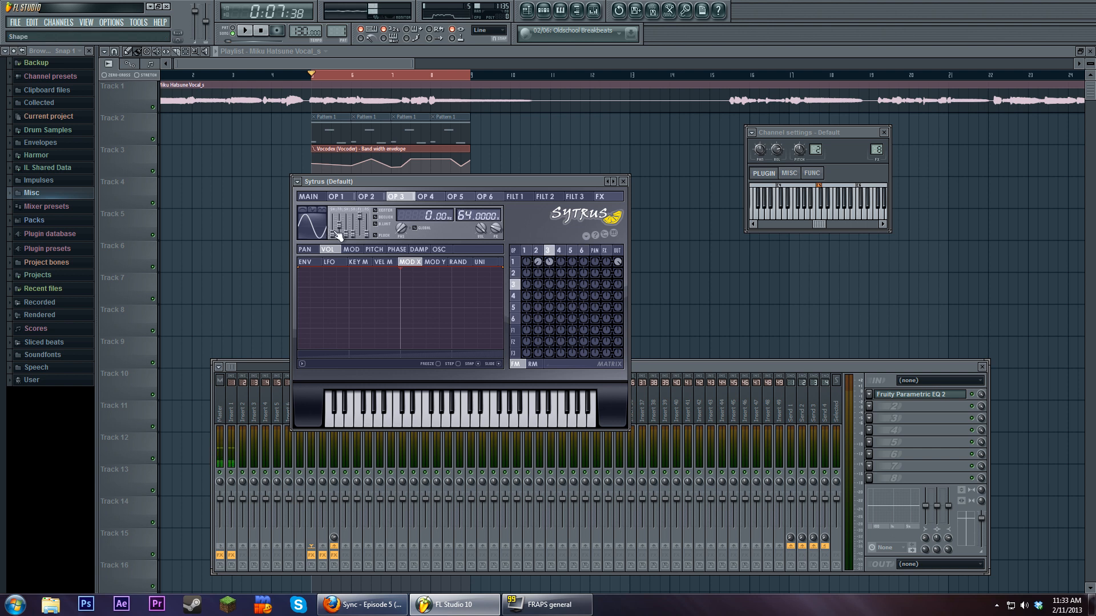
pyautogui.click(536, 250)
pyautogui.moveTo(355, 239); pyautogui.dragTo(354, 242)
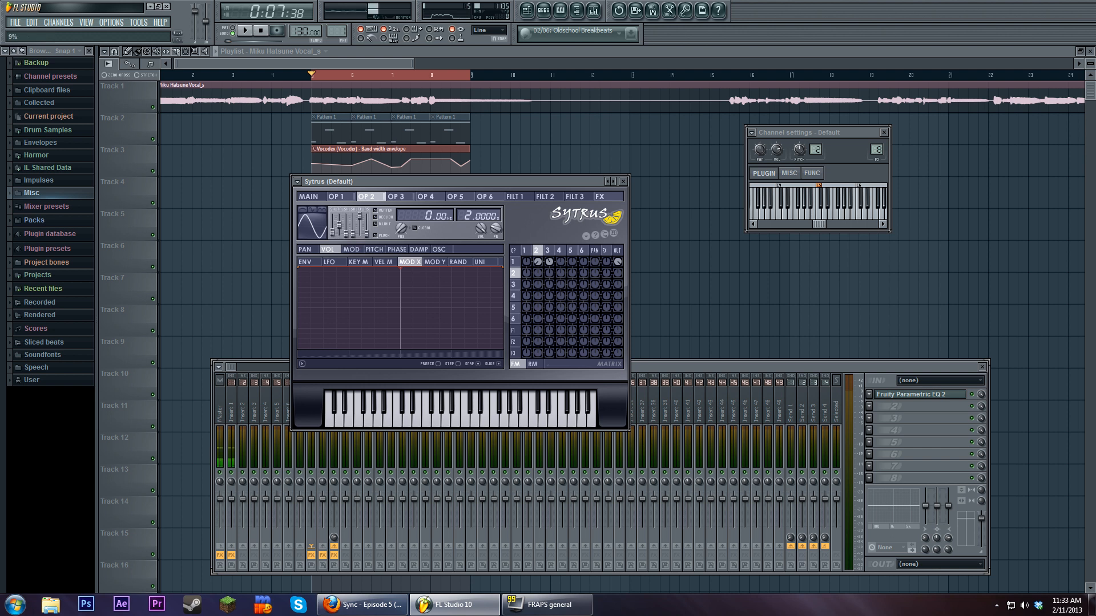
pyautogui.click(524, 250)
pyautogui.click(352, 249)
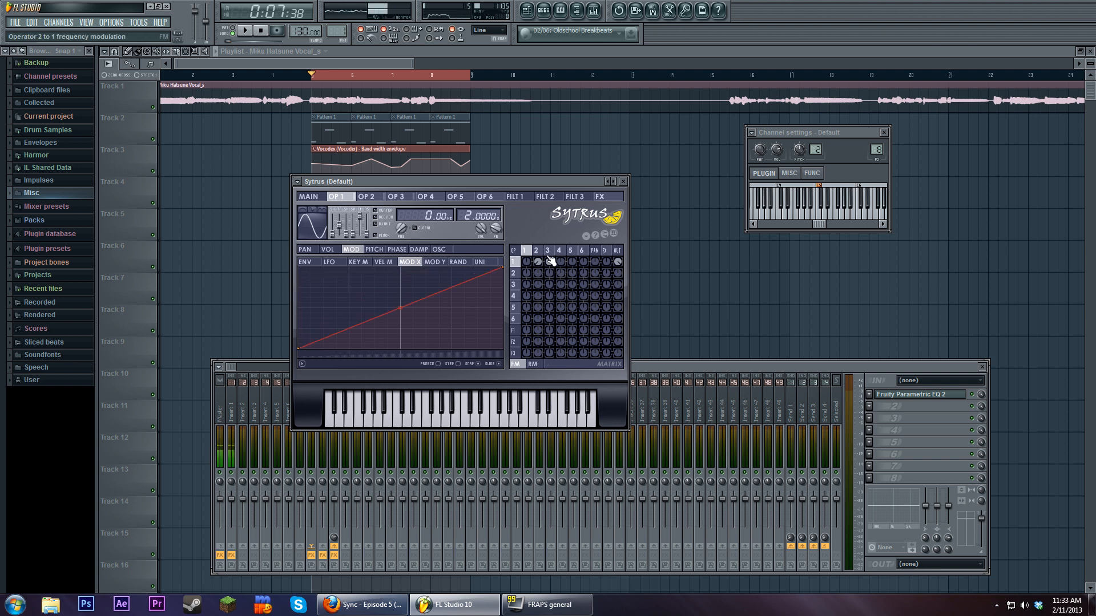
# - Frequency-modulate operator 3 with operator 4, and give operator 3's modulation a linearly rising Mod Y curve
pyautogui.click(566, 285)
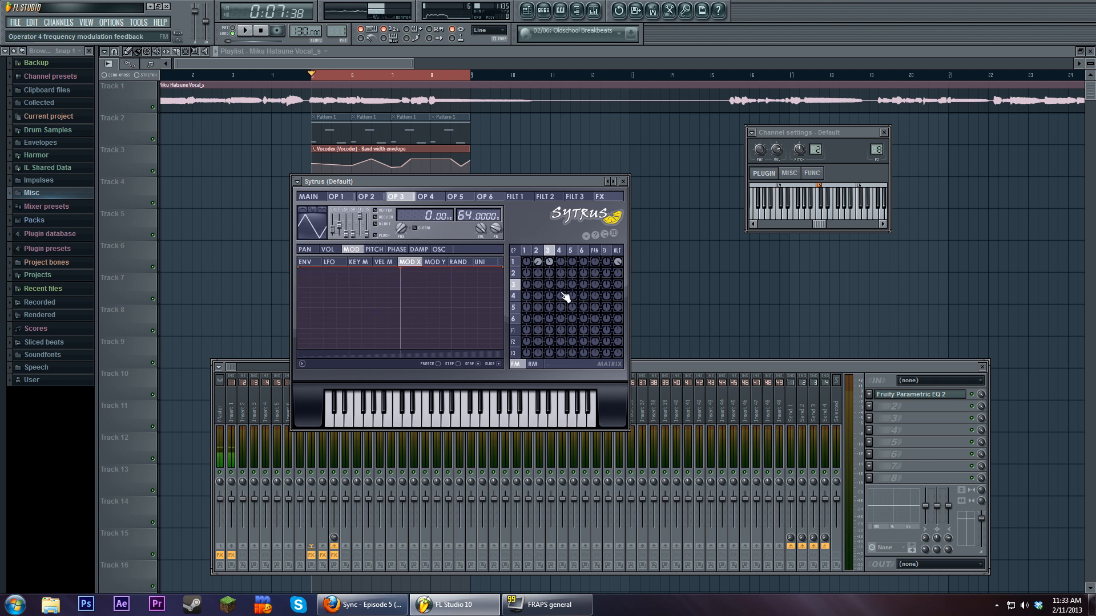
pyautogui.moveTo(562, 287); pyautogui.dragTo(559, 279)
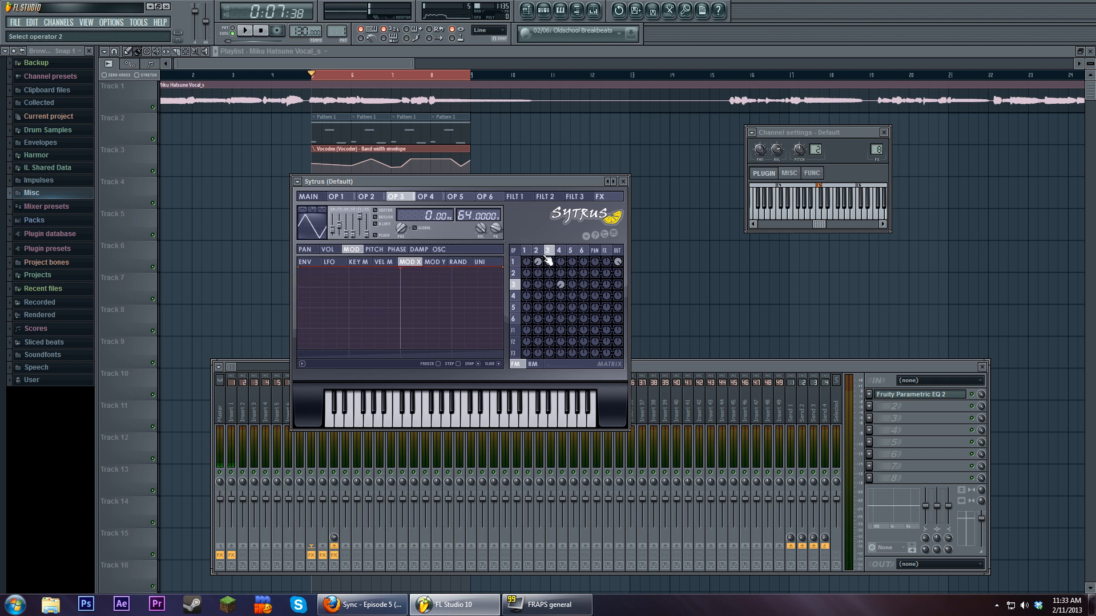
pyautogui.click(431, 263)
pyautogui.click(304, 273)
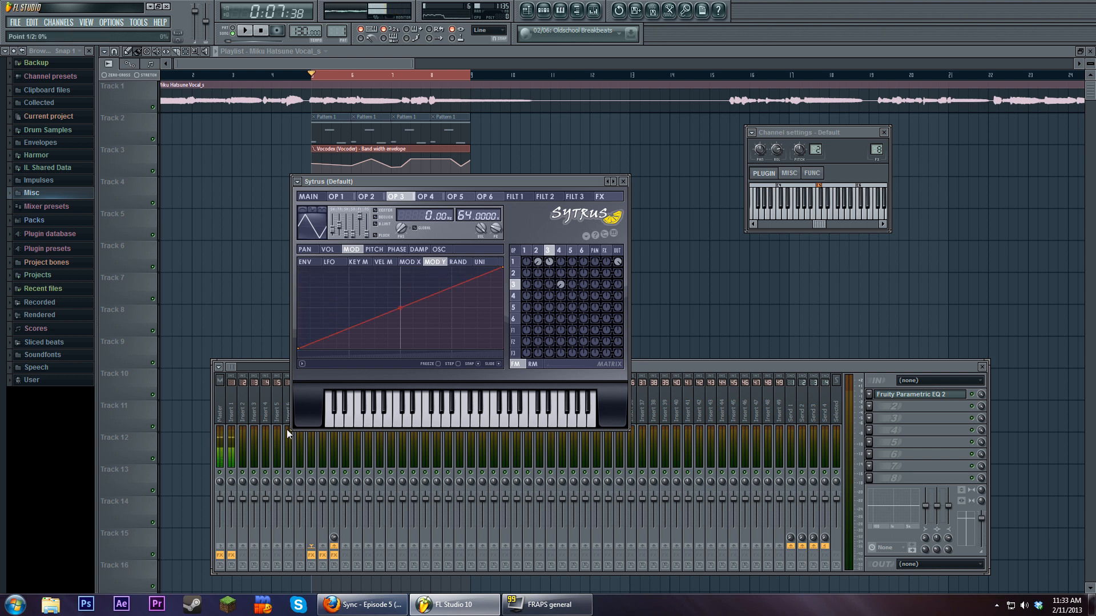
# - Create automation clips for Sytrus's main Modulation X and Modulation Y, and close the open plugin and mixer windows
pyautogui.click(310, 197)
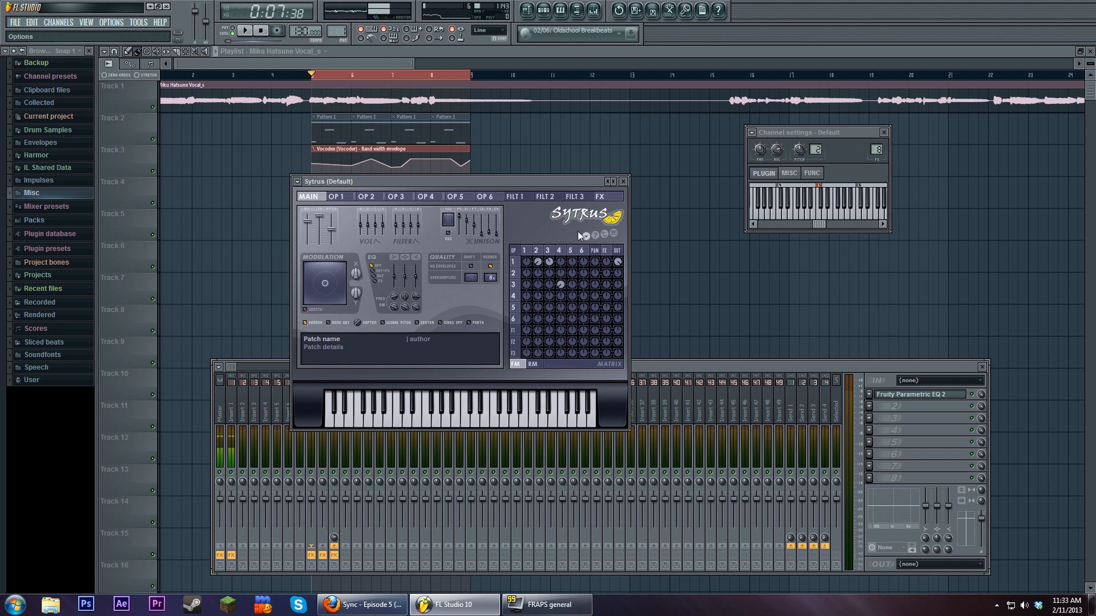
pyautogui.rightClick(351, 276)
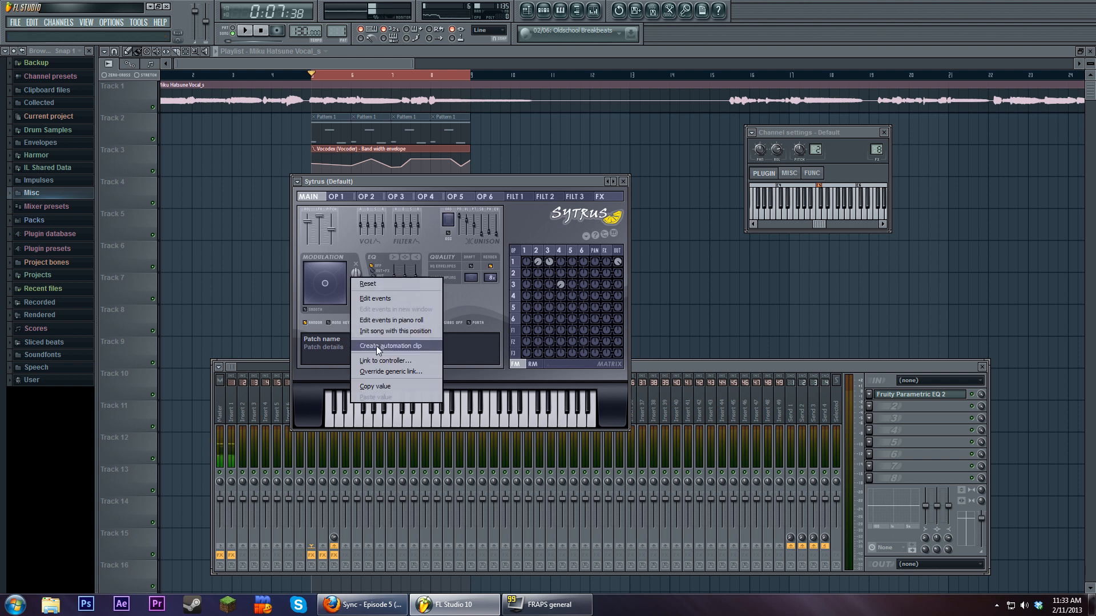
pyautogui.click(379, 347)
pyautogui.rightClick(356, 294)
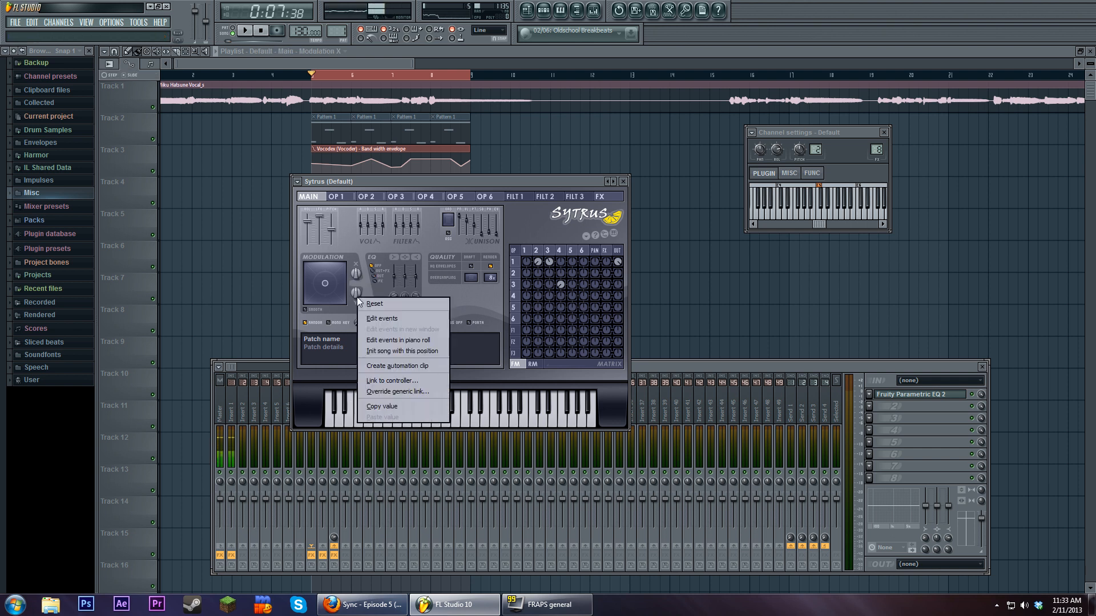
pyautogui.click(385, 363)
pyautogui.press('F12')
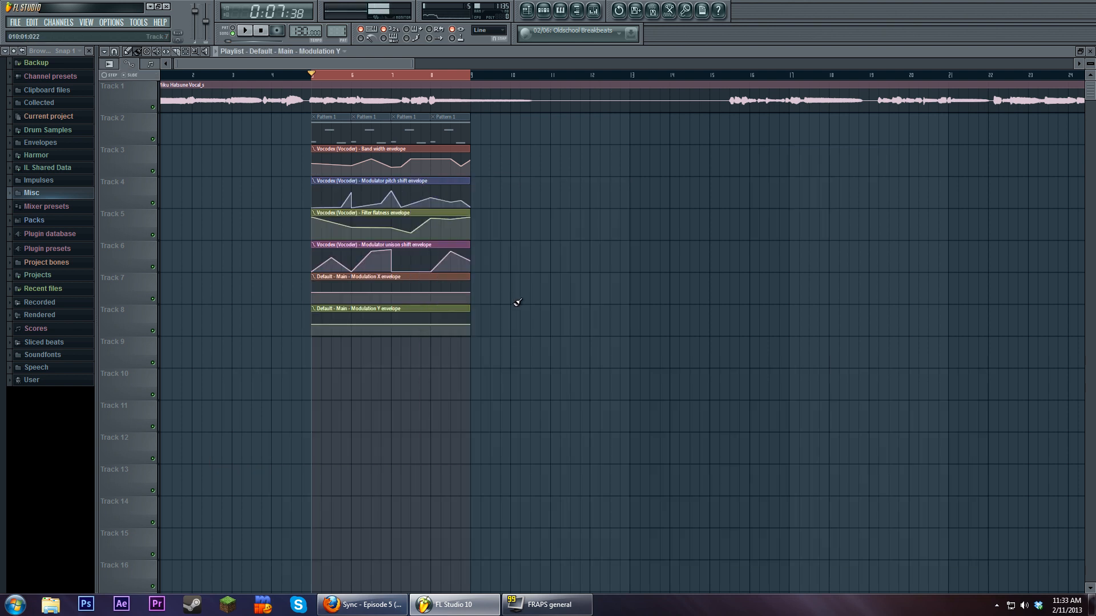
# - Copy Harmor's notes to the Sytrus channel, named Default, and play the pattern with Sytrus open
pyautogui.click(543, 9)
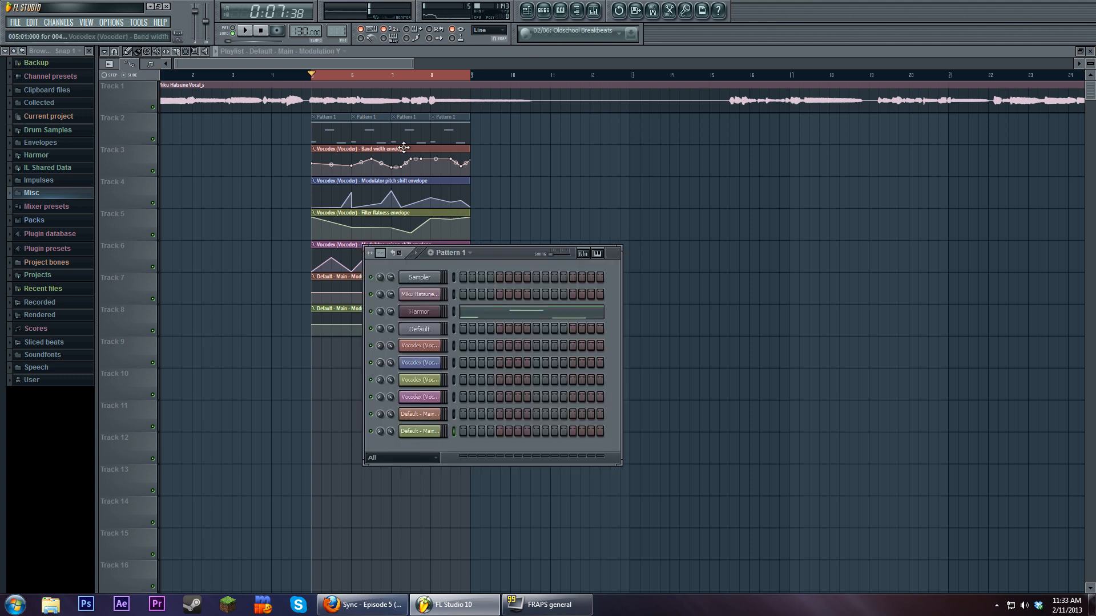
pyautogui.rightClick(454, 328)
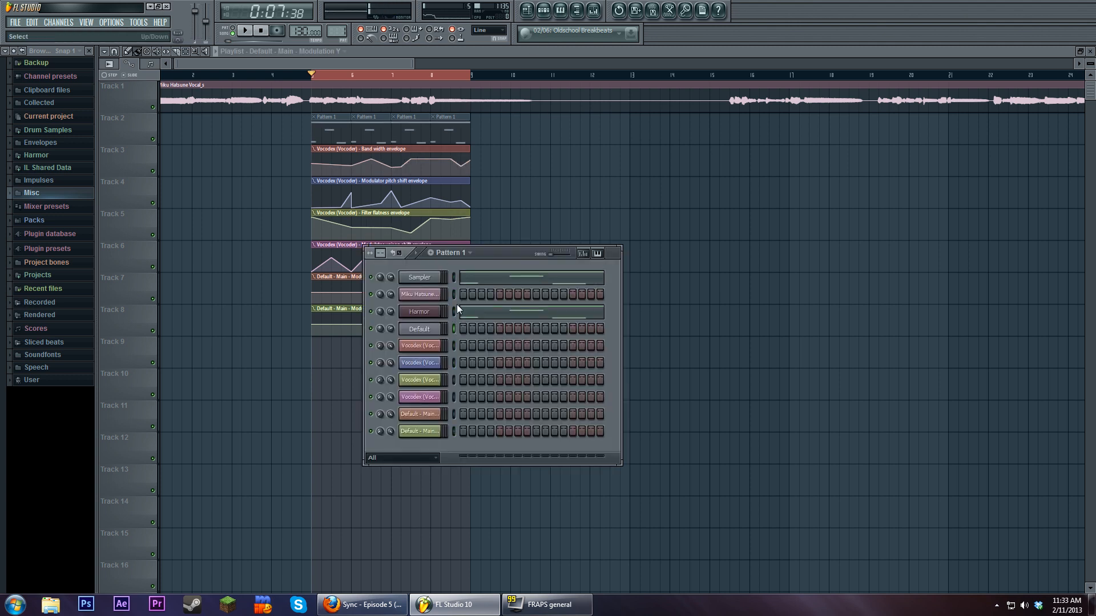
pyautogui.click(423, 333)
pyautogui.click(245, 30)
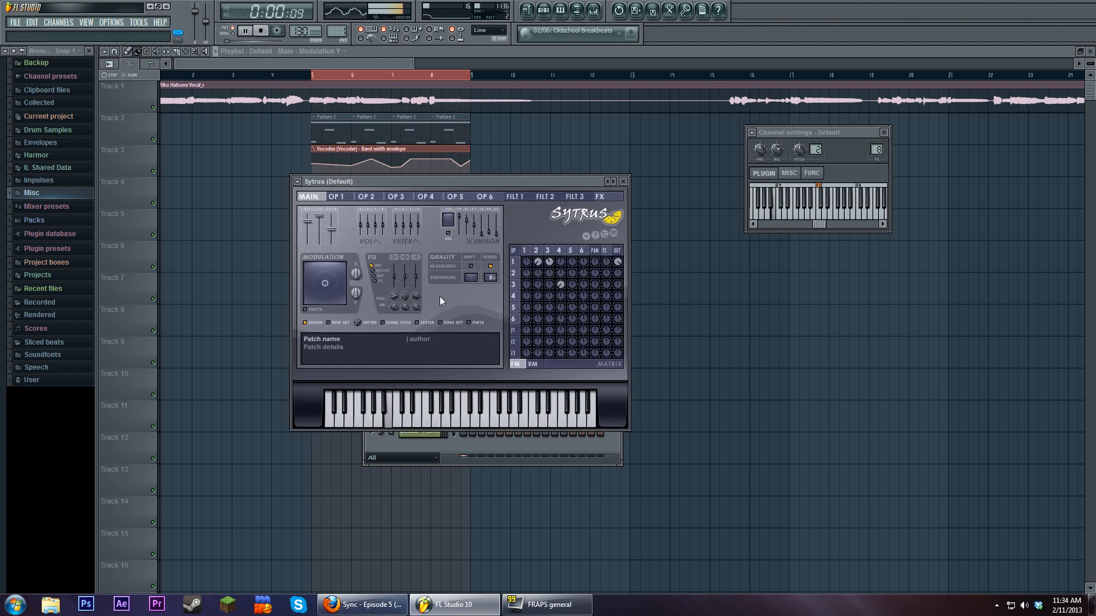
# - Look over the Sytrus channel's notes in the piano roll and return to the playlist
pyautogui.click(467, 455)
pyautogui.click(483, 338)
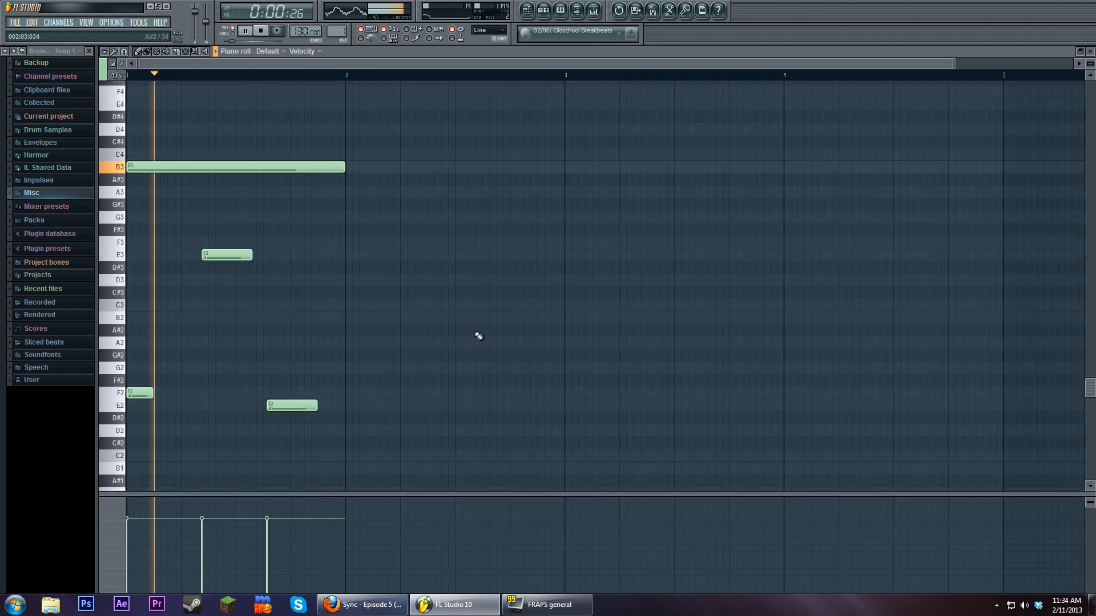
pyautogui.click(544, 10)
pyautogui.click(424, 334)
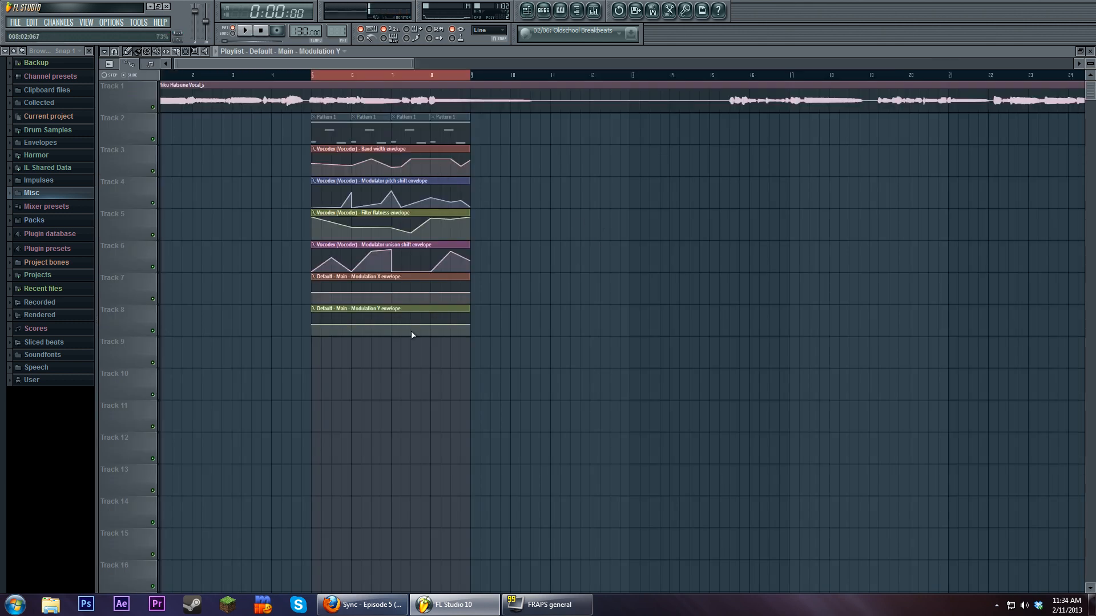
# - Shape the Sytrus Modulation X envelope into a full-height zigzag from bar 5 to bar 9, with tighter zigzags just after bar 7
pyautogui.moveTo(260, 293)
pyautogui.mouseDown()
pyautogui.moveTo(262, 306)
pyautogui.moveTo(303, 261)
pyautogui.moveTo(326, 306)
pyautogui.moveTo(347, 267)
pyautogui.mouseUp()
pyautogui.rightClick(300, 292)
pyautogui.rightClick(325, 292)
pyautogui.rightClick(347, 289)
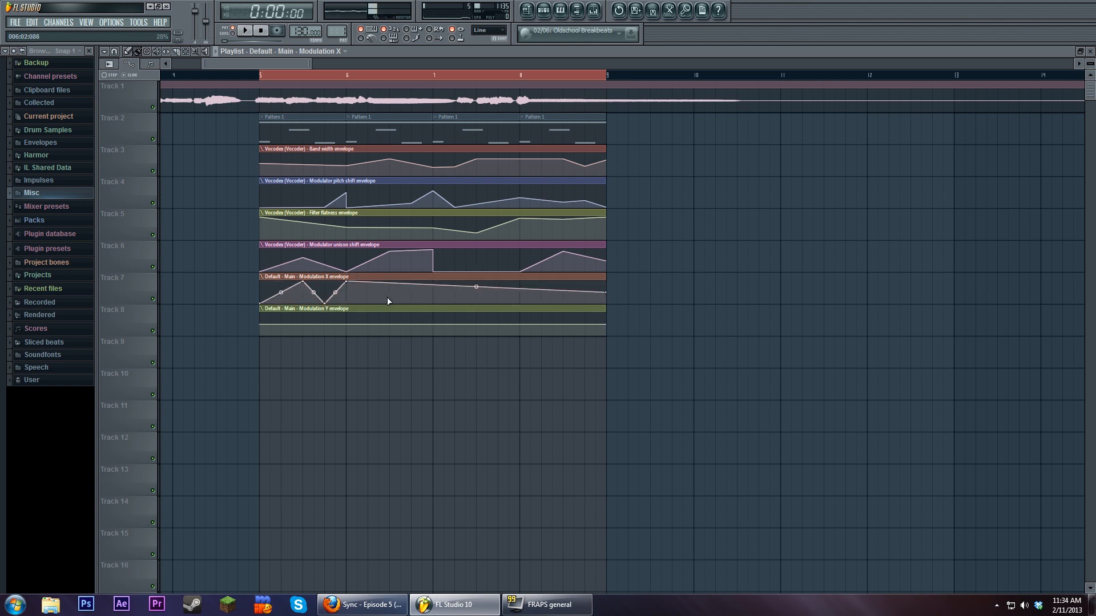
pyautogui.rightClick(388, 297)
pyautogui.moveTo(388, 296)
pyautogui.mouseDown()
pyautogui.moveTo(390, 308)
pyautogui.moveTo(411, 281)
pyautogui.moveTo(422, 304)
pyautogui.moveTo(437, 280)
pyautogui.moveTo(457, 306)
pyautogui.moveTo(457, 280)
pyautogui.moveTo(466, 280)
pyautogui.moveTo(480, 312)
pyautogui.moveTo(476, 282)
pyautogui.moveTo(501, 315)
pyautogui.moveTo(522, 271)
pyautogui.moveTo(545, 311)
pyautogui.moveTo(607, 291)
pyautogui.moveTo(564, 269)
pyautogui.moveTo(585, 313)
pyautogui.moveTo(607, 272)
pyautogui.mouseUp()
pyautogui.rightClick(411, 292)
pyautogui.rightClick(420, 293)
pyautogui.rightClick(433, 288)
pyautogui.rightClick(455, 293)
pyautogui.rightClick(456, 295)
pyautogui.rightClick(468, 294)
pyautogui.rightClick(481, 296)
pyautogui.rightClick(489, 294)
pyautogui.rightClick(508, 298)
pyautogui.rightClick(515, 290)
pyautogui.rightClick(544, 297)
pyautogui.rightClick(565, 290)
pyautogui.rightClick(585, 289)
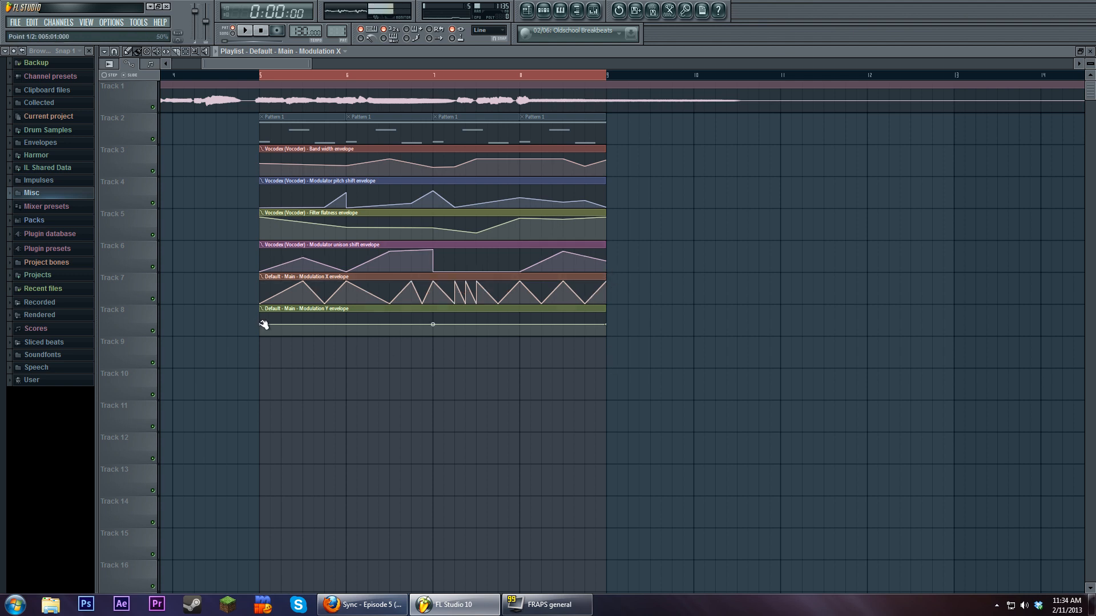
# - Shape the Sytrus Modulation Y envelope from bar 5 to bar 9 with a held high start, sharp drops, short plateaus and alternating ramps
pyautogui.press('F9')
pyautogui.press('F9')
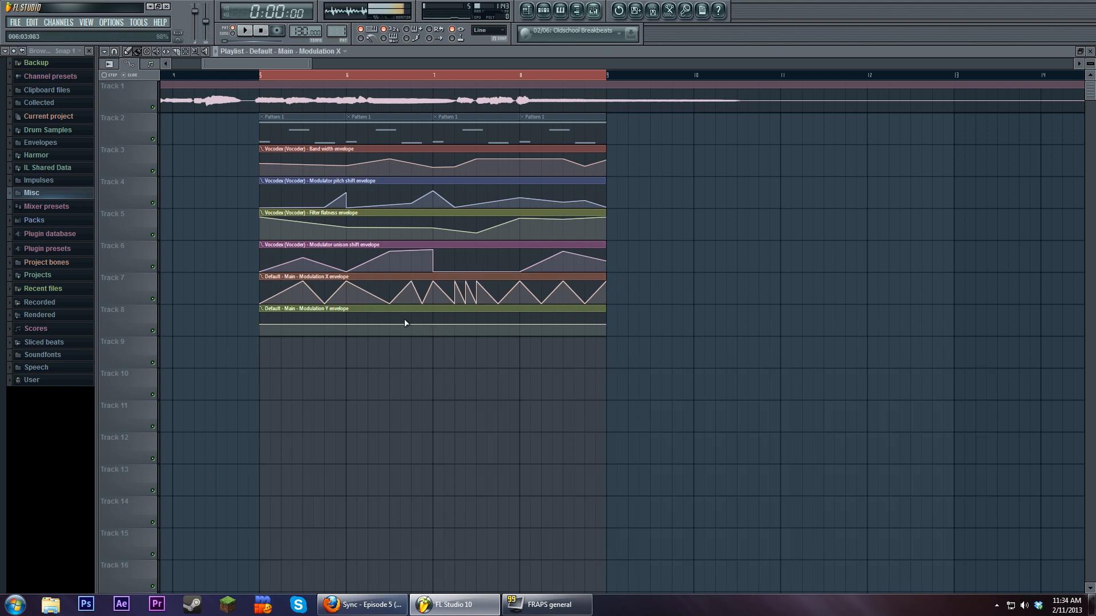
pyautogui.moveTo(263, 327)
pyautogui.mouseDown()
pyautogui.moveTo(264, 313)
pyautogui.moveTo(304, 312)
pyautogui.mouseUp()
pyautogui.rightClick(306, 320)
pyautogui.rightClick(303, 320)
pyautogui.moveTo(304, 321)
pyautogui.mouseDown()
pyautogui.moveTo(303, 339)
pyautogui.moveTo(346, 335)
pyautogui.moveTo(346, 314)
pyautogui.moveTo(367, 336)
pyautogui.mouseUp()
pyautogui.rightClick(349, 327)
pyautogui.rightClick(367, 315)
pyautogui.rightClick(389, 335)
pyautogui.moveTo(389, 334)
pyautogui.mouseDown()
pyautogui.moveTo(389, 313)
pyautogui.moveTo(411, 328)
pyautogui.moveTo(434, 313)
pyautogui.moveTo(480, 327)
pyautogui.moveTo(476, 336)
pyautogui.moveTo(521, 308)
pyautogui.moveTo(541, 336)
pyautogui.moveTo(563, 313)
pyautogui.moveTo(618, 324)
pyautogui.moveTo(612, 350)
pyautogui.mouseUp()
pyautogui.rightClick(411, 317)
pyautogui.rightClick(434, 320)
pyautogui.rightClick(455, 313)
pyautogui.rightClick(475, 324)
pyautogui.rightClick(518, 327)
pyautogui.rightClick(543, 331)
pyautogui.rightClick(560, 321)
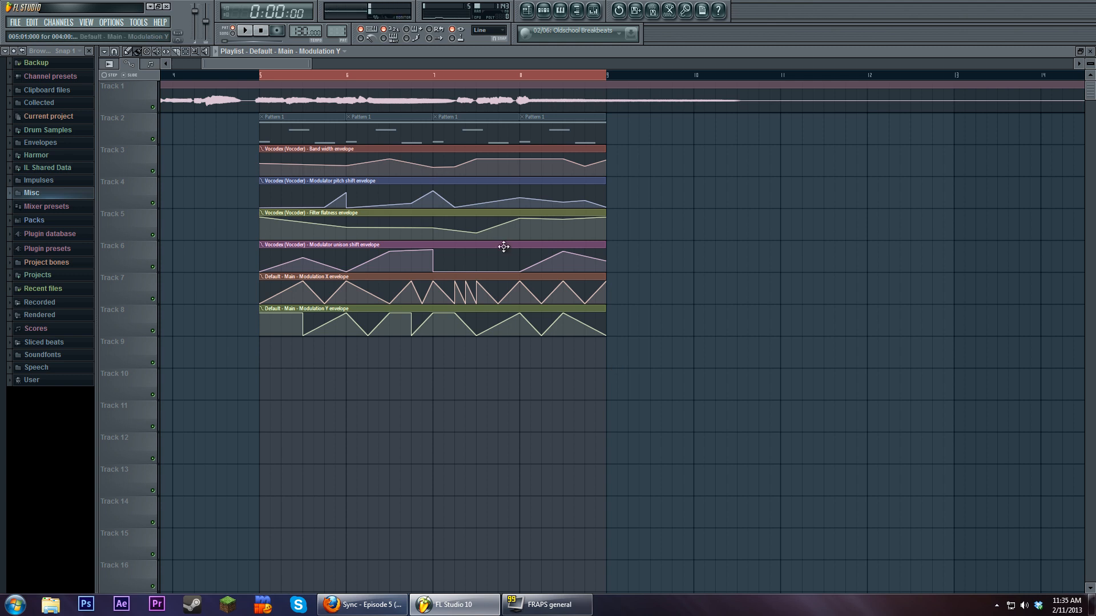
# - Play the loop with the step sequencer moved clear of the clips and check Sytrus's main modulation pad
pyautogui.click(245, 31)
pyautogui.click(261, 32)
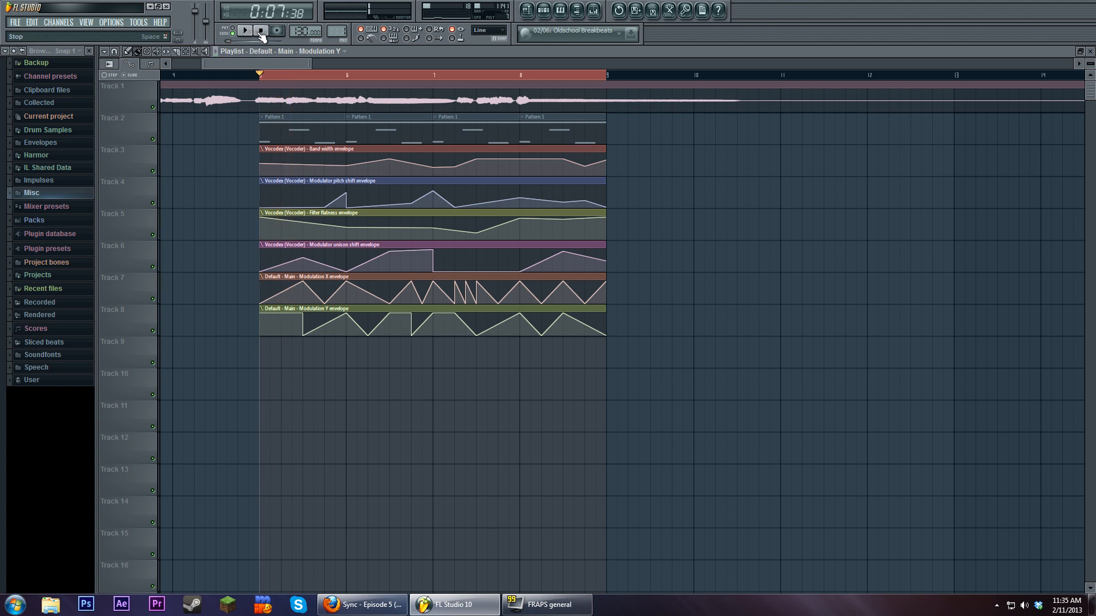
pyautogui.doubleClick(291, 121)
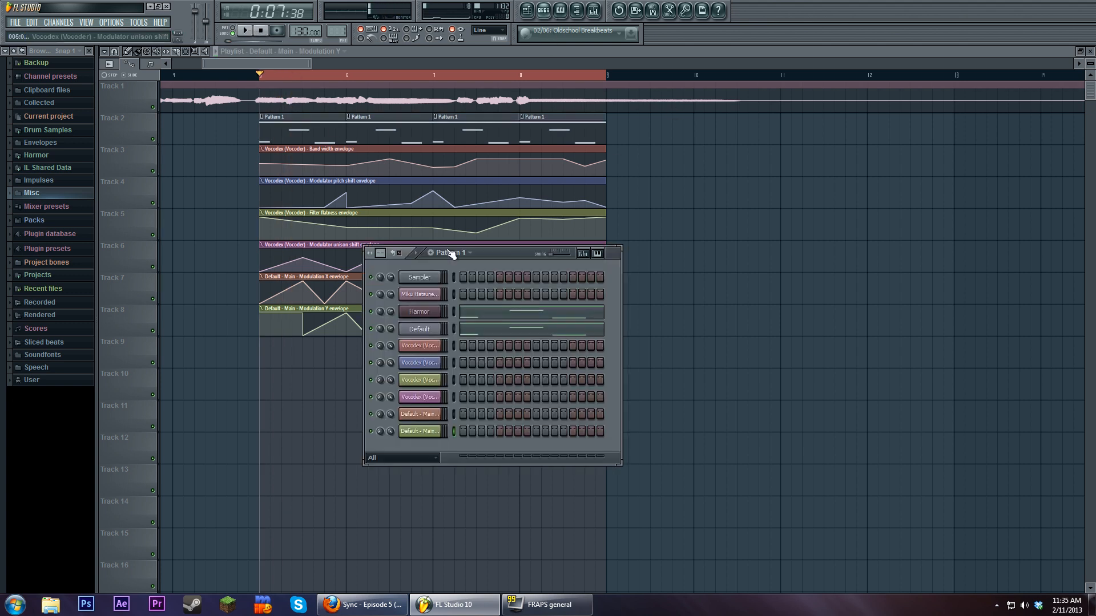
pyautogui.click(250, 32)
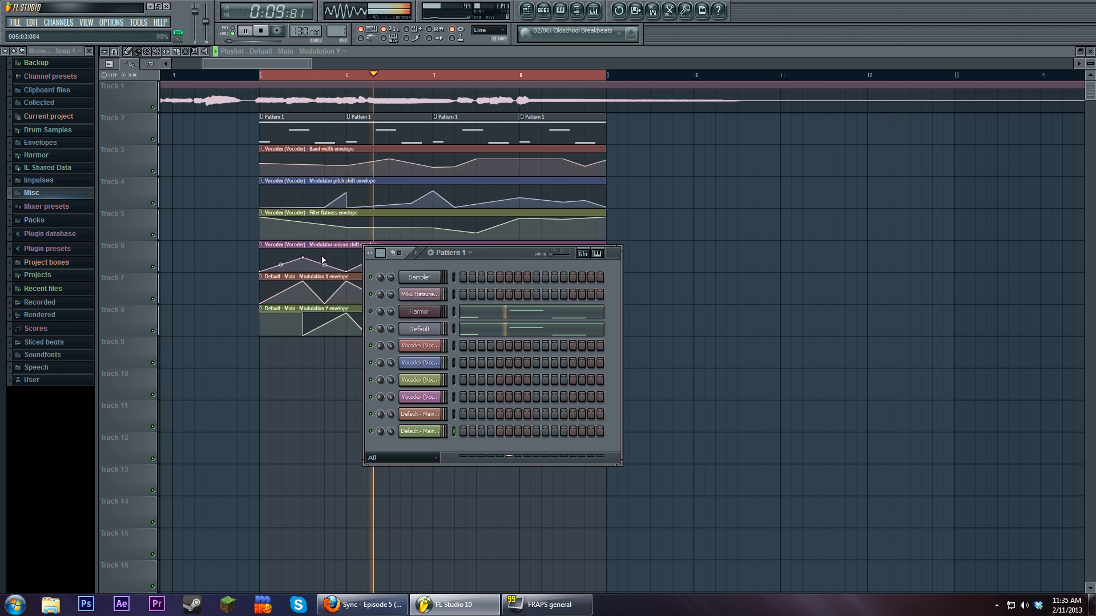
pyautogui.moveTo(496, 258); pyautogui.dragTo(740, 250)
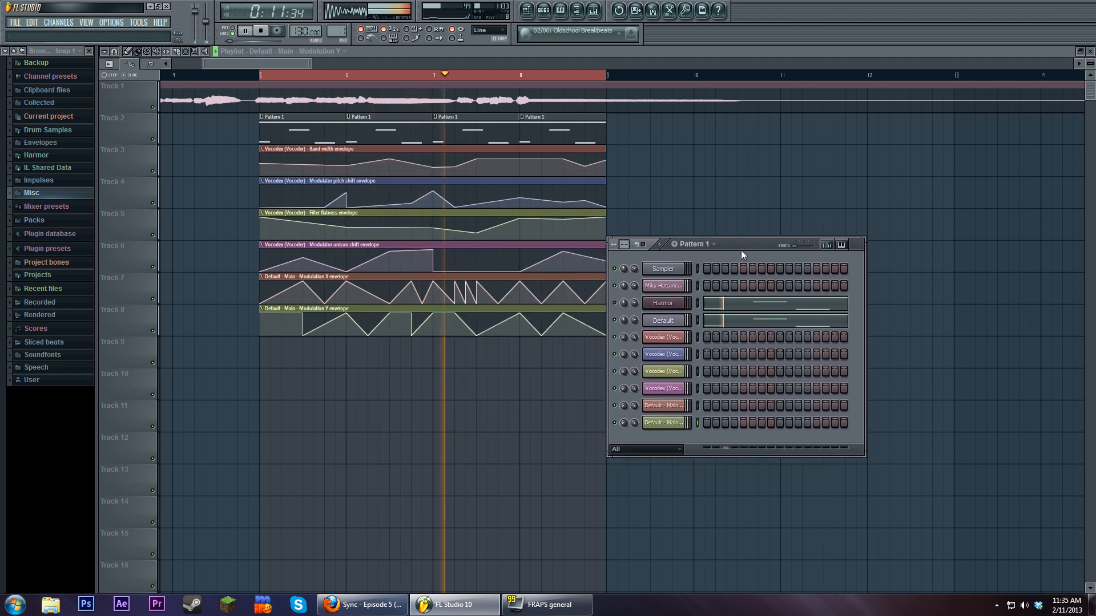
pyautogui.click(663, 320)
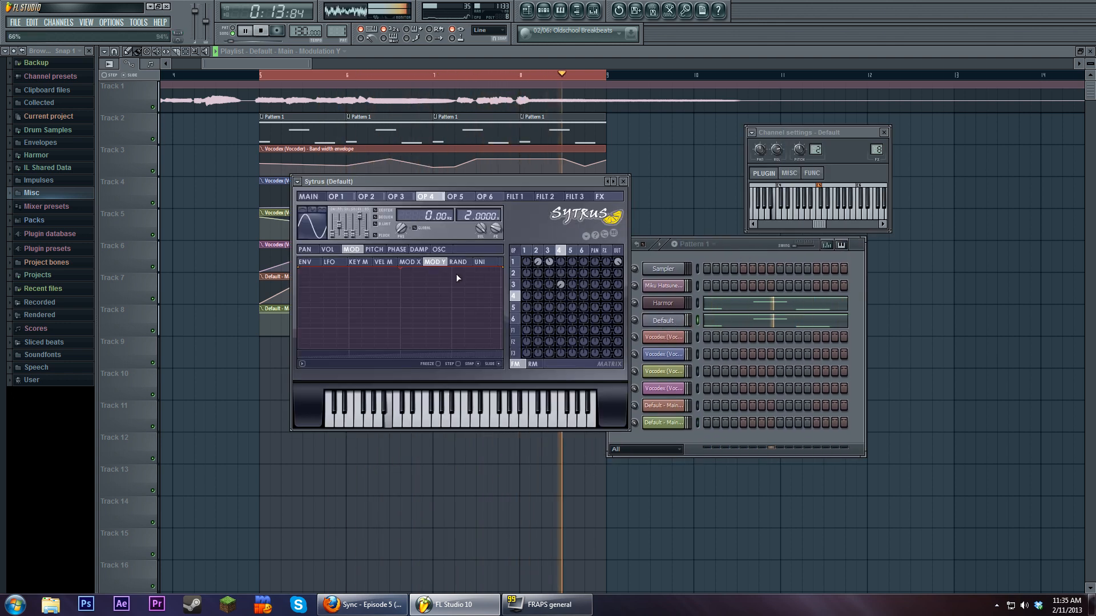
pyautogui.click(297, 195)
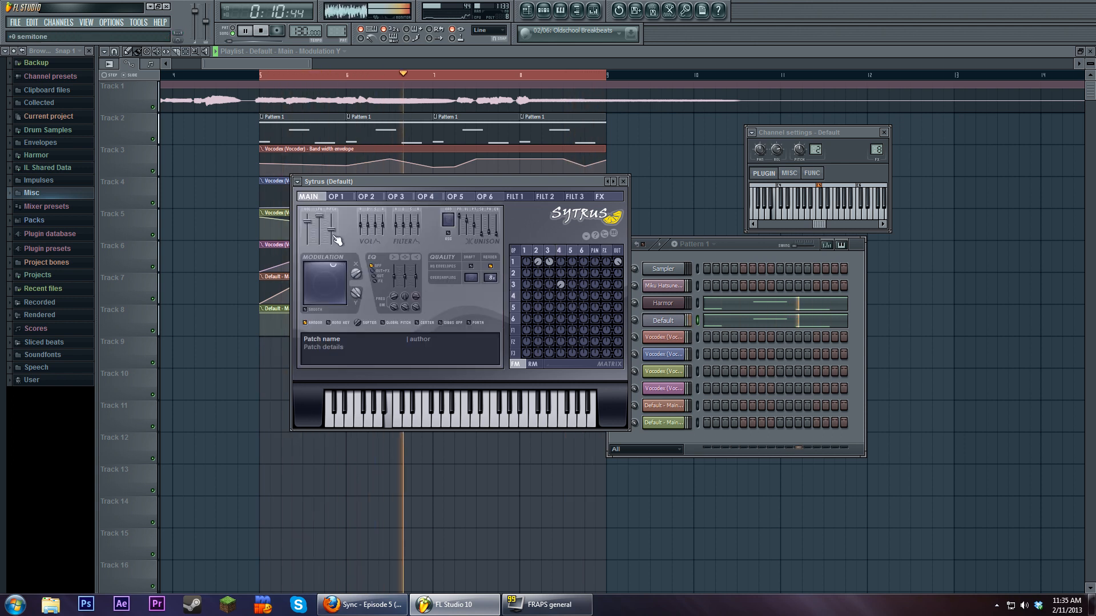
pyautogui.moveTo(546, 185); pyautogui.dragTo(455, 287)
pyautogui.click(661, 321)
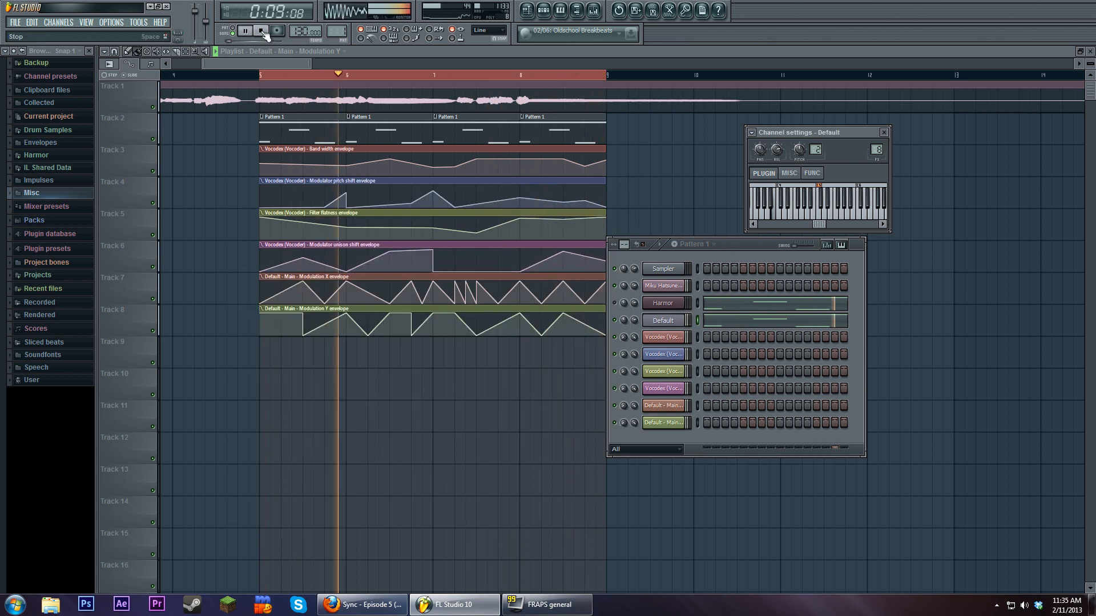
# - Open Fruity Parametric EQ 2 on the Bass mixer track and boost band 6 near 14 kHz, checking it with the loop playing
pyautogui.doubleClick(876, 149)
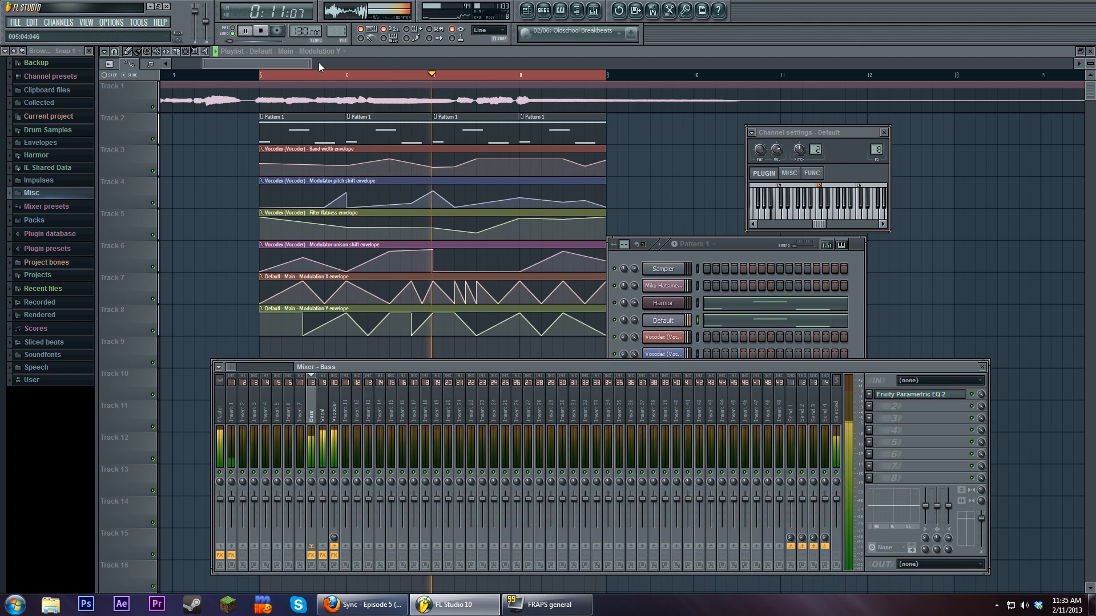
pyautogui.press('space')
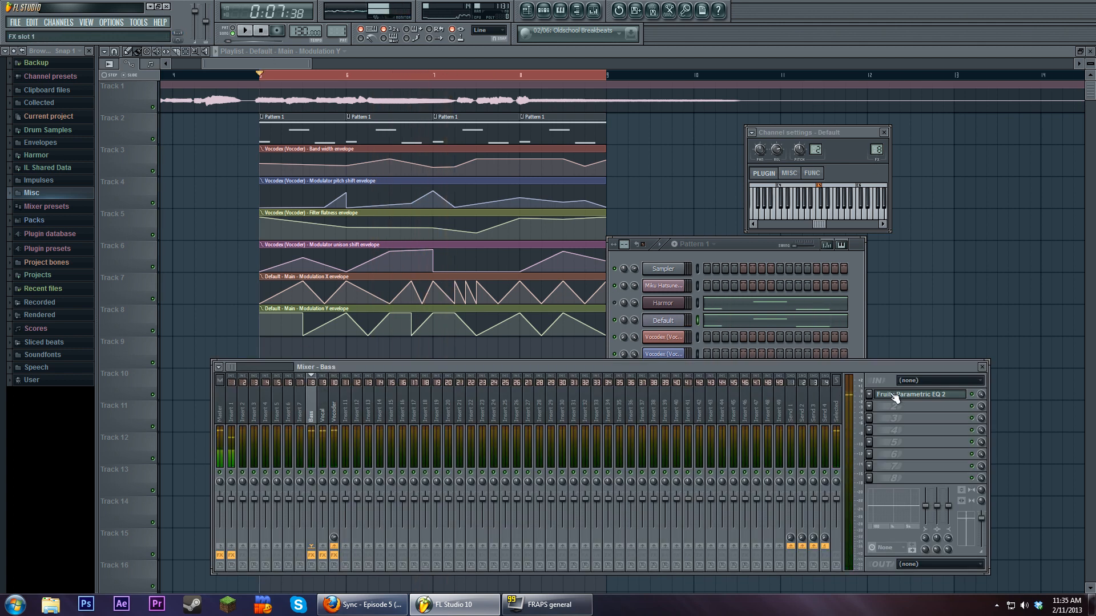
pyautogui.click(895, 394)
pyautogui.moveTo(422, 232); pyautogui.dragTo(426, 195)
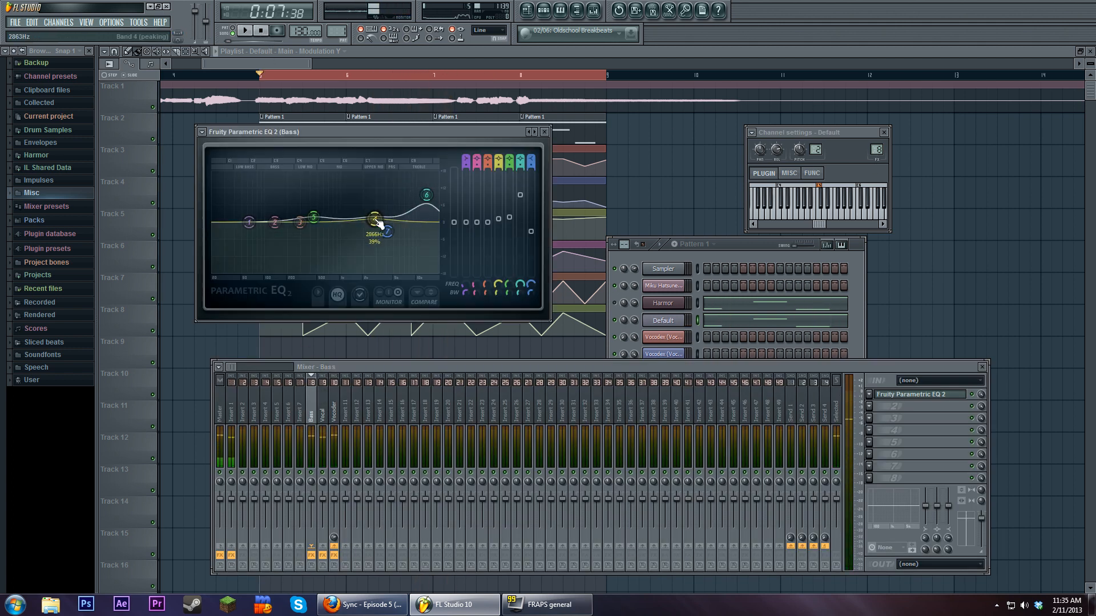
pyautogui.click(247, 31)
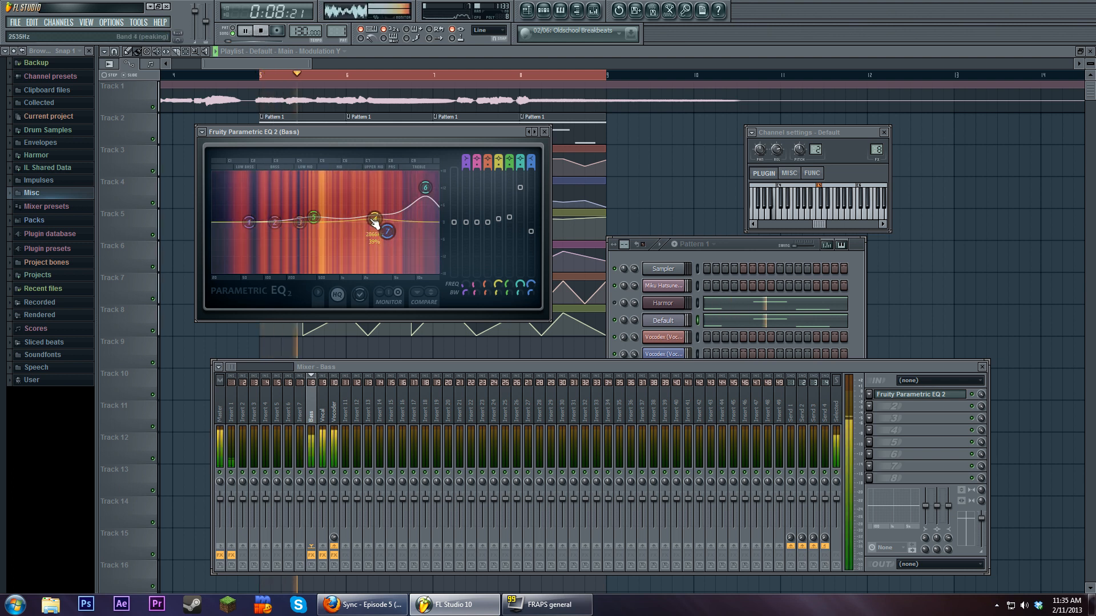
pyautogui.moveTo(429, 193); pyautogui.dragTo(431, 198)
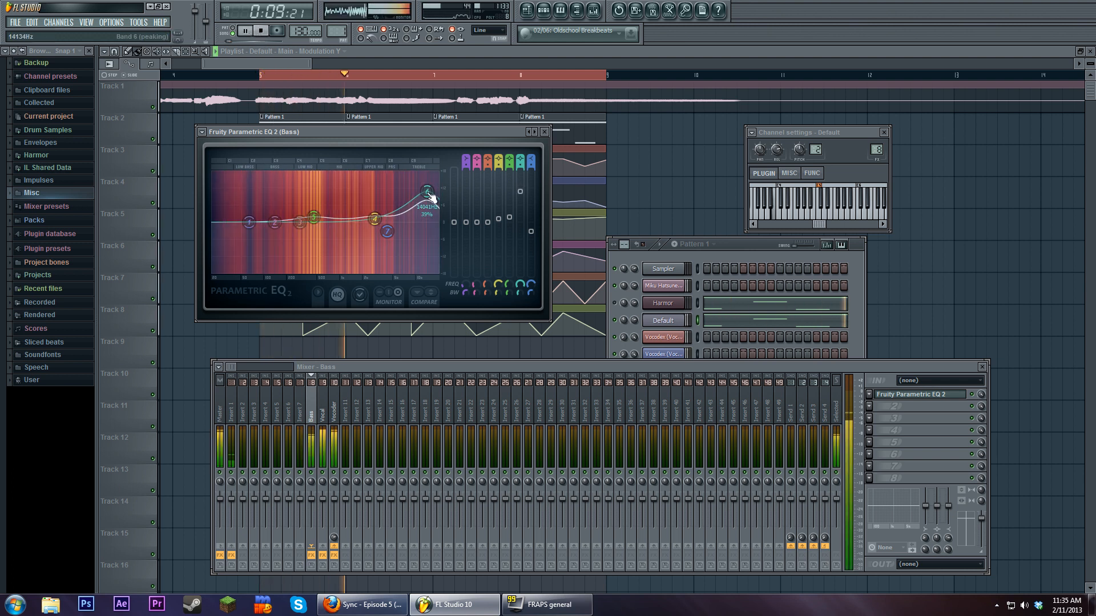
# - Adjust the frequency ratio of Sytrus's operator 3, trying 64, and flatten band 5 of the Bass EQ
pyautogui.click(746, 246)
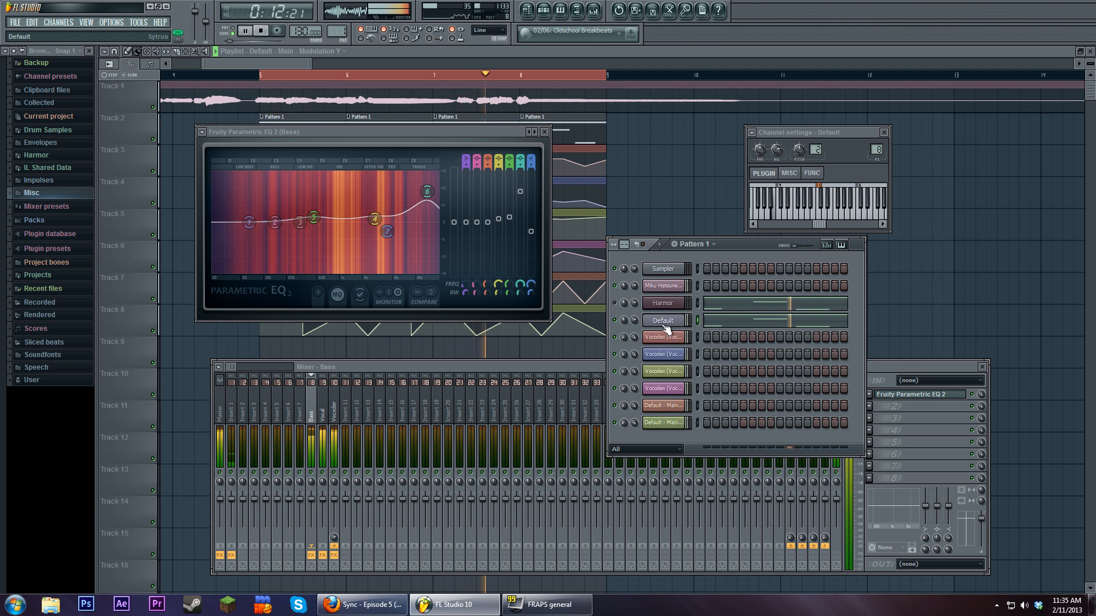
pyautogui.click(668, 326)
pyautogui.click(336, 300)
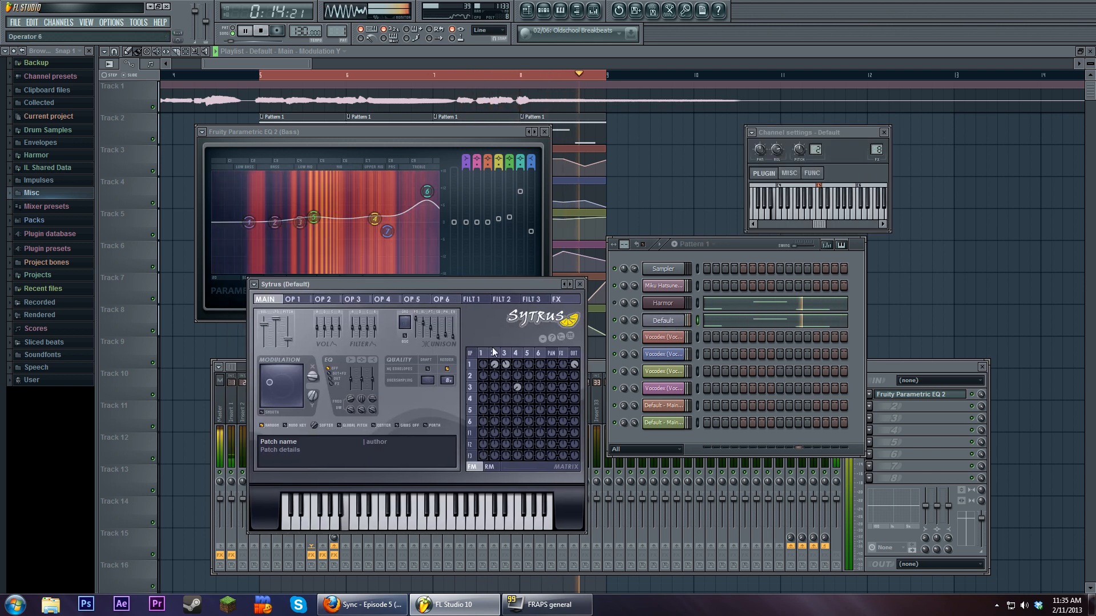
pyautogui.click(392, 365)
pyautogui.scroll(-4, 412, 318)
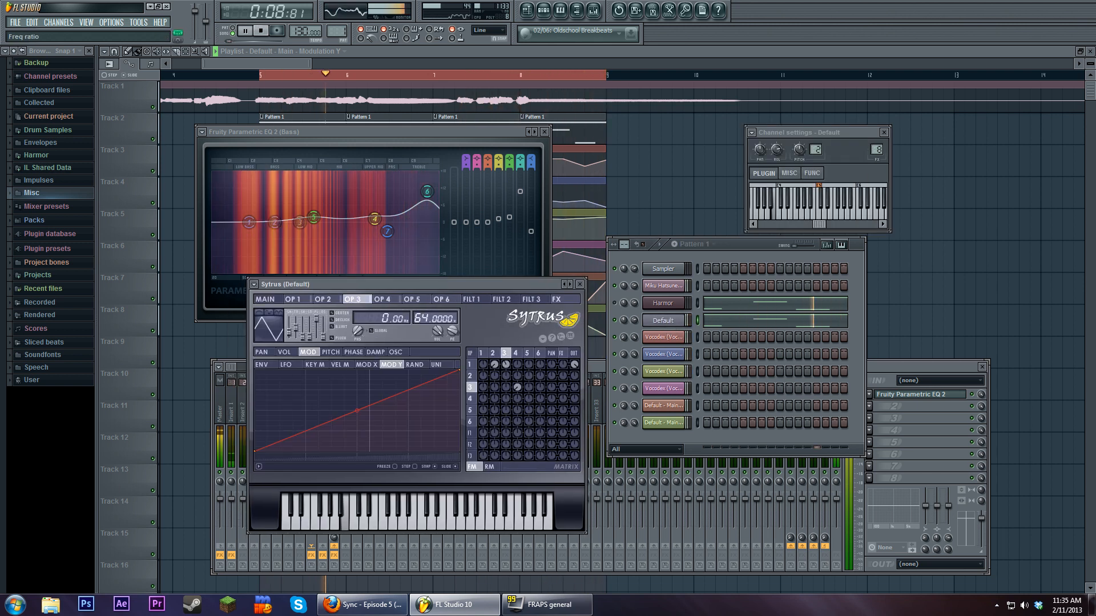
pyautogui.click(493, 353)
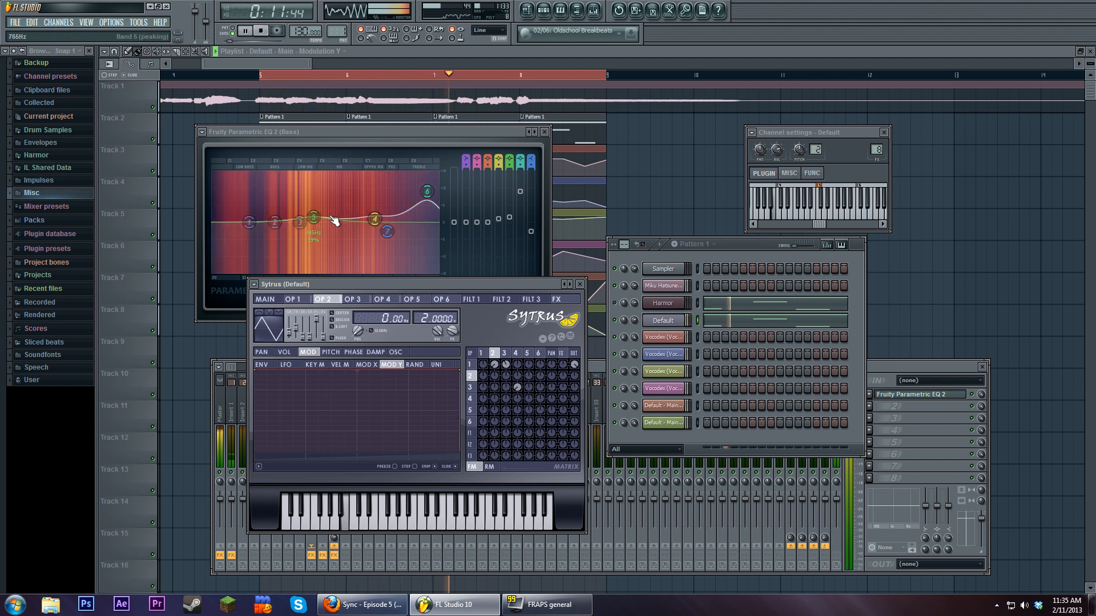
pyautogui.moveTo(333, 219); pyautogui.dragTo(338, 223)
# - Send Sytrus's operator 6 to the output, give its volume a linearly rising Mod X curve, and close all plugin and mixer windows
pyautogui.click(486, 366)
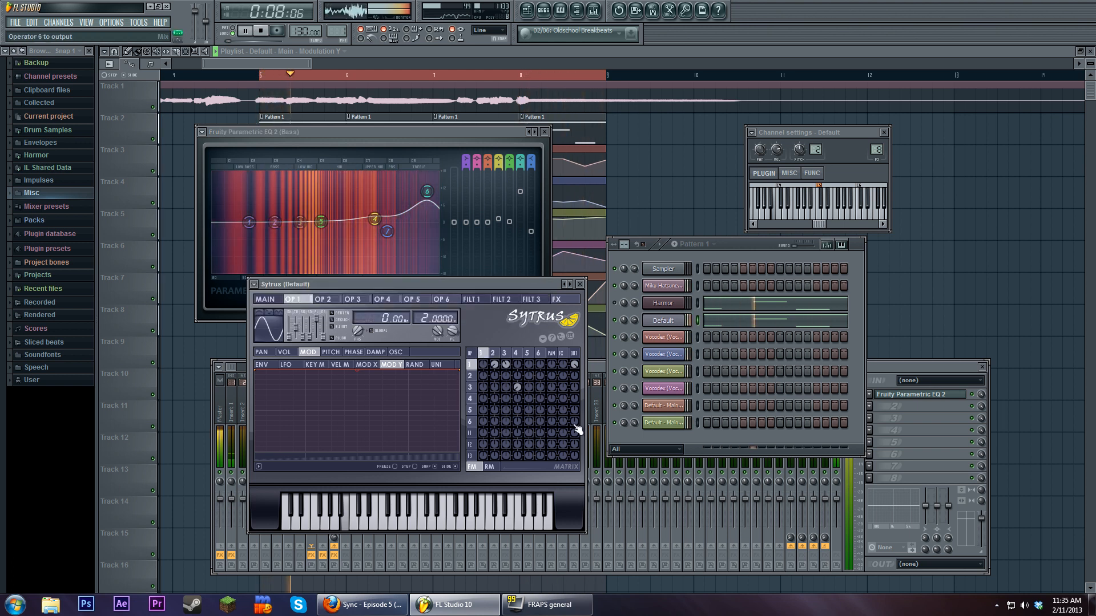
pyautogui.moveTo(575, 423); pyautogui.dragTo(574, 371)
pyautogui.click(472, 422)
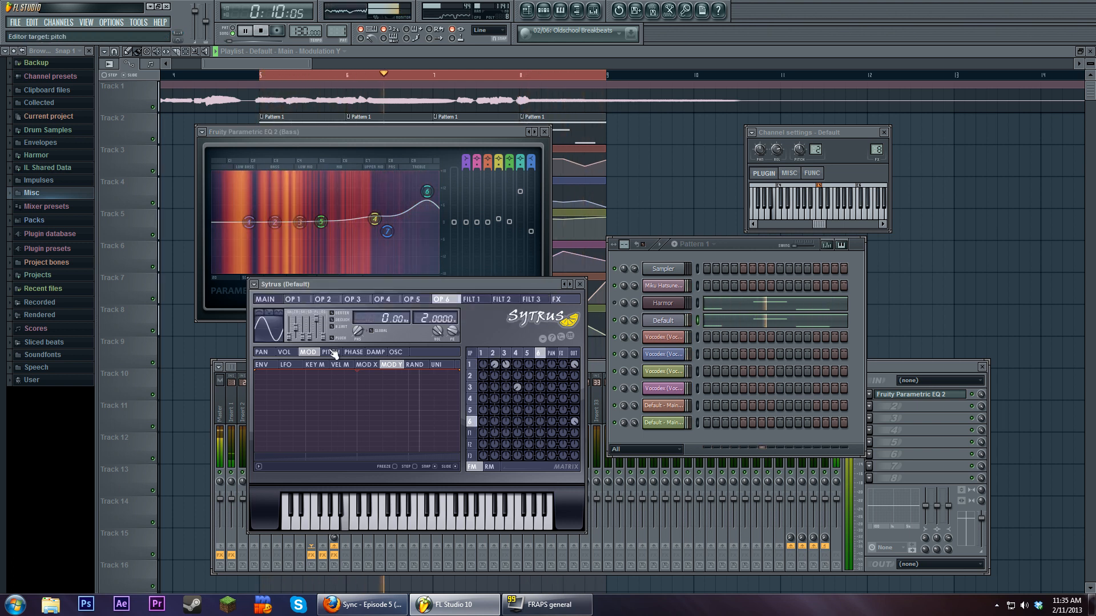
pyautogui.click(284, 353)
pyautogui.click(366, 365)
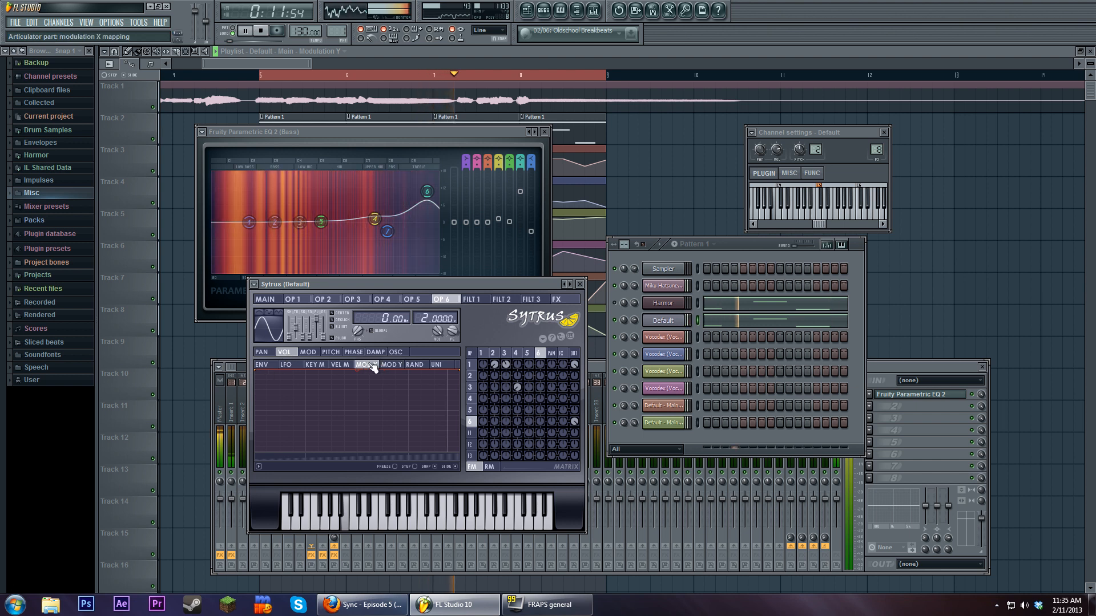
pyautogui.click(264, 388)
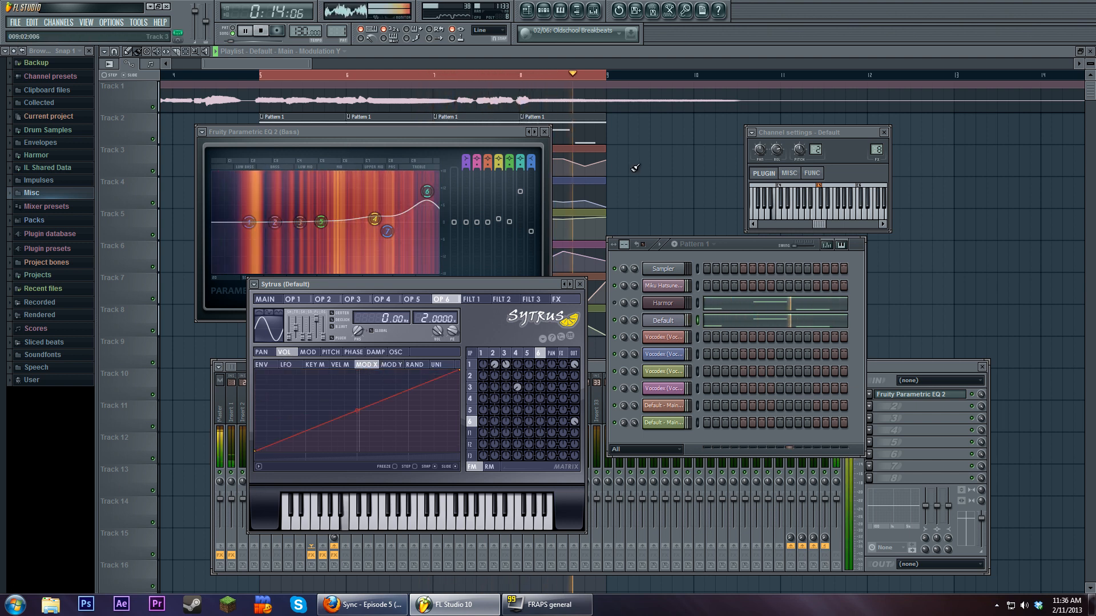
pyautogui.press('space')
pyautogui.press('F12')
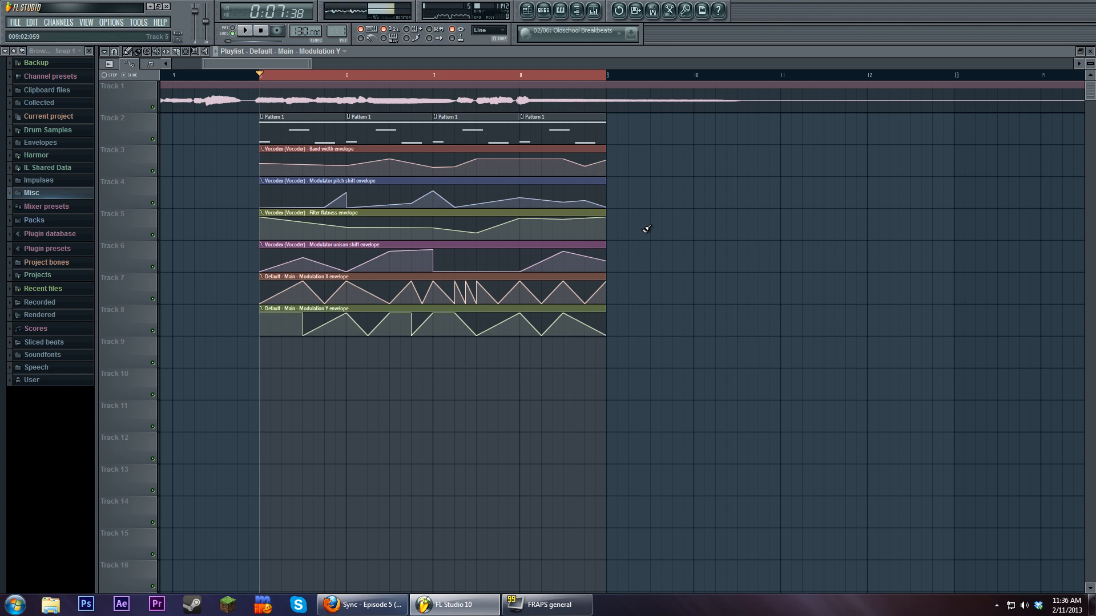
# - With the loop playing, cut band 6 of the Bass EQ and boost band 4 by about 5.4 dB near 3.6 kHz
pyautogui.click(545, 7)
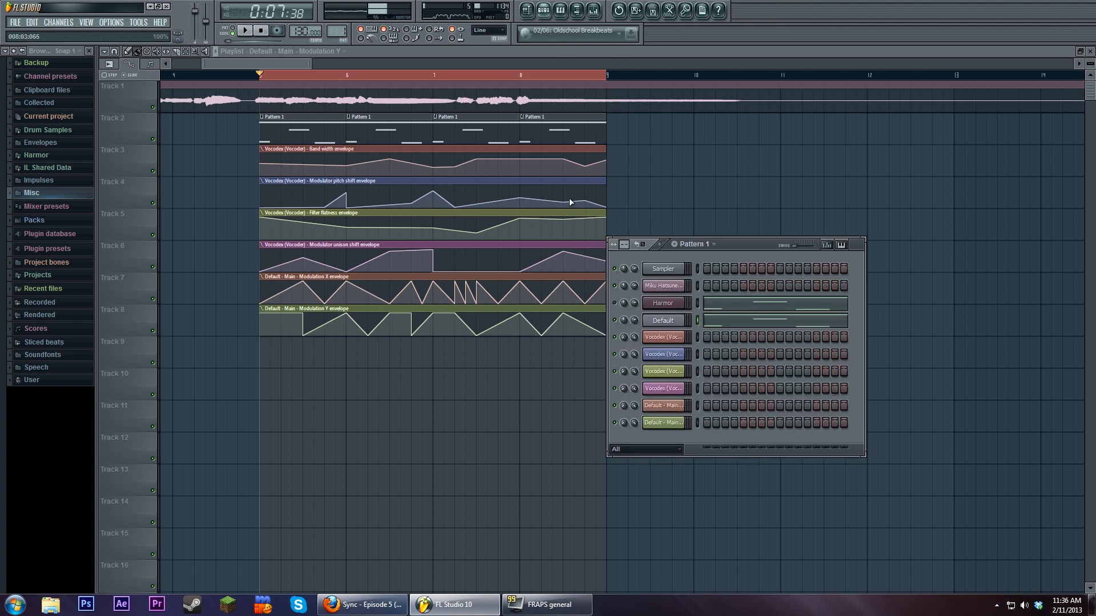
pyautogui.click(246, 30)
pyautogui.click(593, 10)
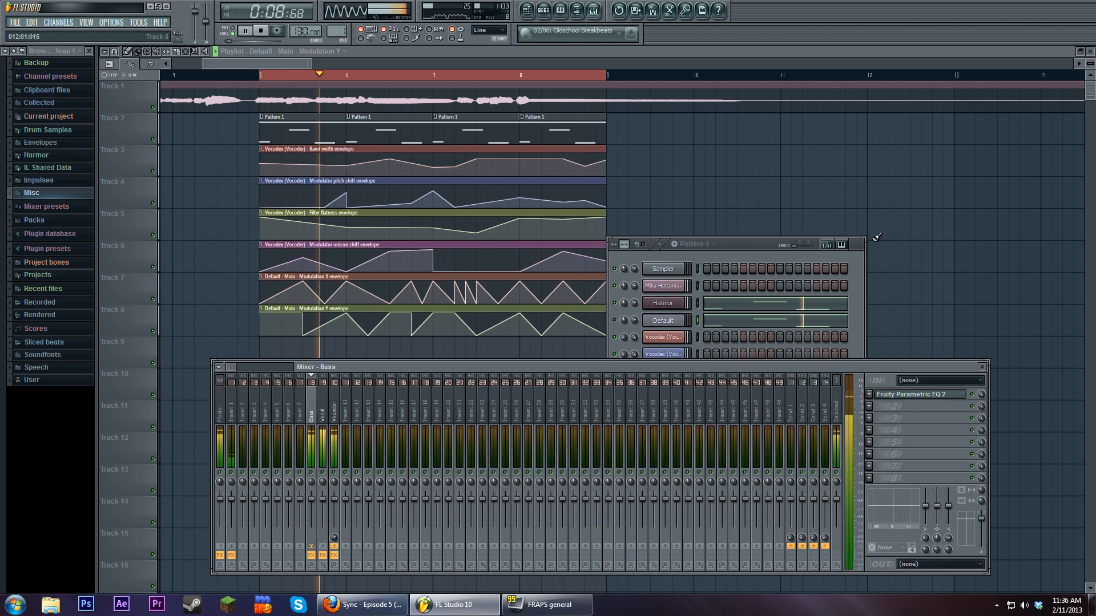
pyautogui.click(925, 395)
pyautogui.moveTo(424, 194); pyautogui.dragTo(381, 207)
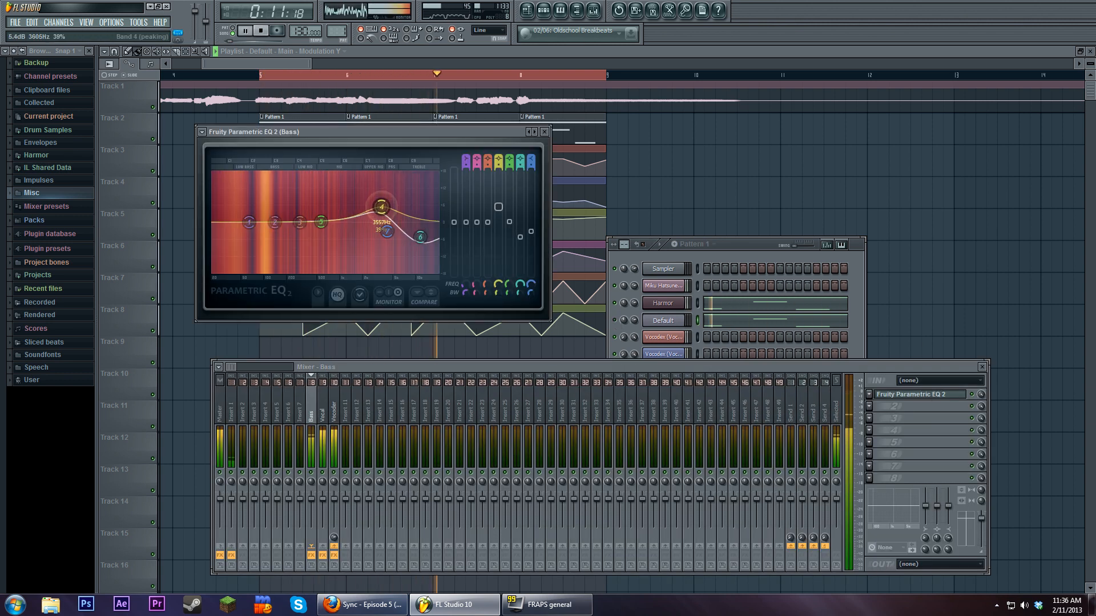
pyautogui.press('F12')
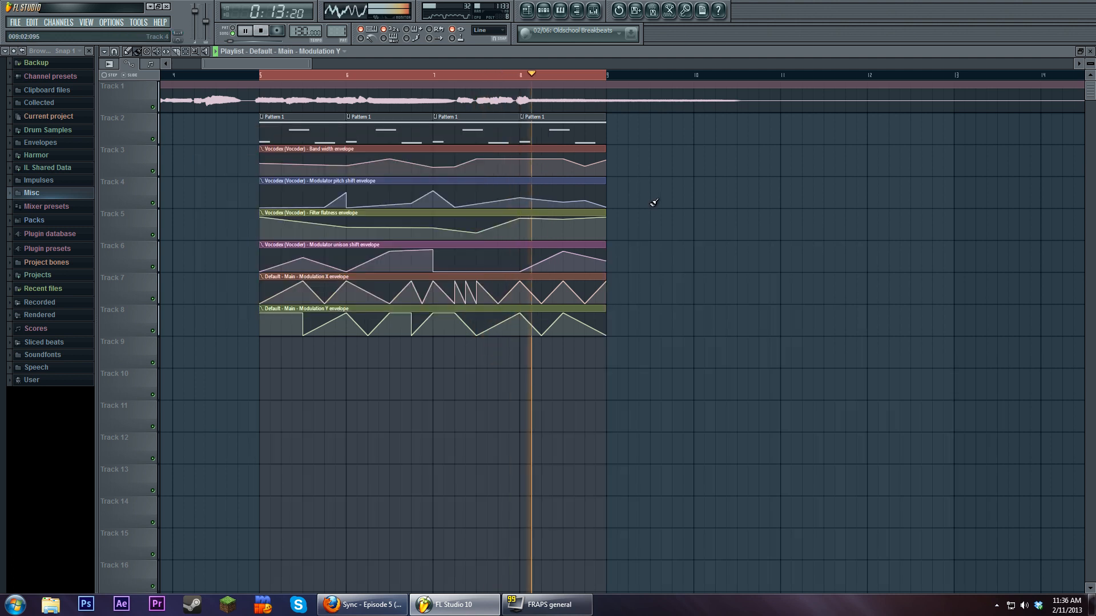
# - Raise the Vocodex Filter flatness envelope midway between bars 6 and 7, and play the loop to check it
pyautogui.press('space')
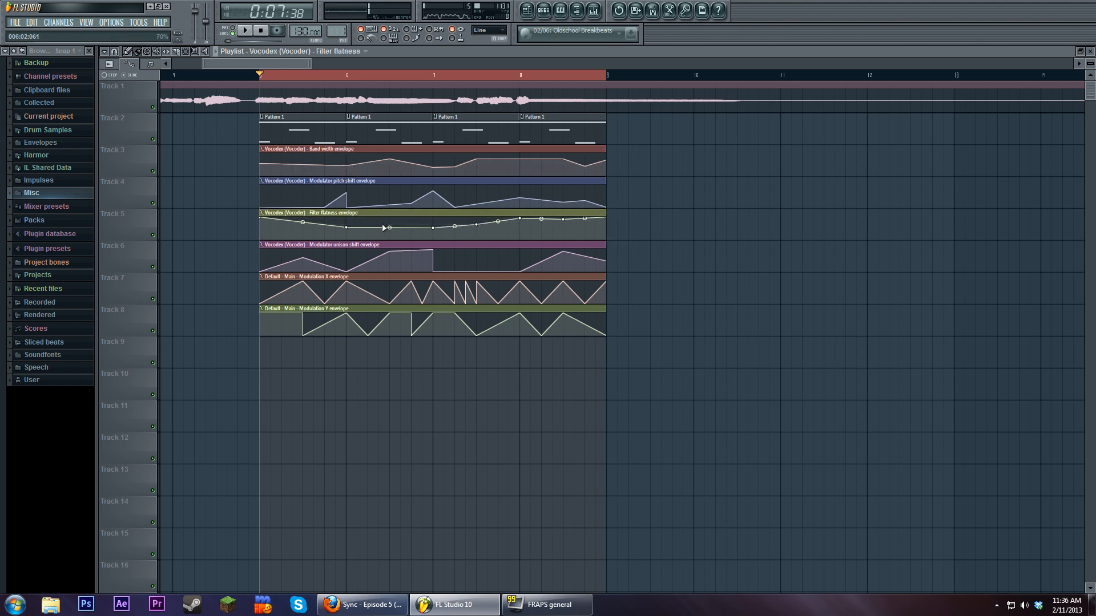
pyautogui.click(249, 32)
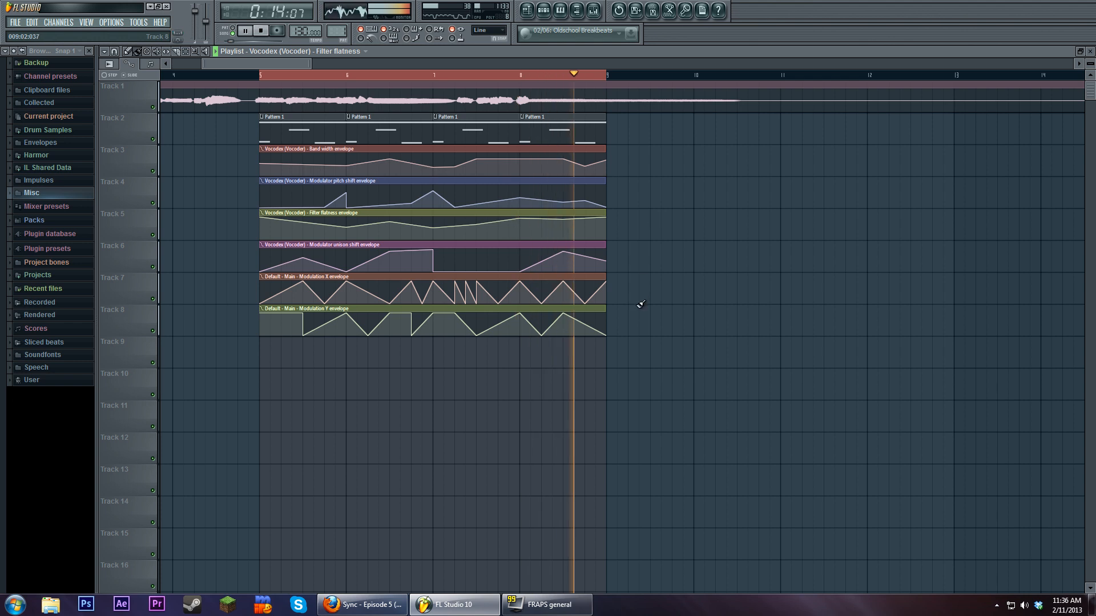
pyautogui.click(263, 32)
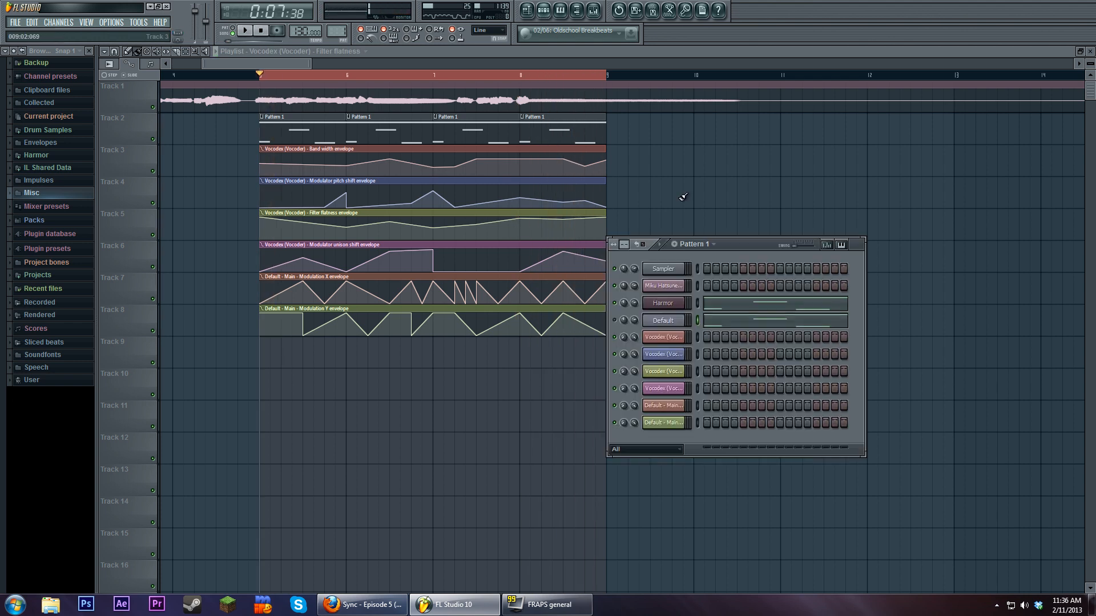
pyautogui.click(594, 11)
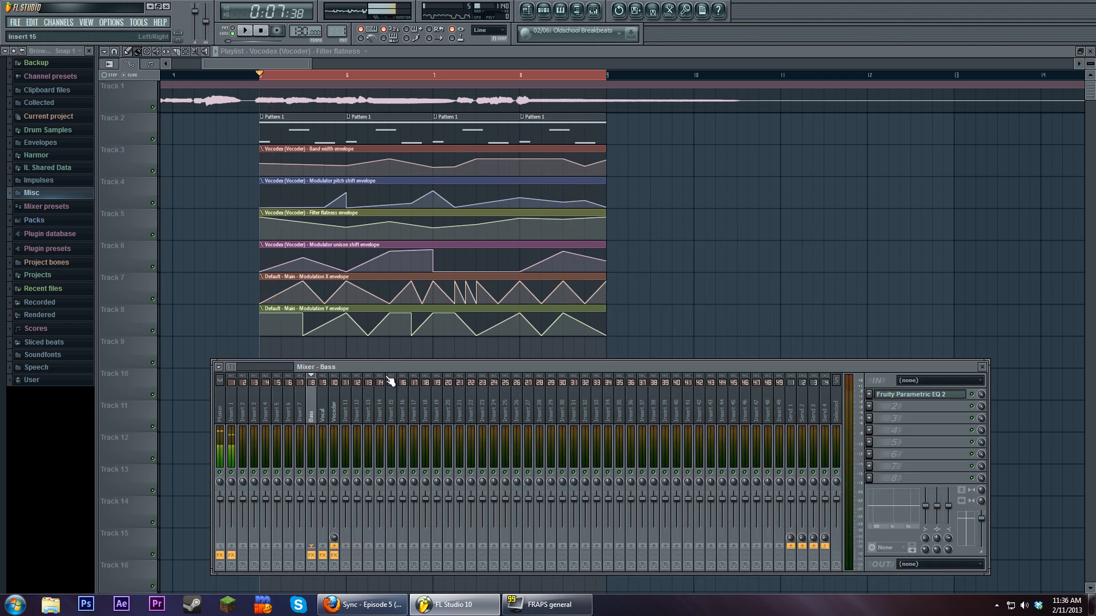
pyautogui.moveTo(382, 372); pyautogui.dragTo(368, 348)
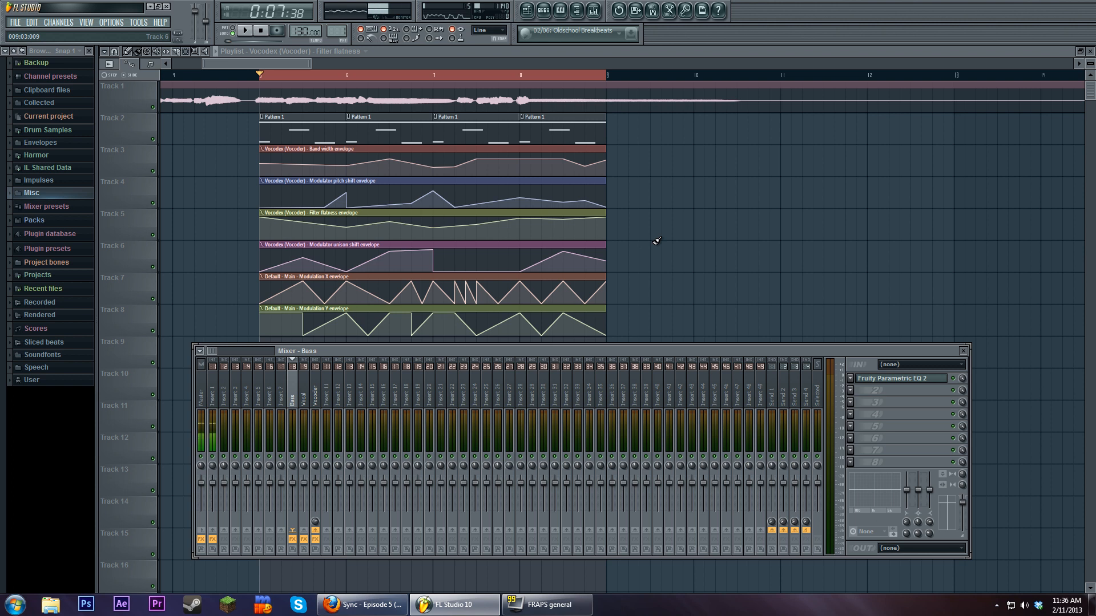
pyautogui.press('F9')
pyautogui.press('pagedown')
pyautogui.press('pagedown')
pyautogui.press('pagedown')
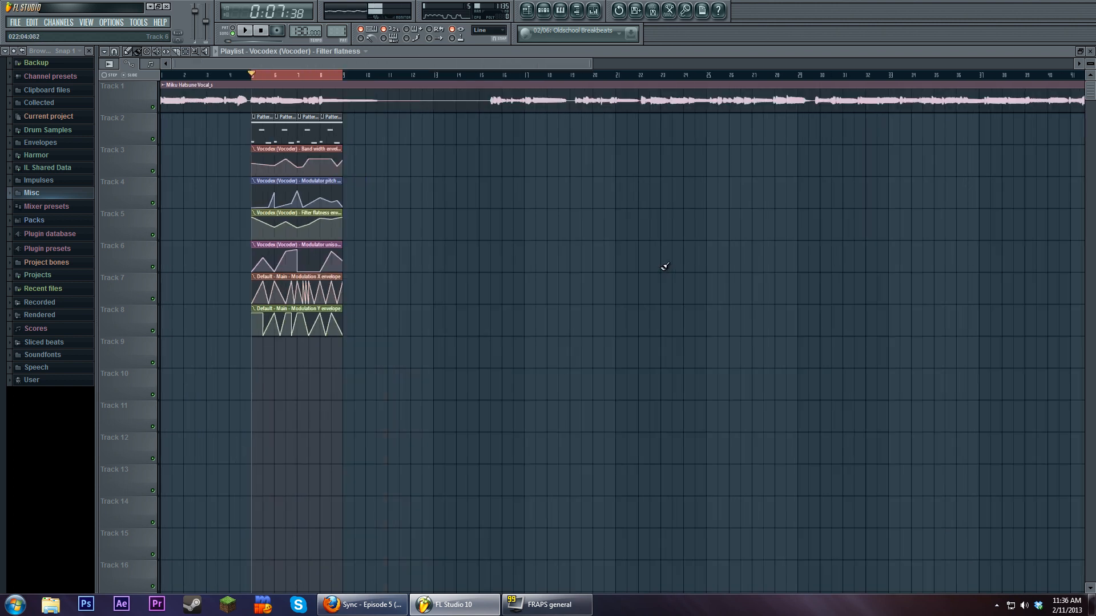
pyautogui.press('pageup')
pyautogui.press('pageup')
pyautogui.press('pageup')
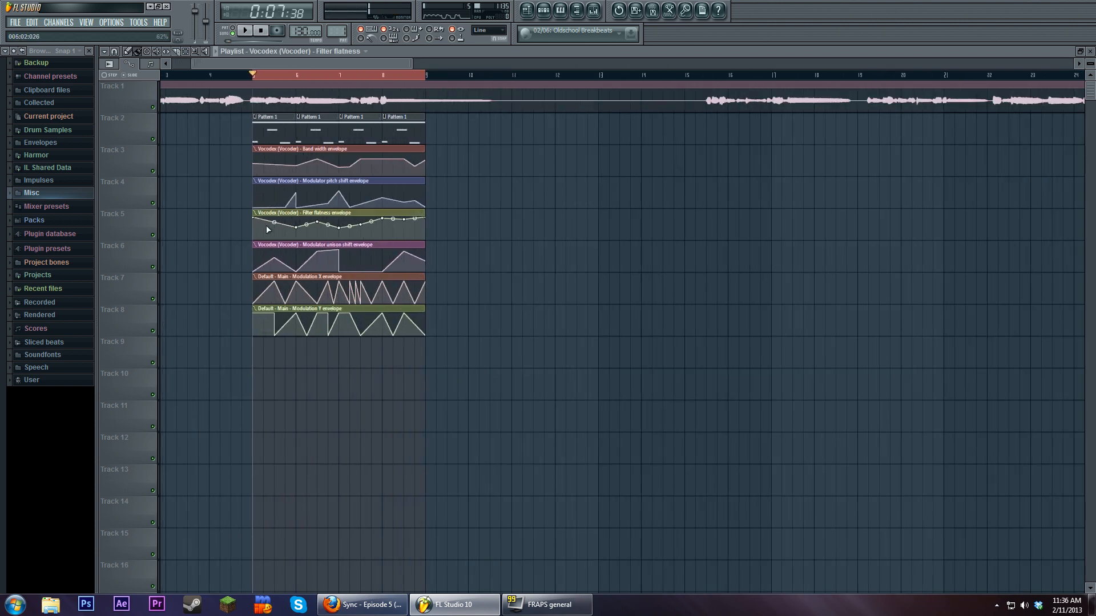